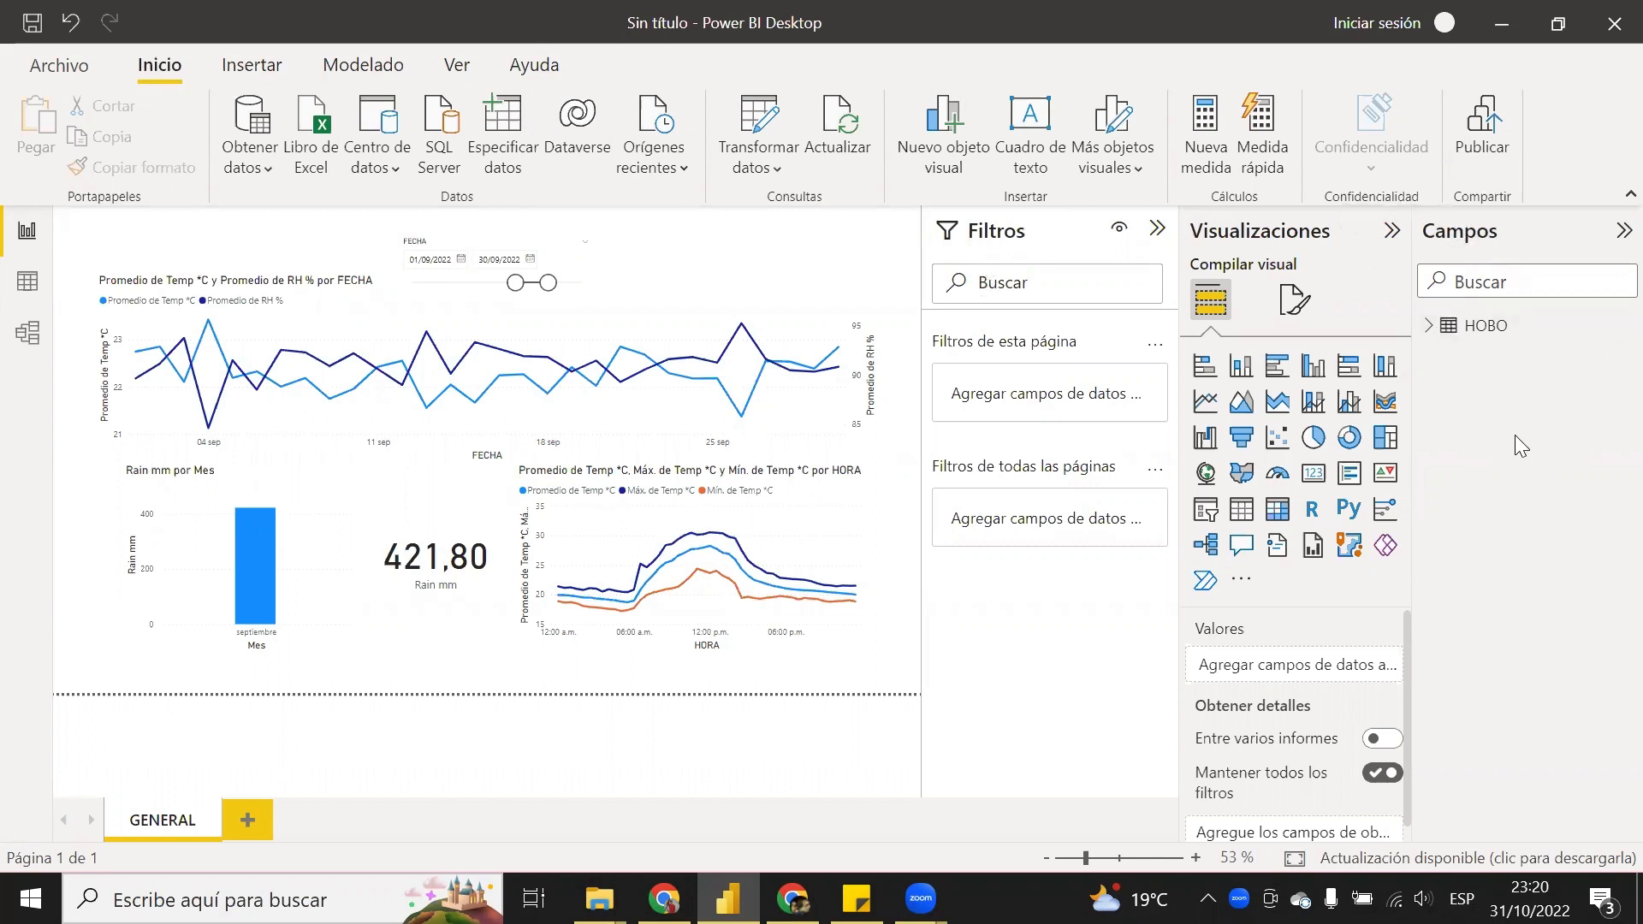
# - Duplicate the HOBO query in the query editor and rename the copy as GDA
pyautogui.rightClick(1472, 336)
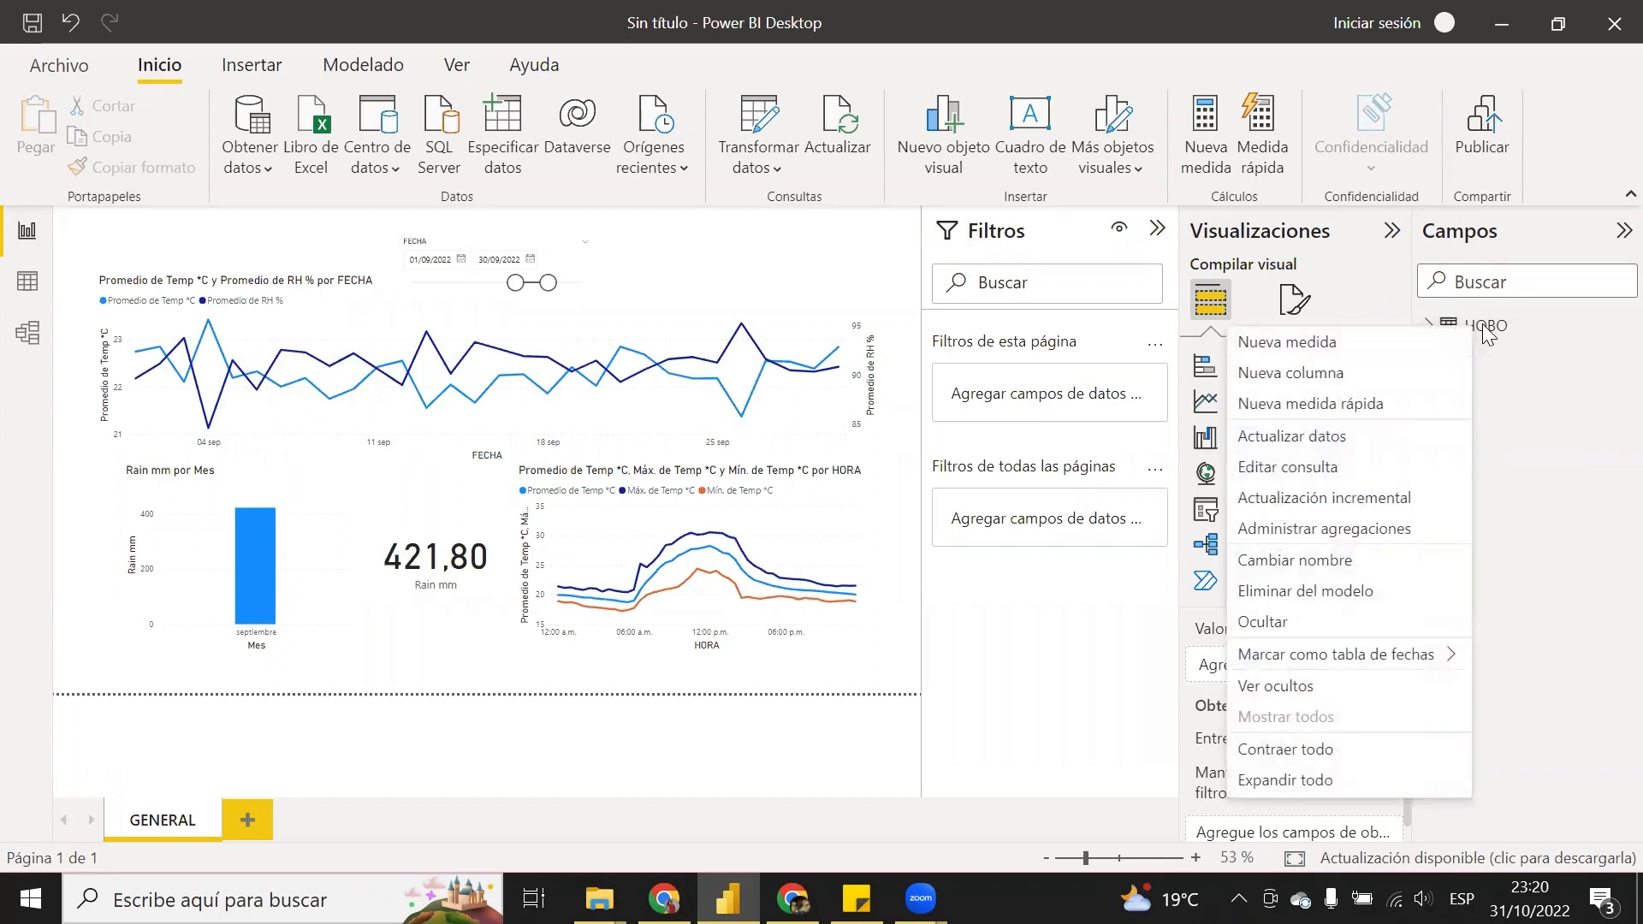
pyautogui.click(1306, 468)
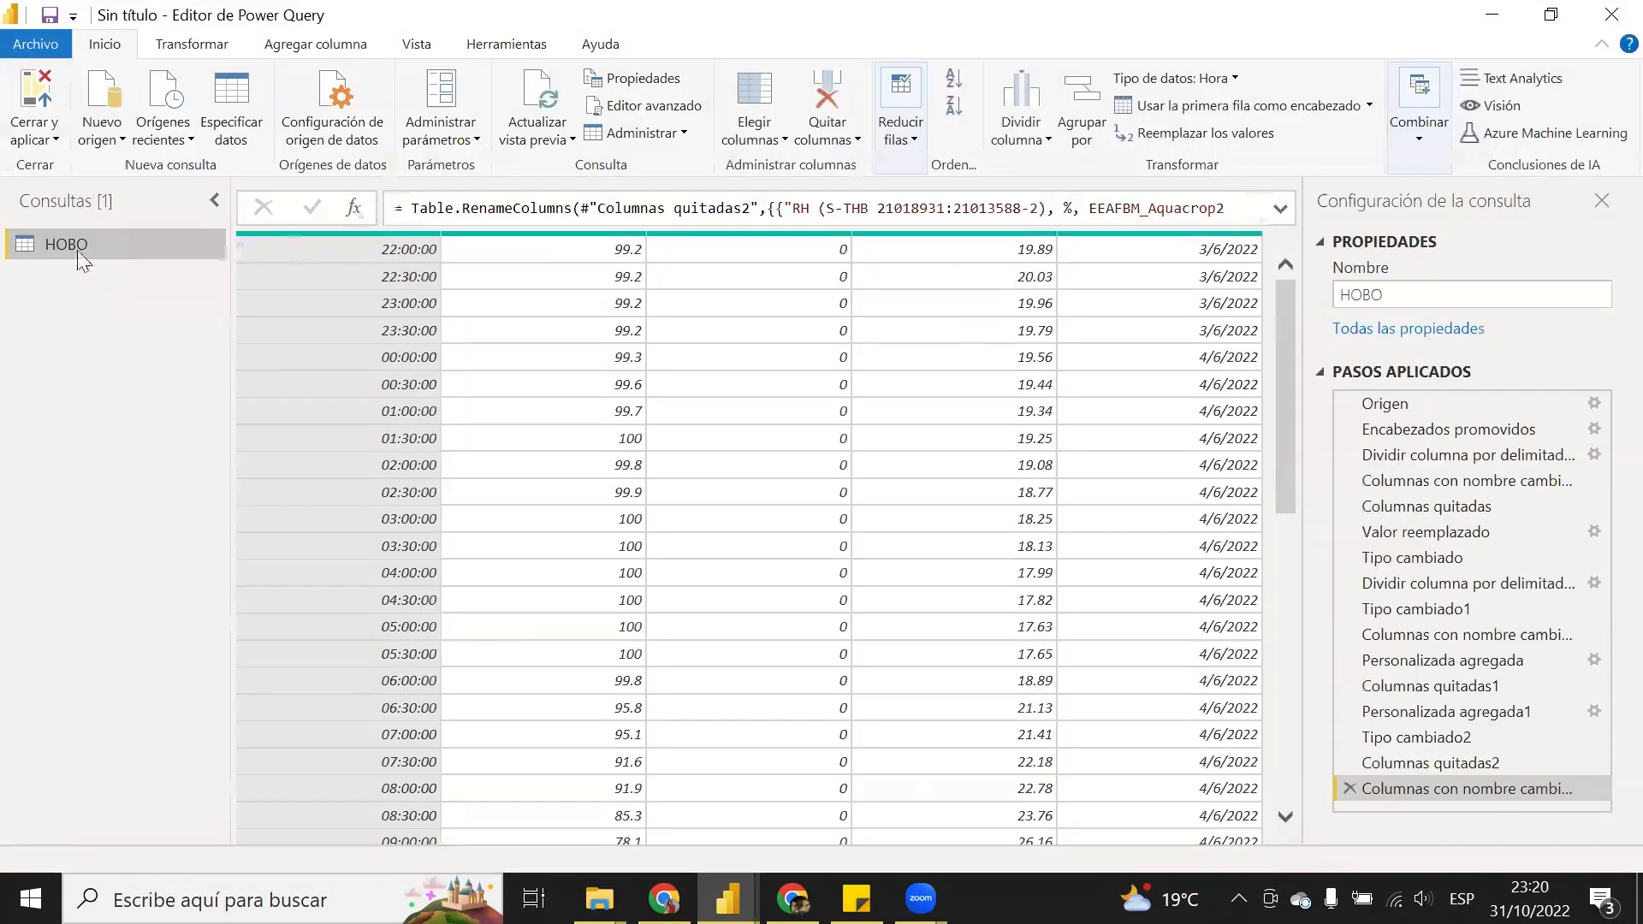
pyautogui.rightClick(88, 251)
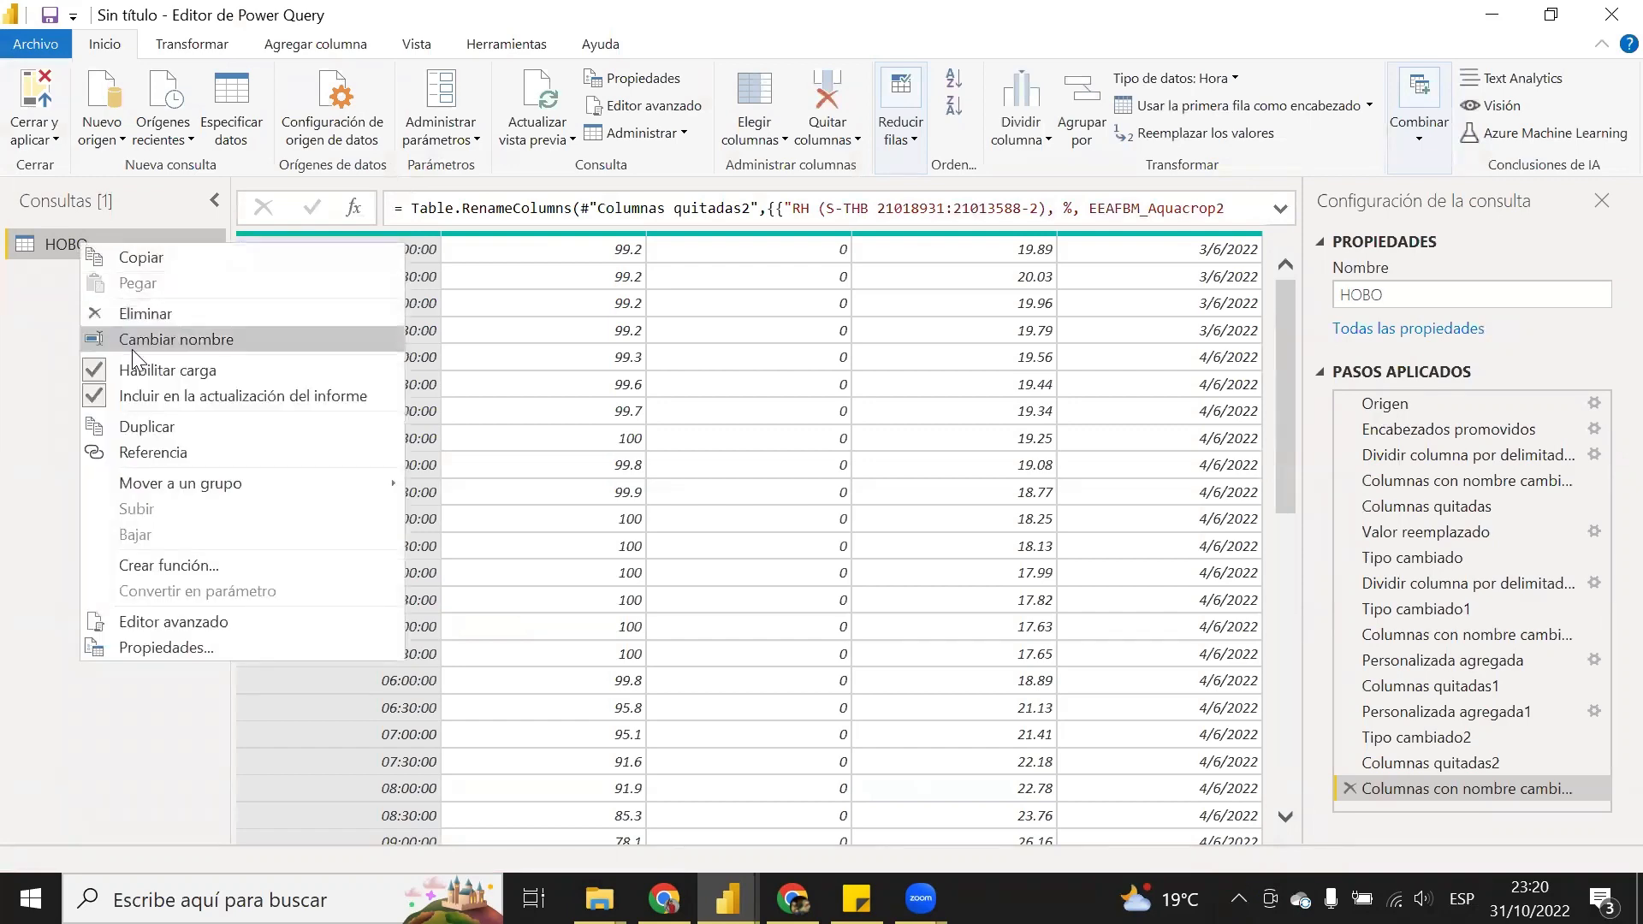
pyautogui.click(134, 428)
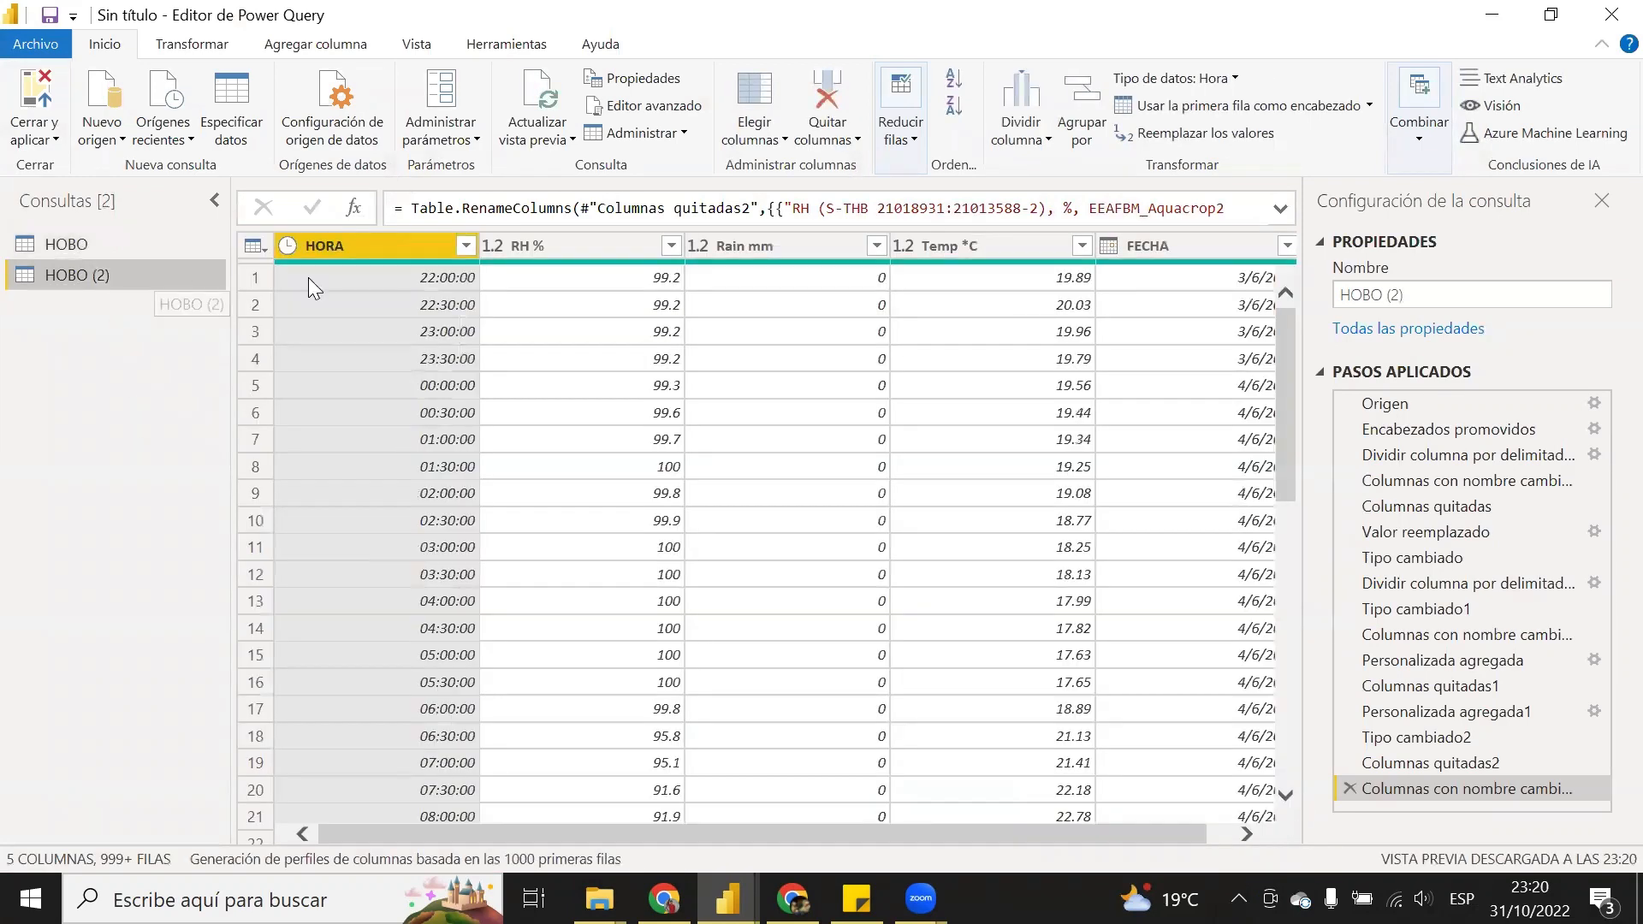
pyautogui.doubleClick(113, 277)
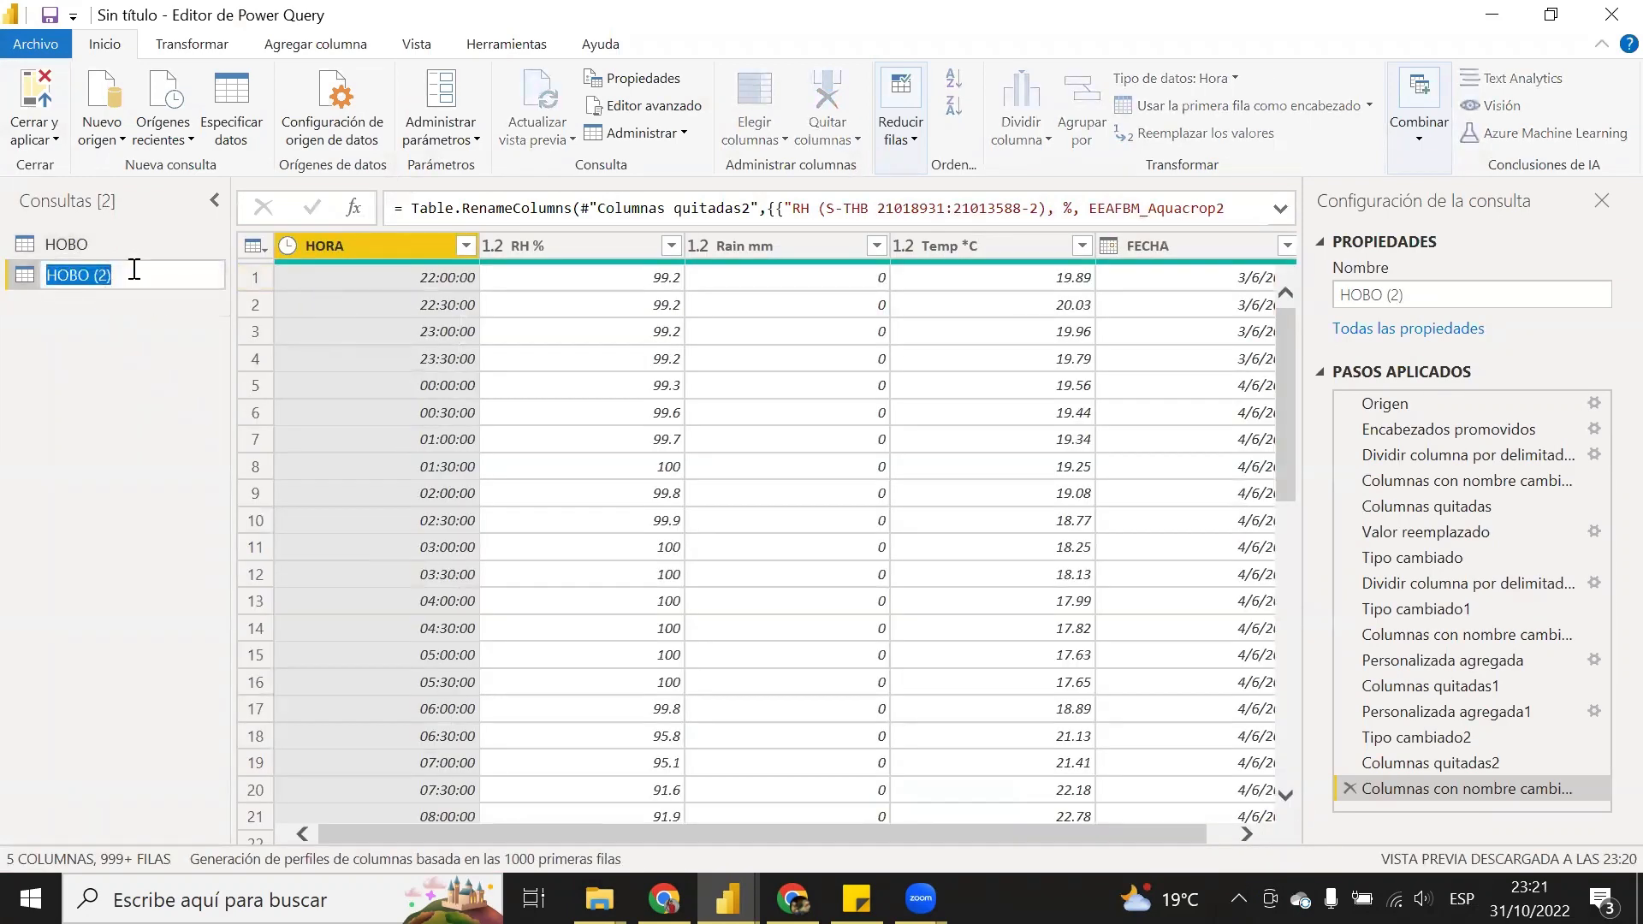
pyautogui.write('g')
pyautogui.press('Return')
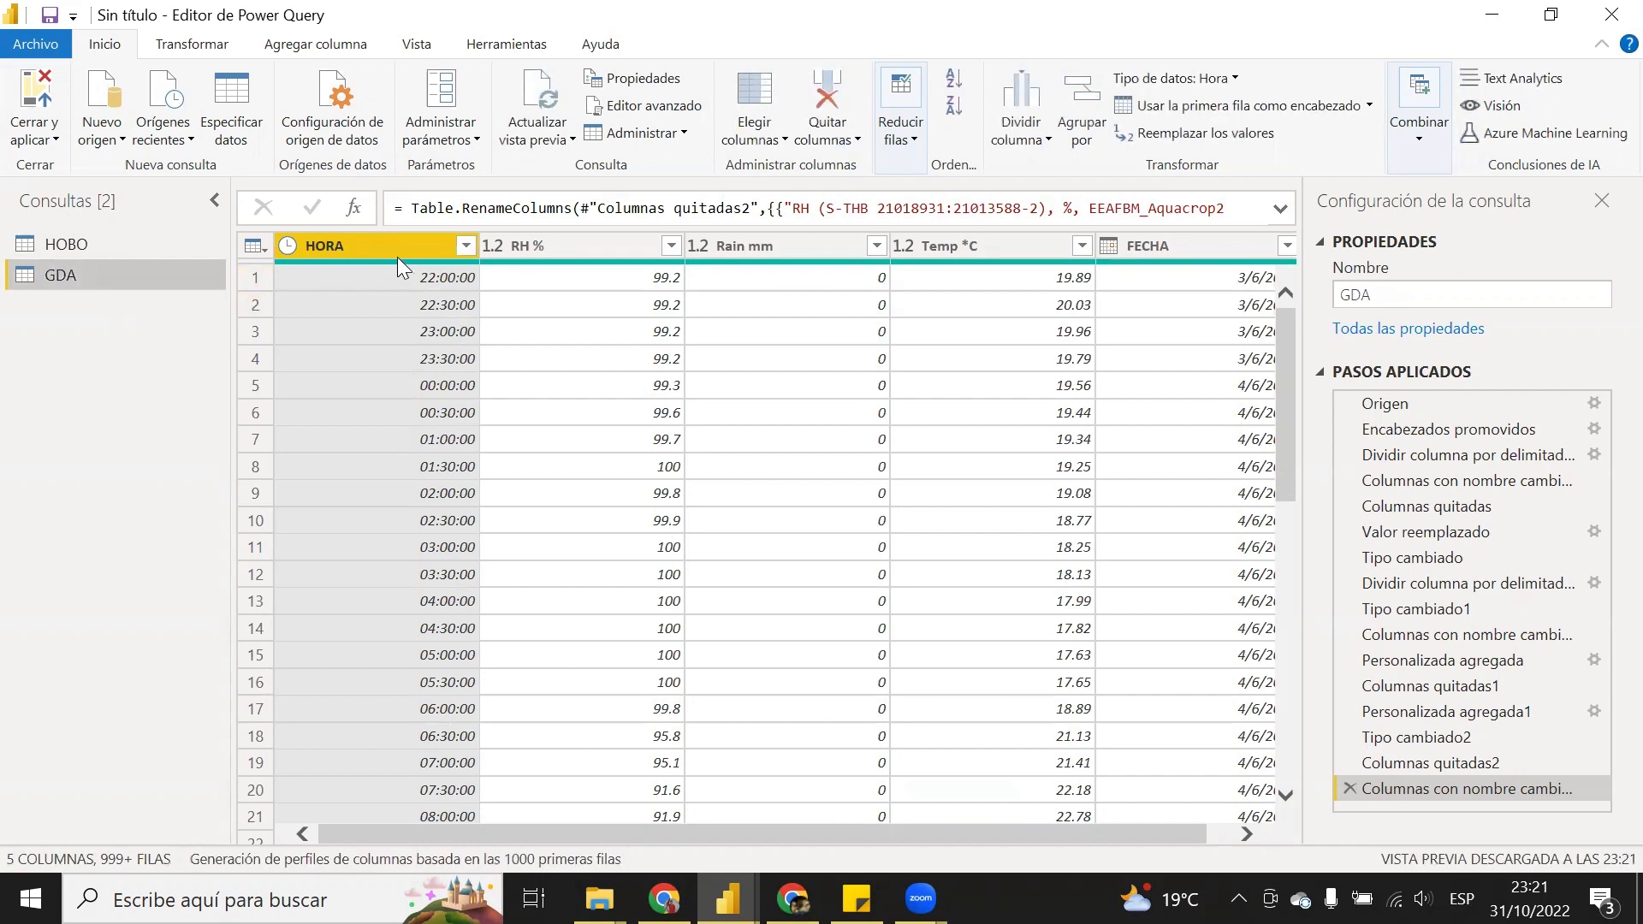
# - Remove the HORA, RH % and Rain mm columns from the GDA query
pyautogui.hotkey('shift', 'Right')
pyautogui.hotkey('shift', 'Right')
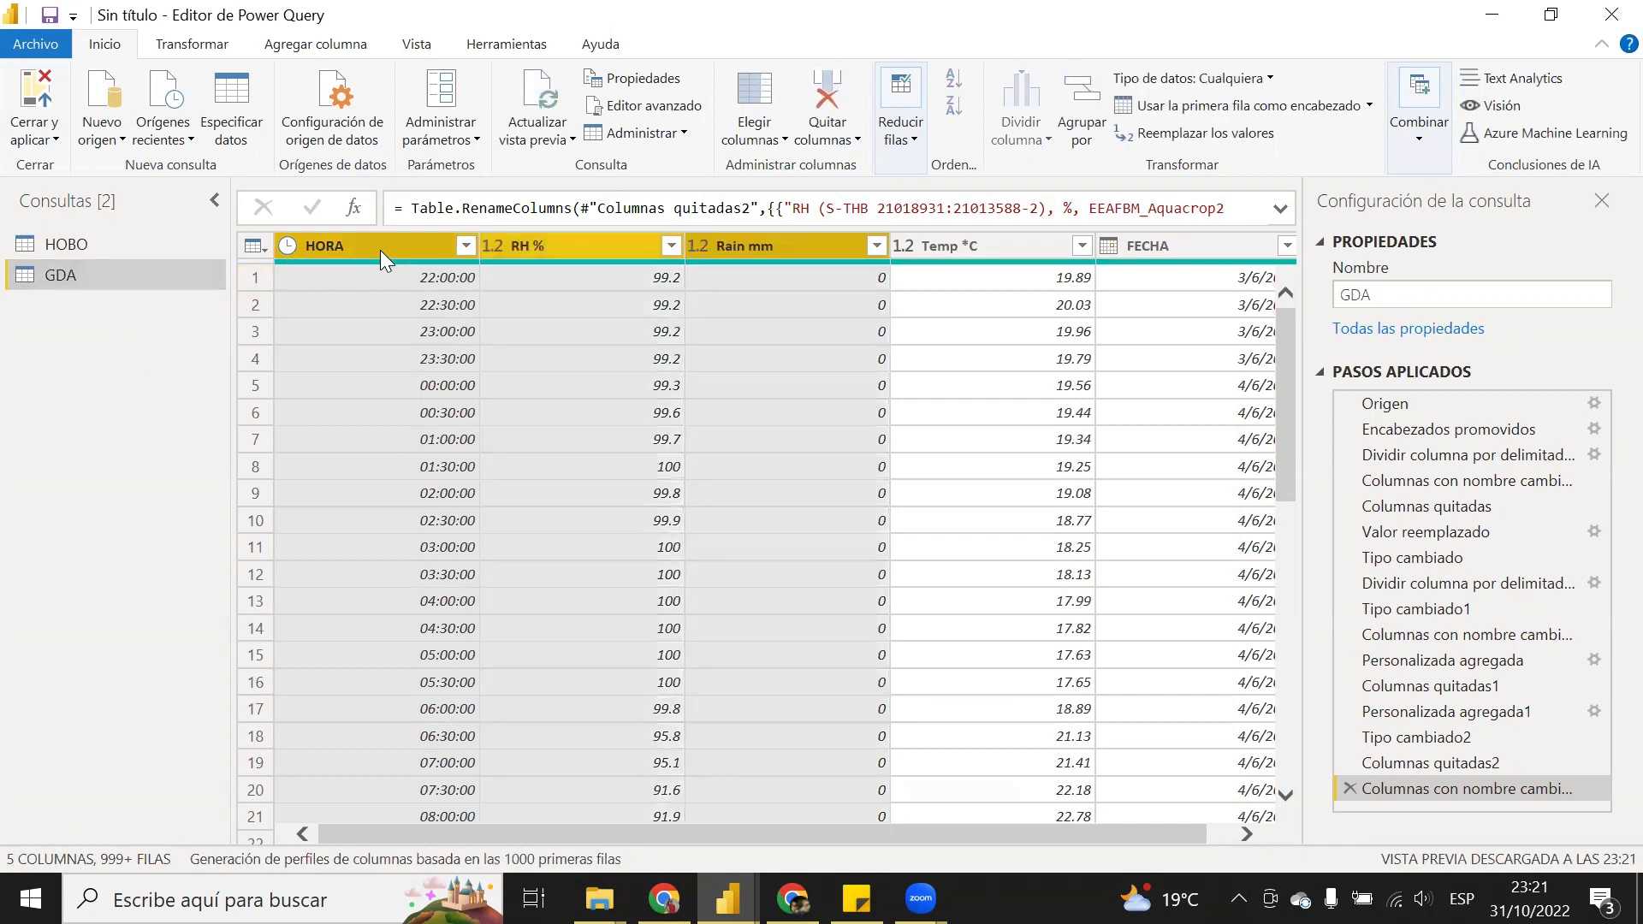
pyautogui.rightClick(391, 241)
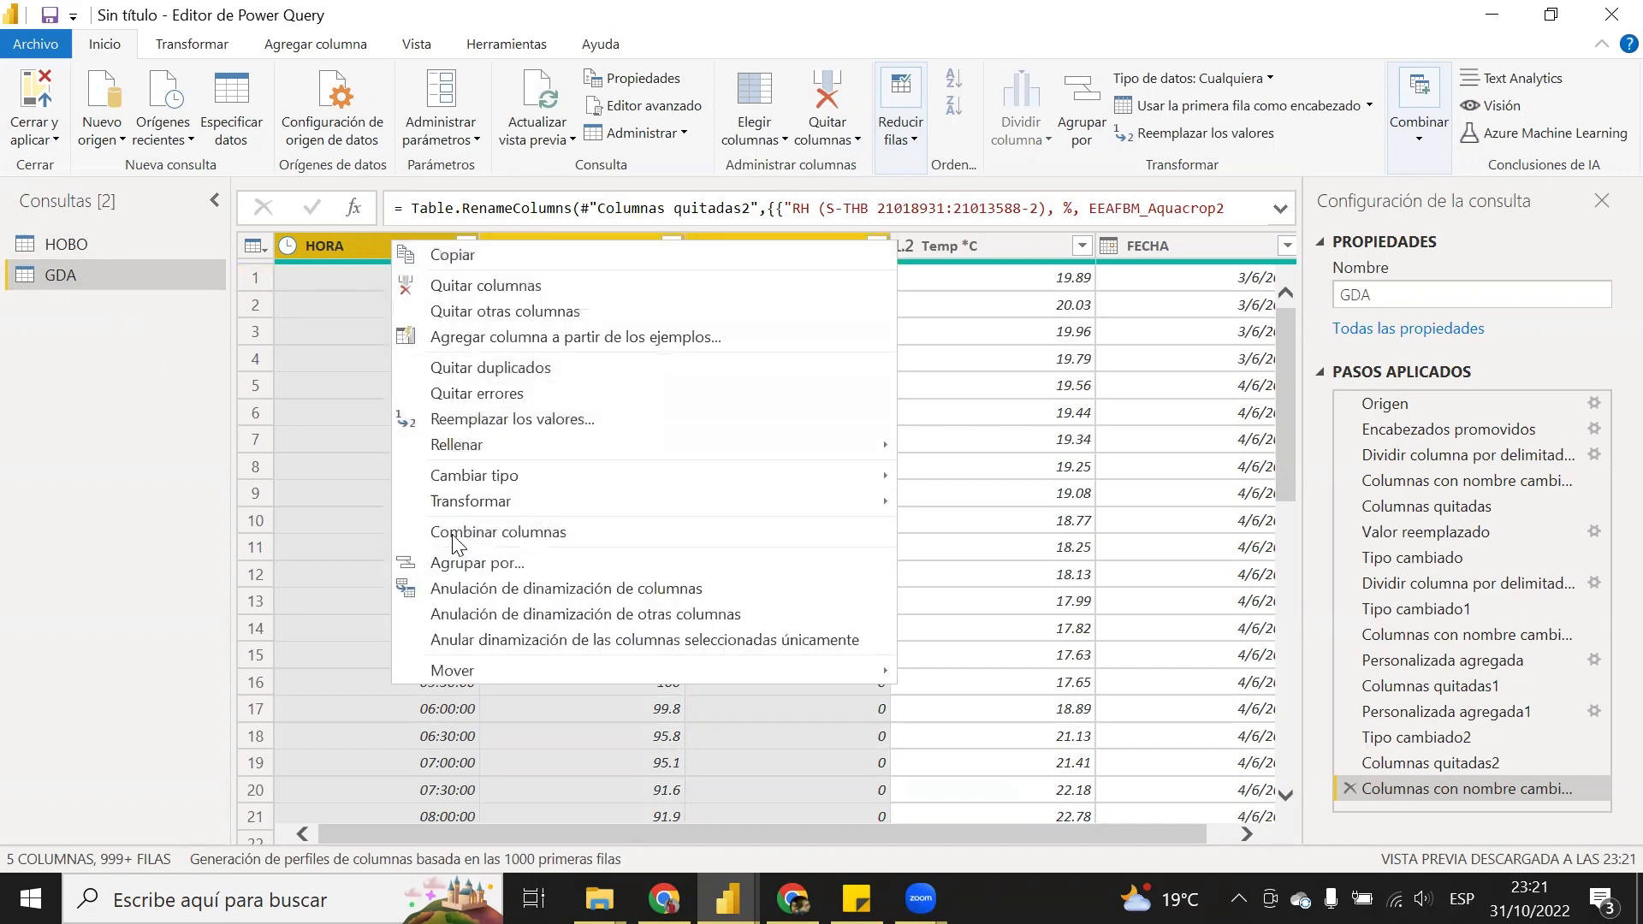
pyautogui.click(478, 284)
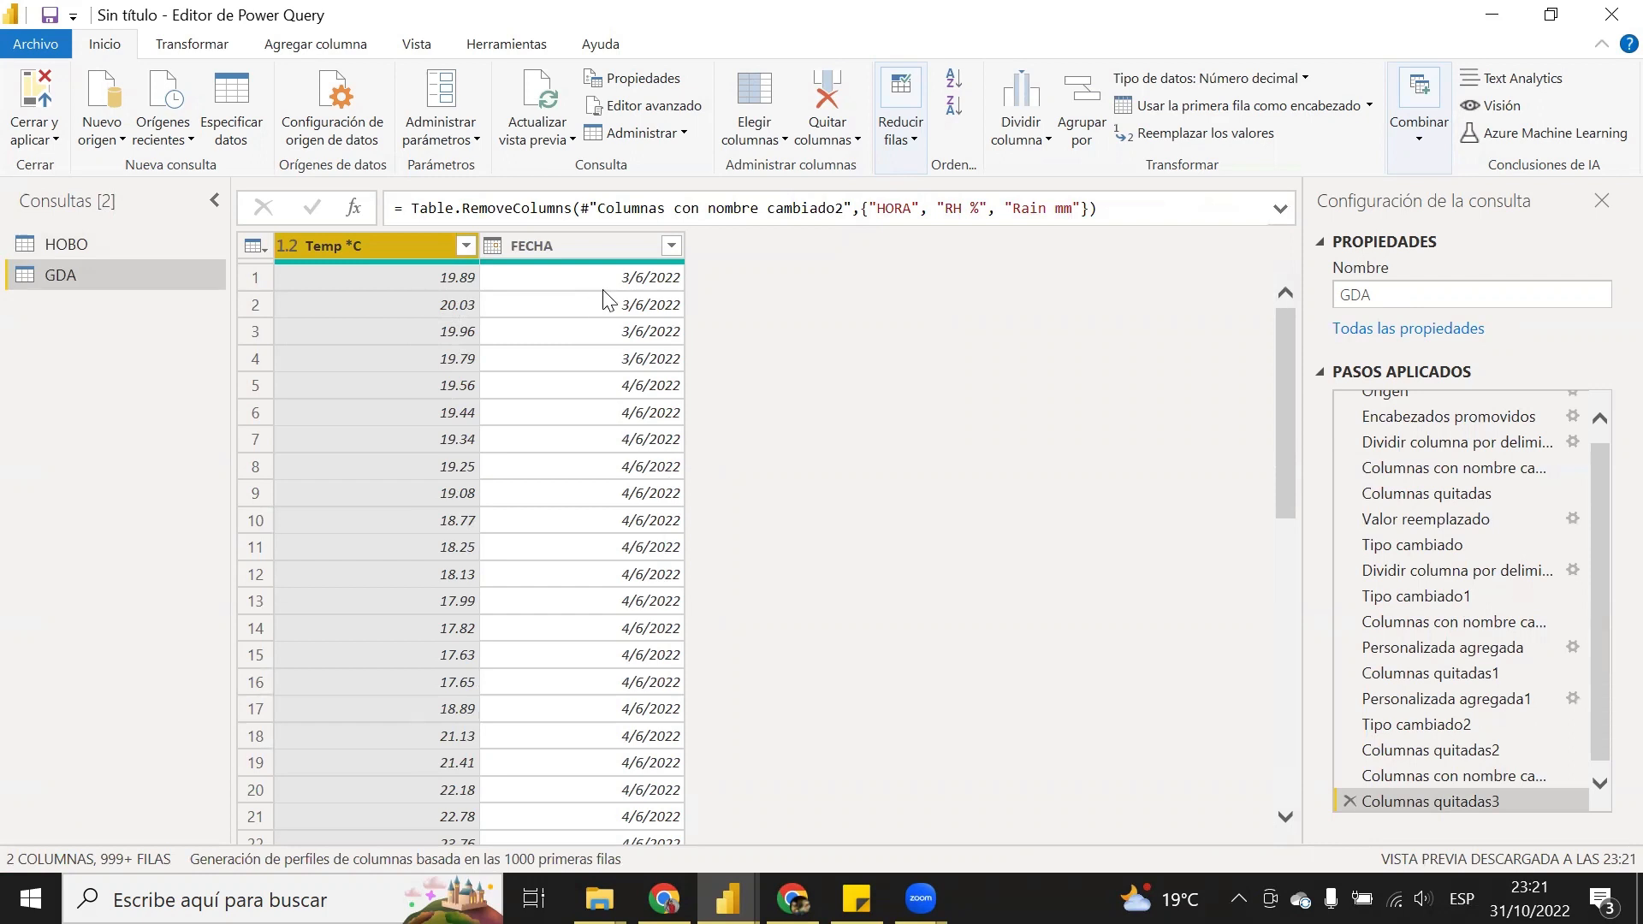
# - Start grouping the GDA query's rows by FECHA and name the new aggregated column GDA
pyautogui.click(581, 248)
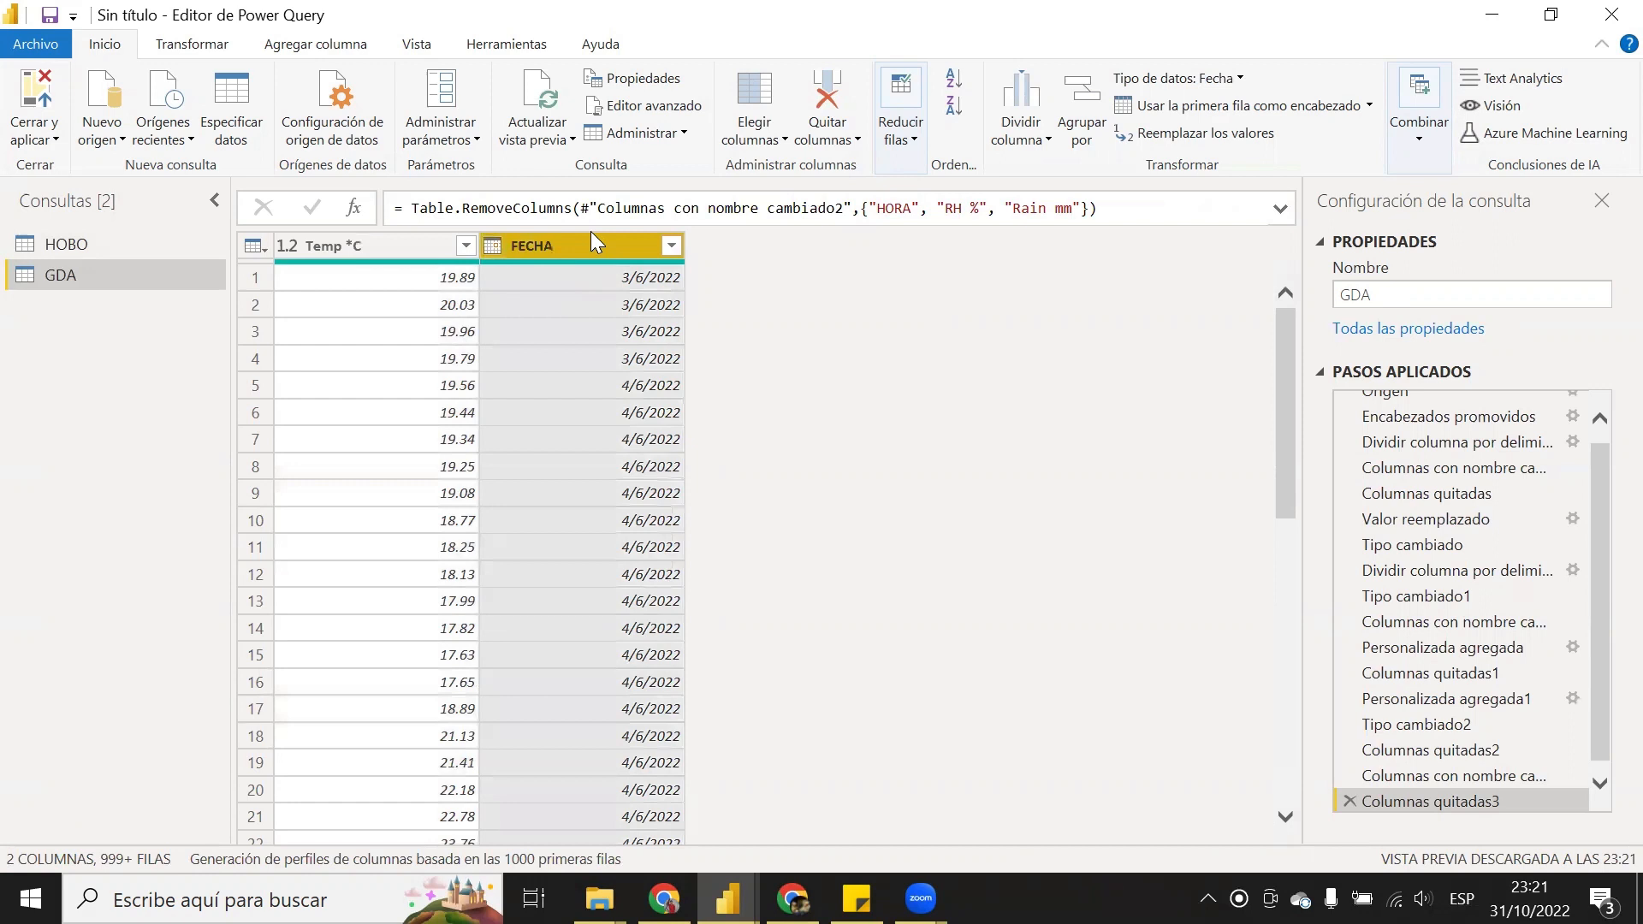
pyautogui.click(385, 243)
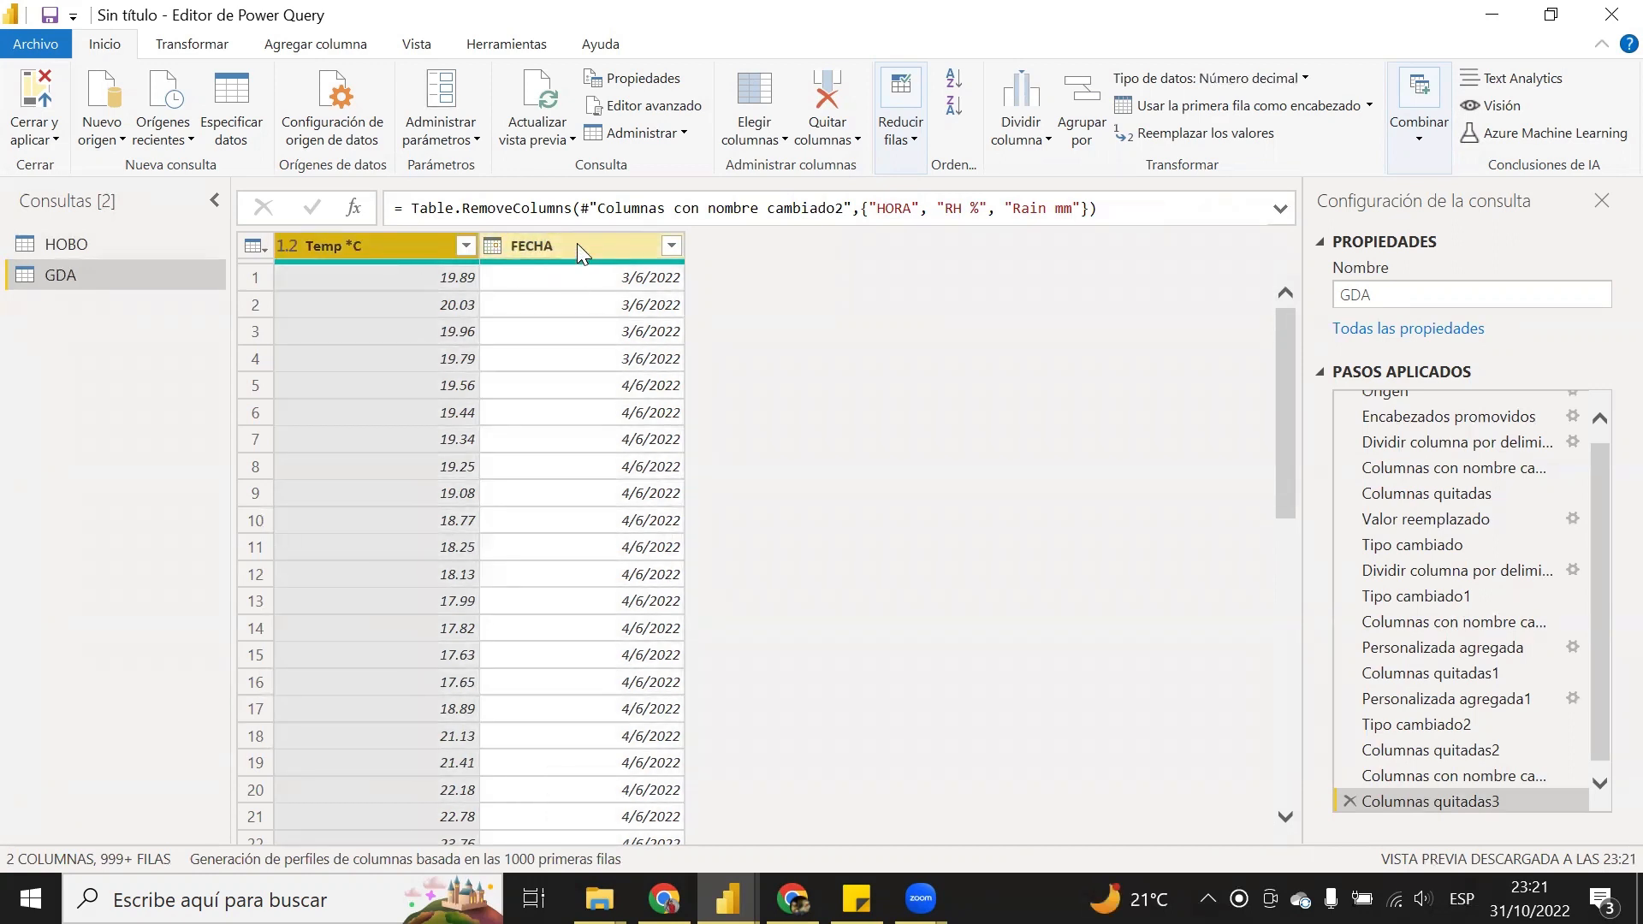
pyautogui.click(577, 245)
pyautogui.click(1080, 96)
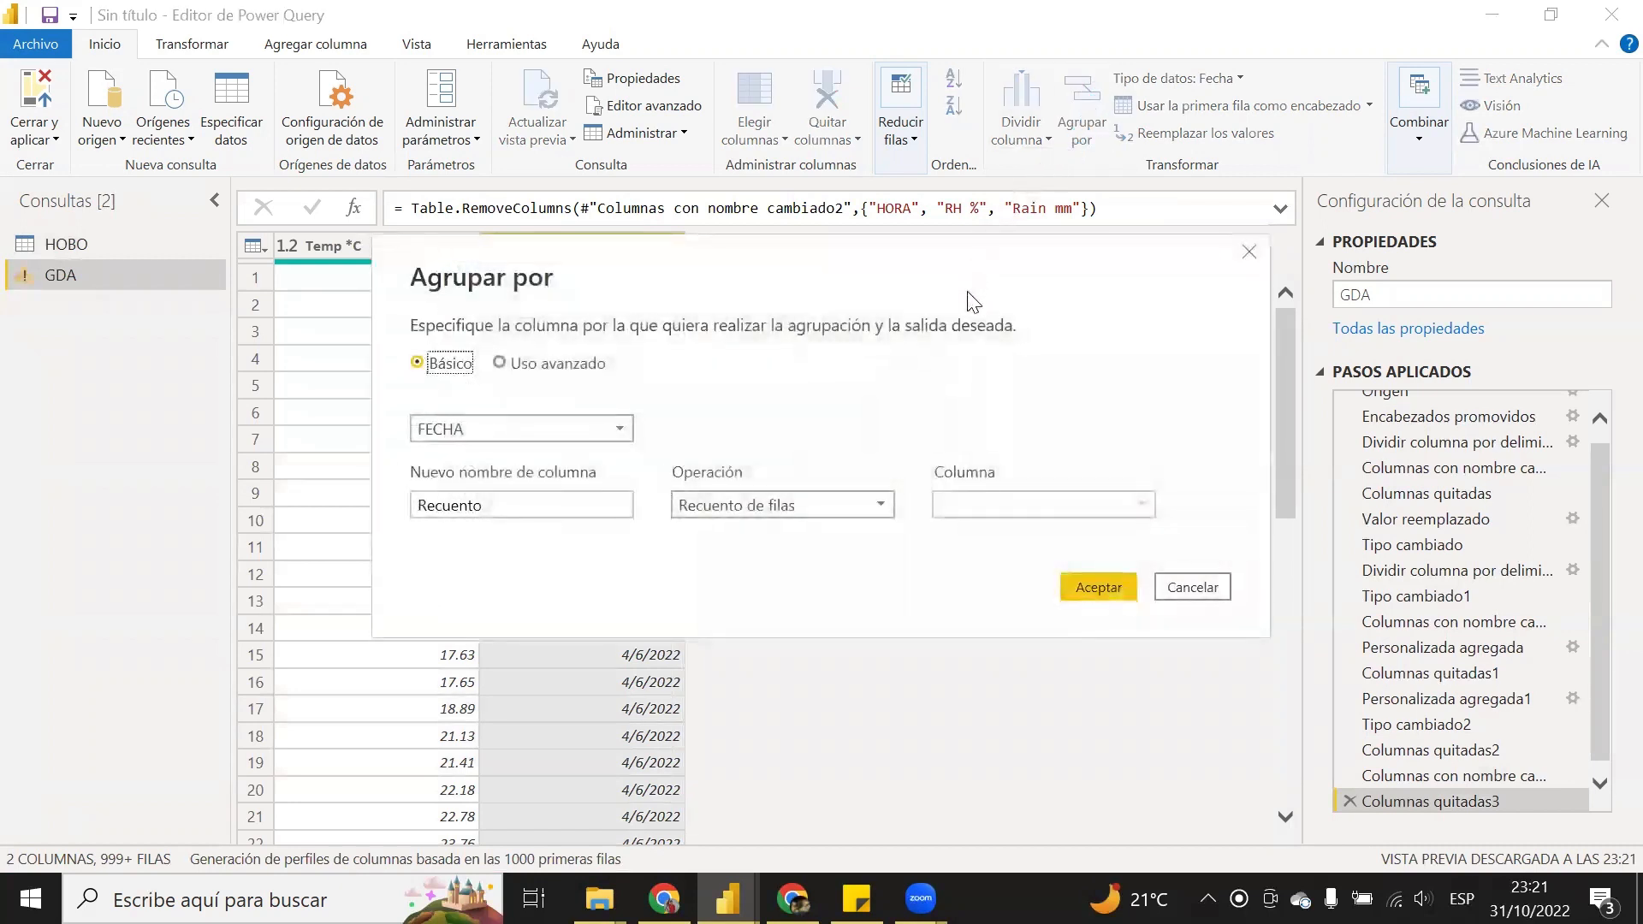
pyautogui.click(516, 497)
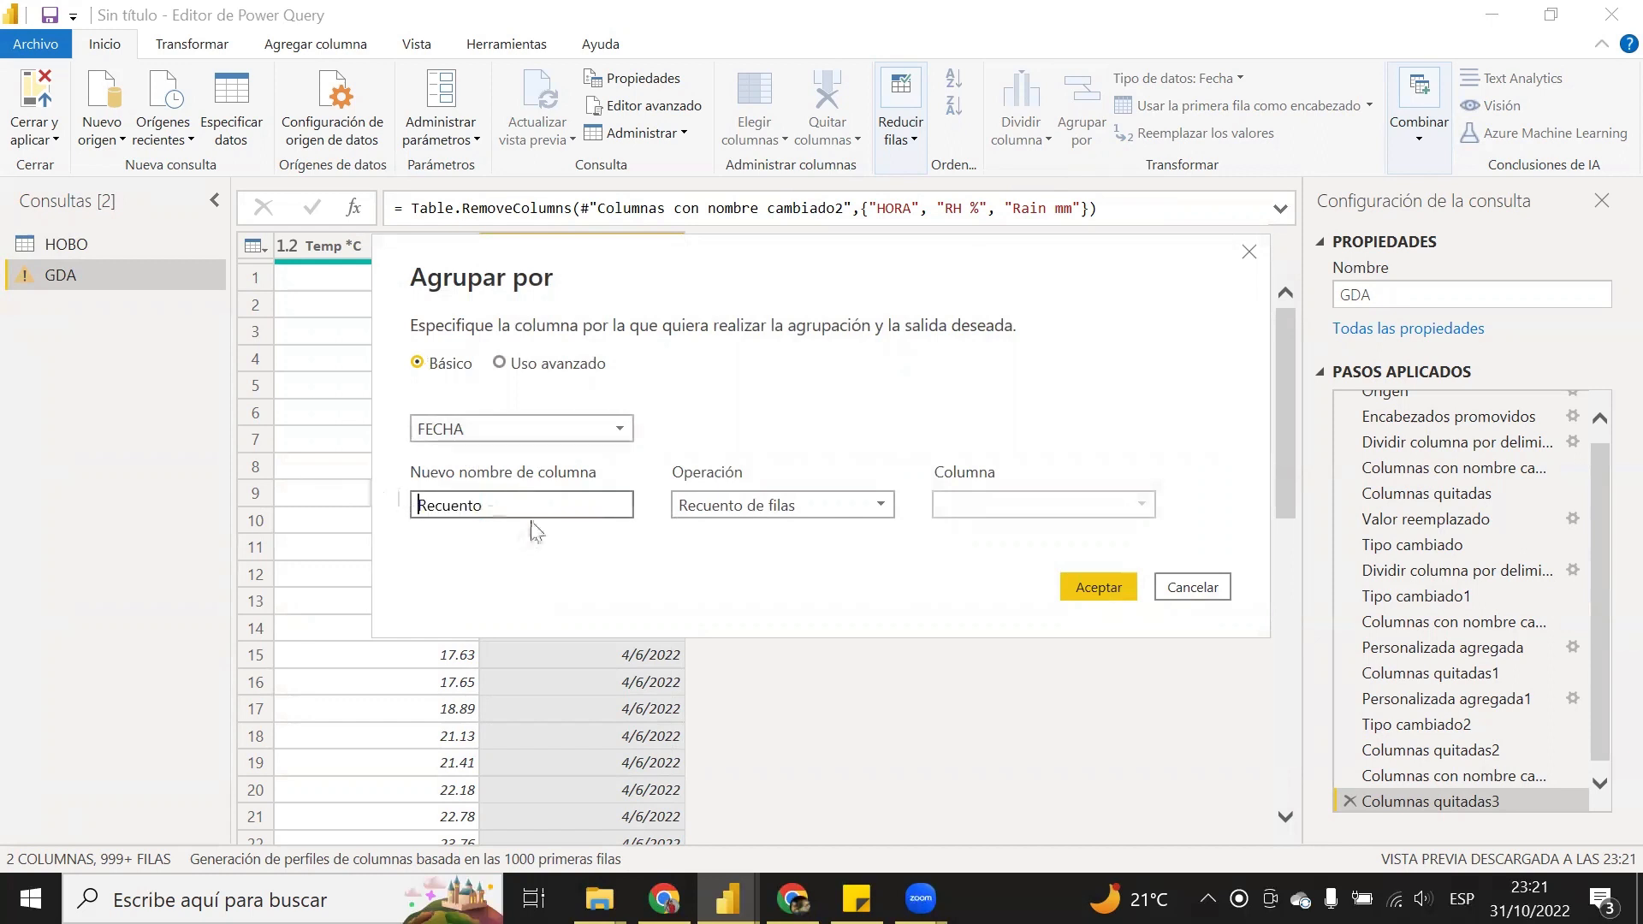
pyautogui.doubleClick(529, 505)
pyautogui.write('gda')
pyautogui.press('BackSpace')
pyautogui.press('BackSpace')
pyautogui.press('BackSpace')
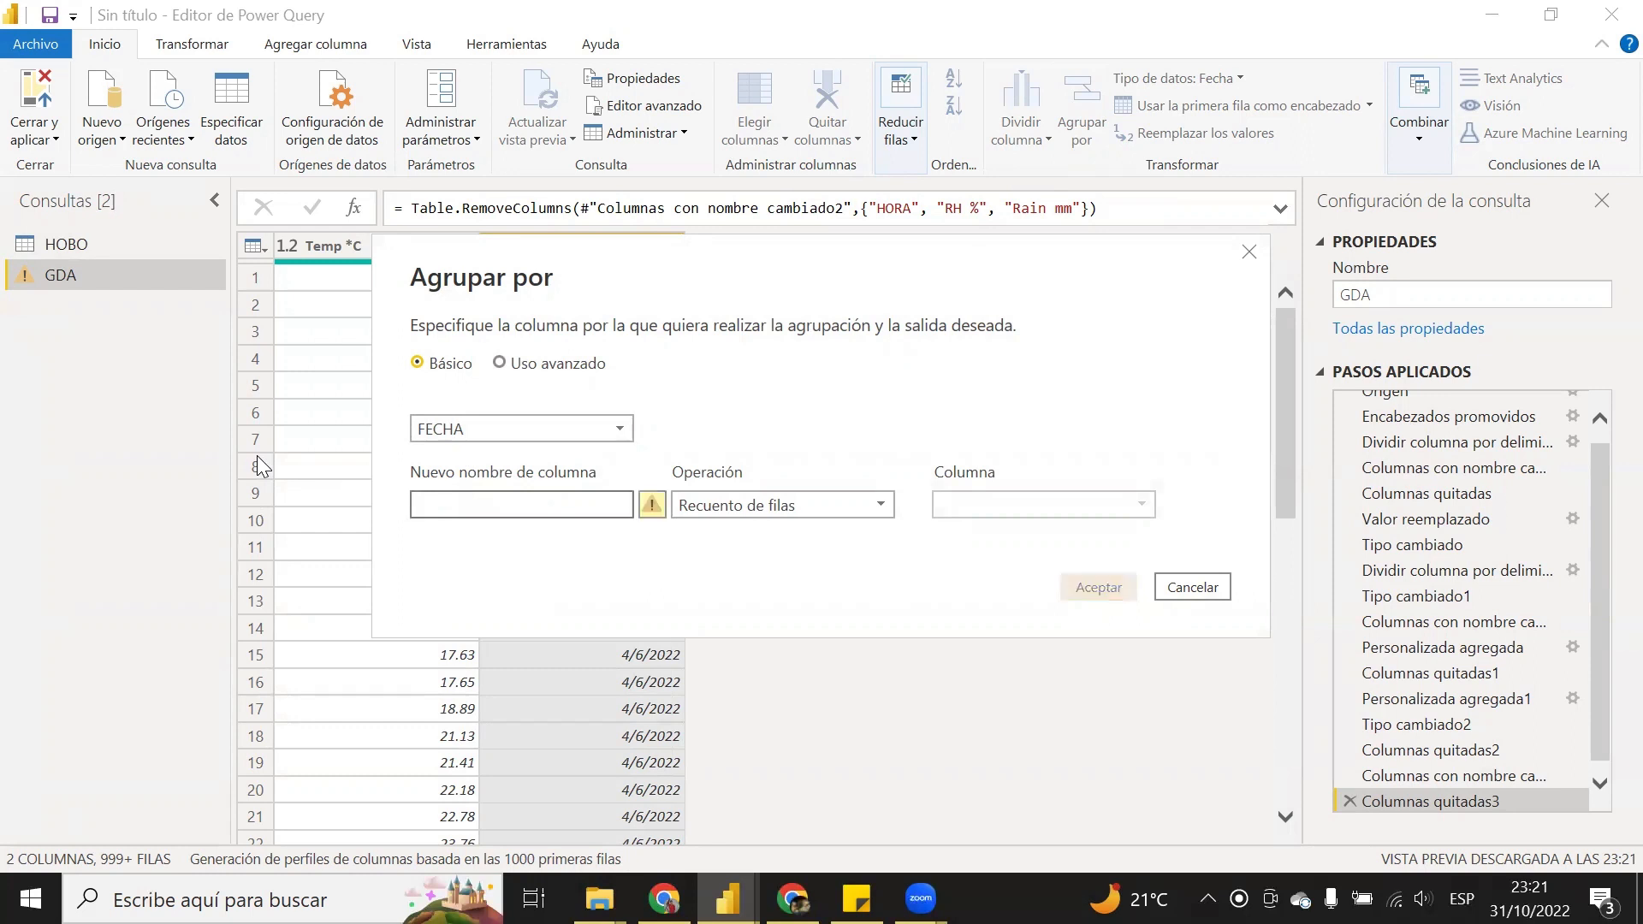
pyautogui.write('gda')
pyautogui.press('BackSpace')
pyautogui.press('BackSpace')
pyautogui.press('BackSpace')
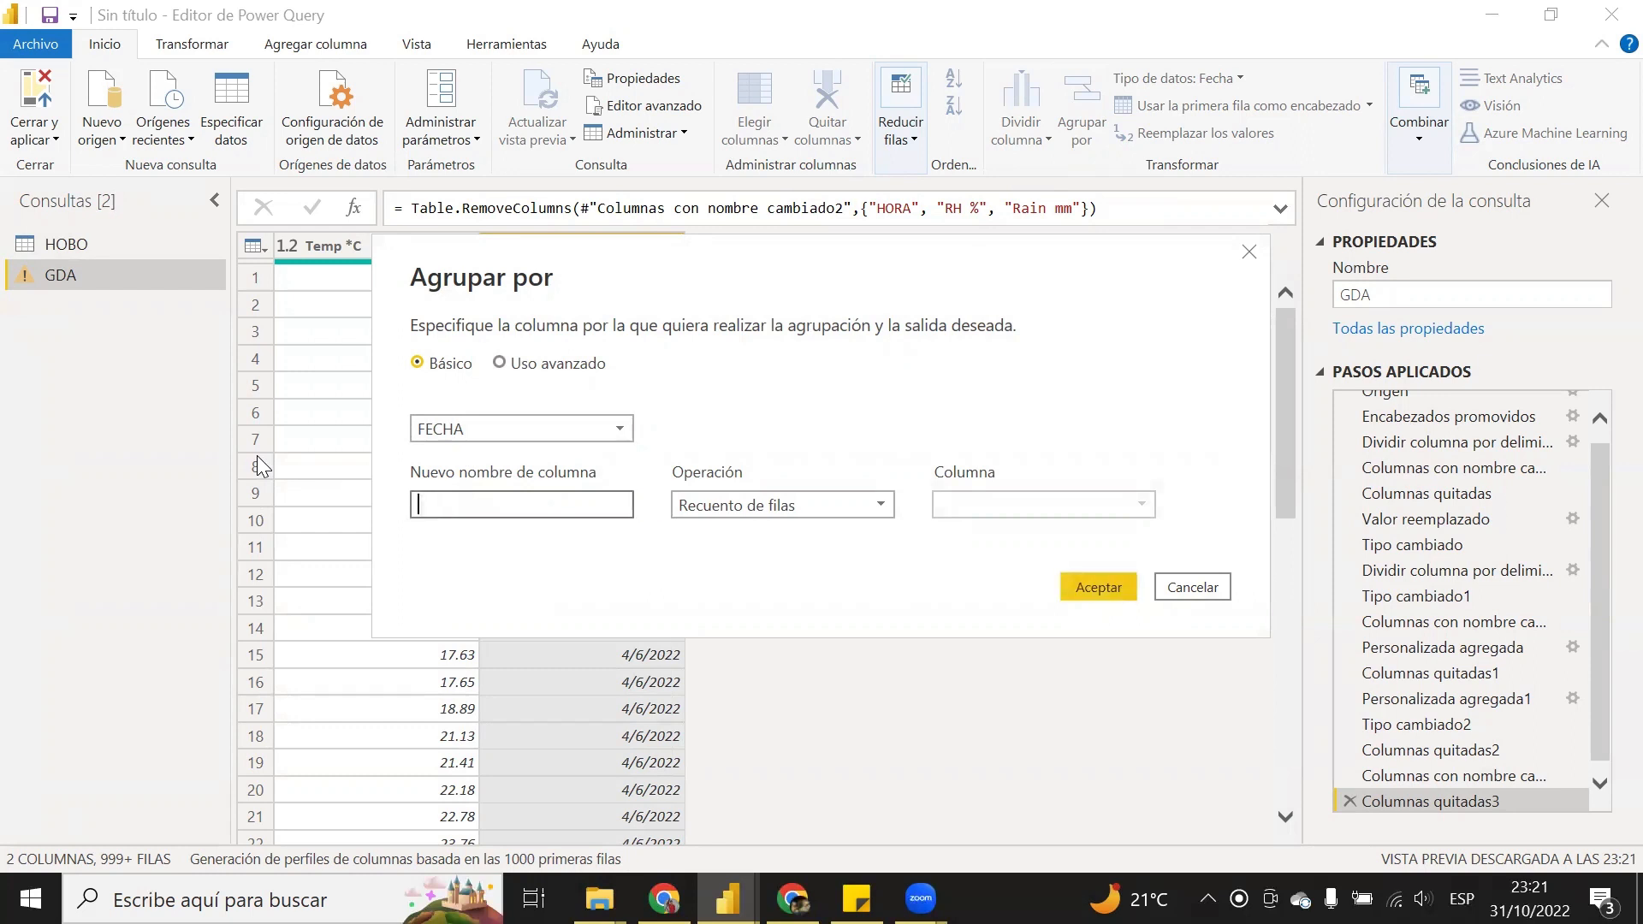
pyautogui.write('GDA')
# - Set the grouping operation to Promedio of the Temp *C column and apply the grouping
pyautogui.click(855, 494)
pyautogui.click(738, 555)
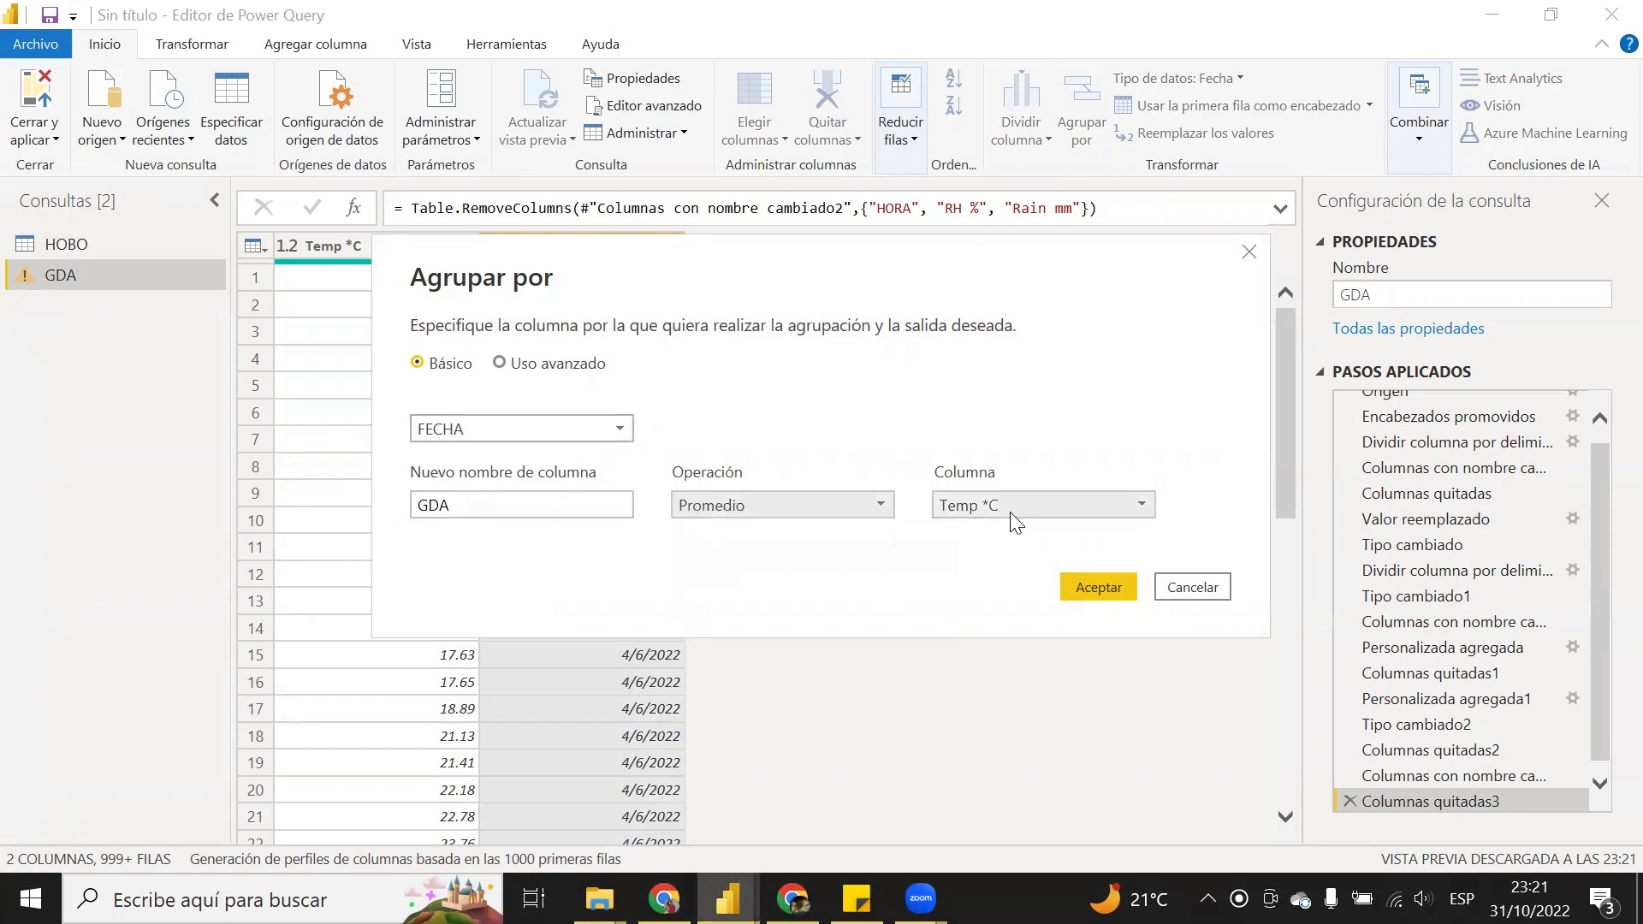
pyautogui.click(1095, 590)
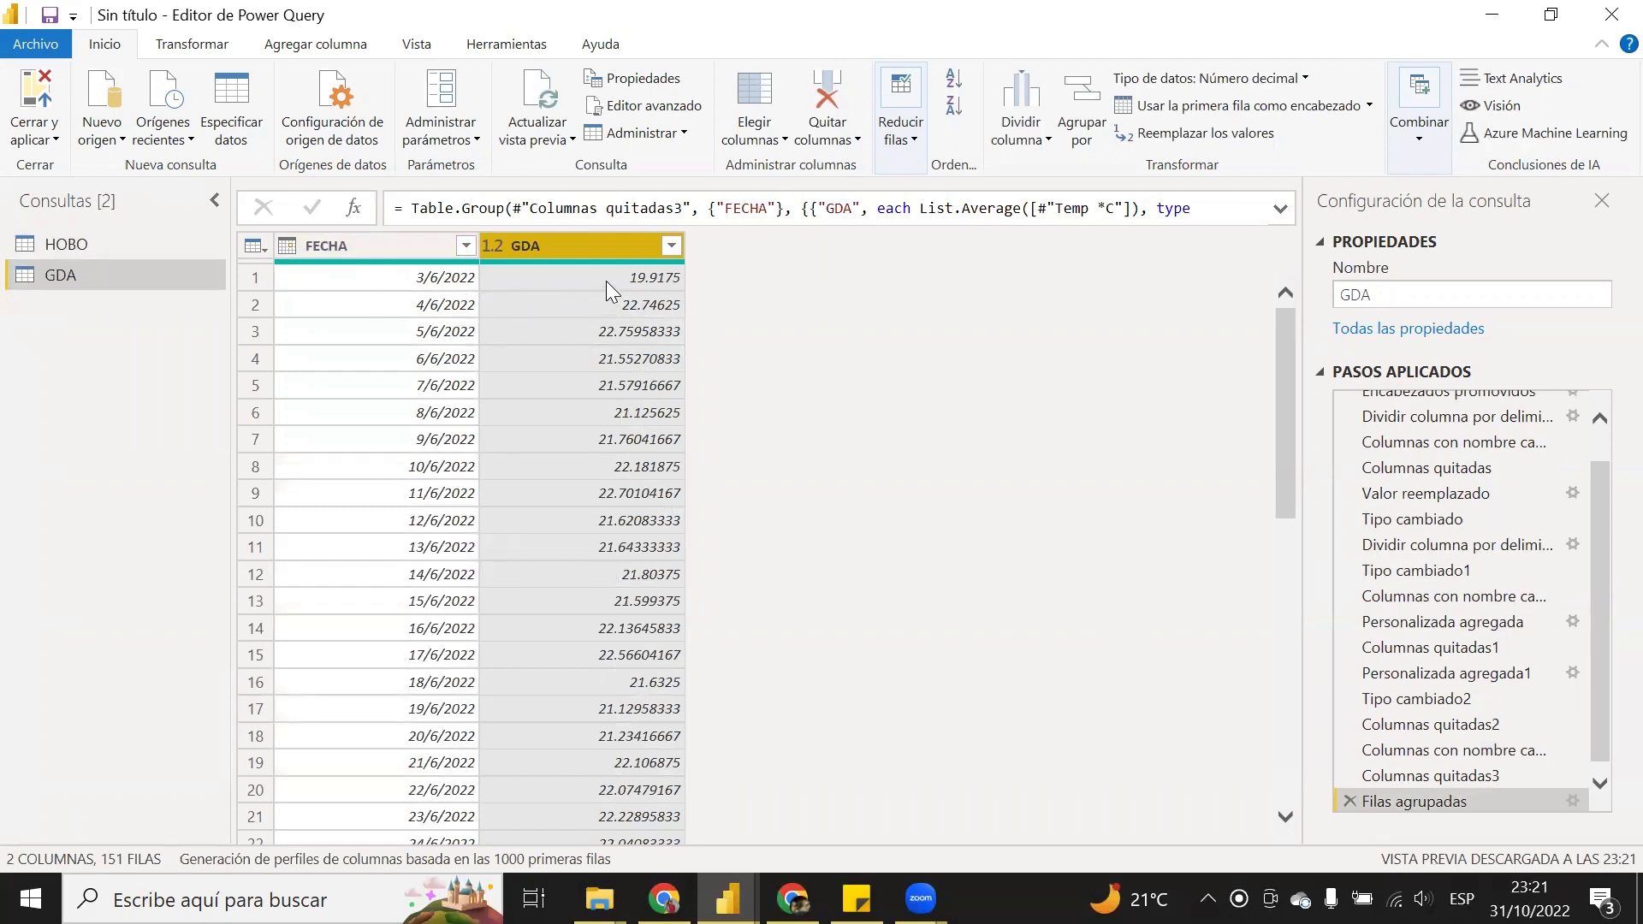
# - Rename the averaged temperature column as TEMP
pyautogui.doubleClick(589, 241)
pyautogui.write('TE')
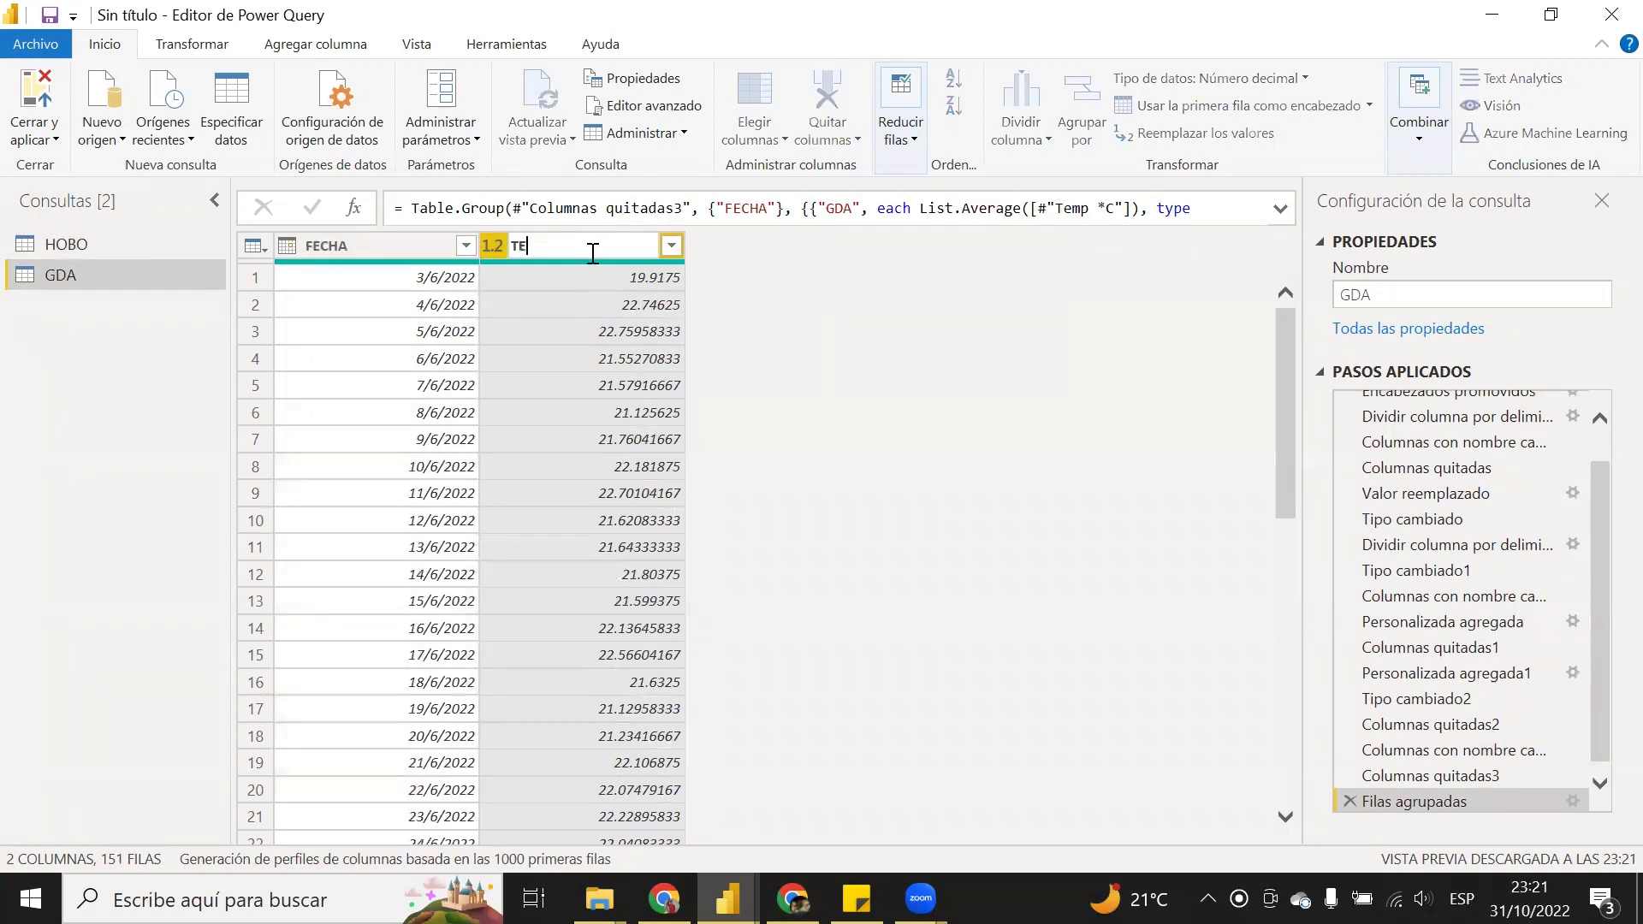
pyautogui.write('MP')
pyautogui.press('Return')
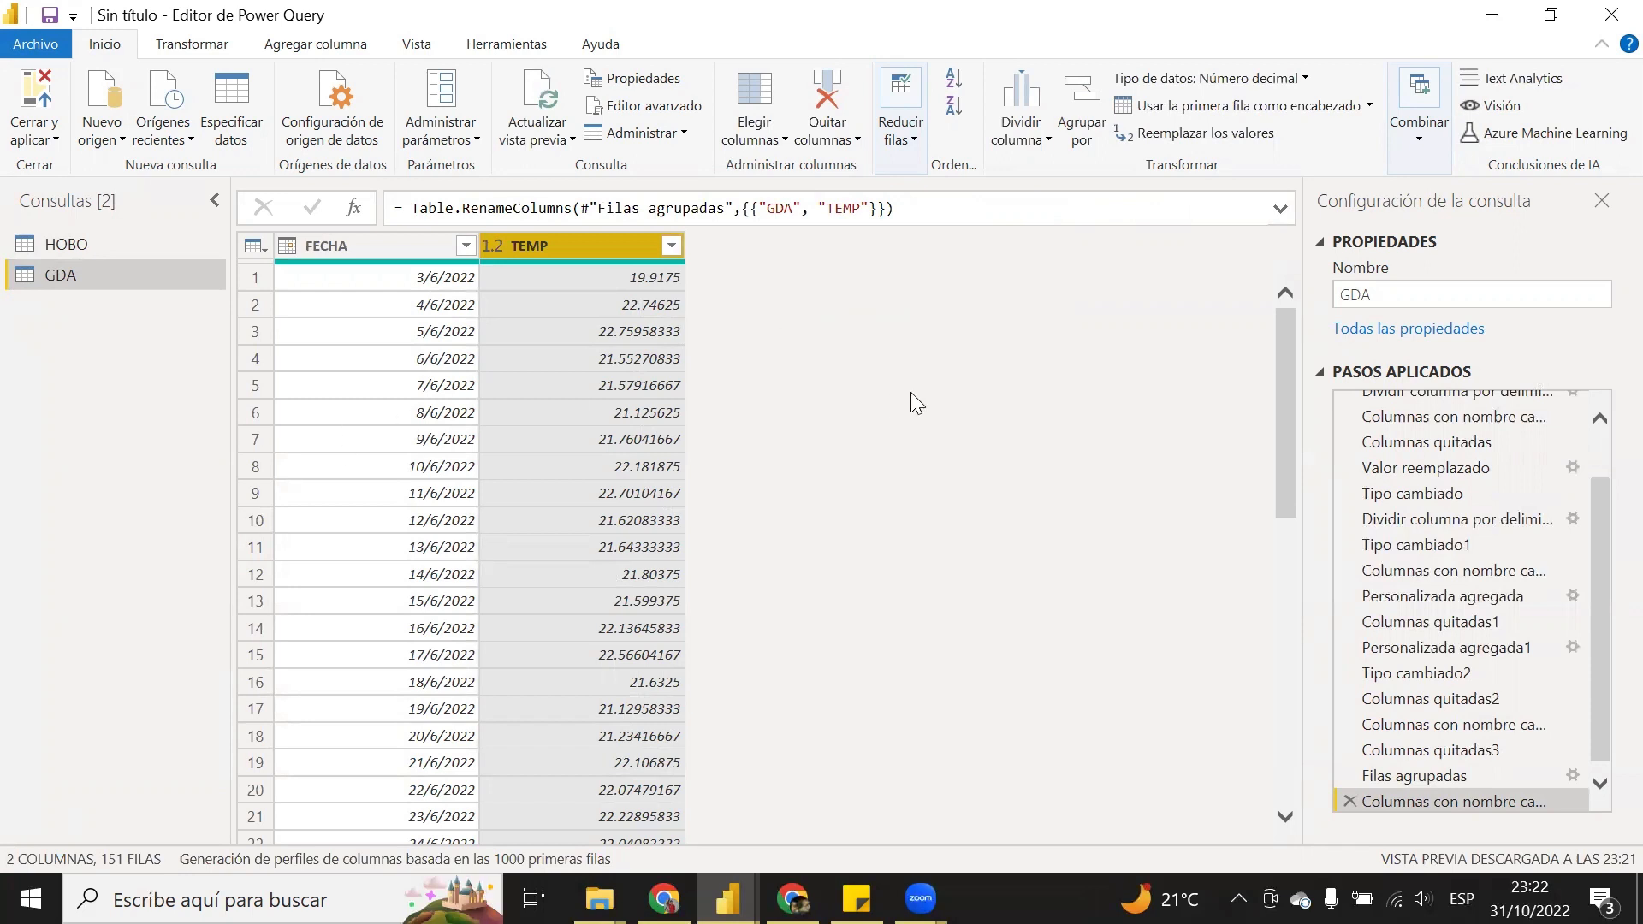
# - Add a custom column named GDA with the formula [TEMP]-6
pyautogui.click(300, 44)
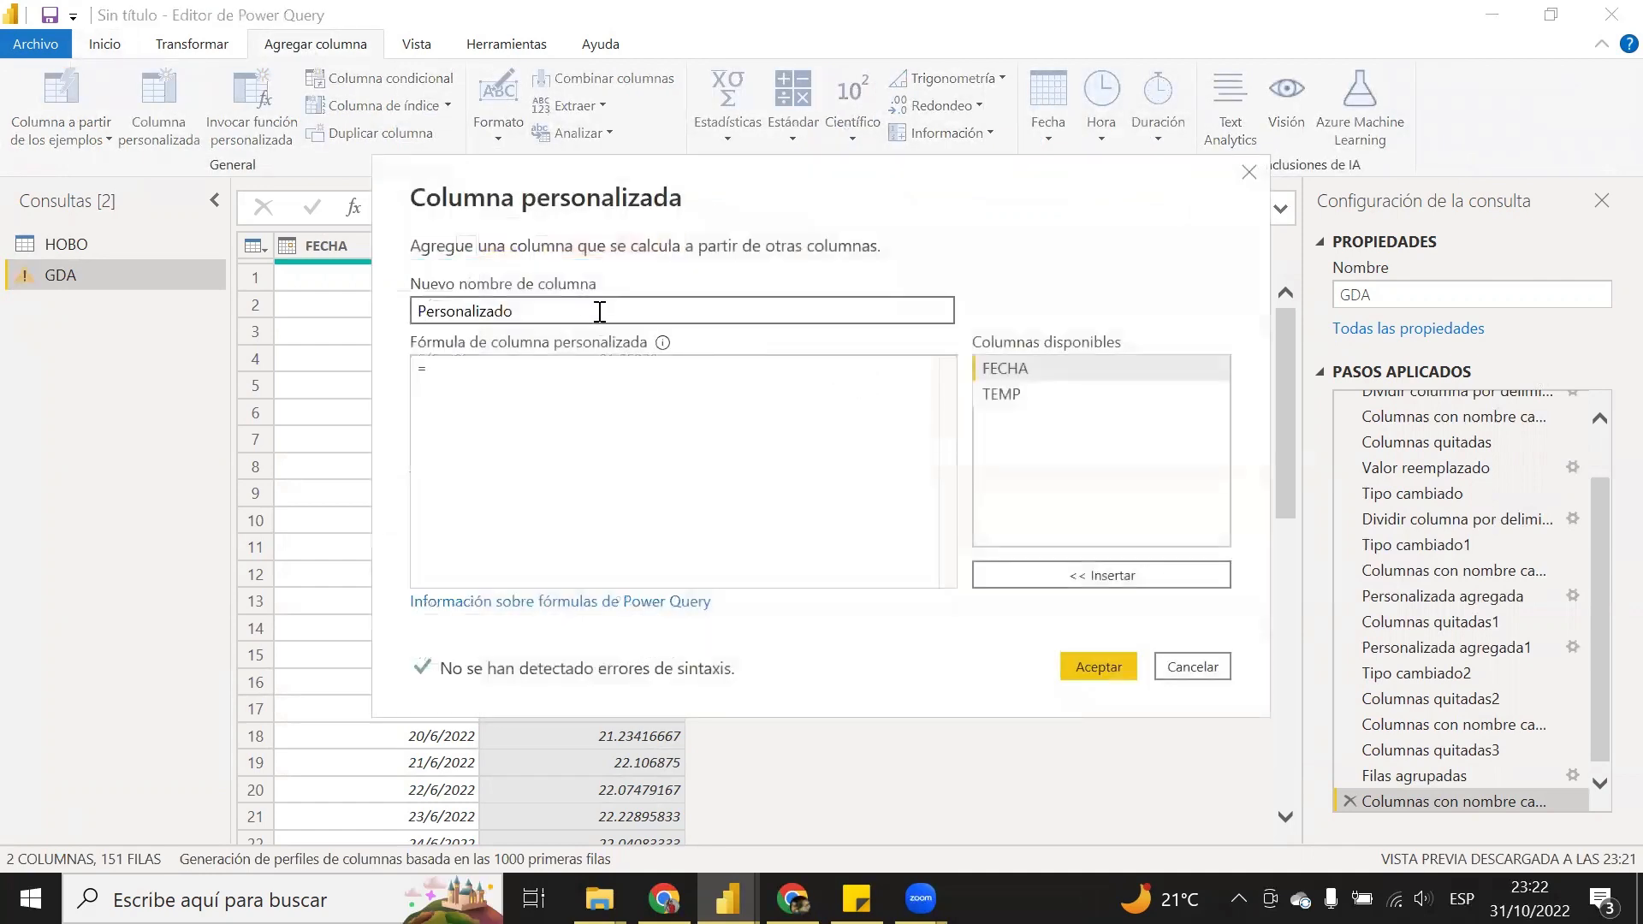
pyautogui.moveTo(595, 312); pyautogui.dragTo(278, 278)
pyautogui.write('GDA')
pyautogui.click(460, 368)
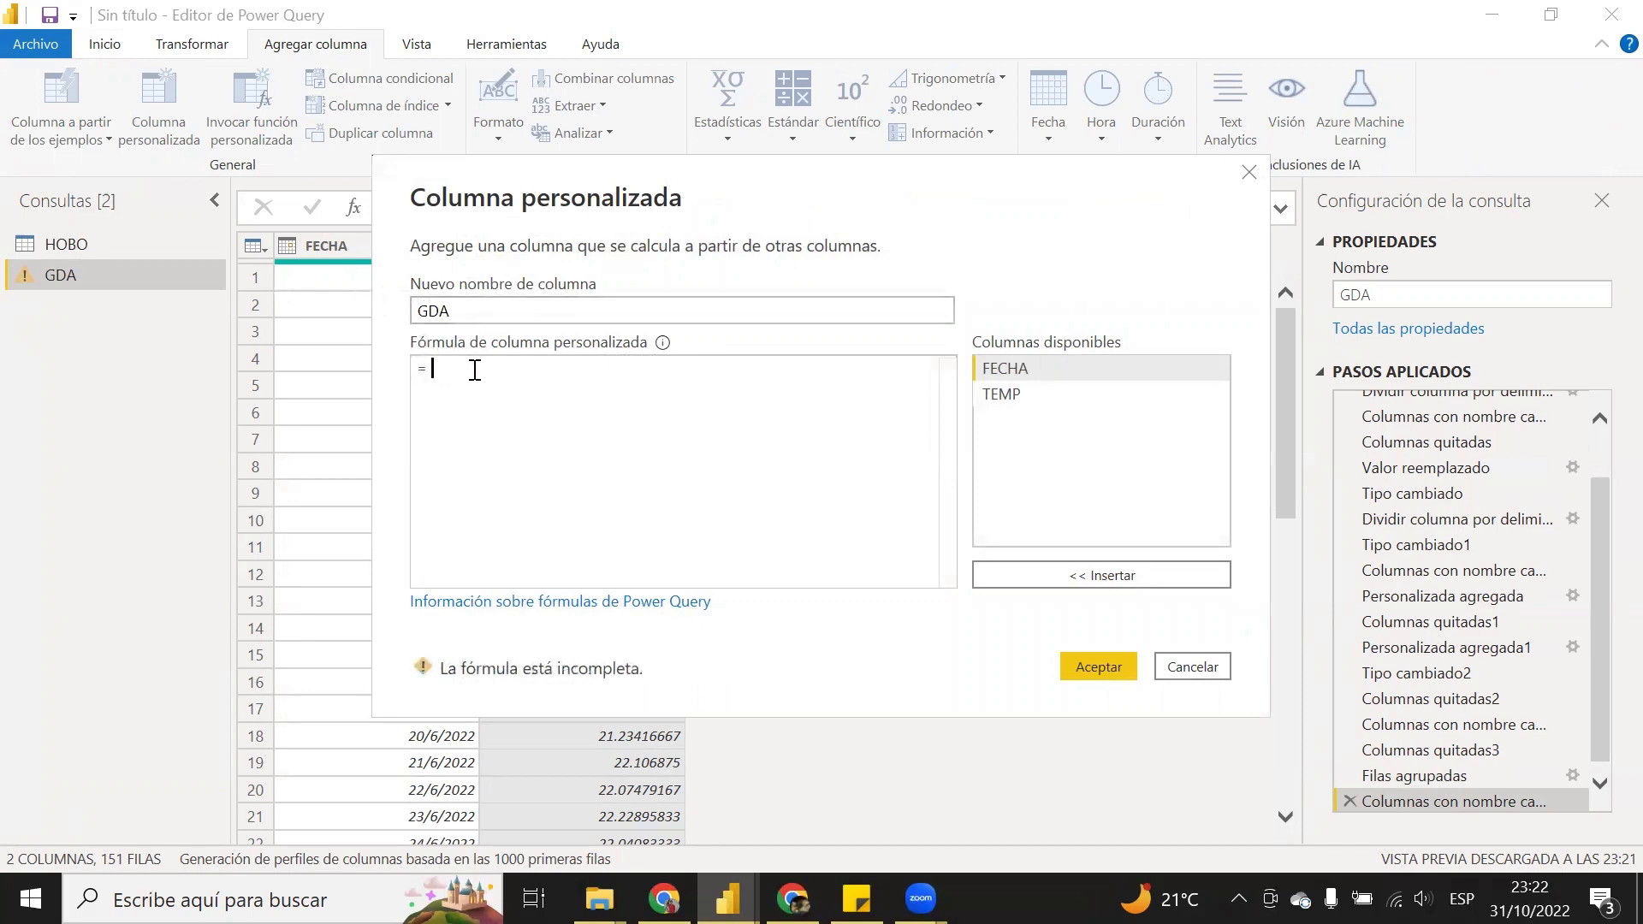
pyautogui.doubleClick(1041, 395)
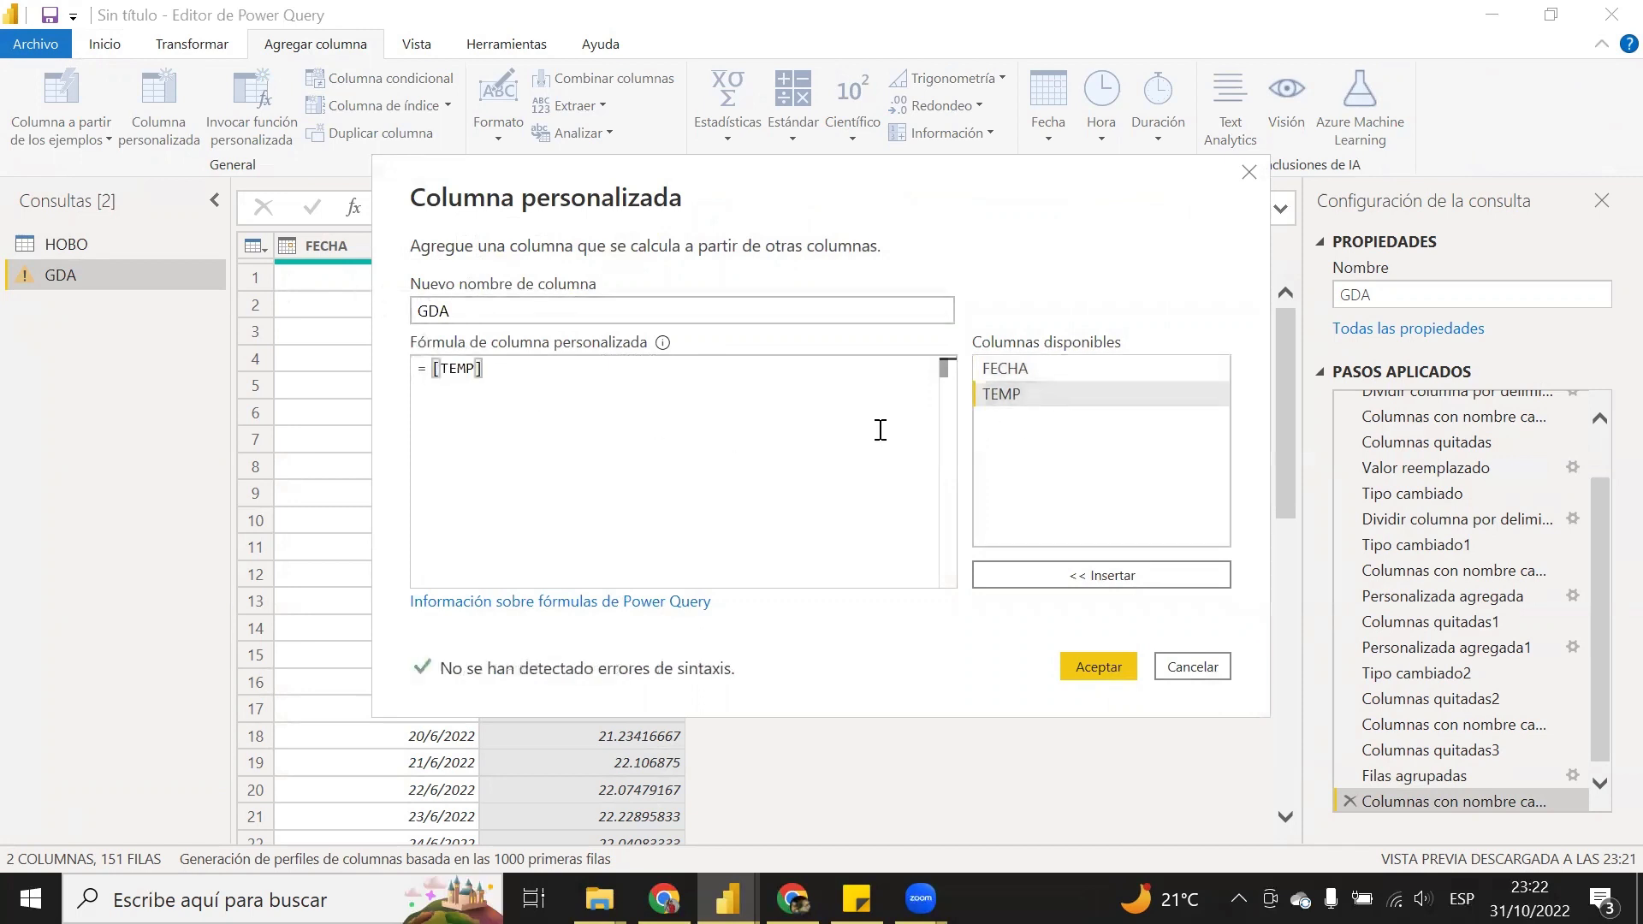
pyautogui.write('-')
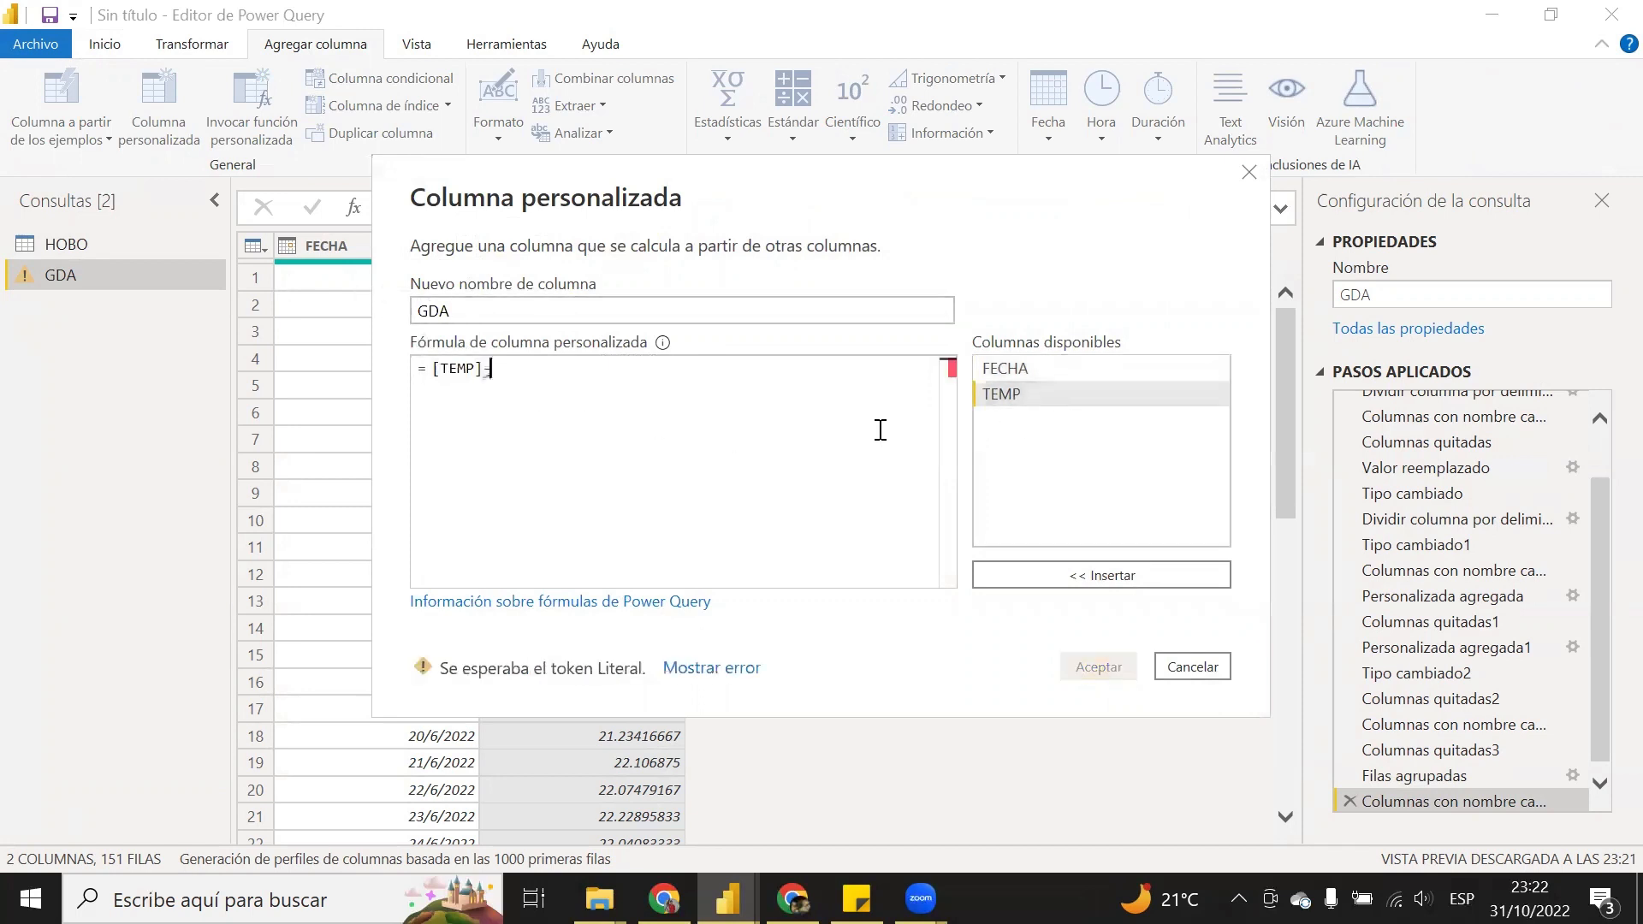
pyautogui.write('6')
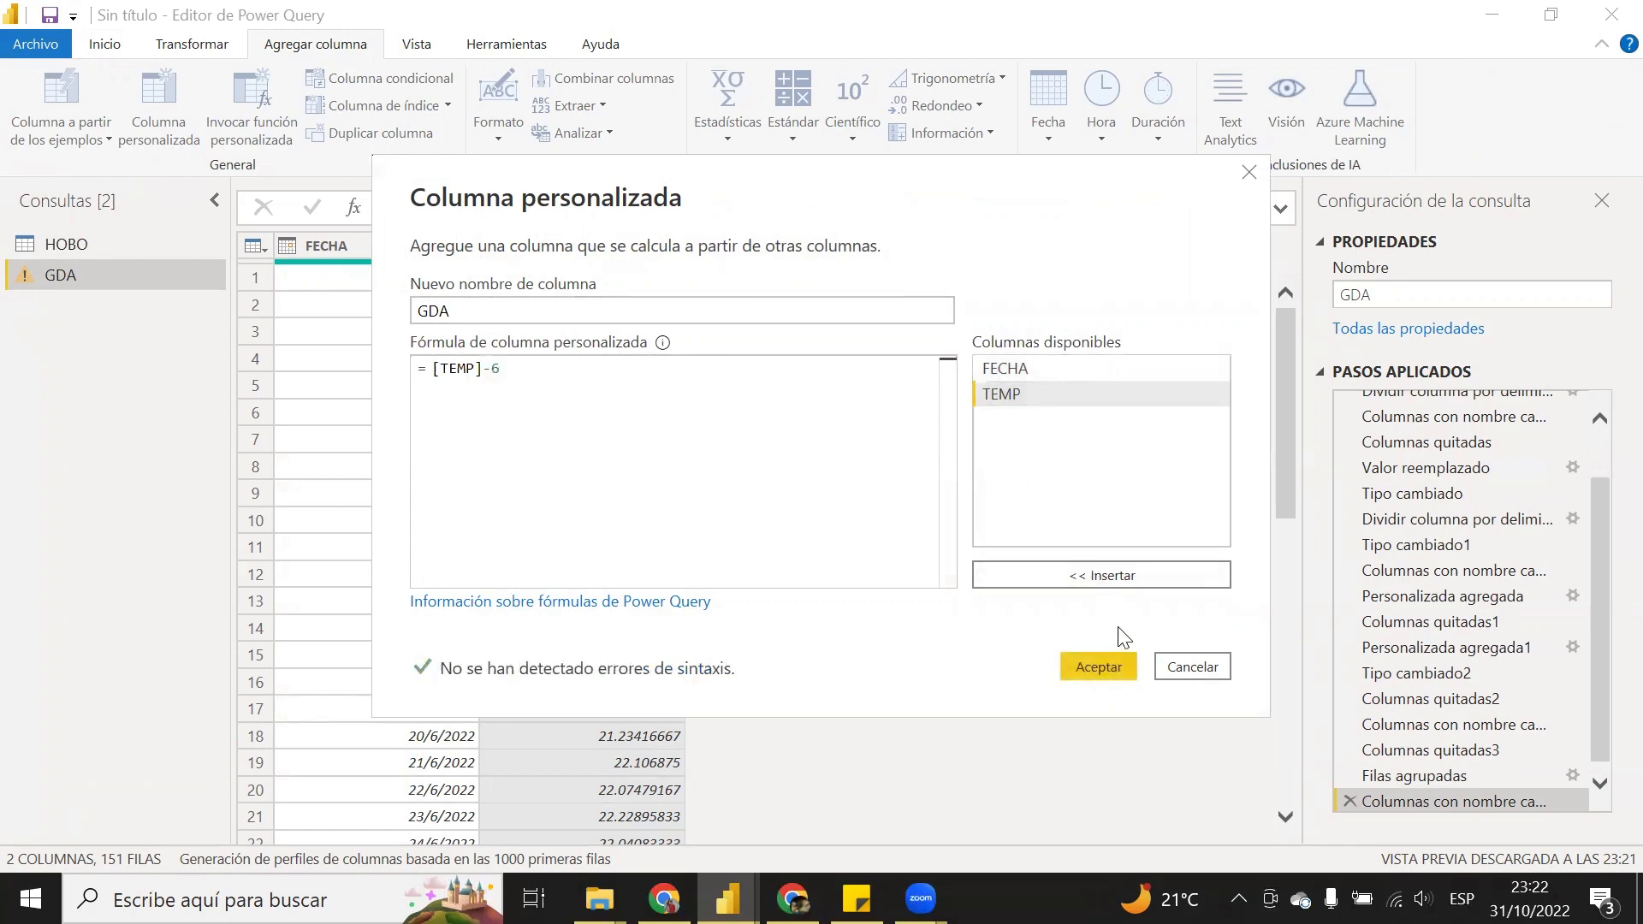
pyautogui.click(1131, 661)
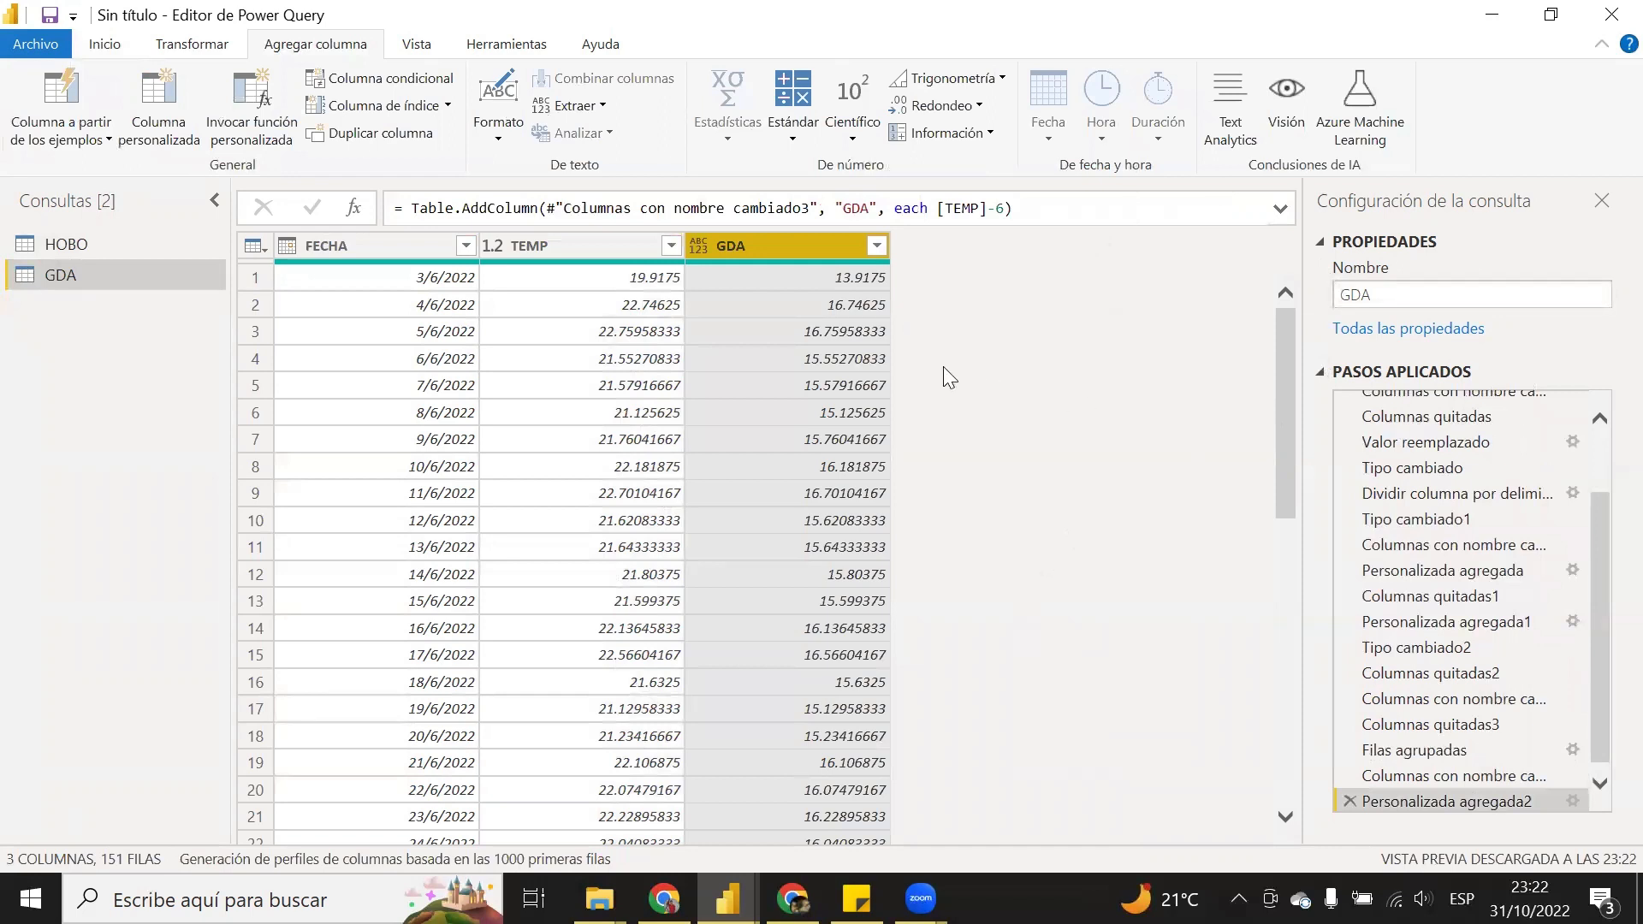
# - Rename the TEMP column as PRO TEMP
pyautogui.doubleClick(516, 245)
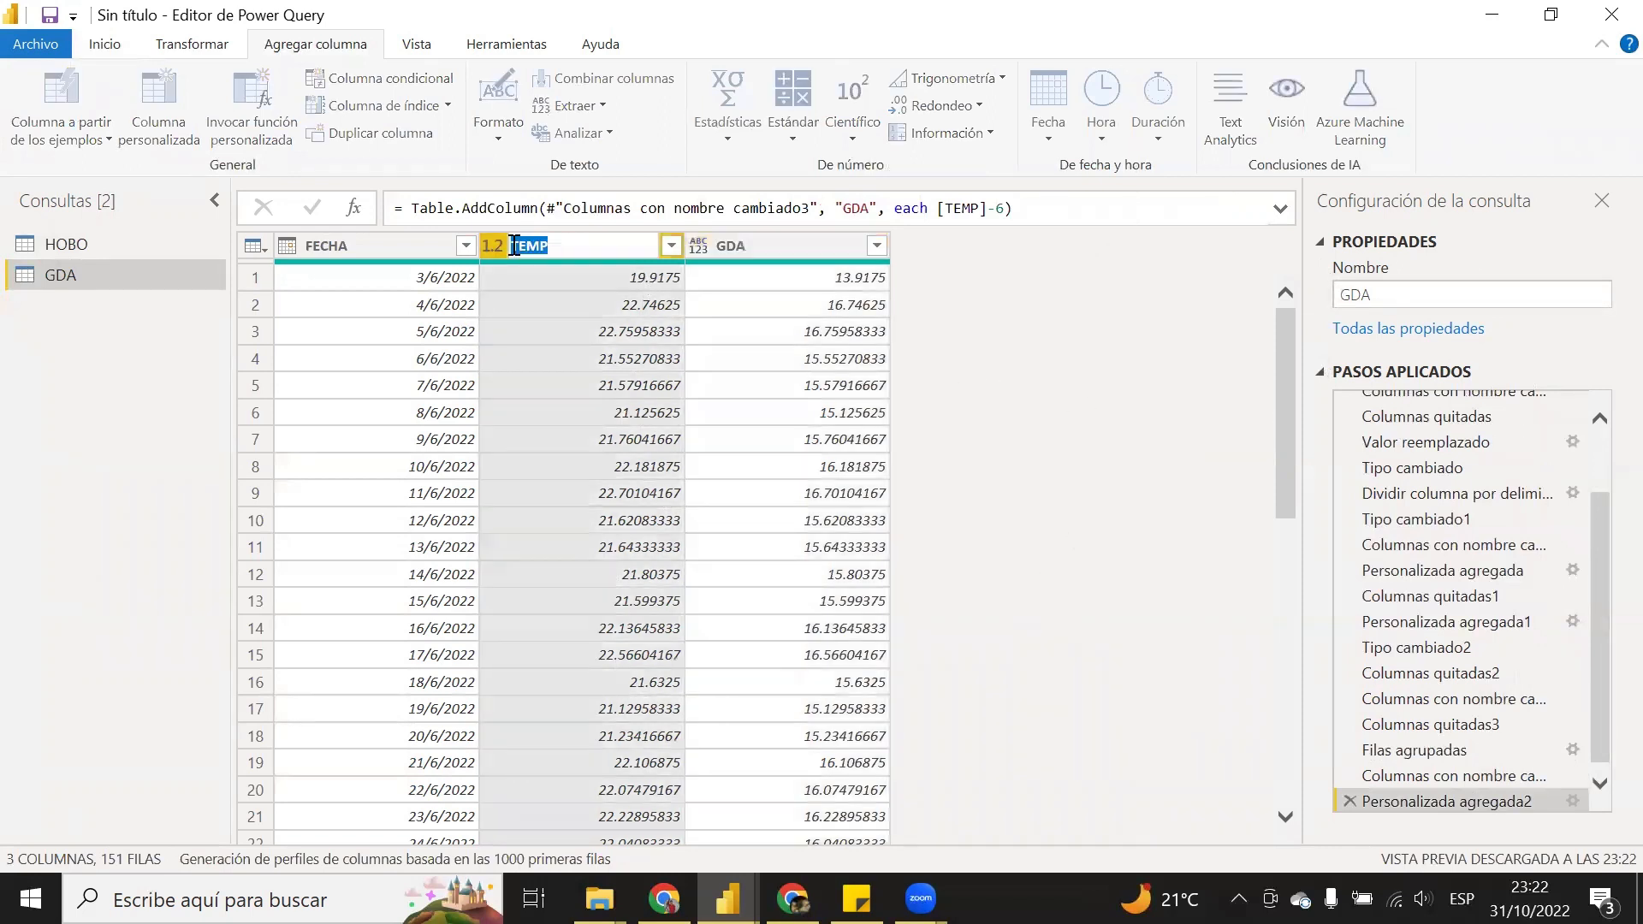
pyautogui.click(515, 245)
pyautogui.write('PRO')
pyautogui.click(992, 361)
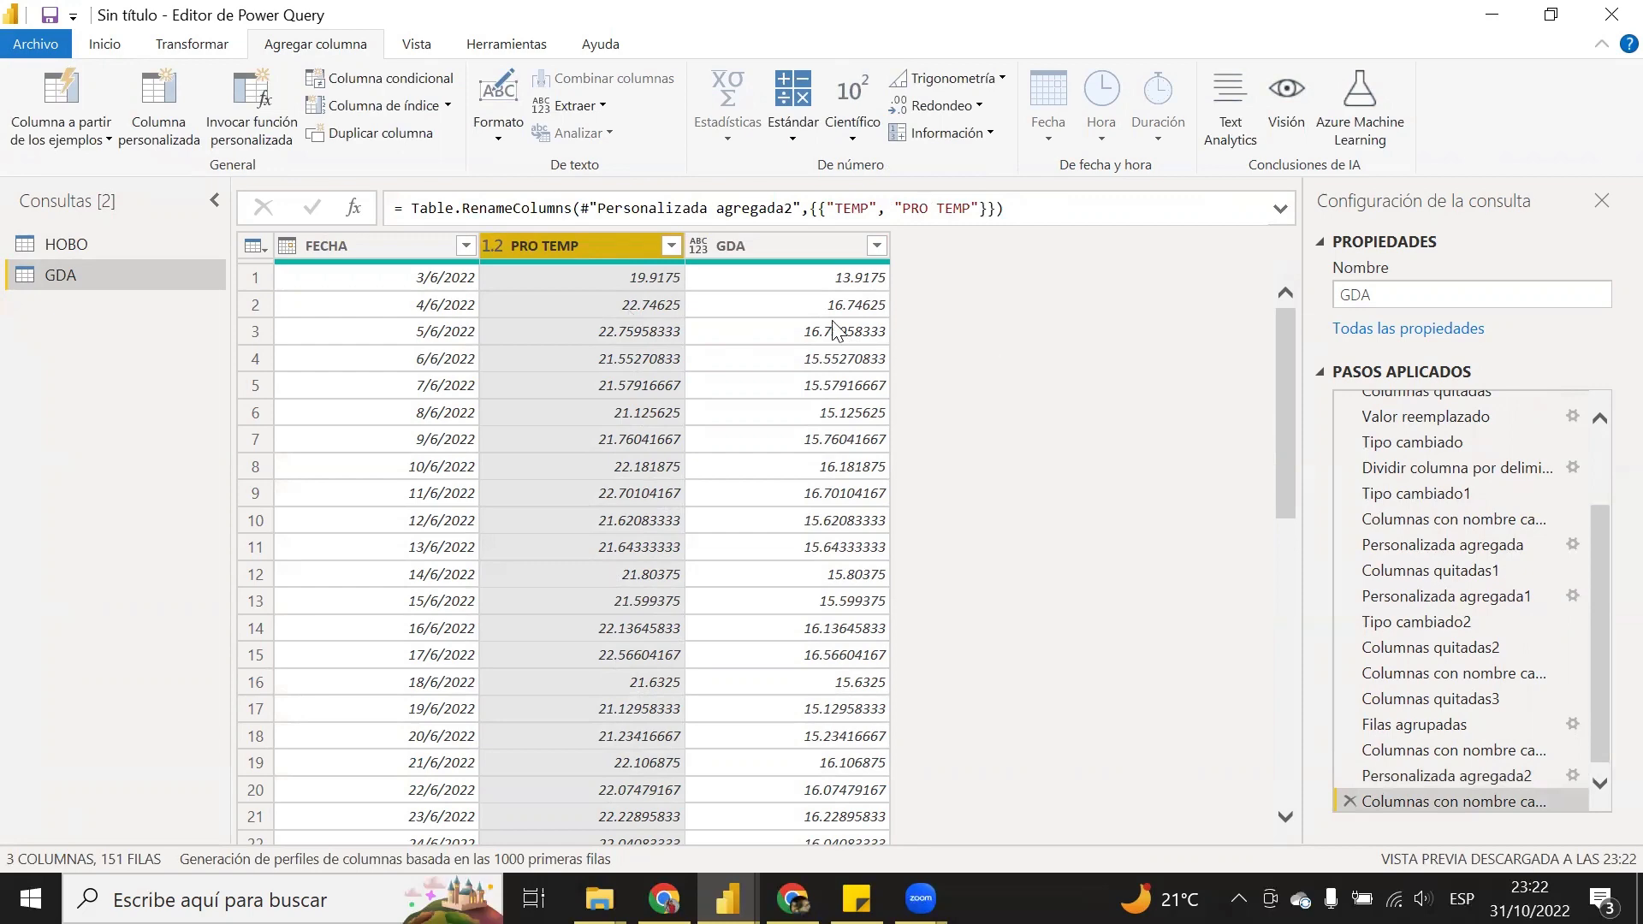
# - Set the GDA column's data type to Número decimal, then close the query editor and apply the changes to the report
pyautogui.click(197, 43)
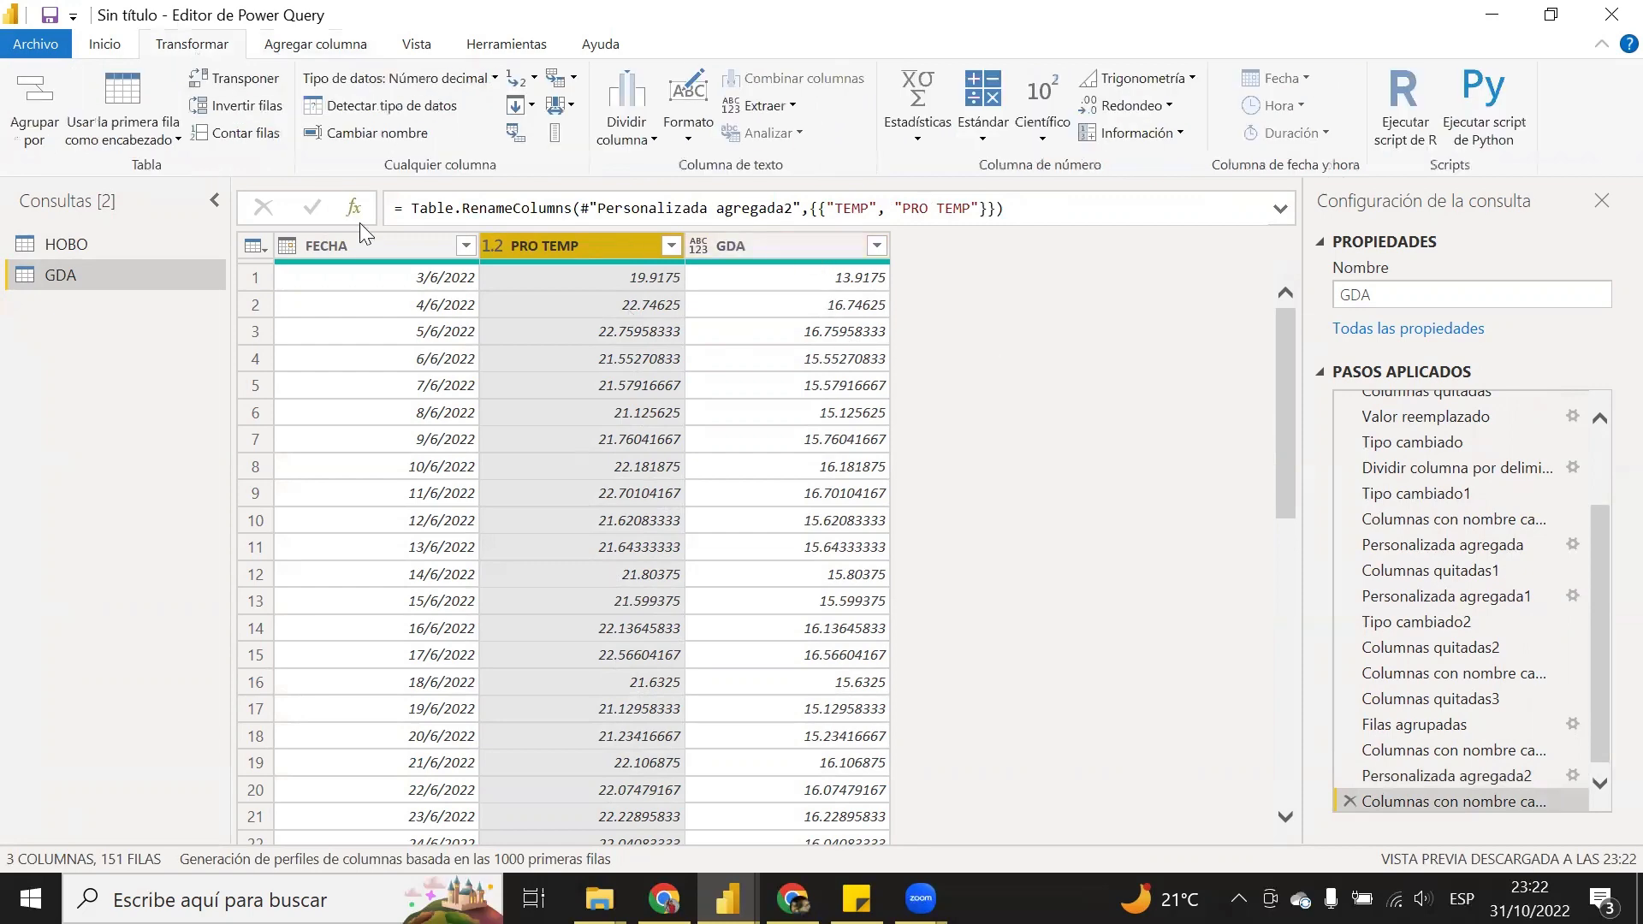
pyautogui.click(363, 248)
pyautogui.click(552, 248)
pyautogui.click(776, 247)
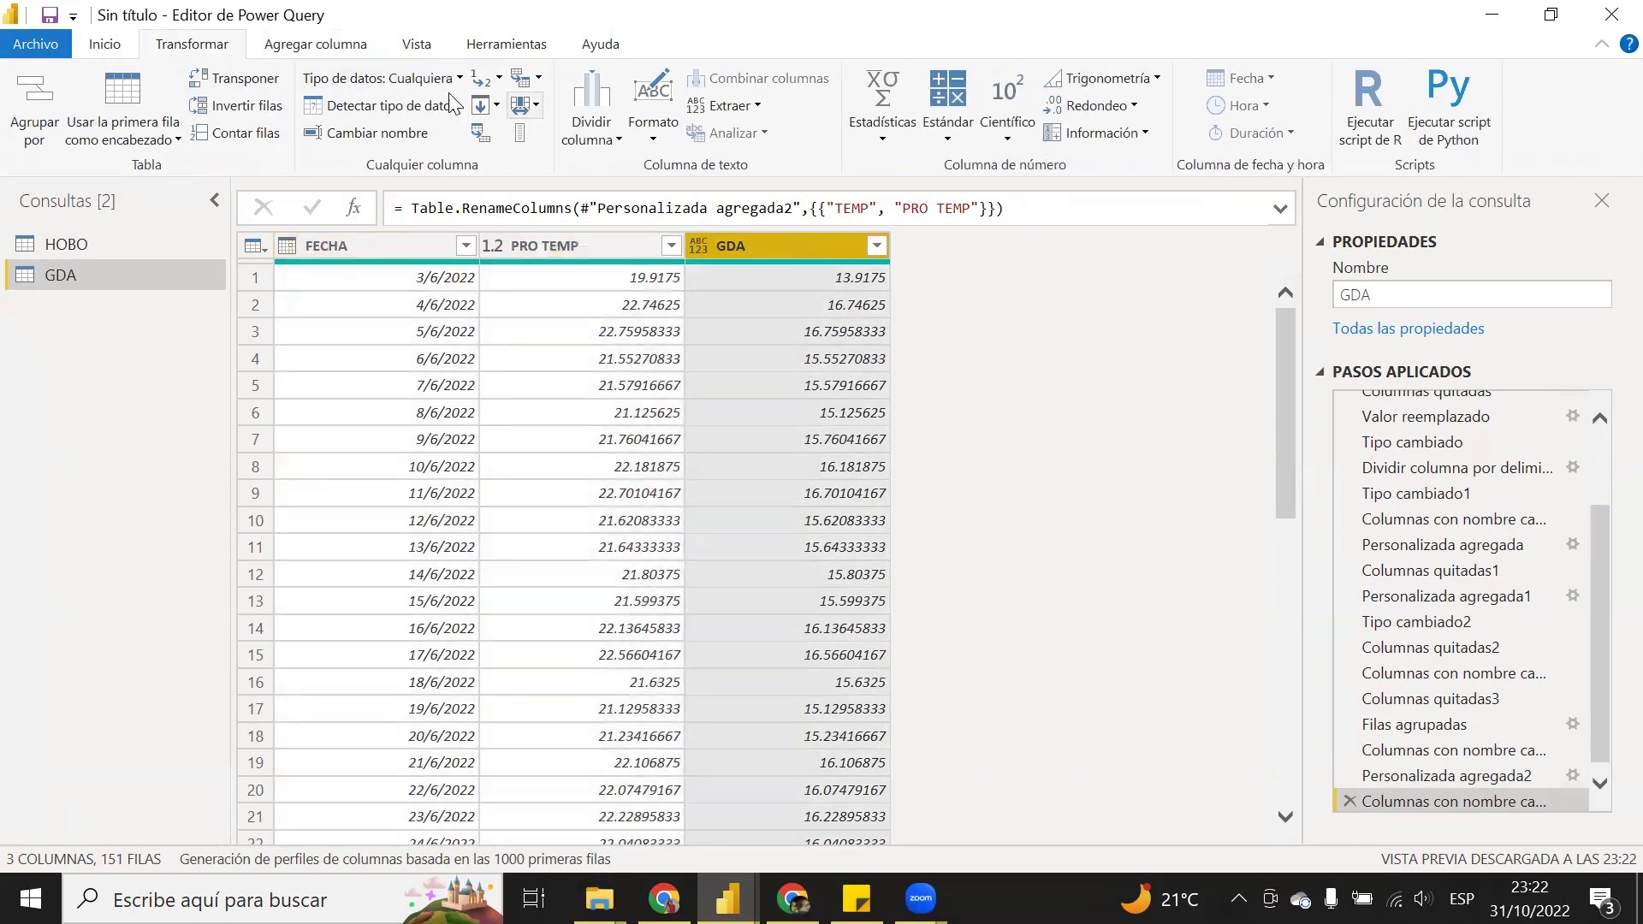
pyautogui.click(415, 79)
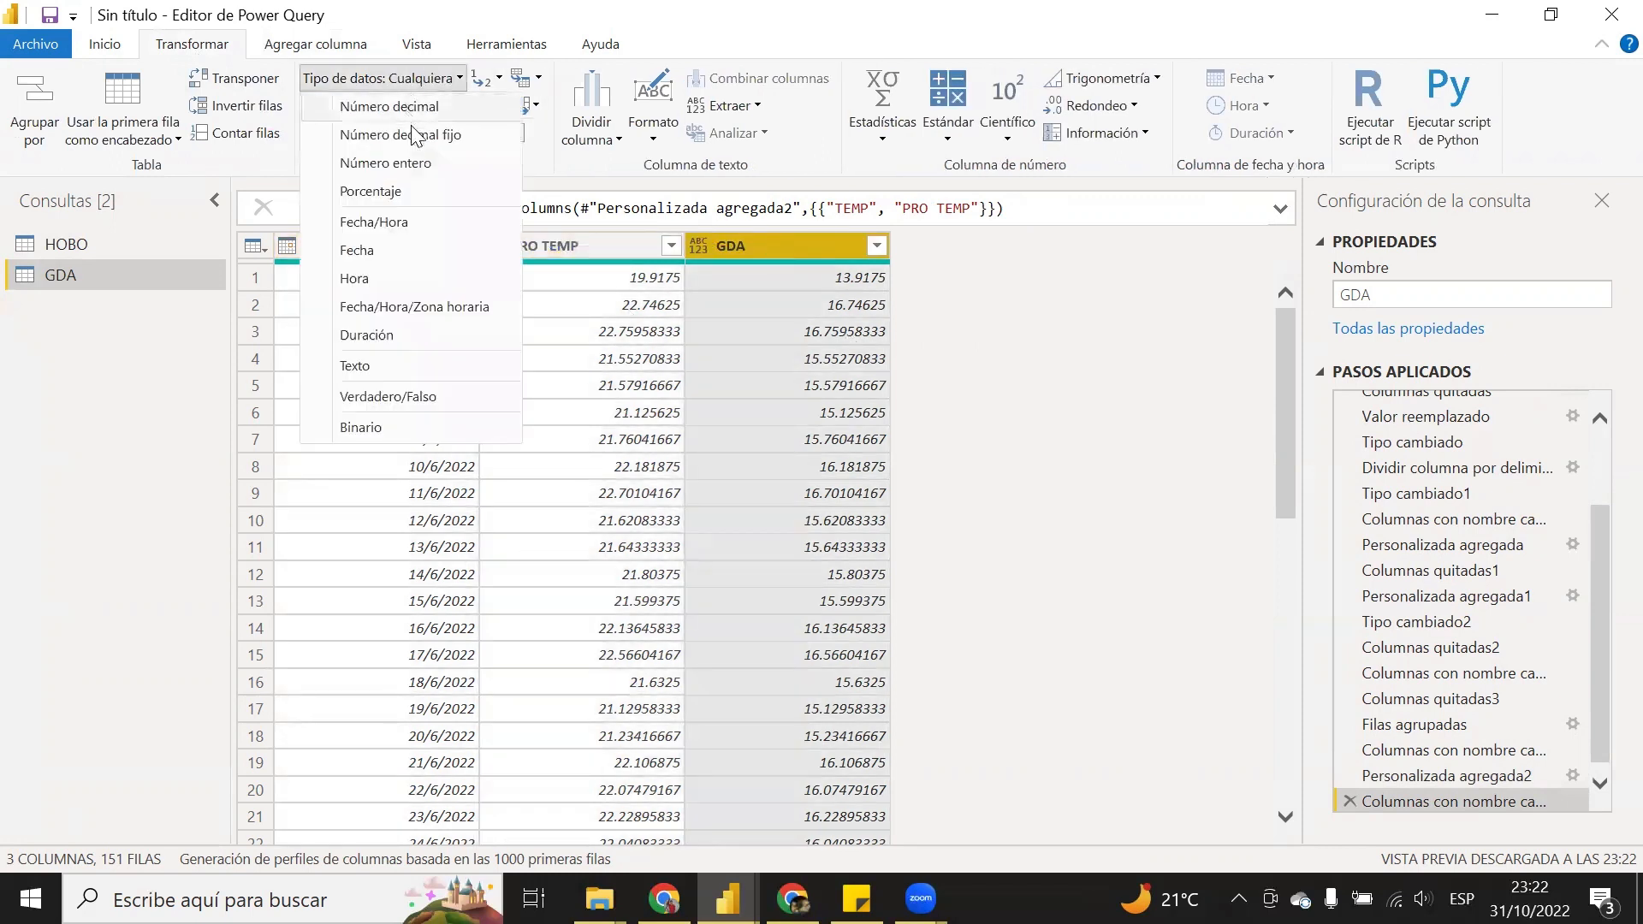
pyautogui.click(412, 116)
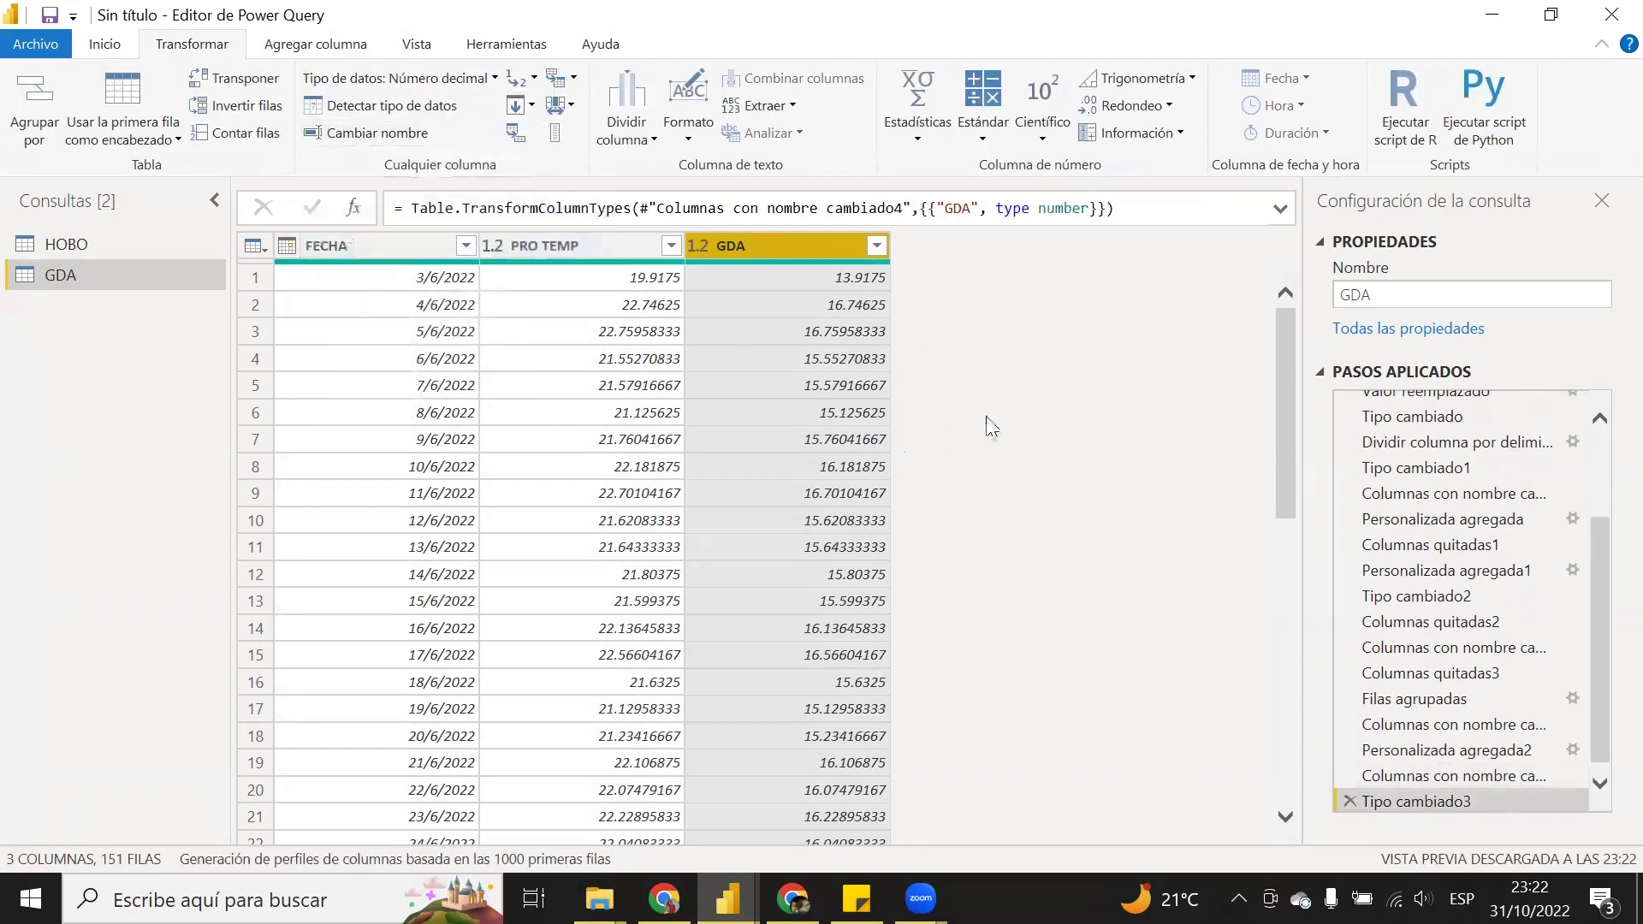
pyautogui.click(103, 45)
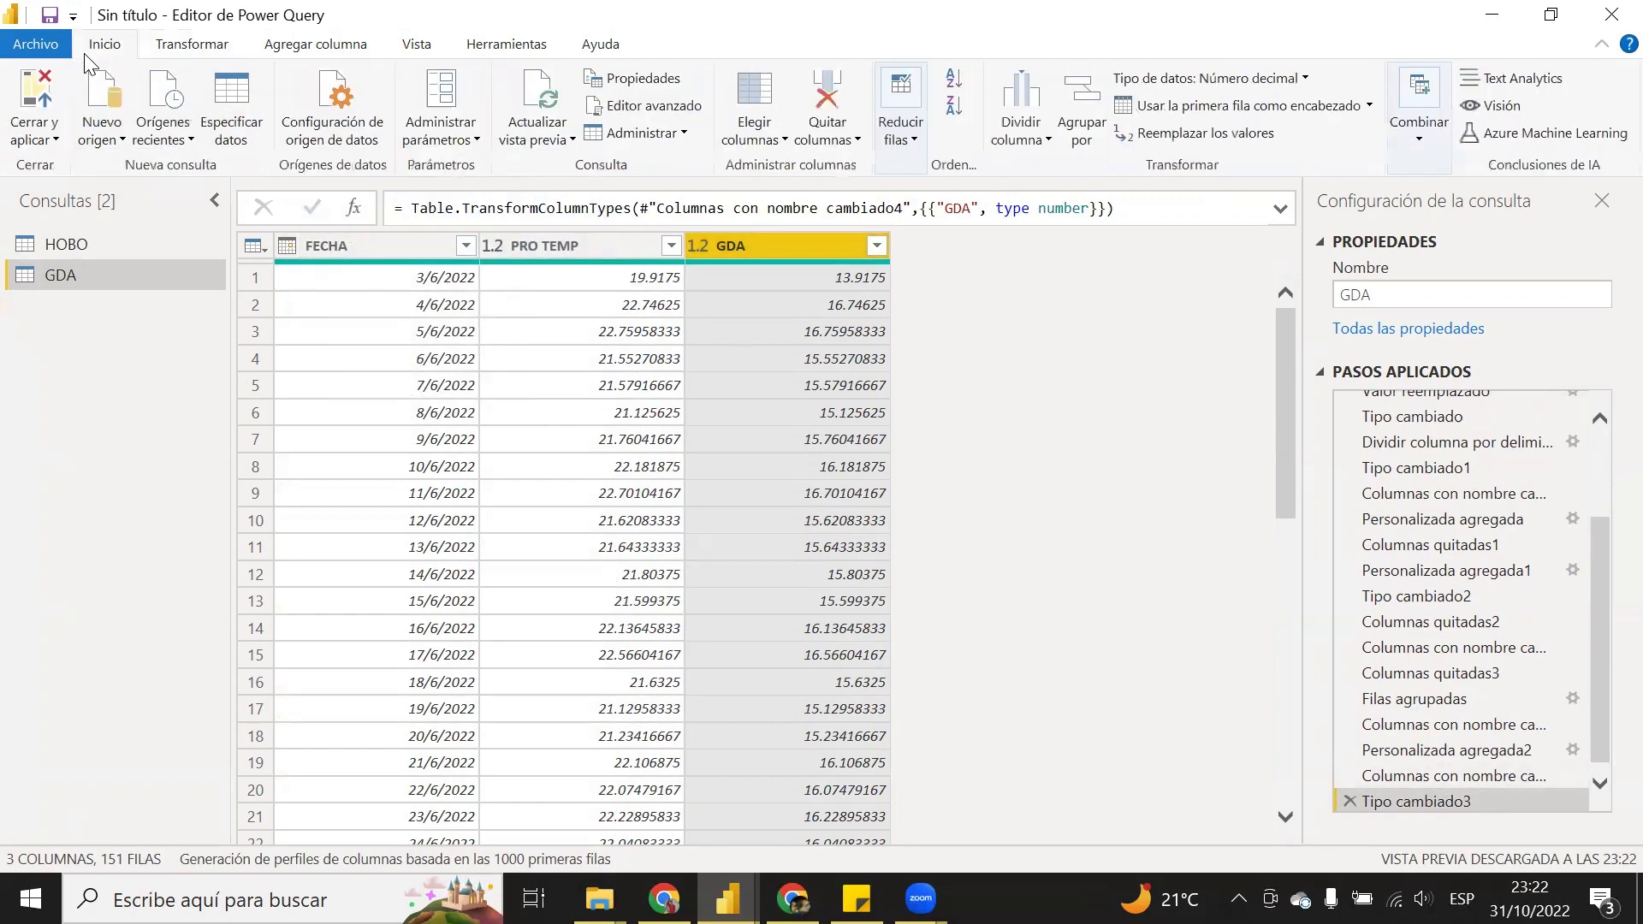
pyautogui.click(30, 94)
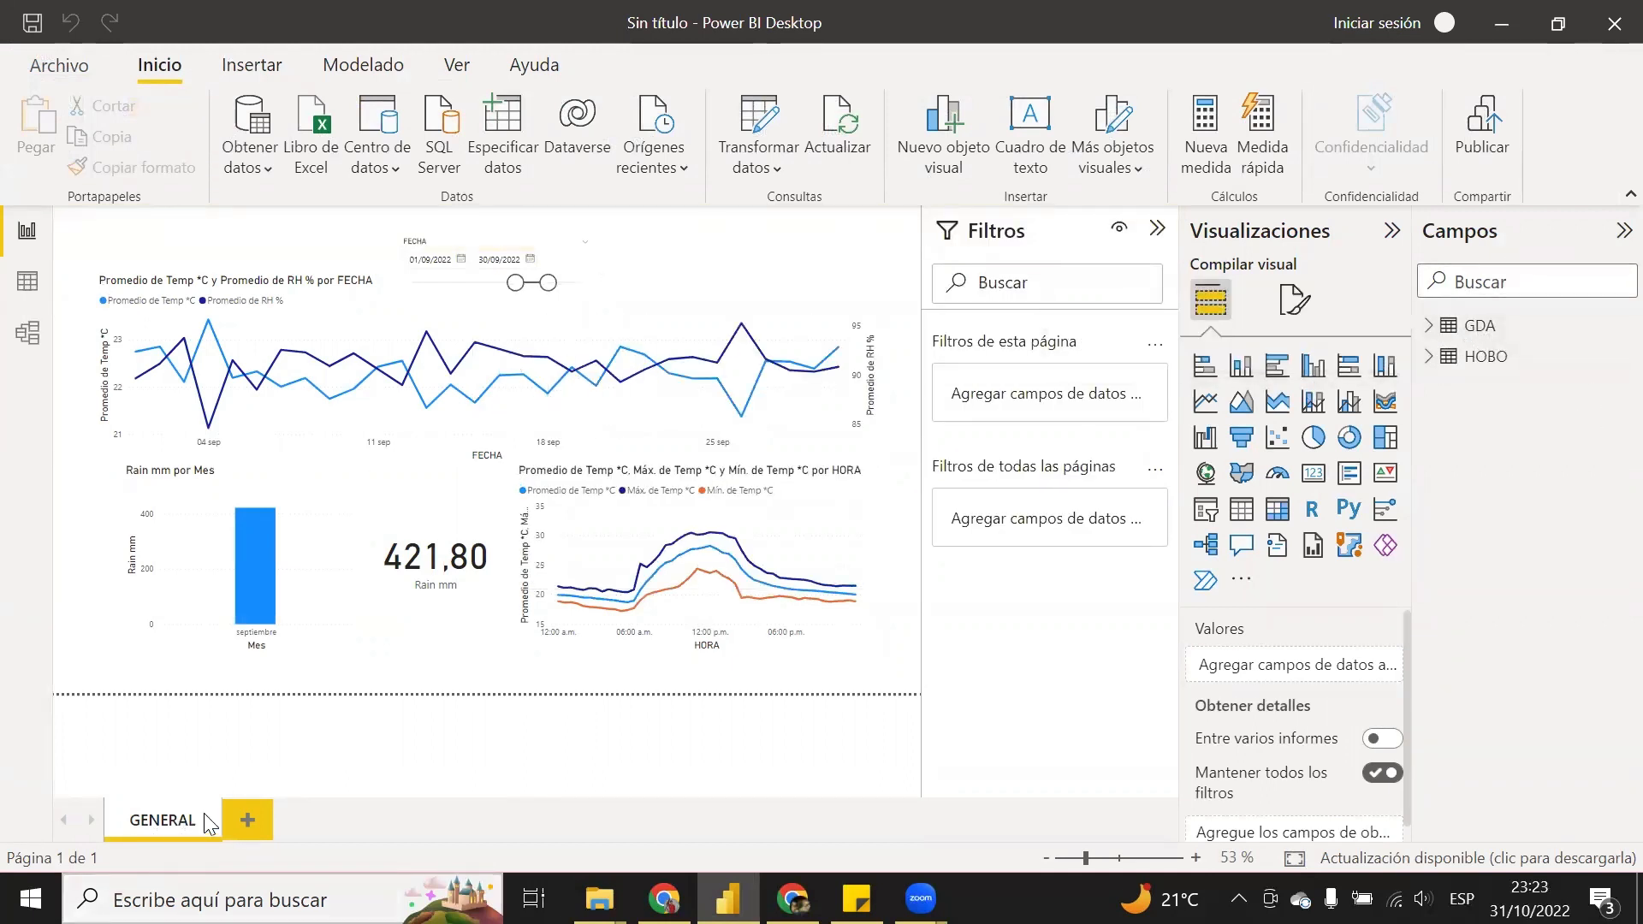
# - Add a new report page and name it GDA
pyautogui.click(269, 813)
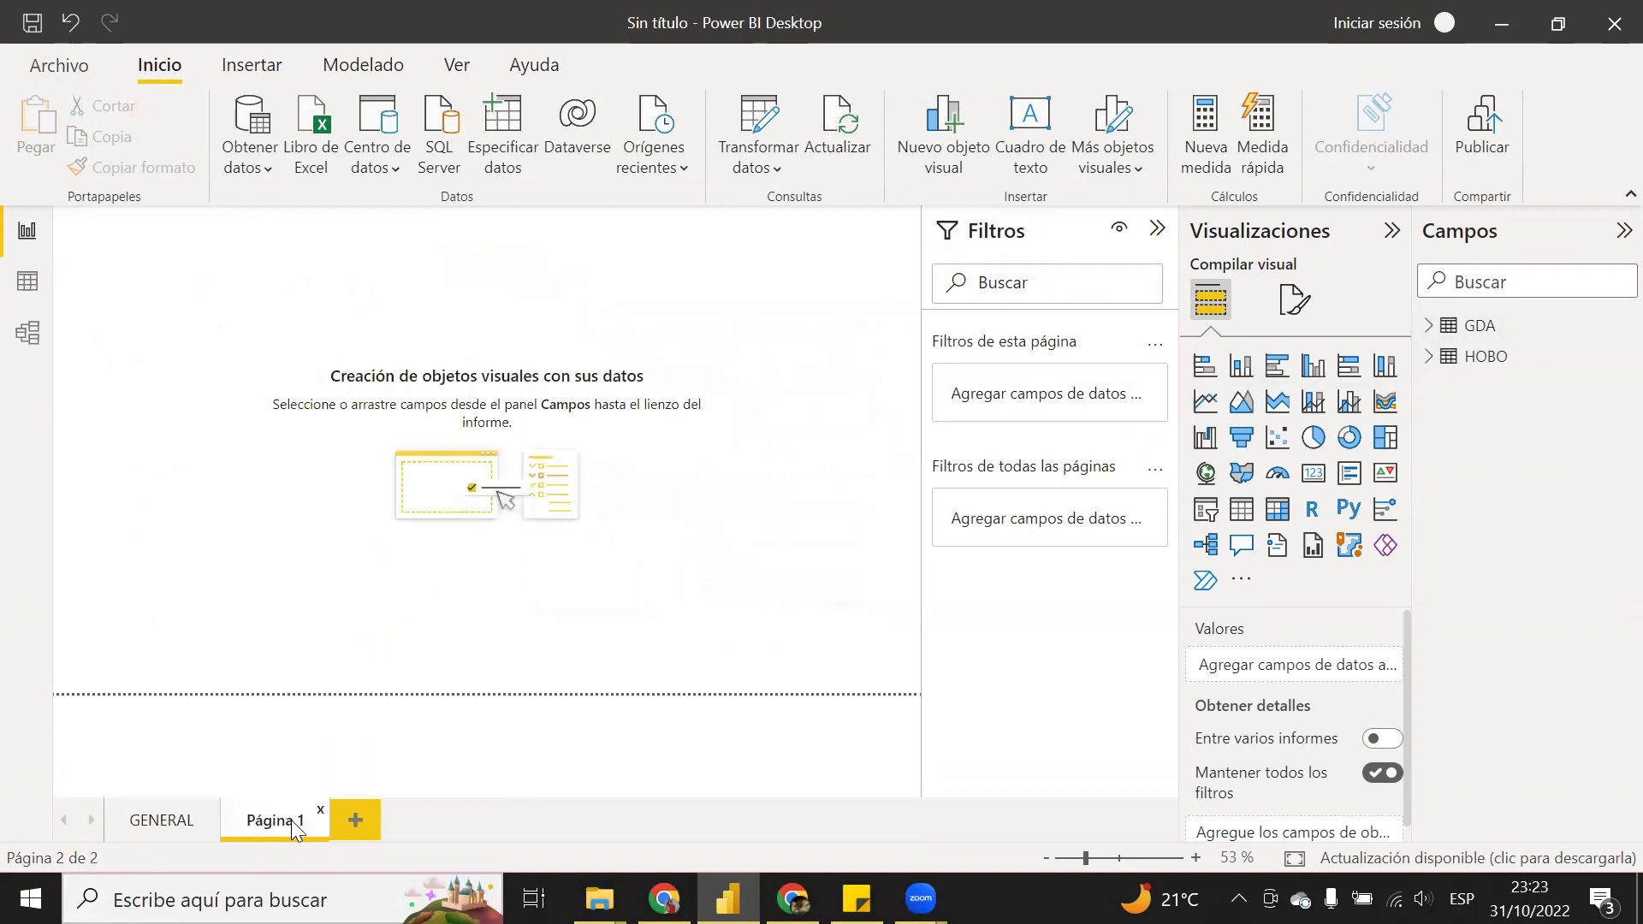
pyautogui.doubleClick(279, 823)
pyautogui.write('GDA')
pyautogui.click(211, 643)
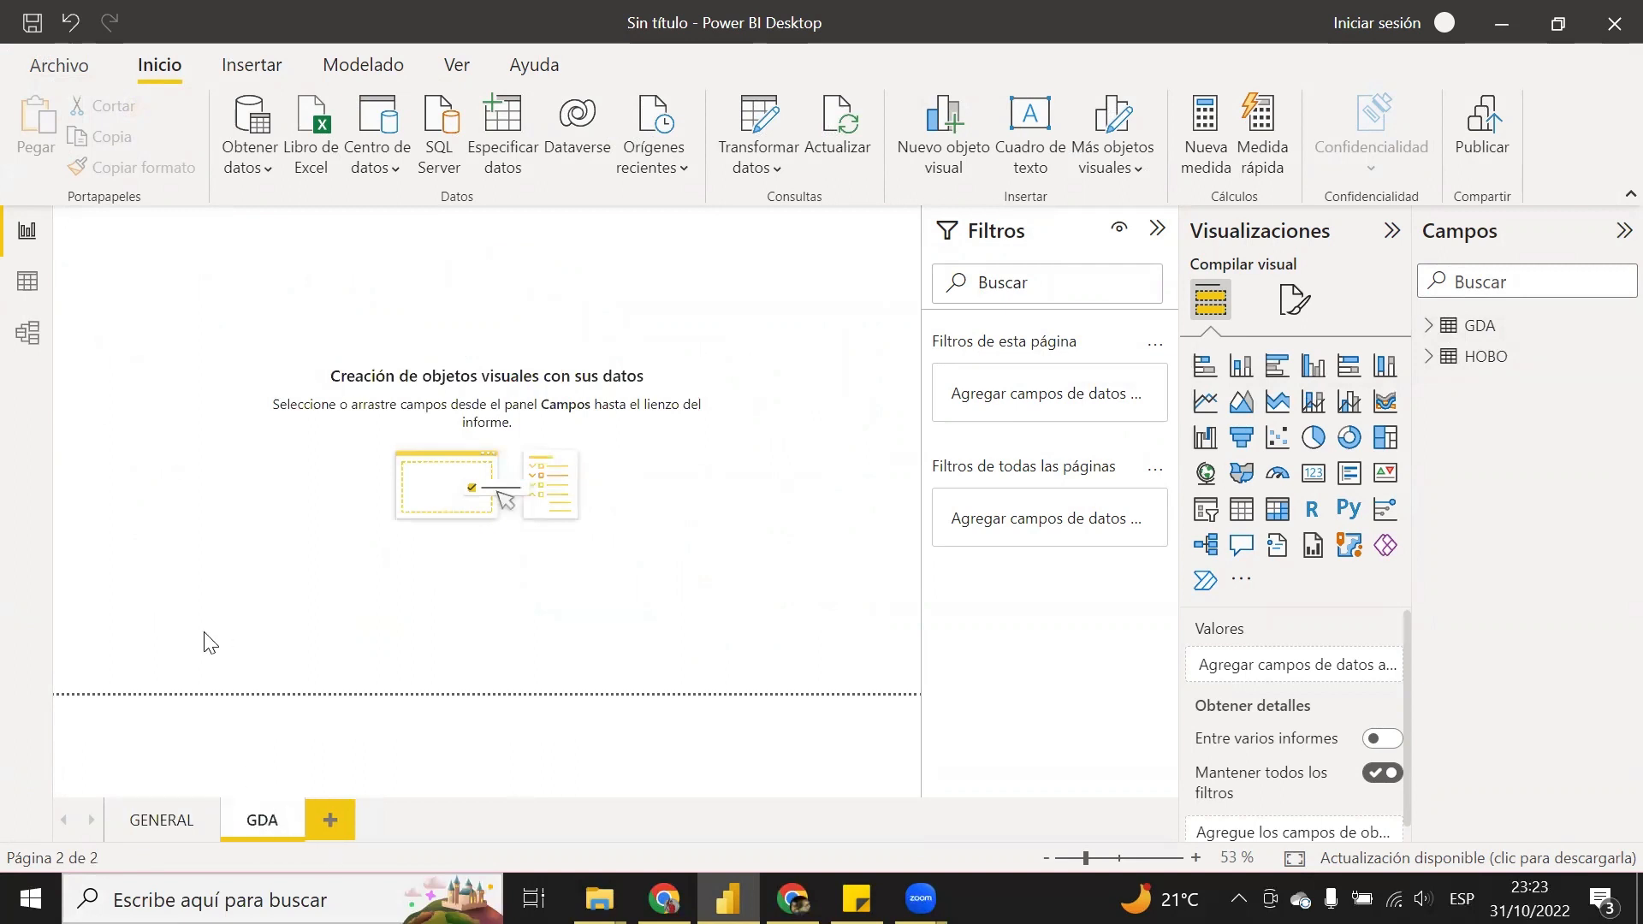
# - Place a table visual on the GDA page and show FECHA in it as a plain date instead of the date hierarchy
pyautogui.click(1427, 325)
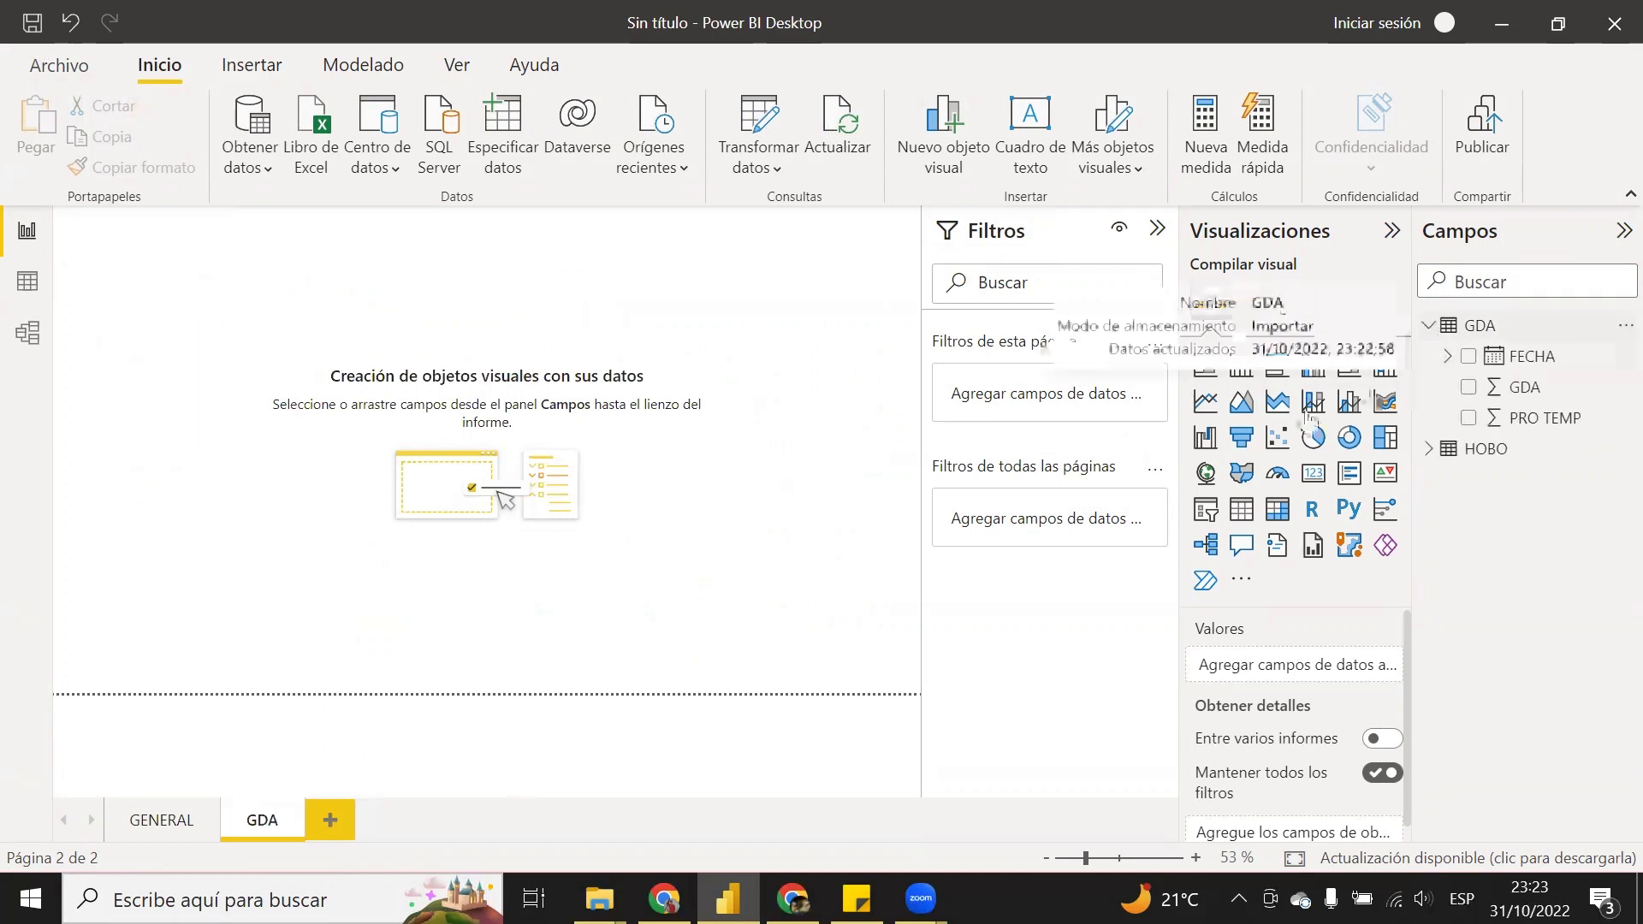
pyautogui.click(1242, 515)
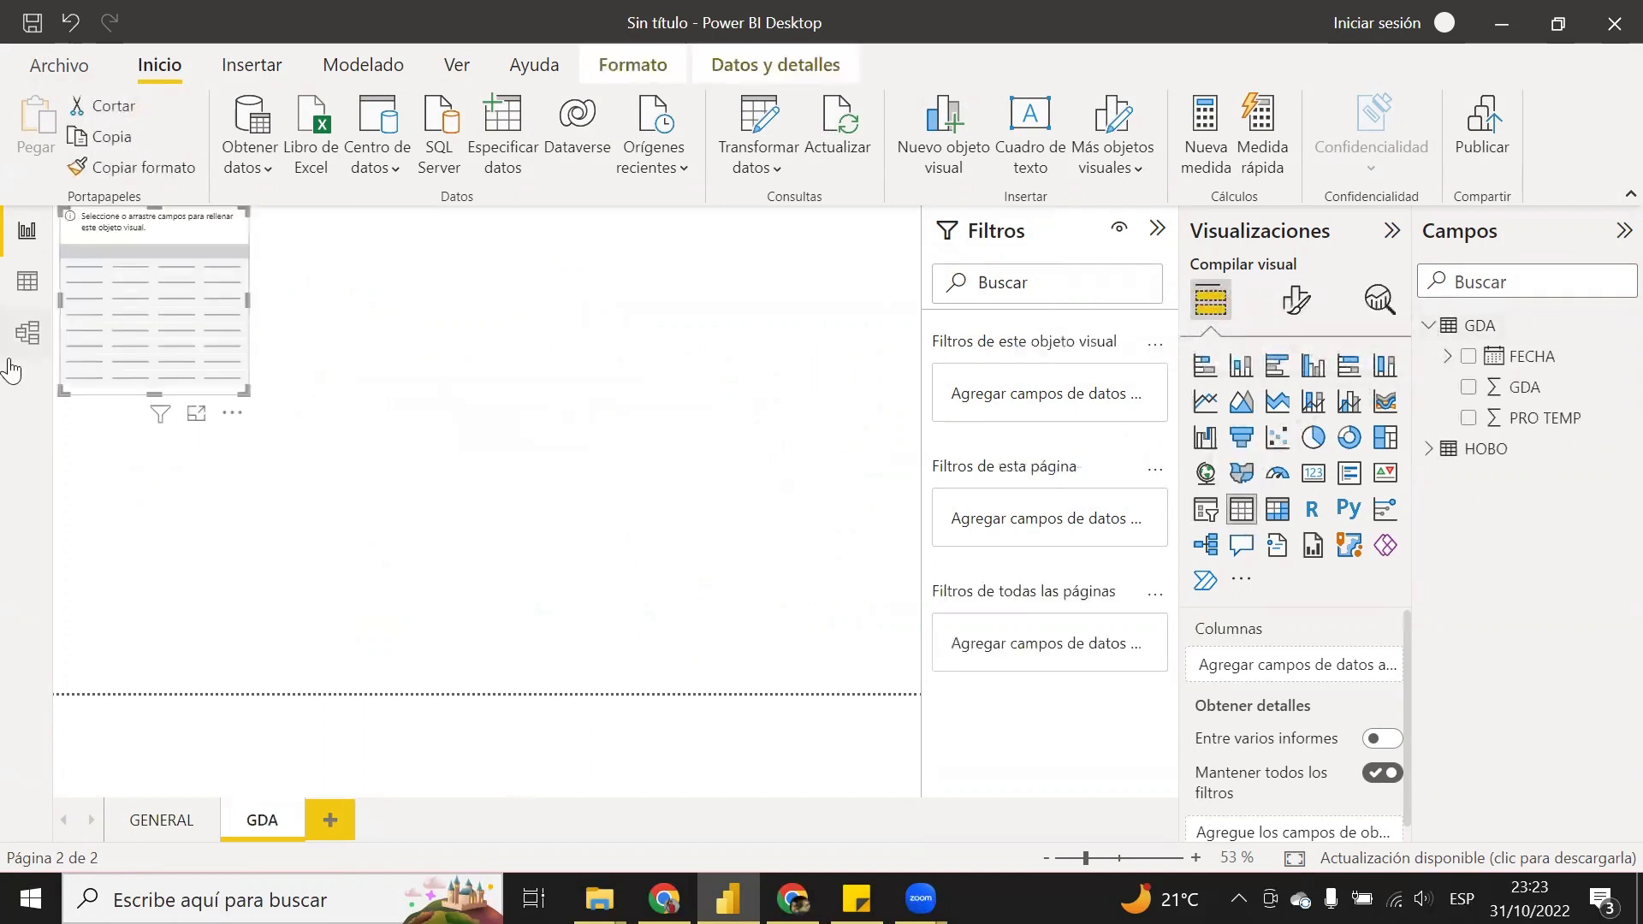
pyautogui.moveTo(118, 307); pyautogui.dragTo(166, 347)
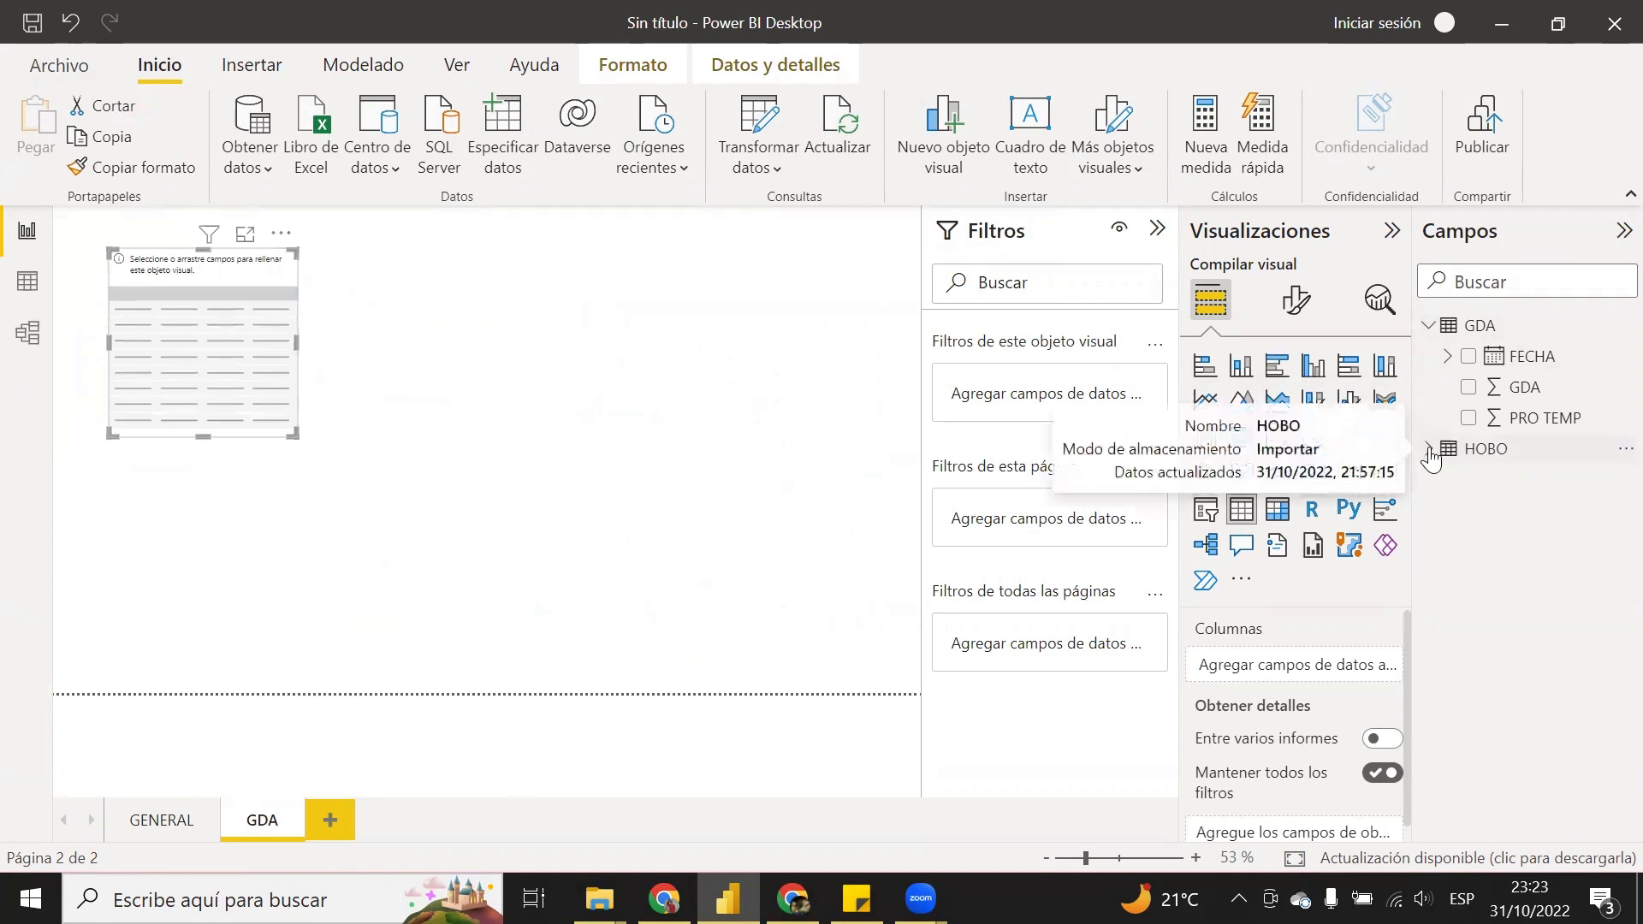
pyautogui.moveTo(1544, 358); pyautogui.dragTo(222, 328)
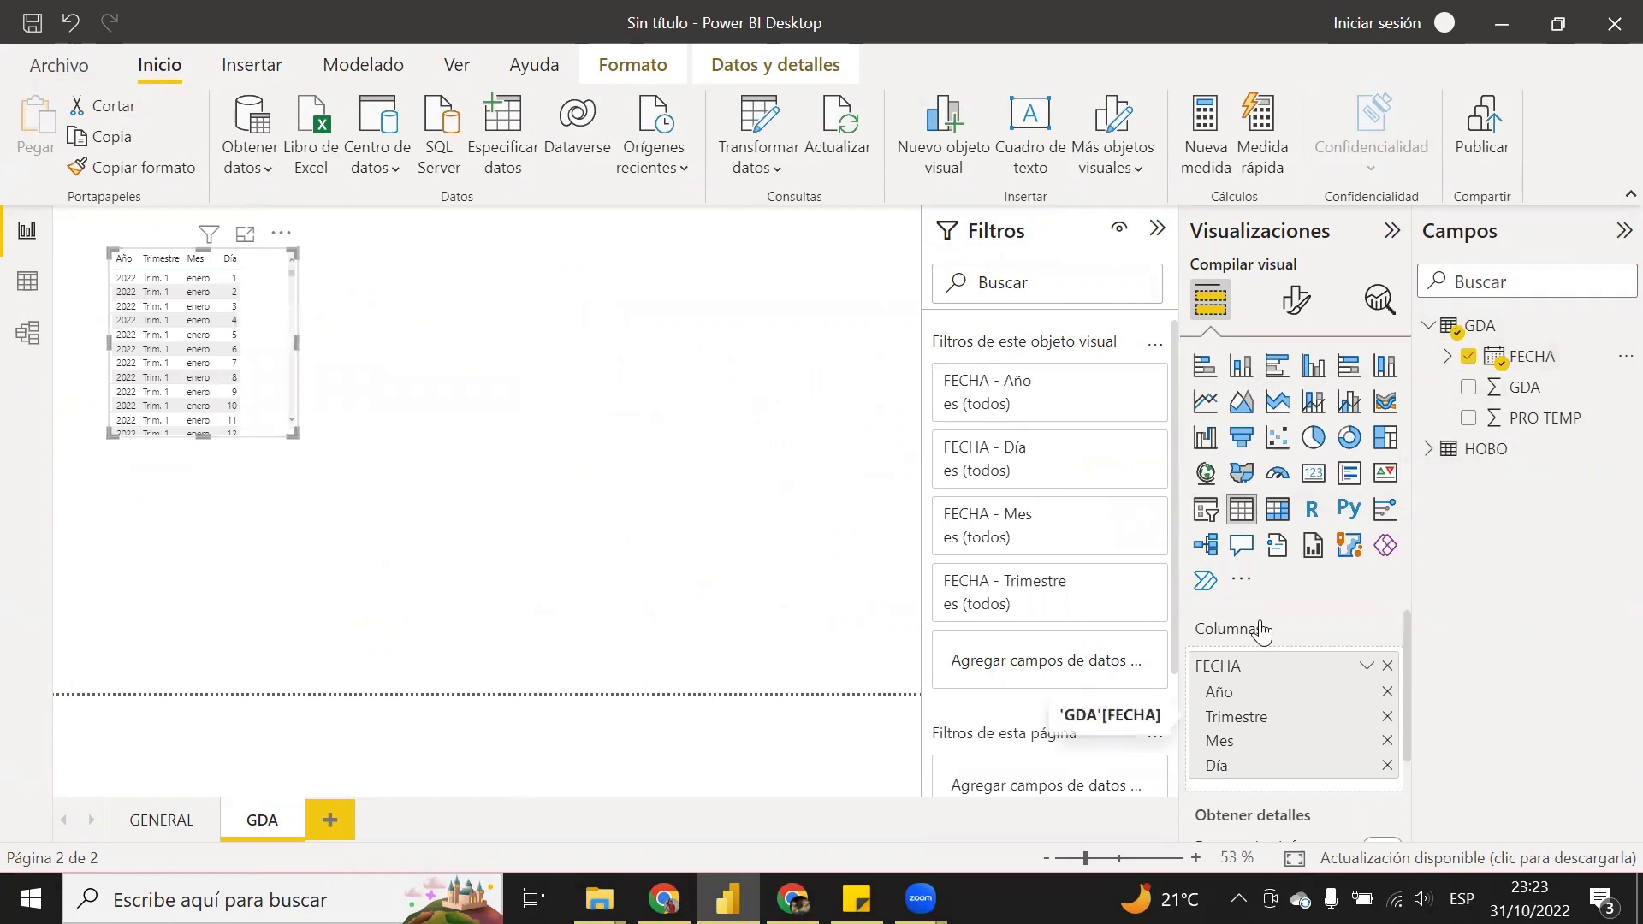
pyautogui.click(1366, 666)
pyautogui.click(1427, 774)
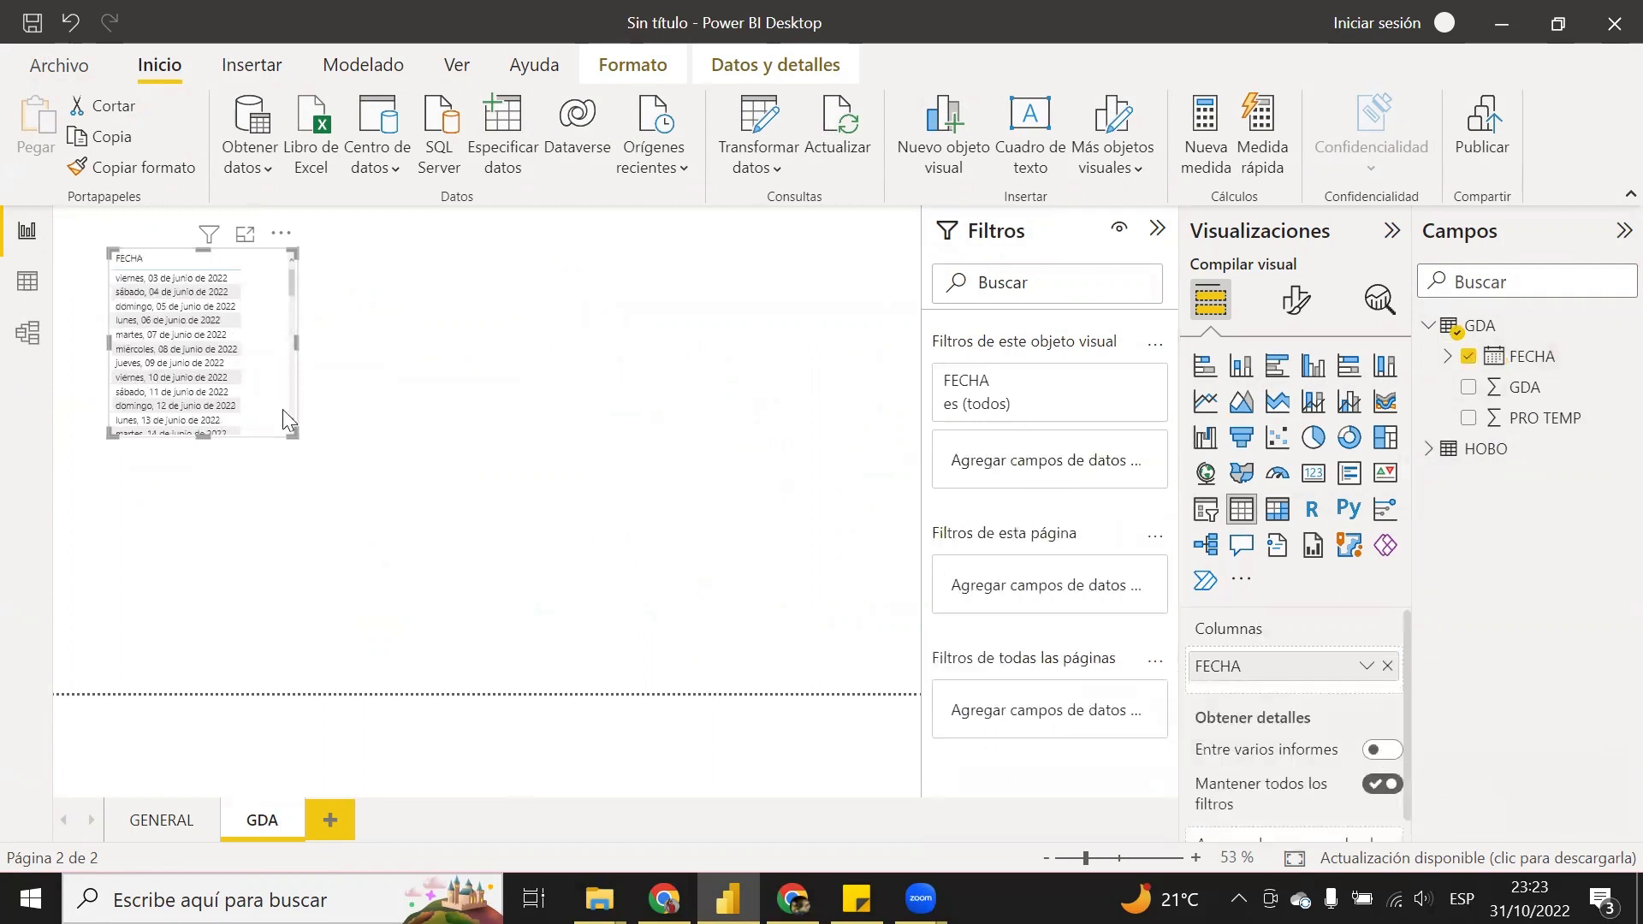
# - Format the GDA table's FECHA column as 14/3/2001 (d/m/yyyy) in the data view, then return to the report
pyautogui.click(28, 280)
pyautogui.click(176, 266)
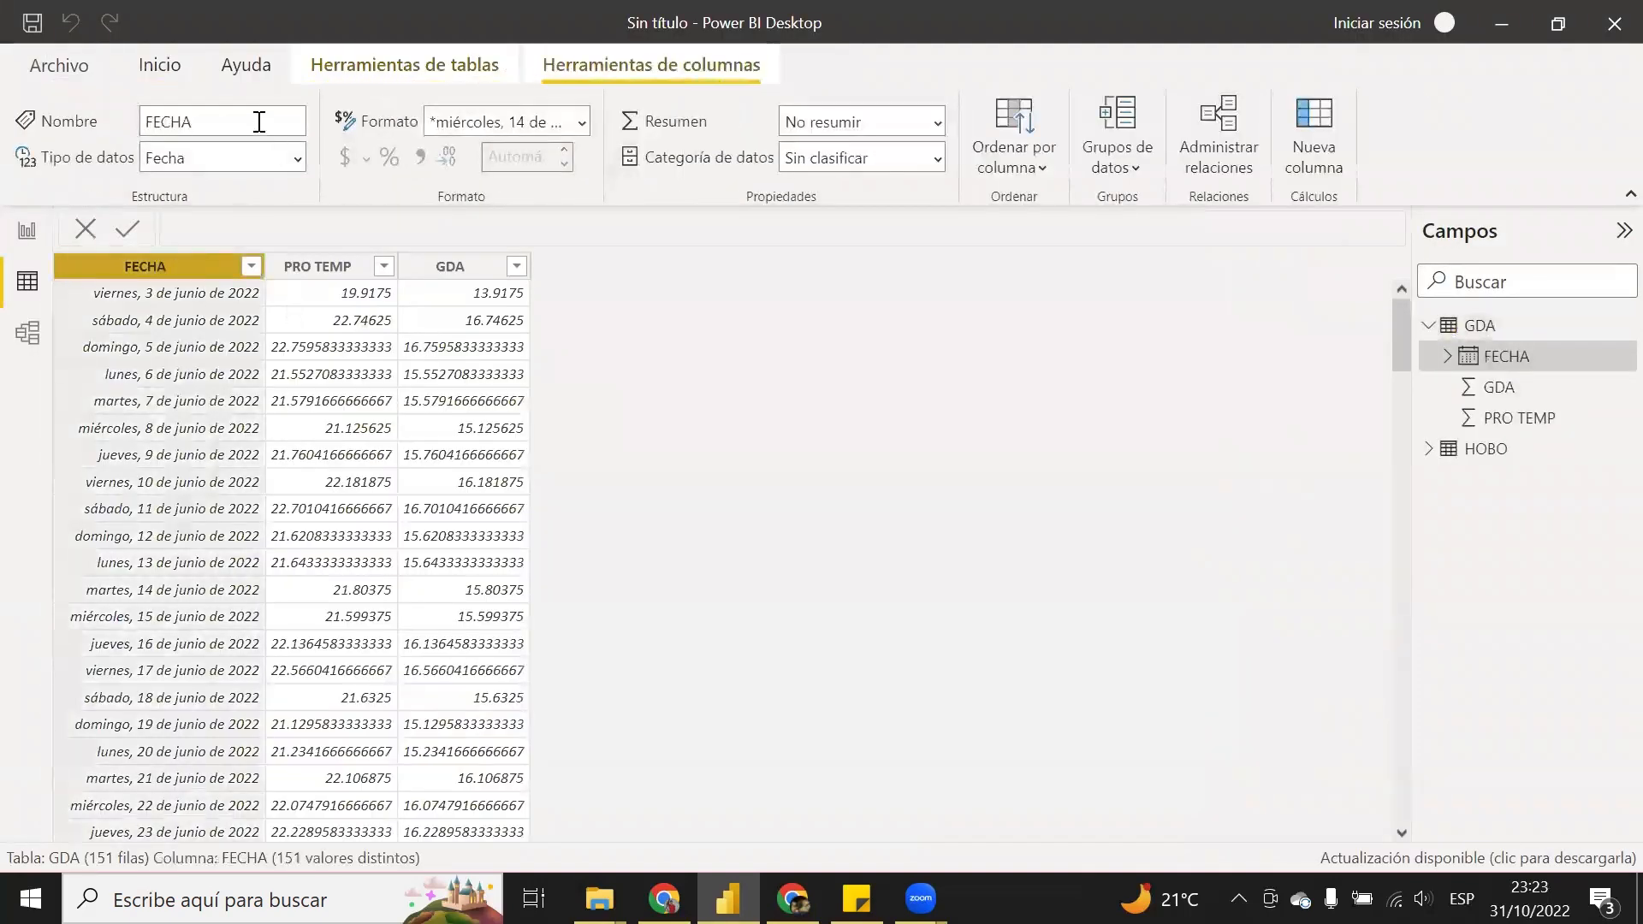
pyautogui.click(581, 121)
pyautogui.click(582, 340)
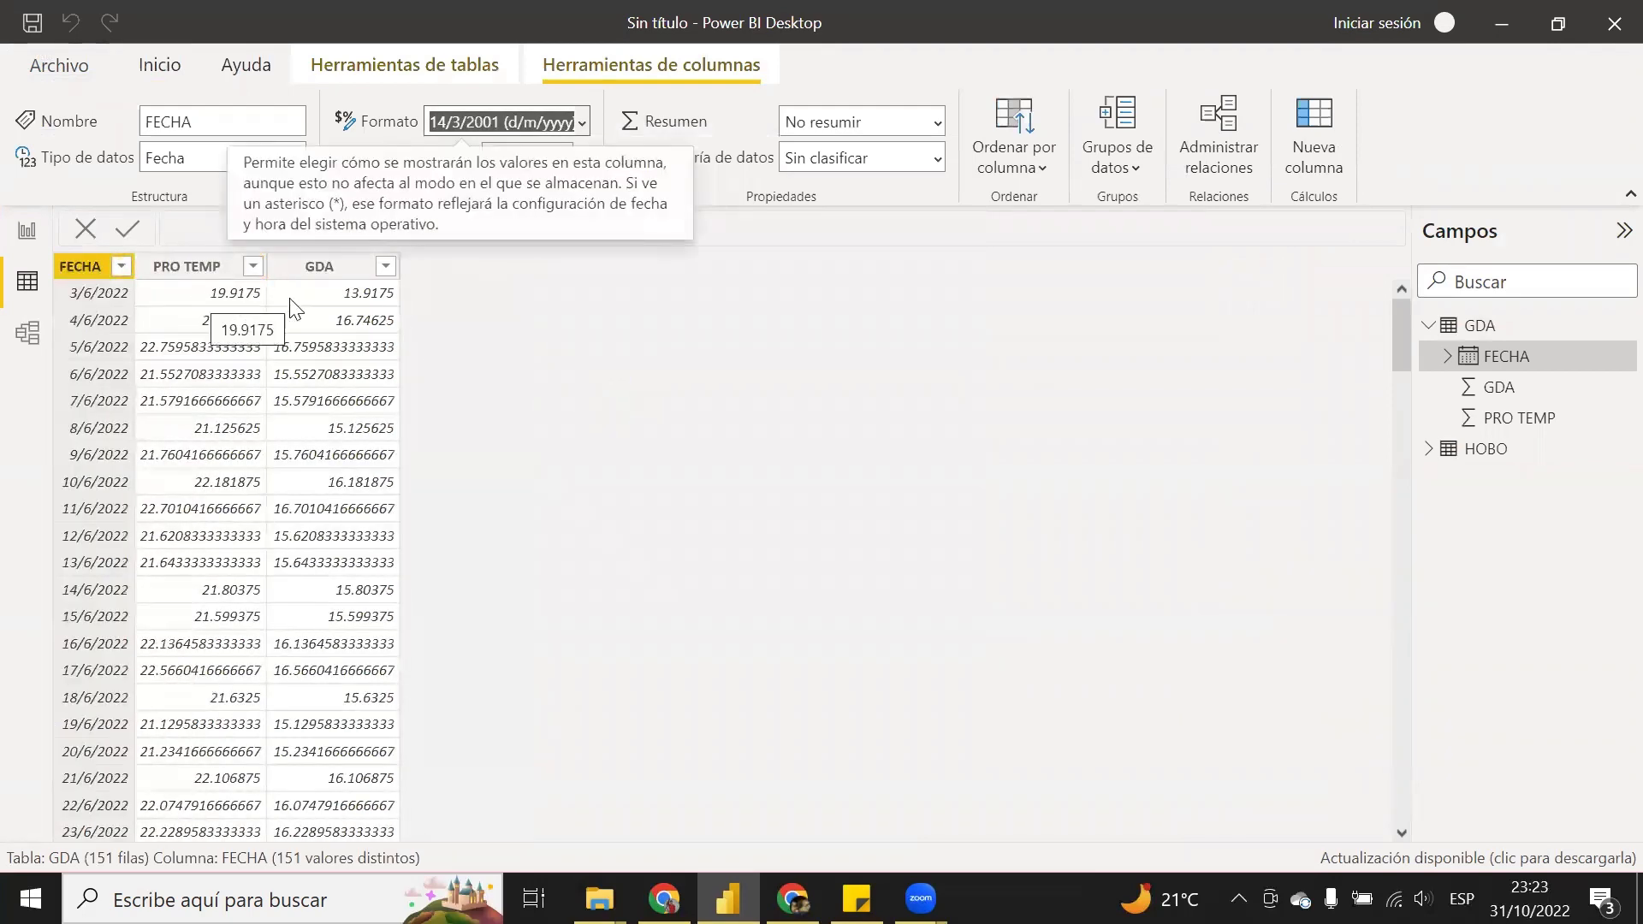
pyautogui.click(191, 267)
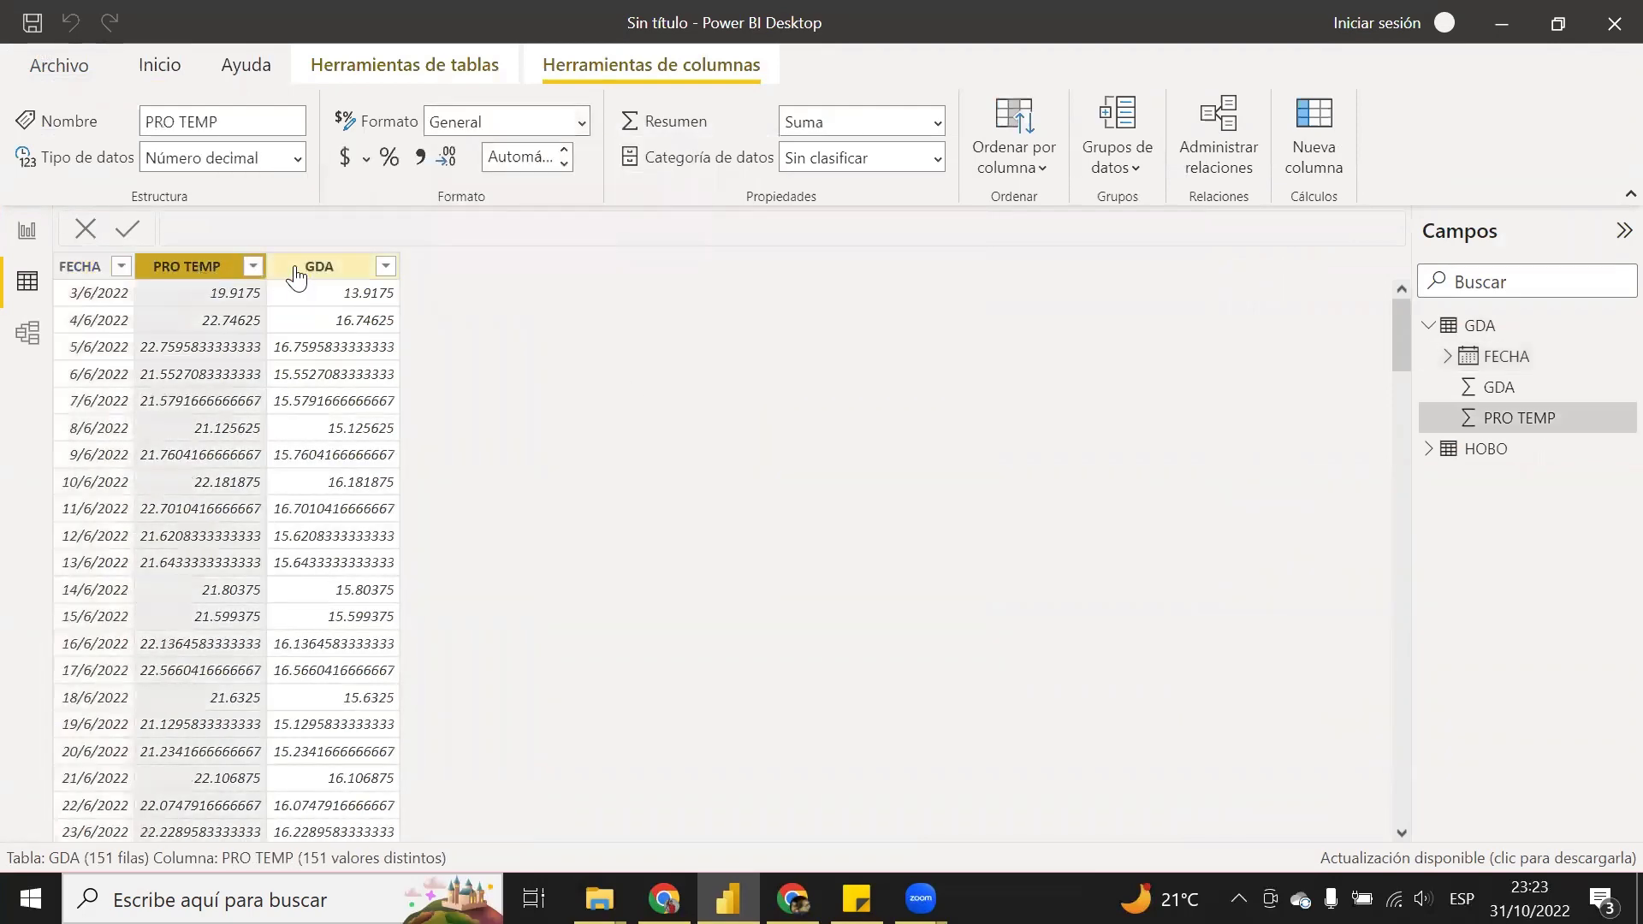
pyautogui.click(317, 272)
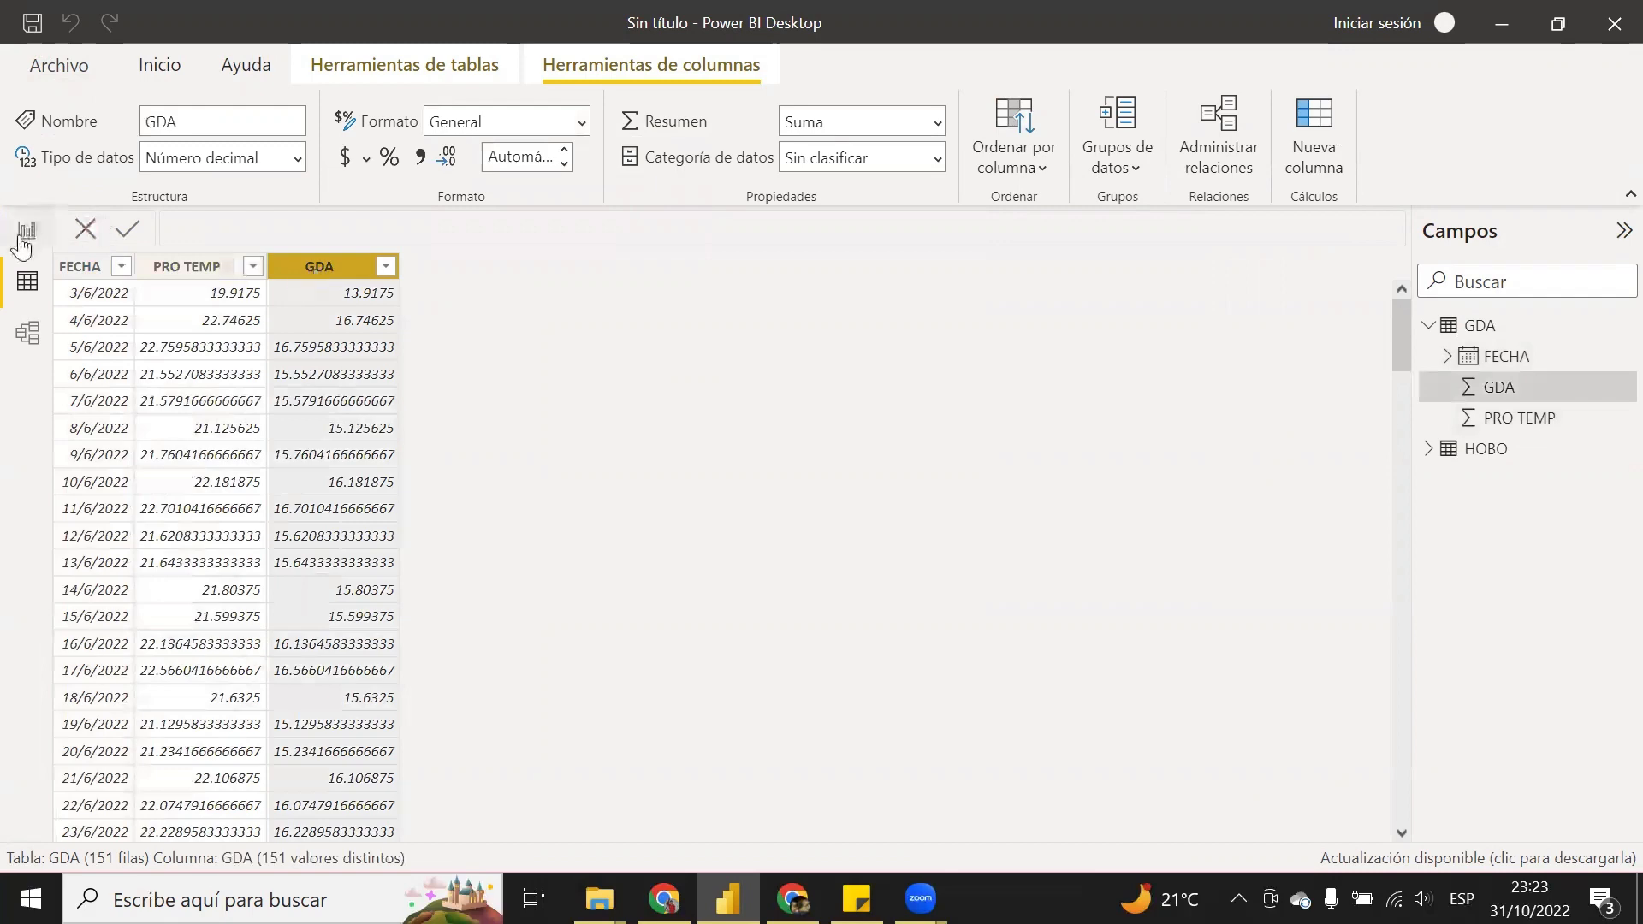
pyautogui.click(27, 230)
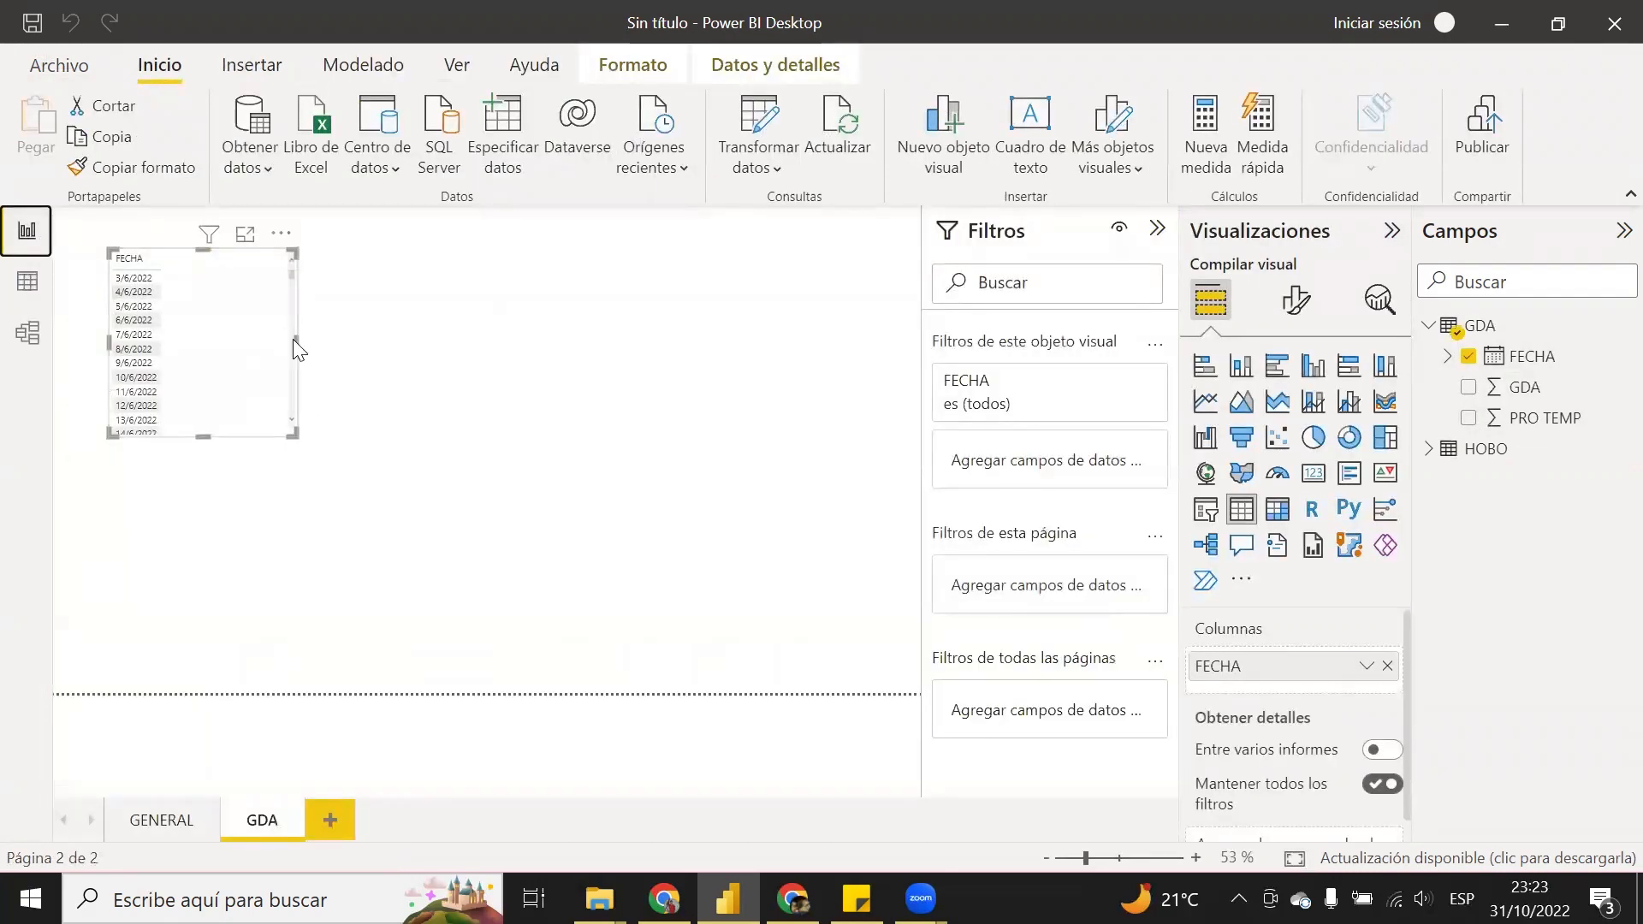
# - Widen the table visual and add the GDA field as its second column
pyautogui.moveTo(298, 345); pyautogui.dragTo(429, 350)
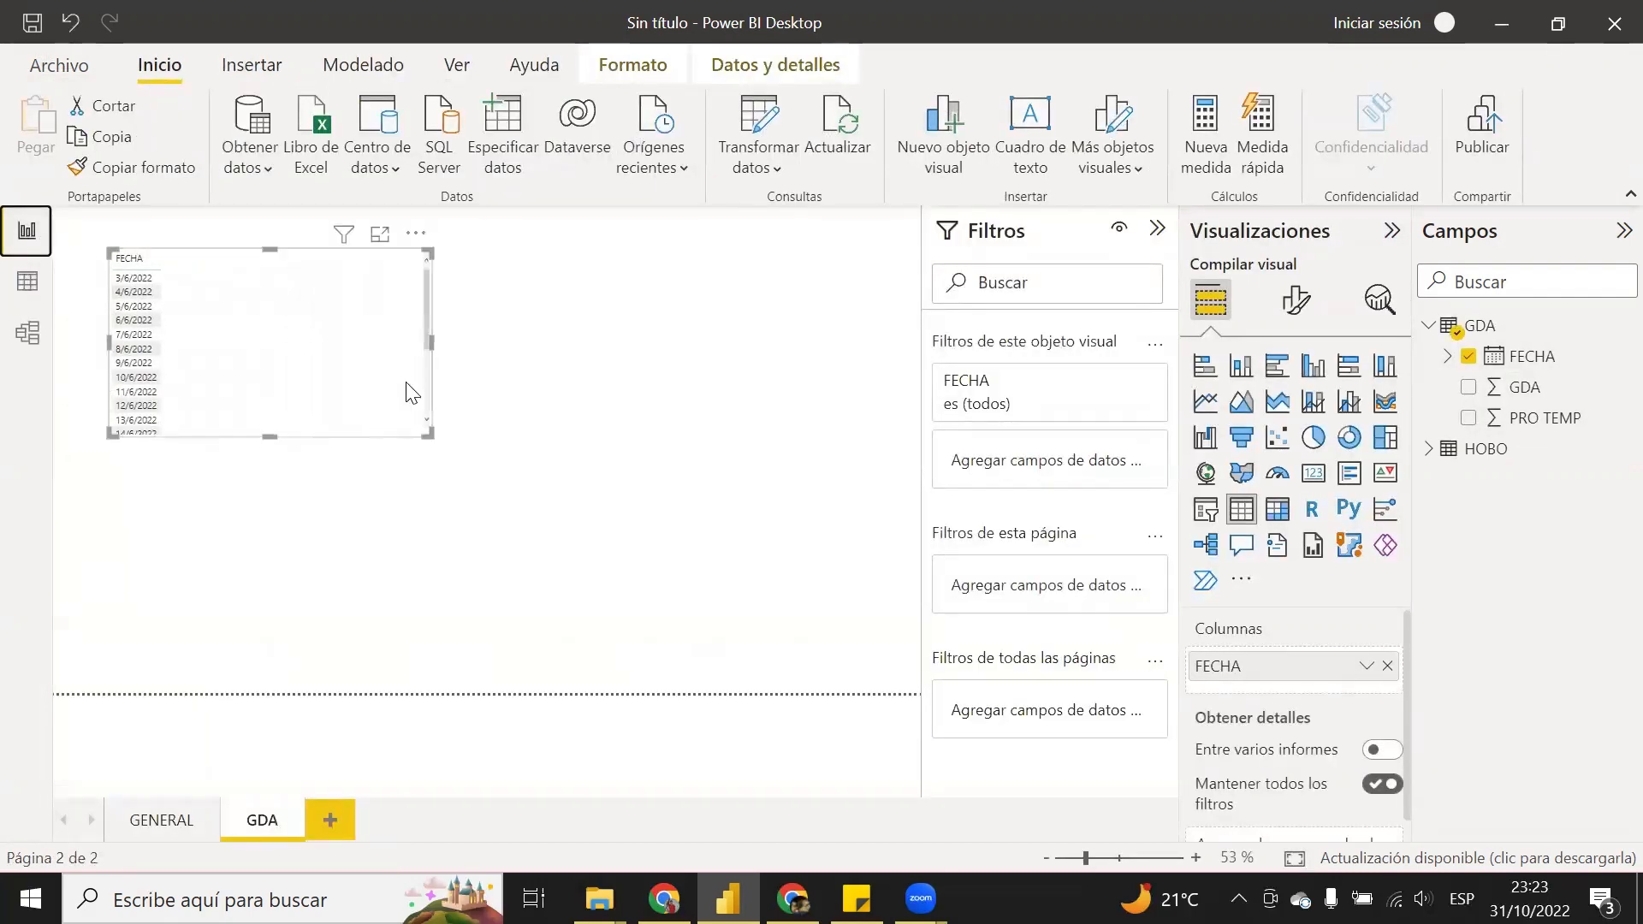
pyautogui.click(265, 449)
pyautogui.keyDown('ctrl'); pyautogui.scroll(3, 142, 377); pyautogui.keyUp('ctrl')
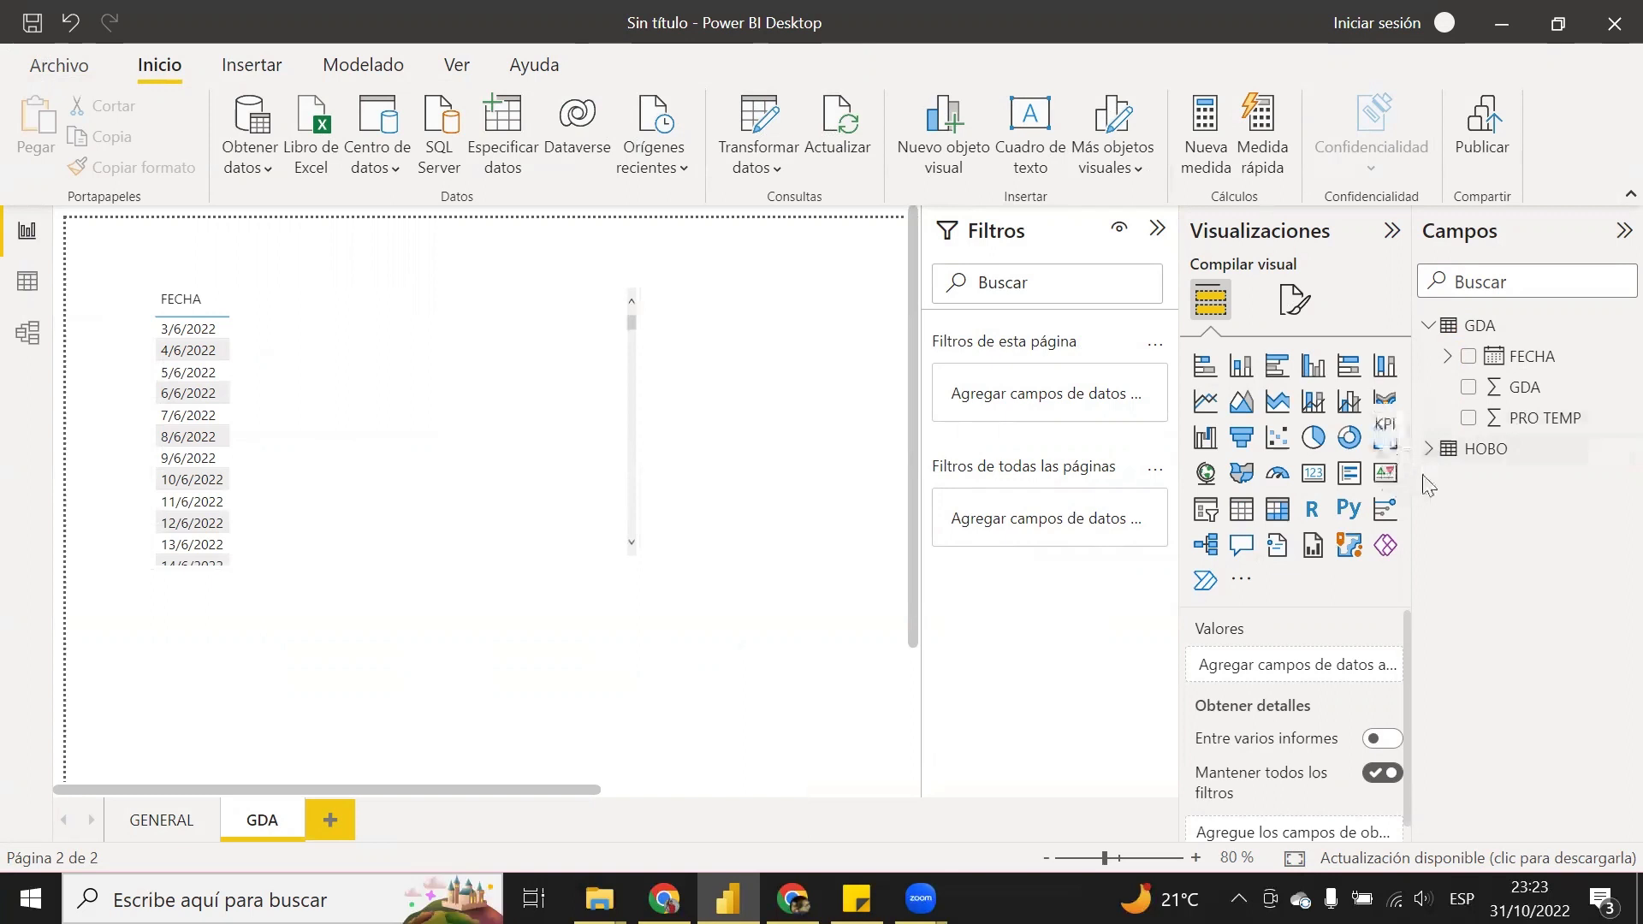
pyautogui.moveTo(1537, 395); pyautogui.dragTo(247, 373)
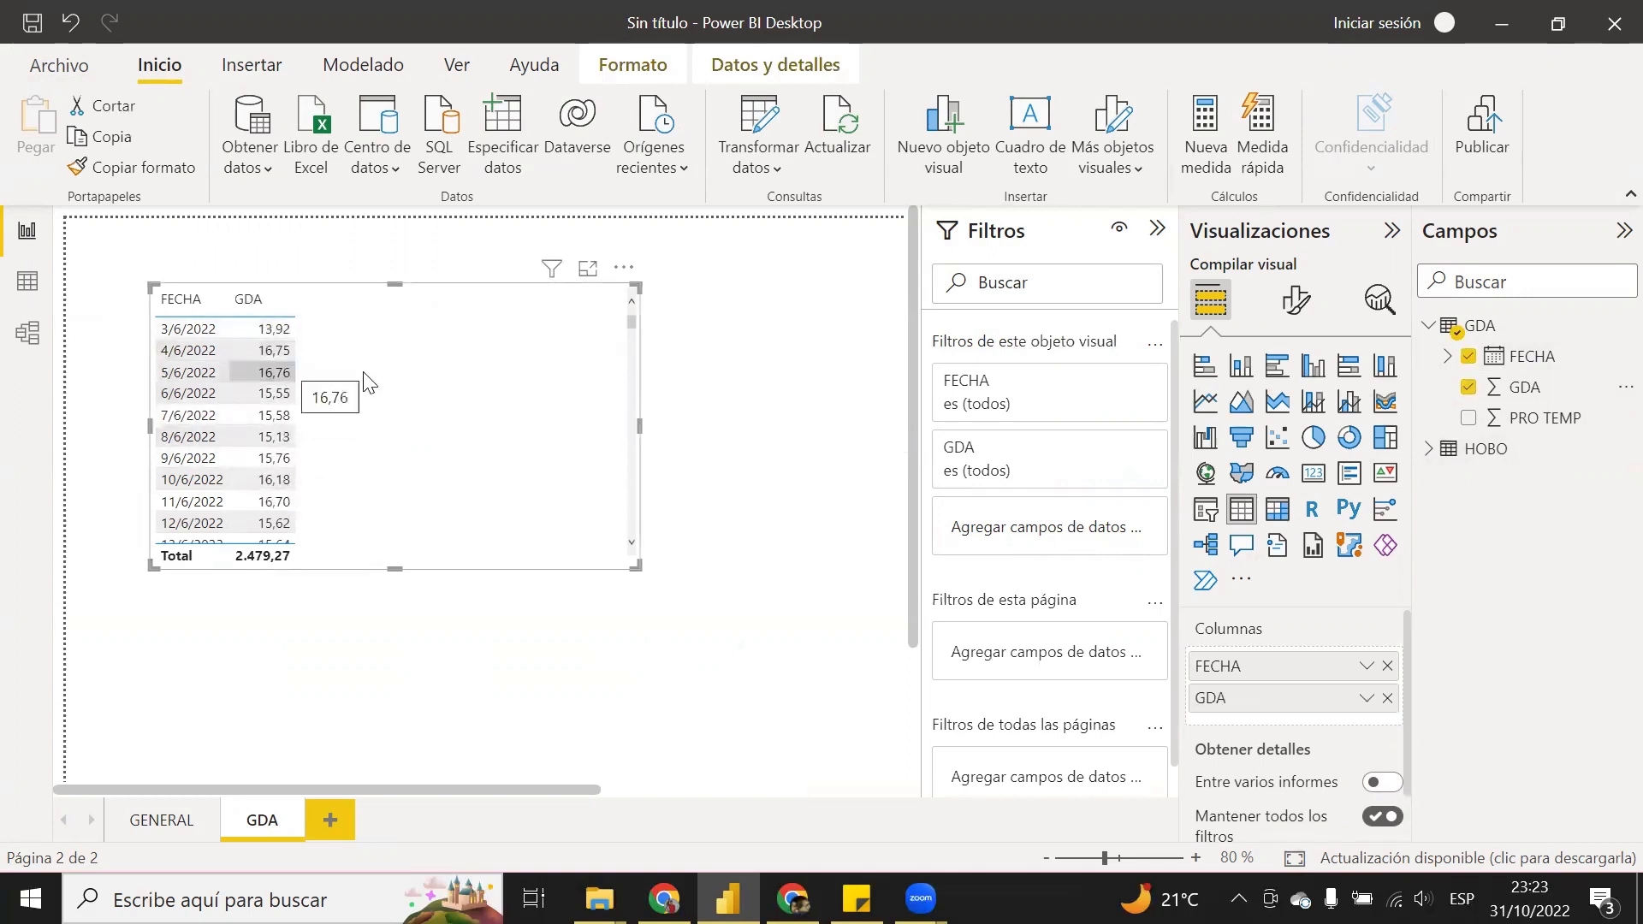
# - Try adding the PRO TEMP field to the table visual, then take it out again
pyautogui.moveTo(1545, 420); pyautogui.dragTo(291, 377)
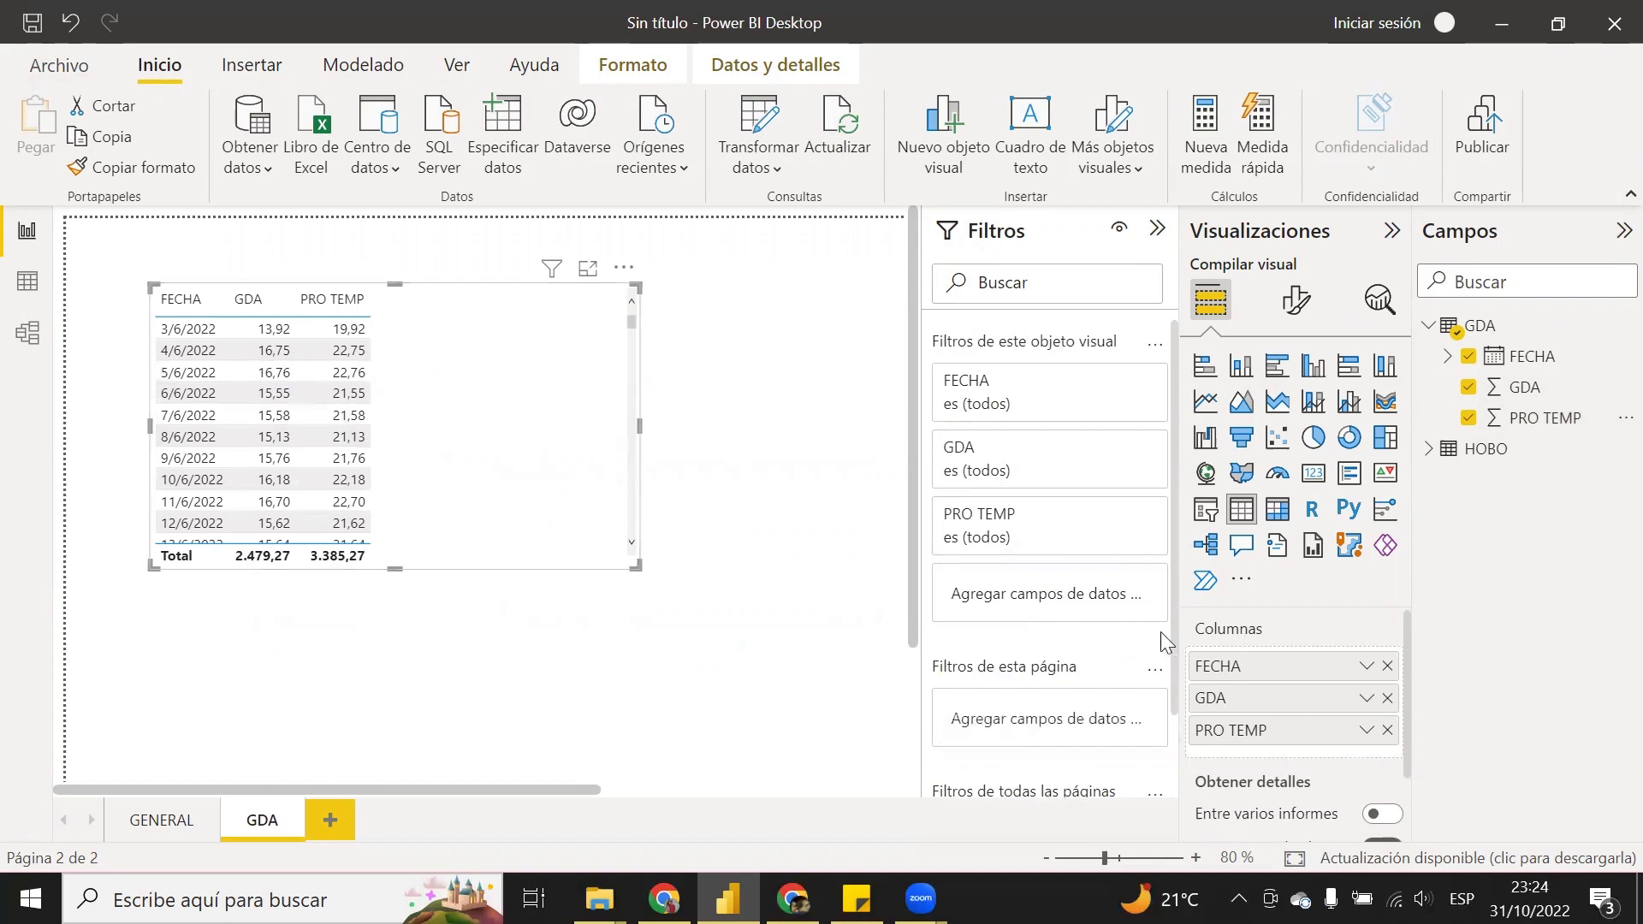
pyautogui.moveTo(1231, 729); pyautogui.dragTo(1228, 694)
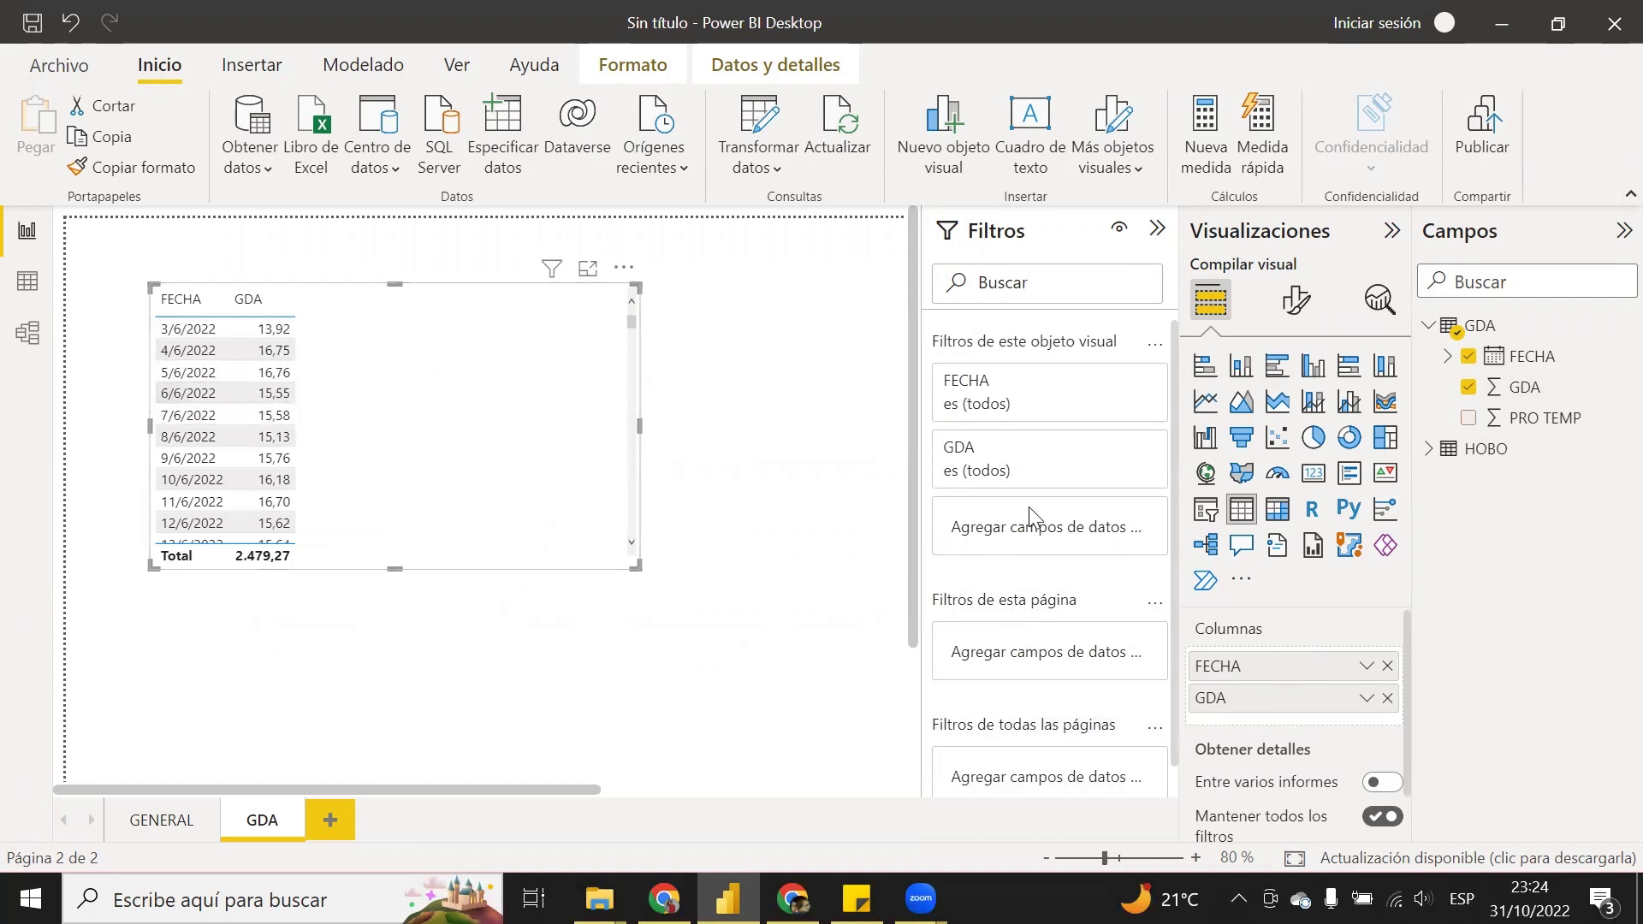
# - Create a new measure in the GDA table and enter GDA AC as its name in the formula
pyautogui.rightClick(1489, 327)
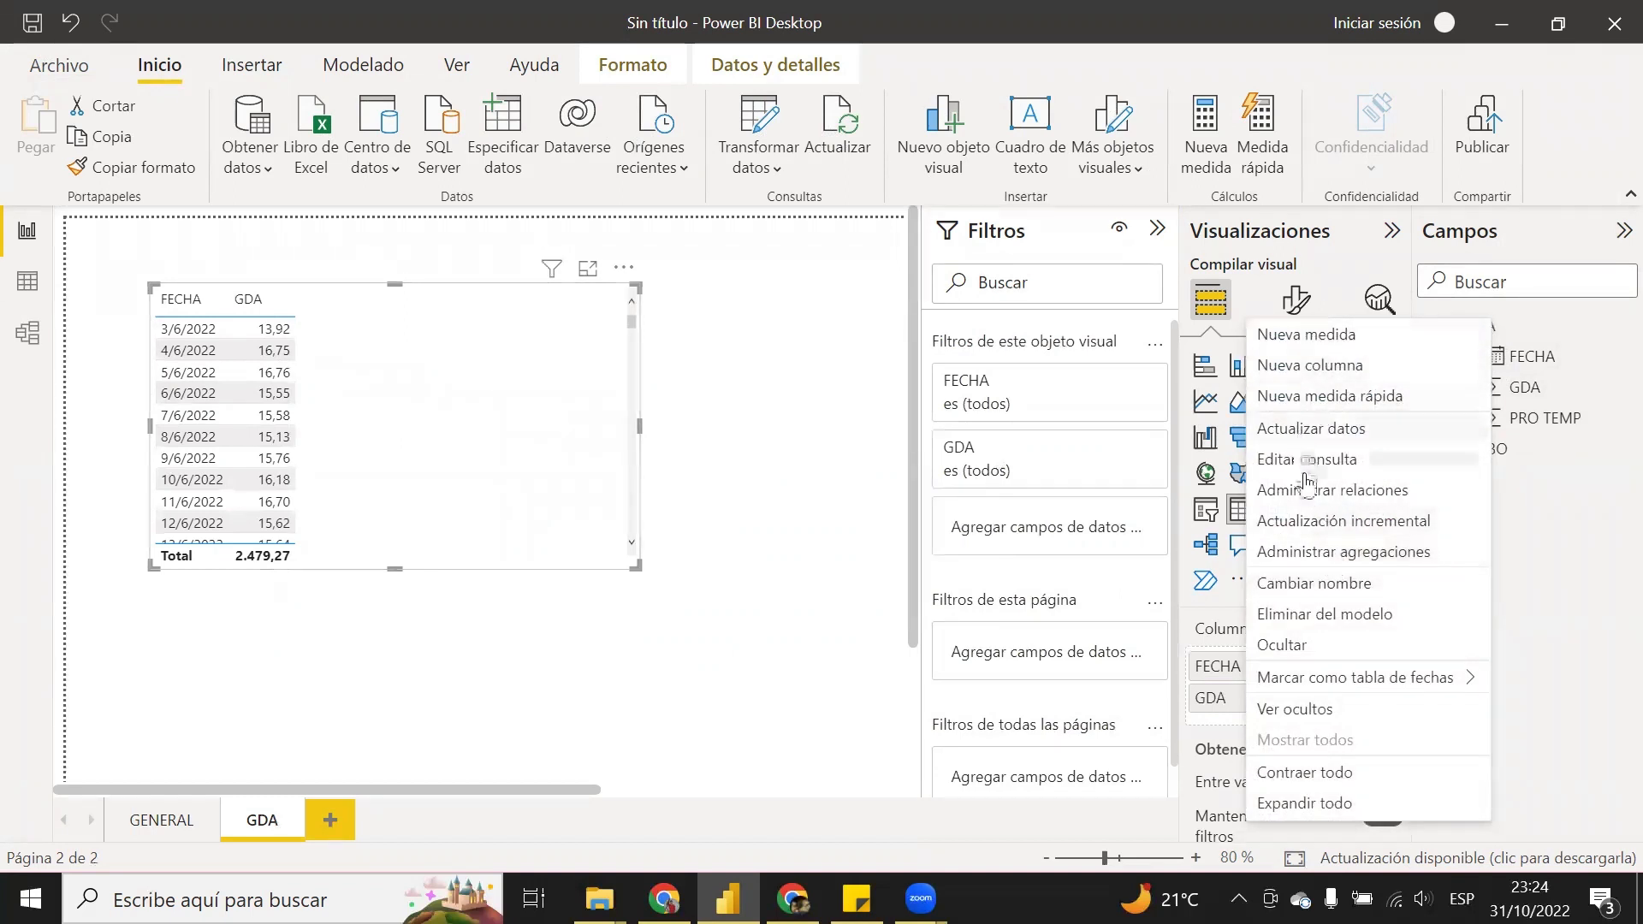
pyautogui.click(1334, 337)
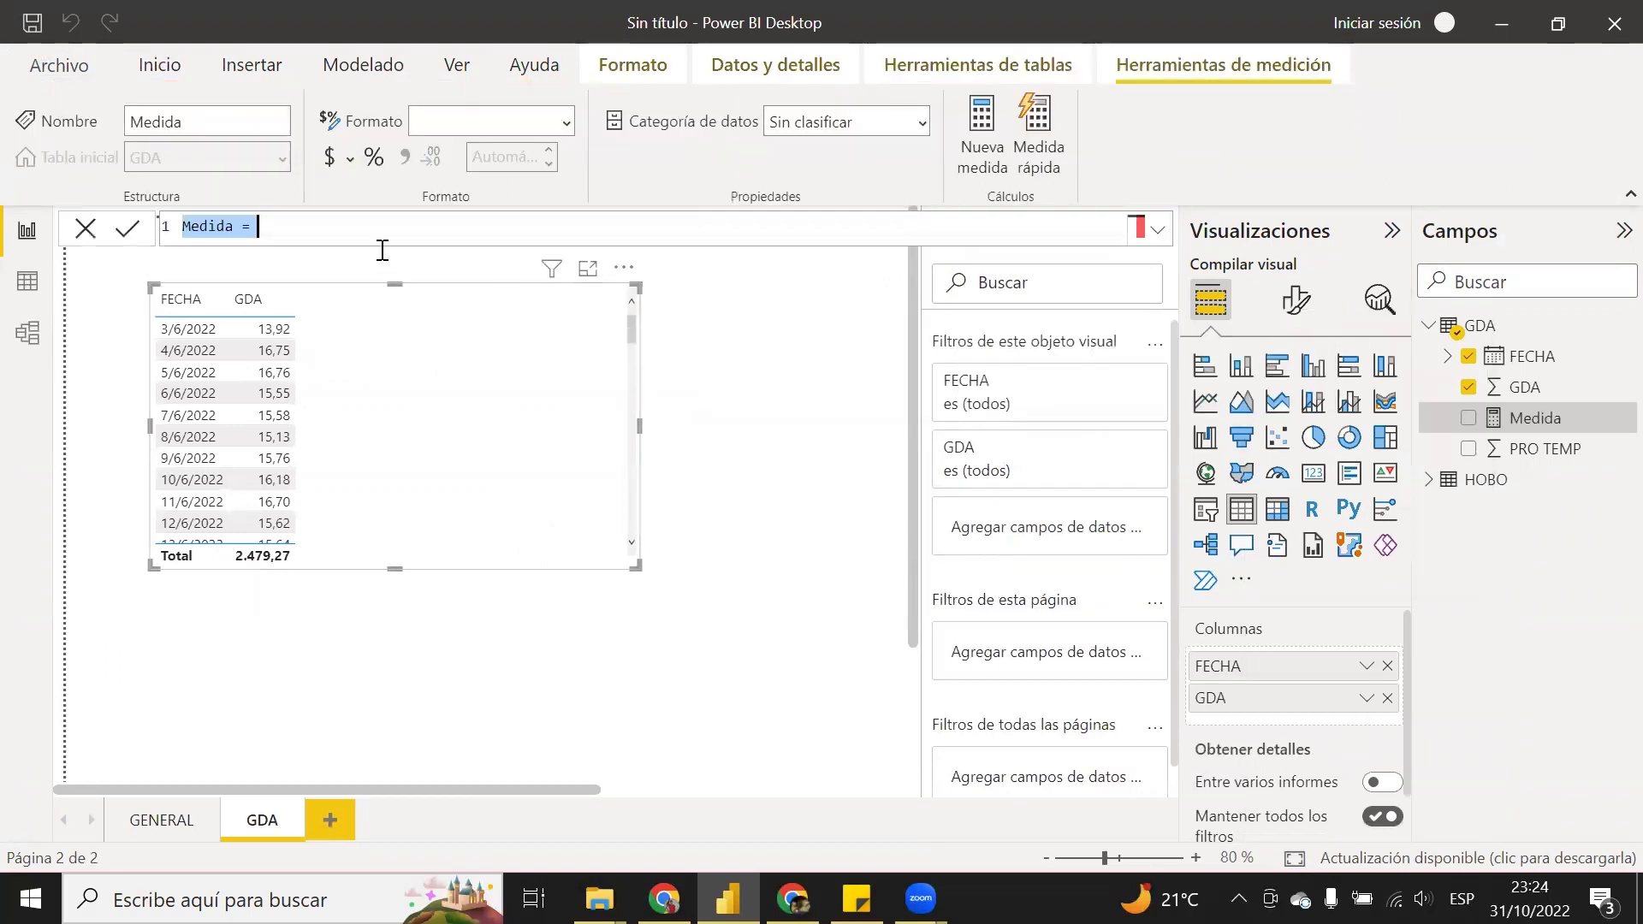
pyautogui.doubleClick(191, 226)
pyautogui.write('G')
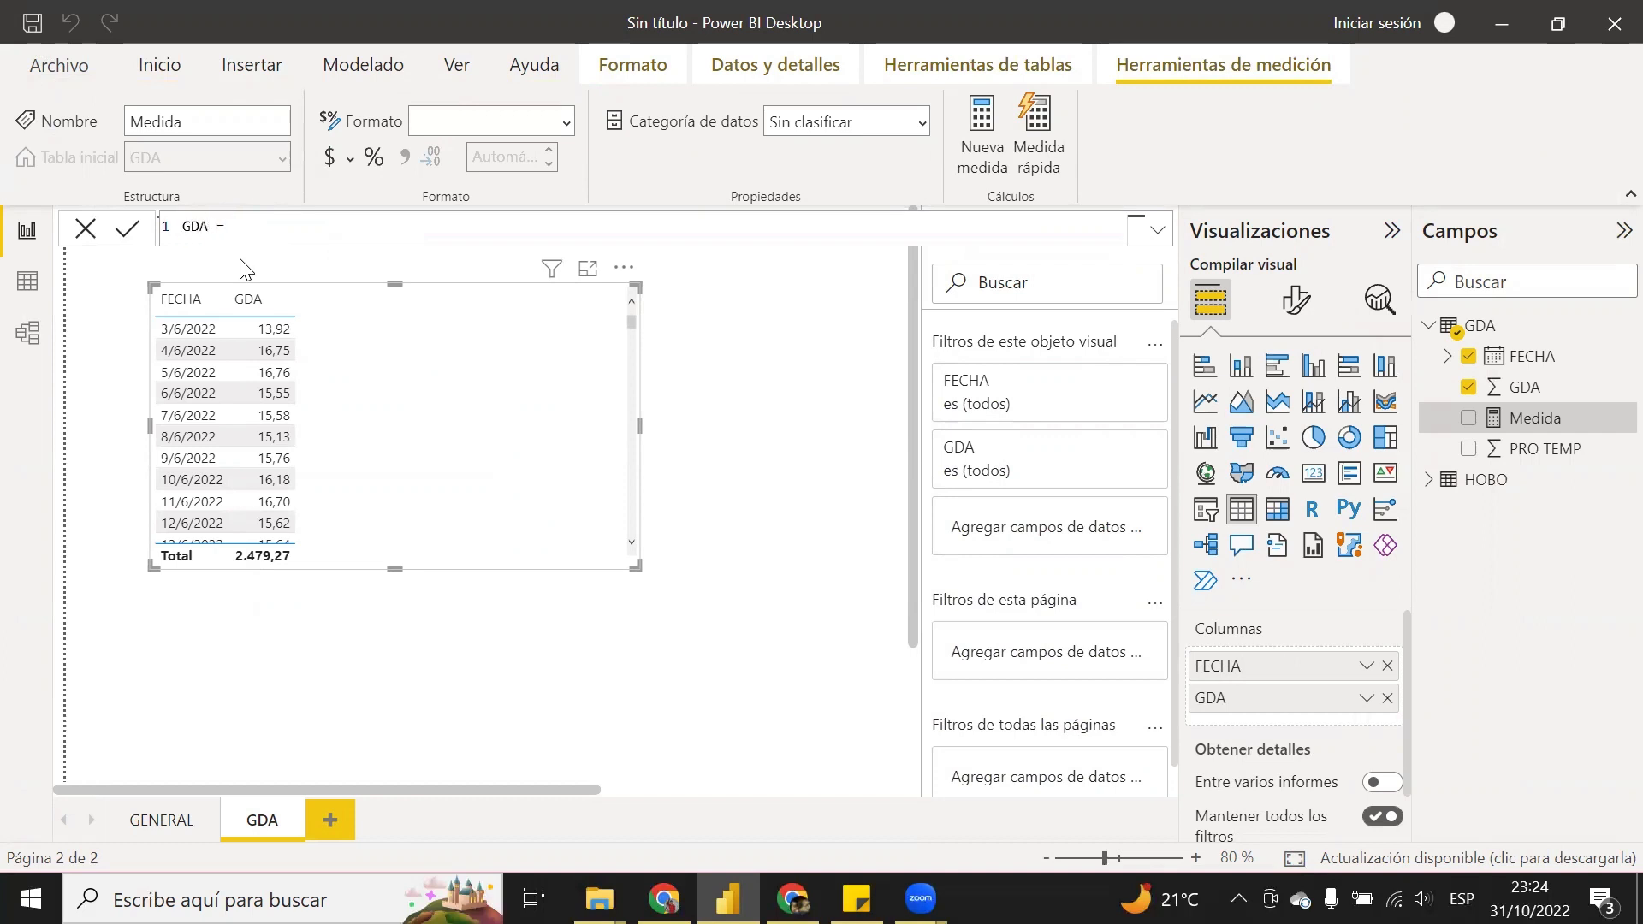
pyautogui.write('DA AC = CAL')
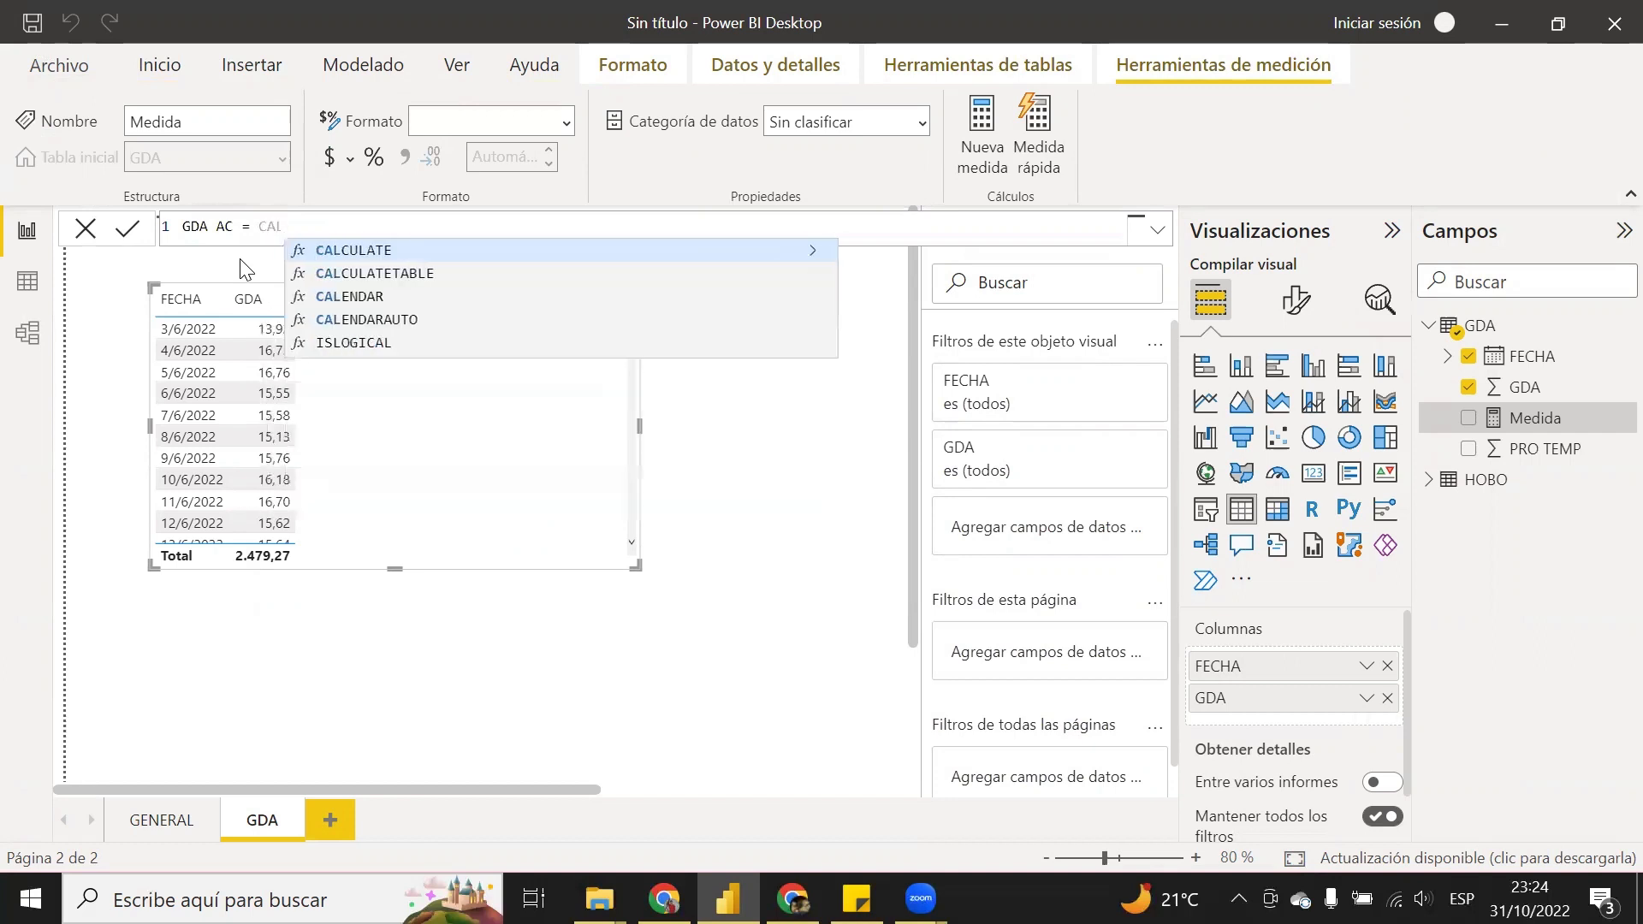
# - Begin the GDA AC formula with CALCULATE(SUM(GDA[GDA]), to total the GDA column
pyautogui.click(368, 256)
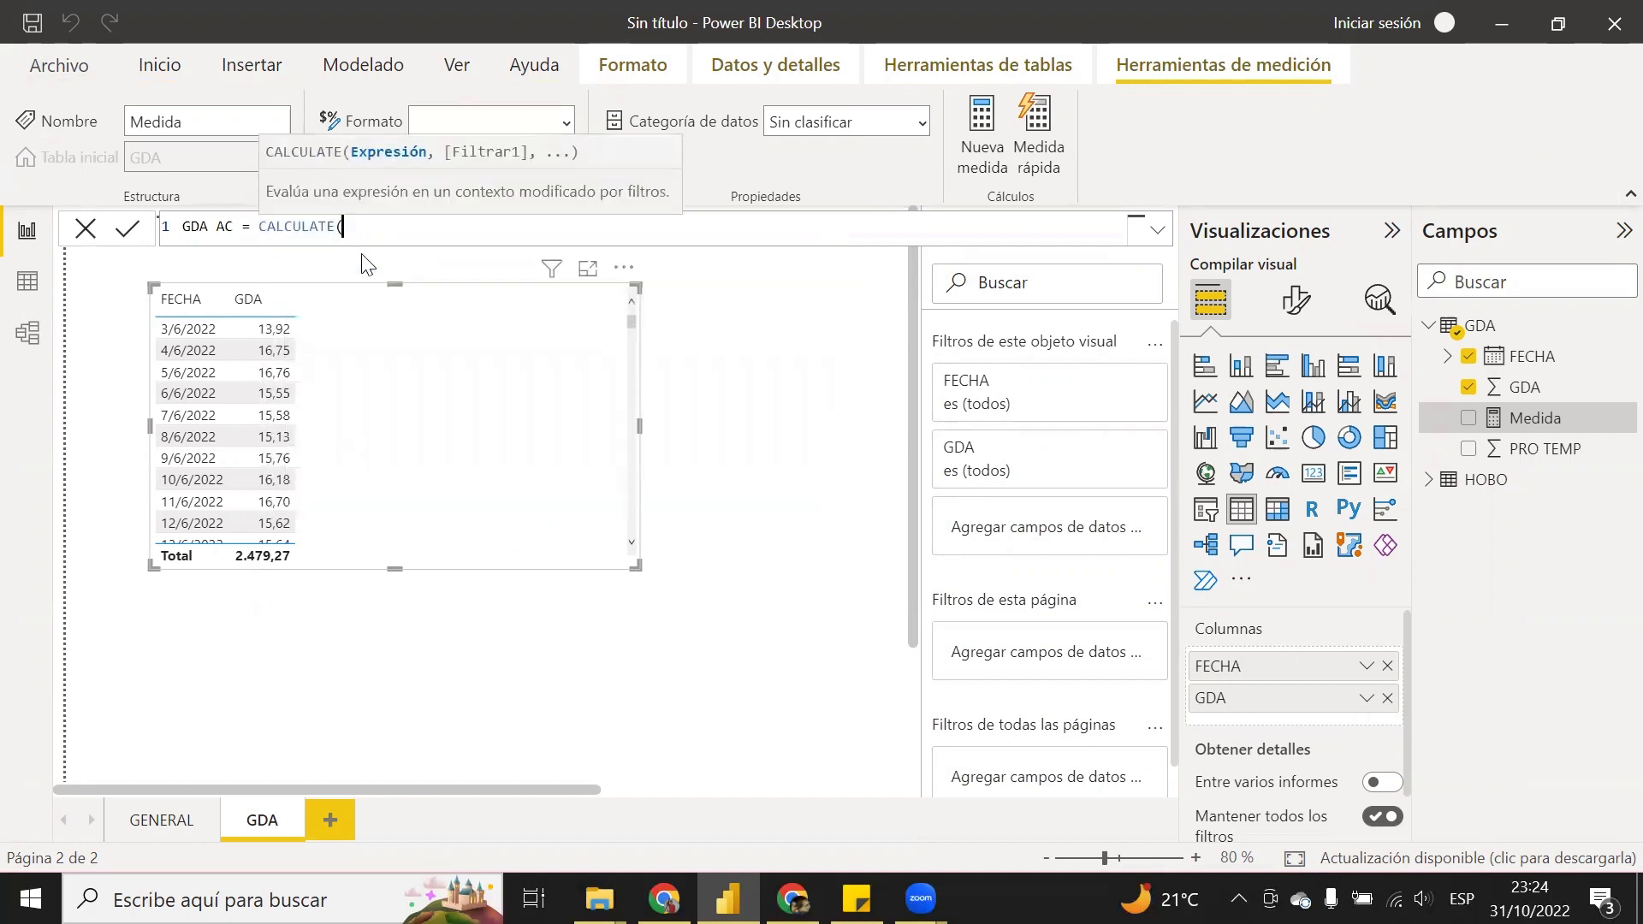
pyautogui.write('SU')
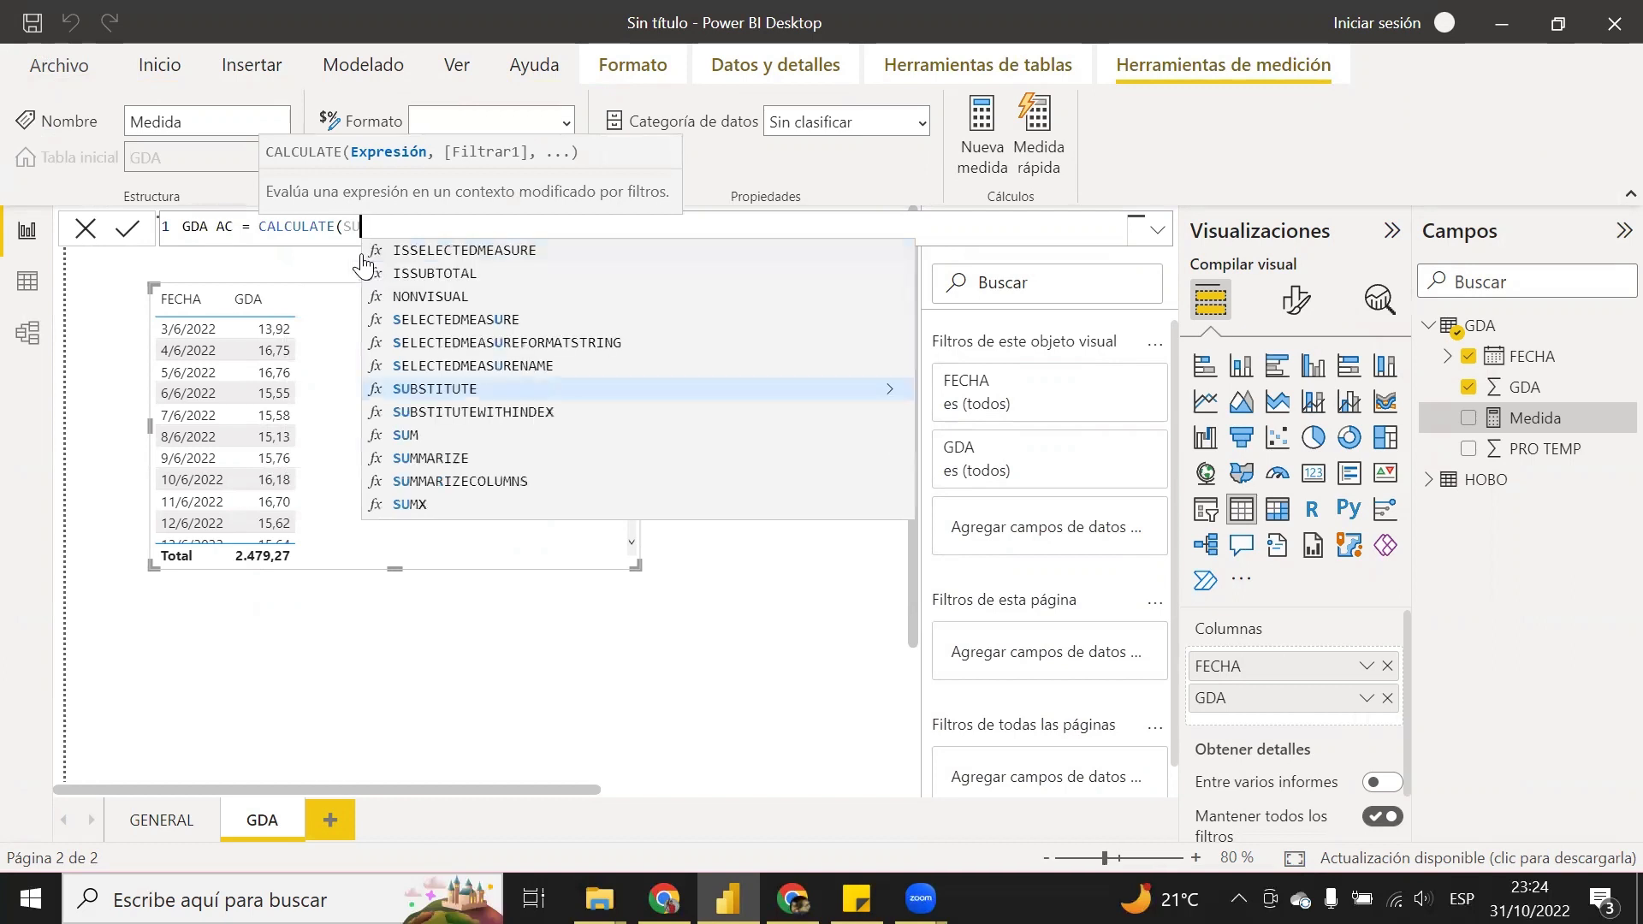
pyautogui.click(419, 436)
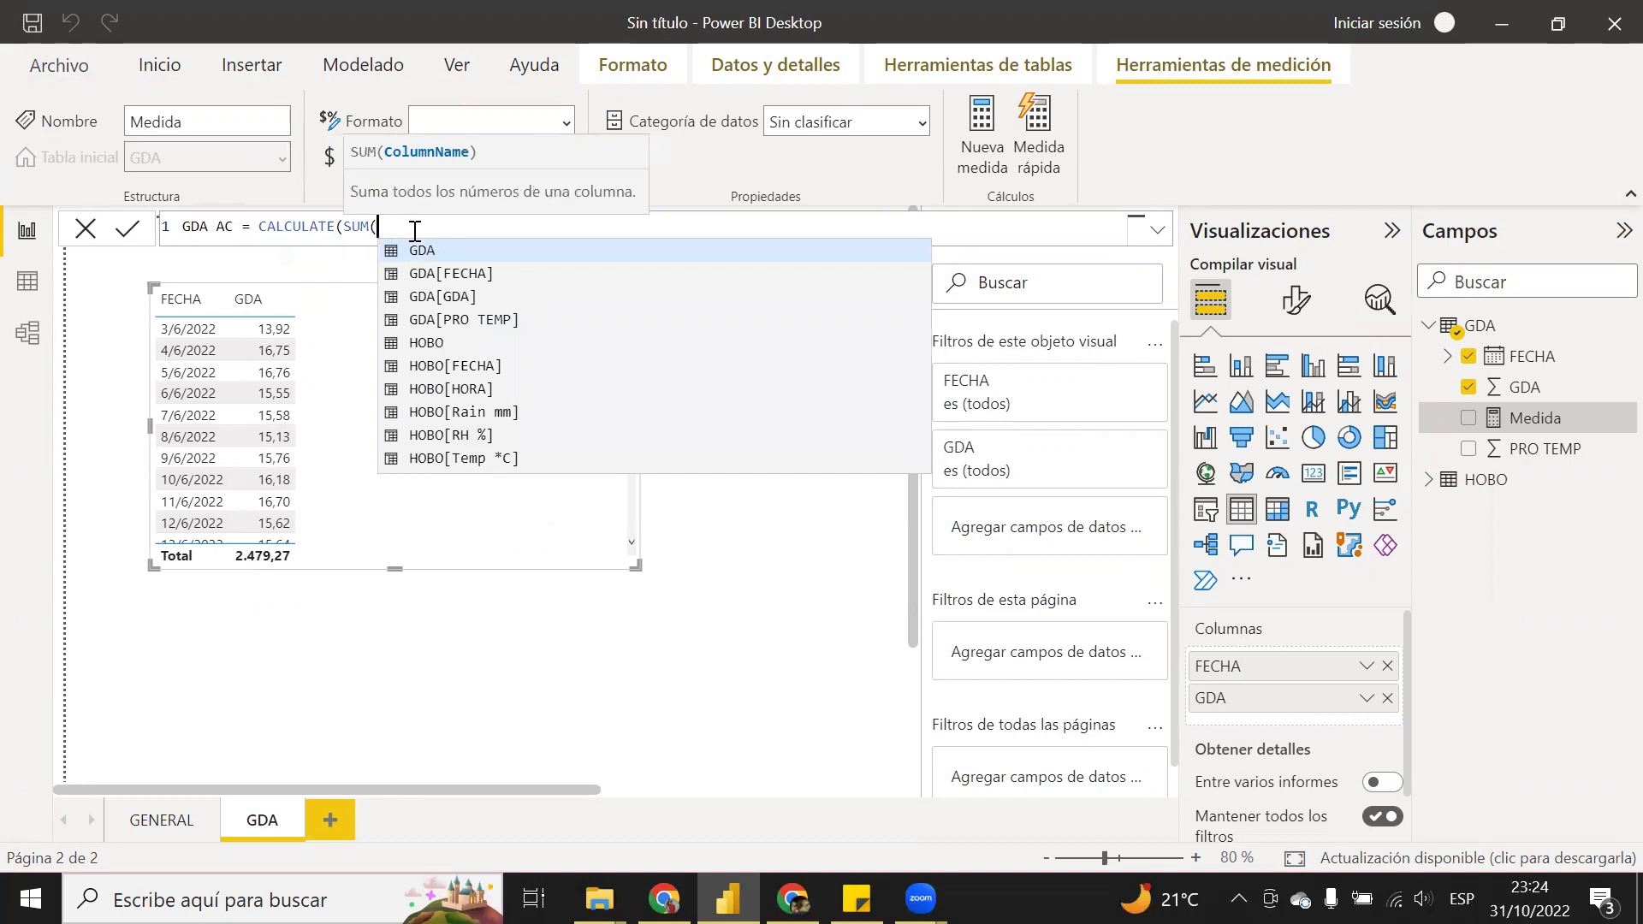
pyautogui.click(475, 298)
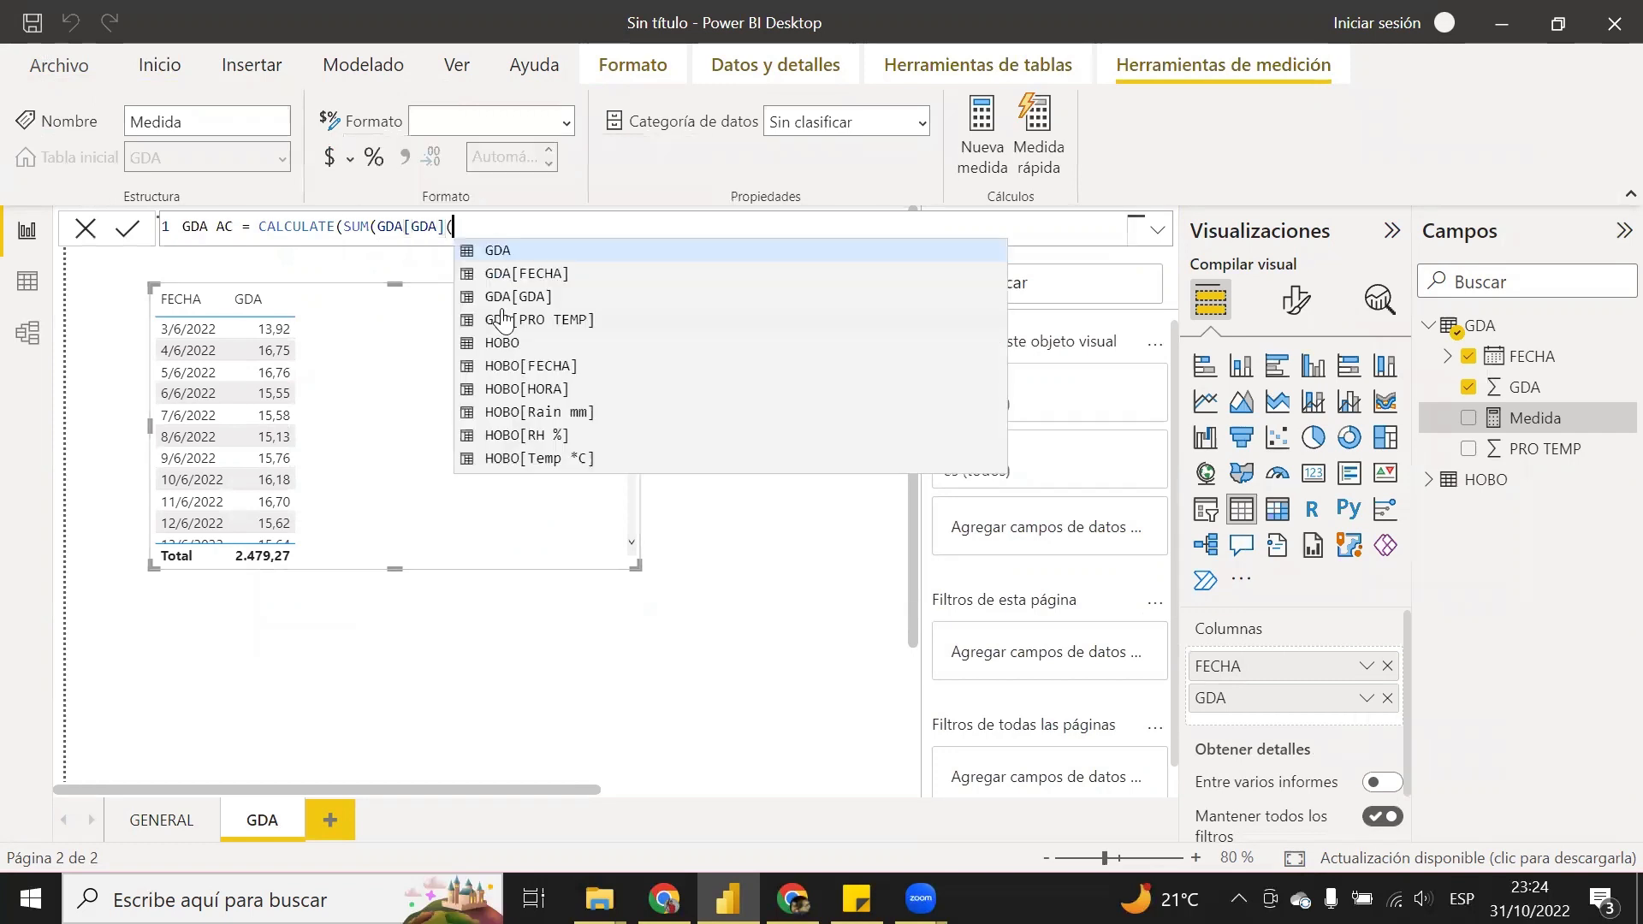
pyautogui.write(')')
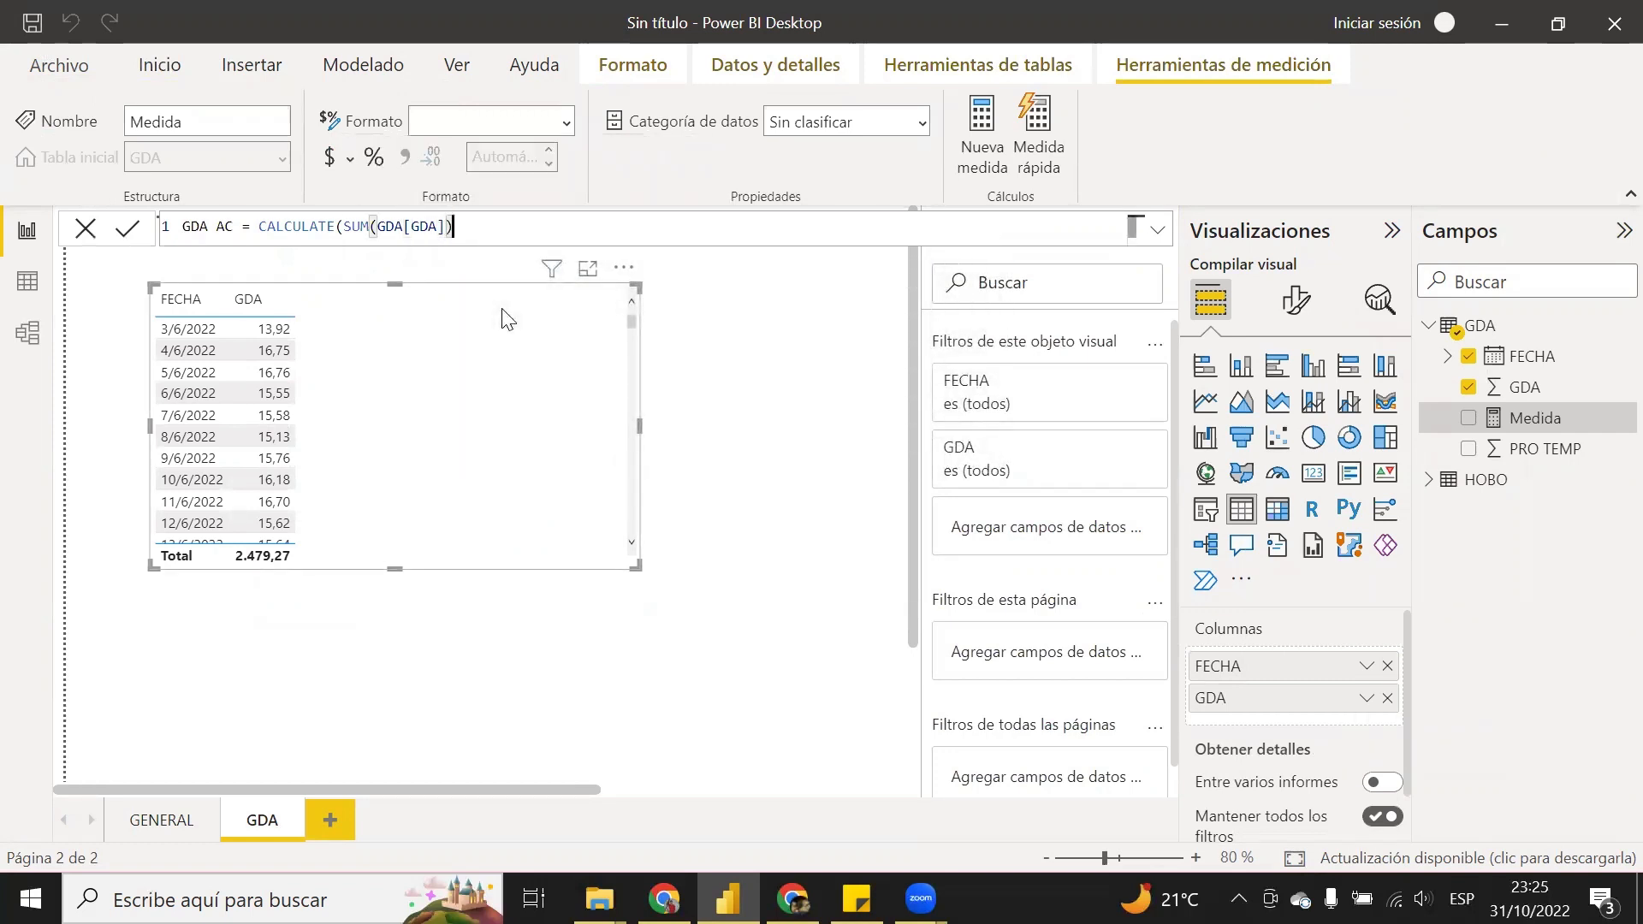
pyautogui.write(',')
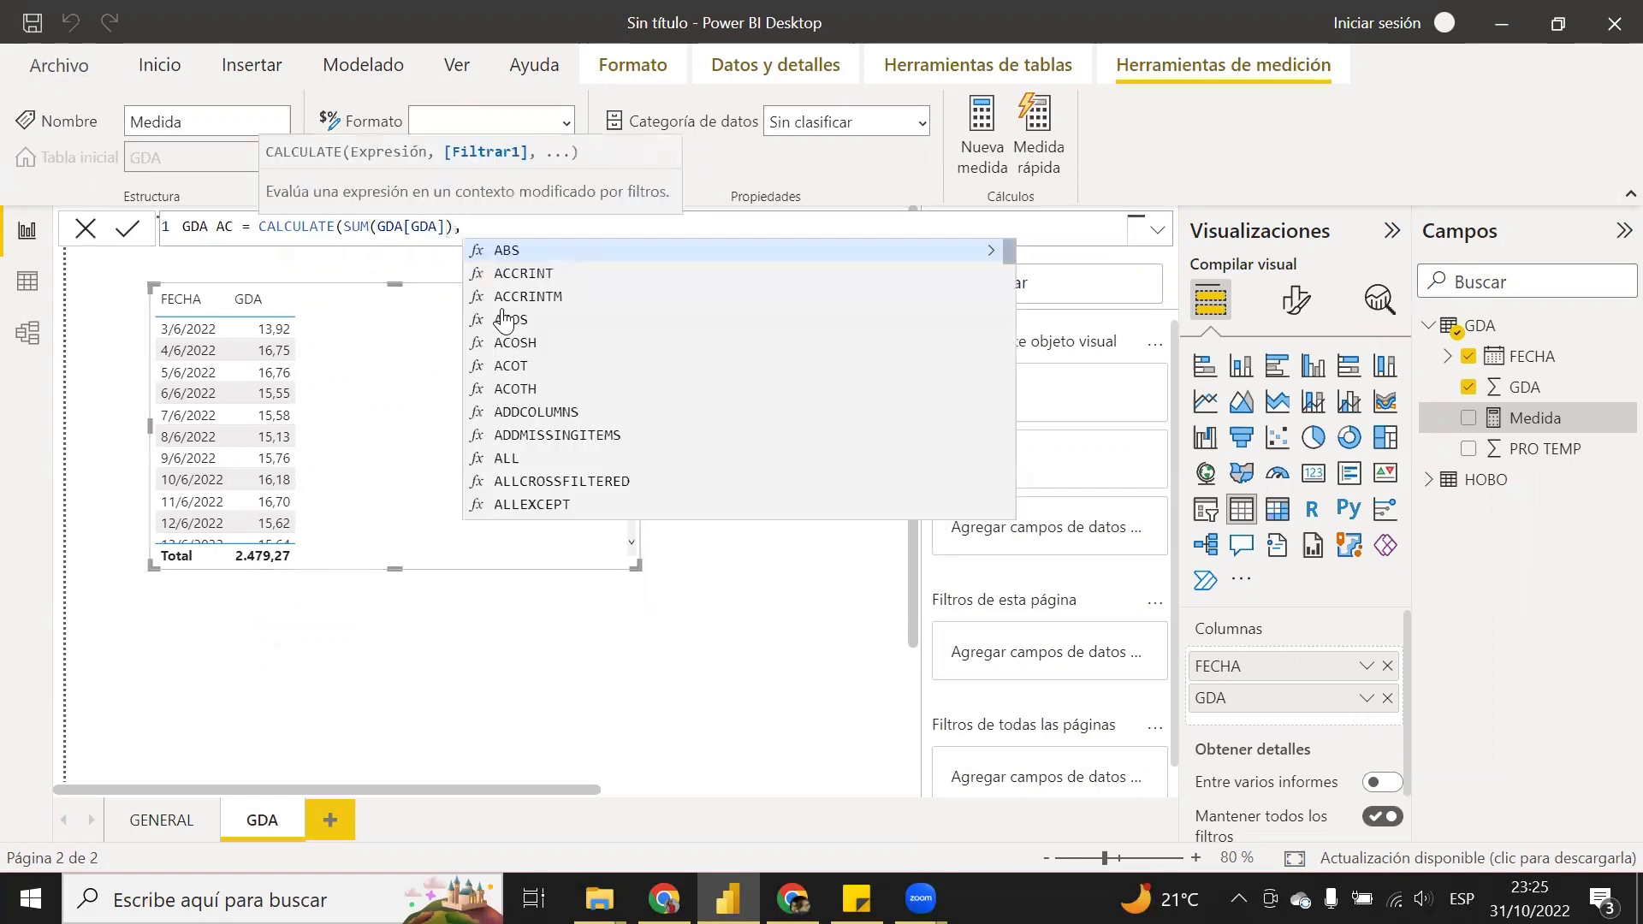
# - Continue the GDA AC formula with FILTER(ALLSELECTED(GDA[FECHA] as the filter argument of CALCULATE
pyautogui.write('F')
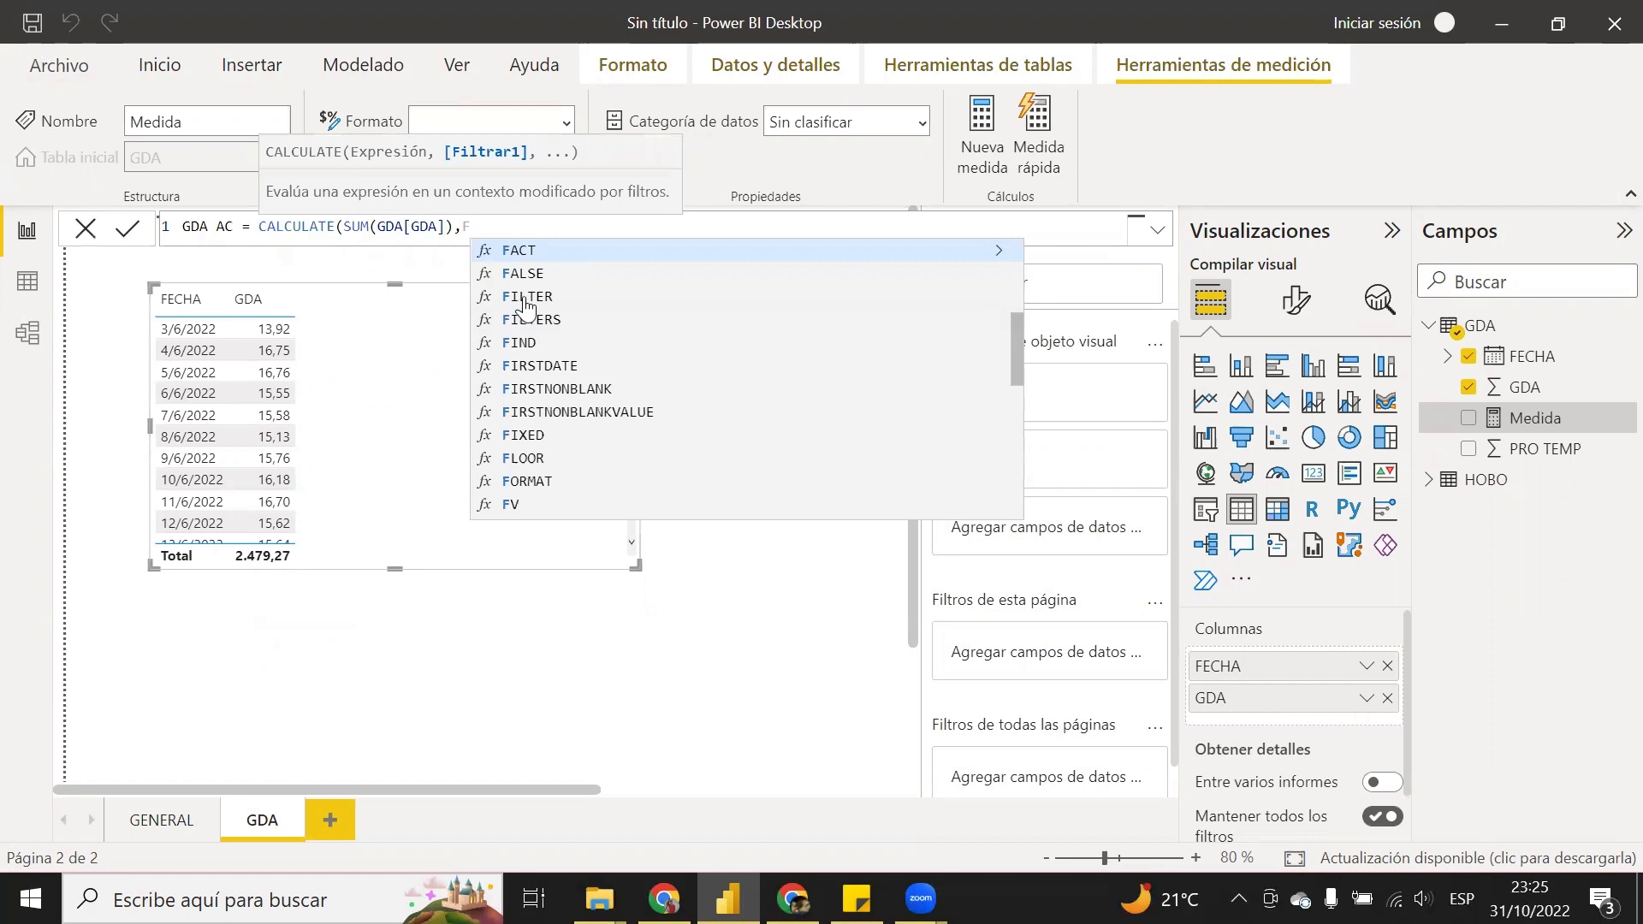
pyautogui.click(524, 297)
pyautogui.write('ALL')
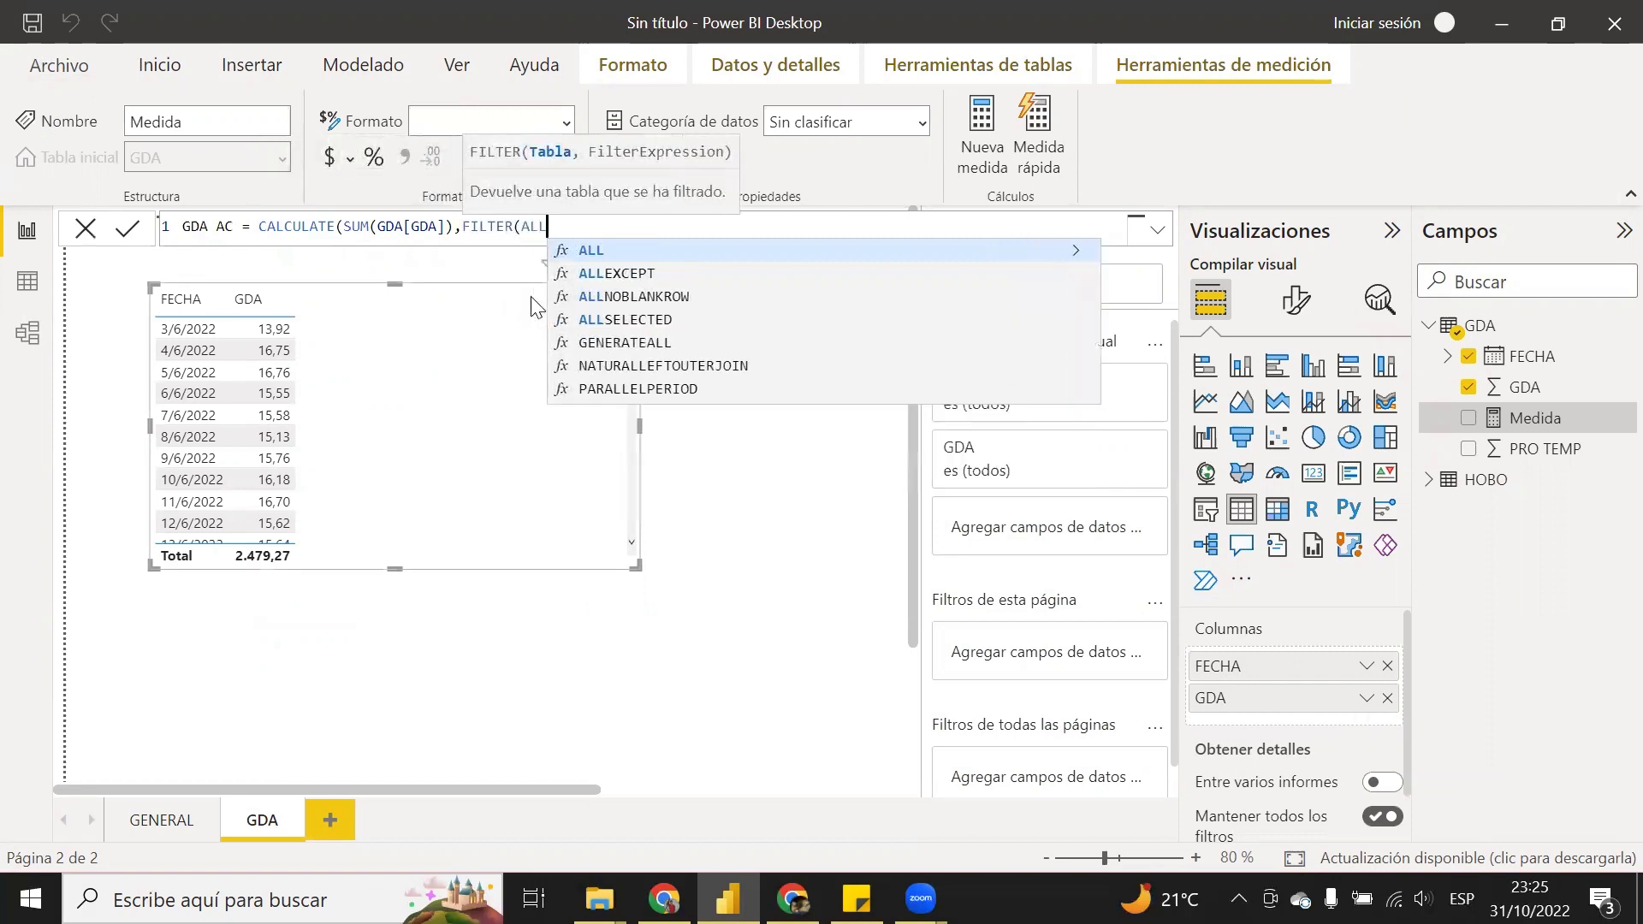
pyautogui.click(612, 320)
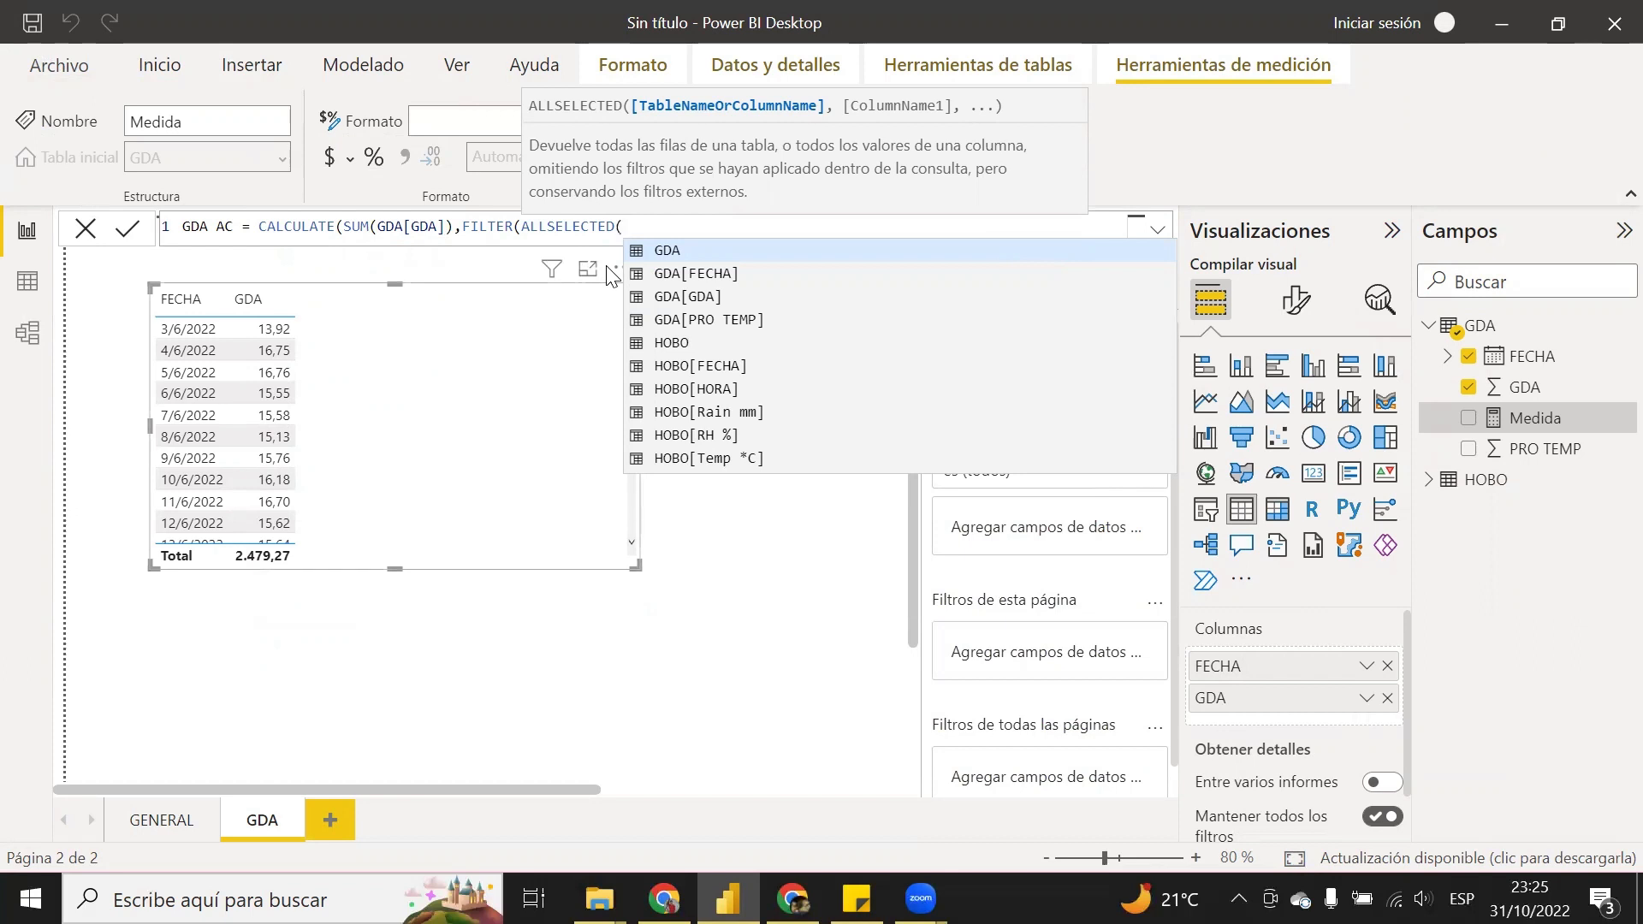
pyautogui.click(675, 273)
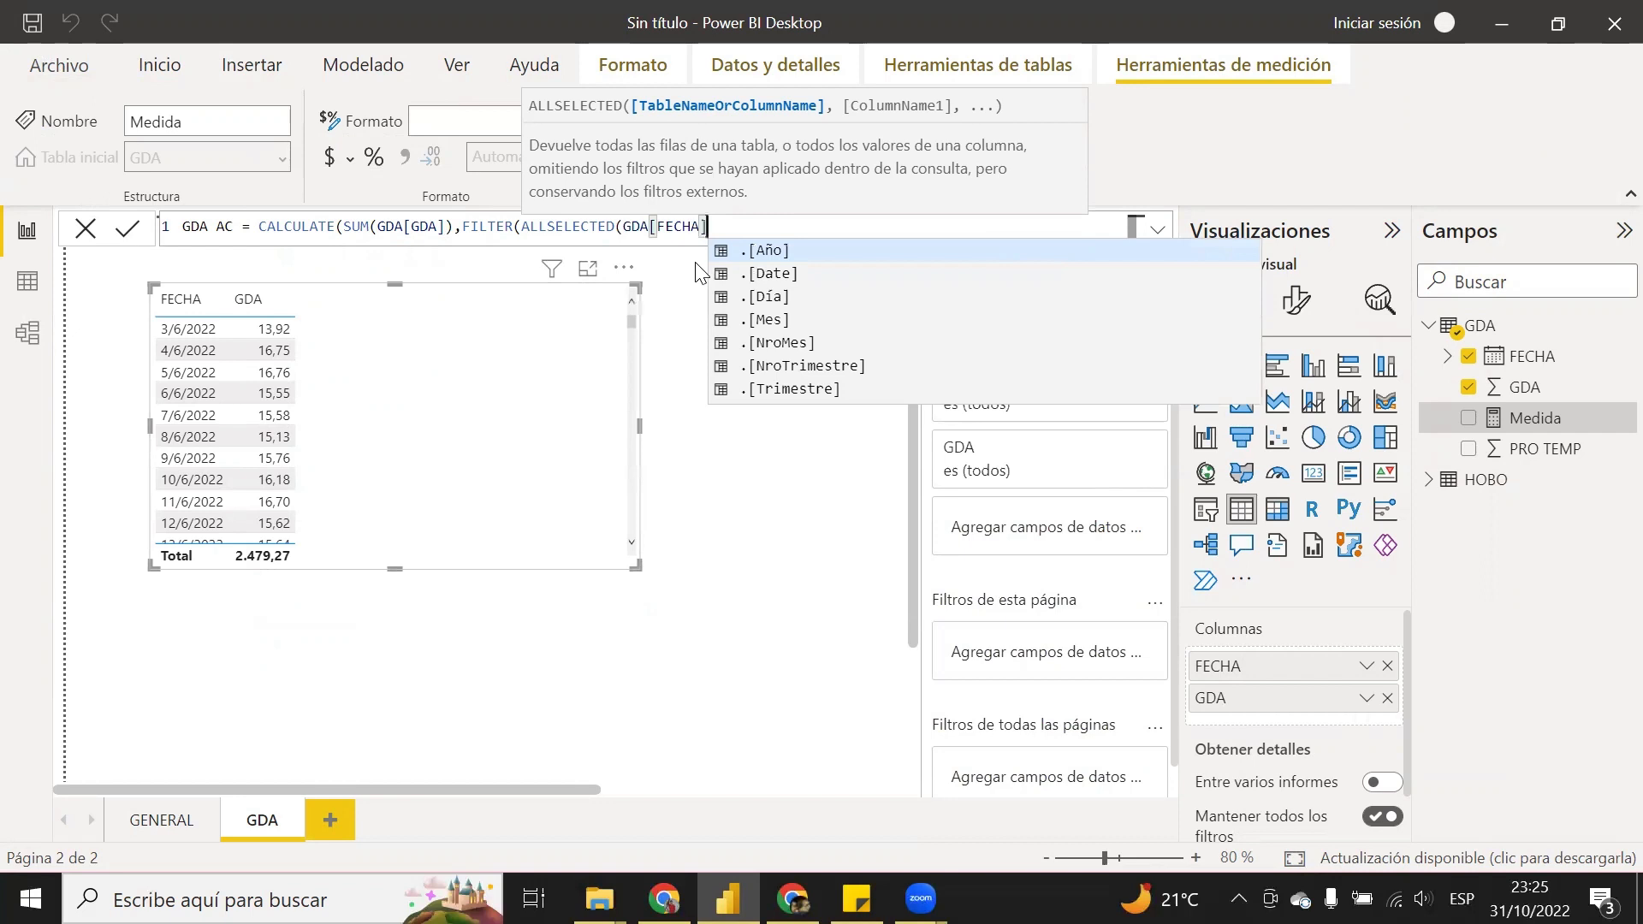
# - Shrink the Power BI window to keep the sticky note's reference formula in view, and collapse the Visualizaciones and Campos panes
pyautogui.click(856, 899)
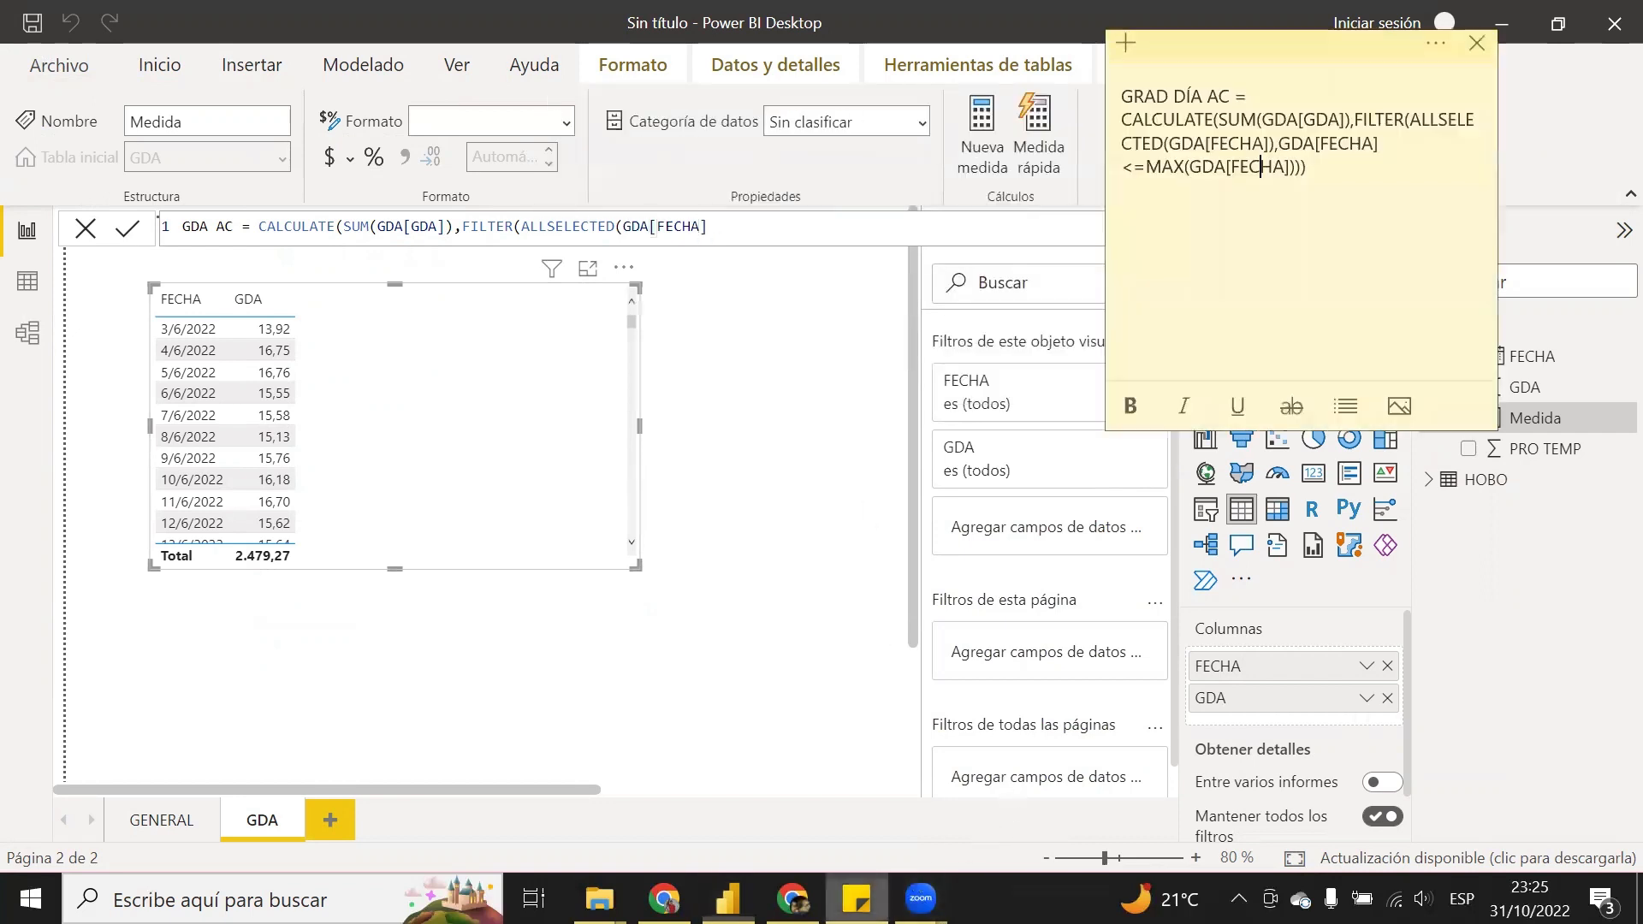
pyautogui.click(717, 225)
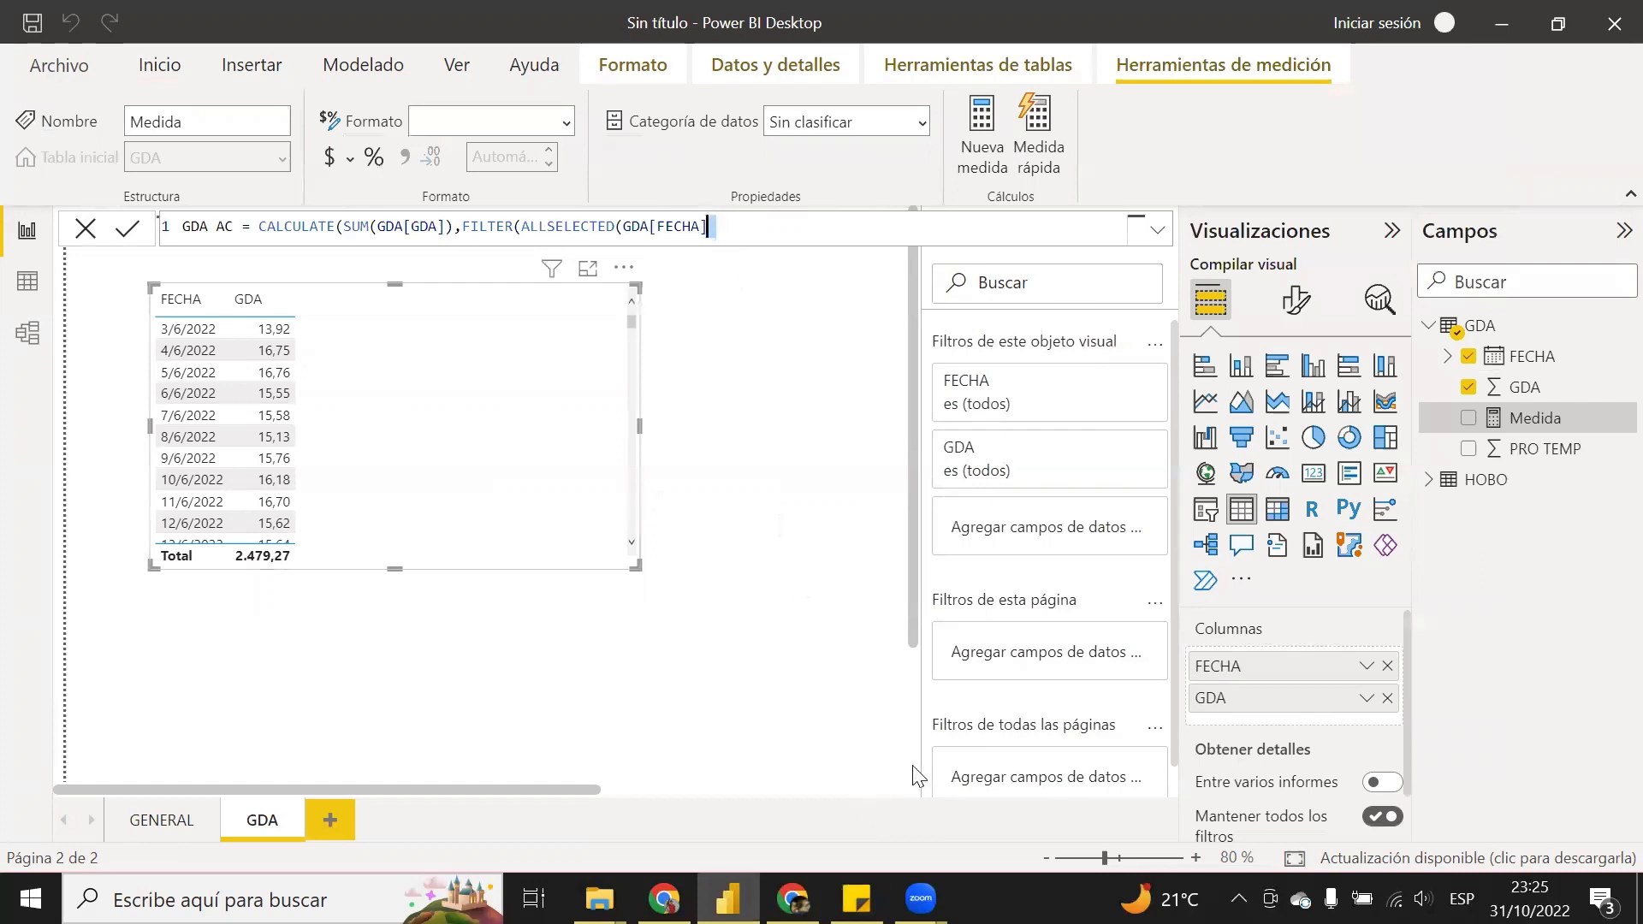
pyautogui.press('super+Down')
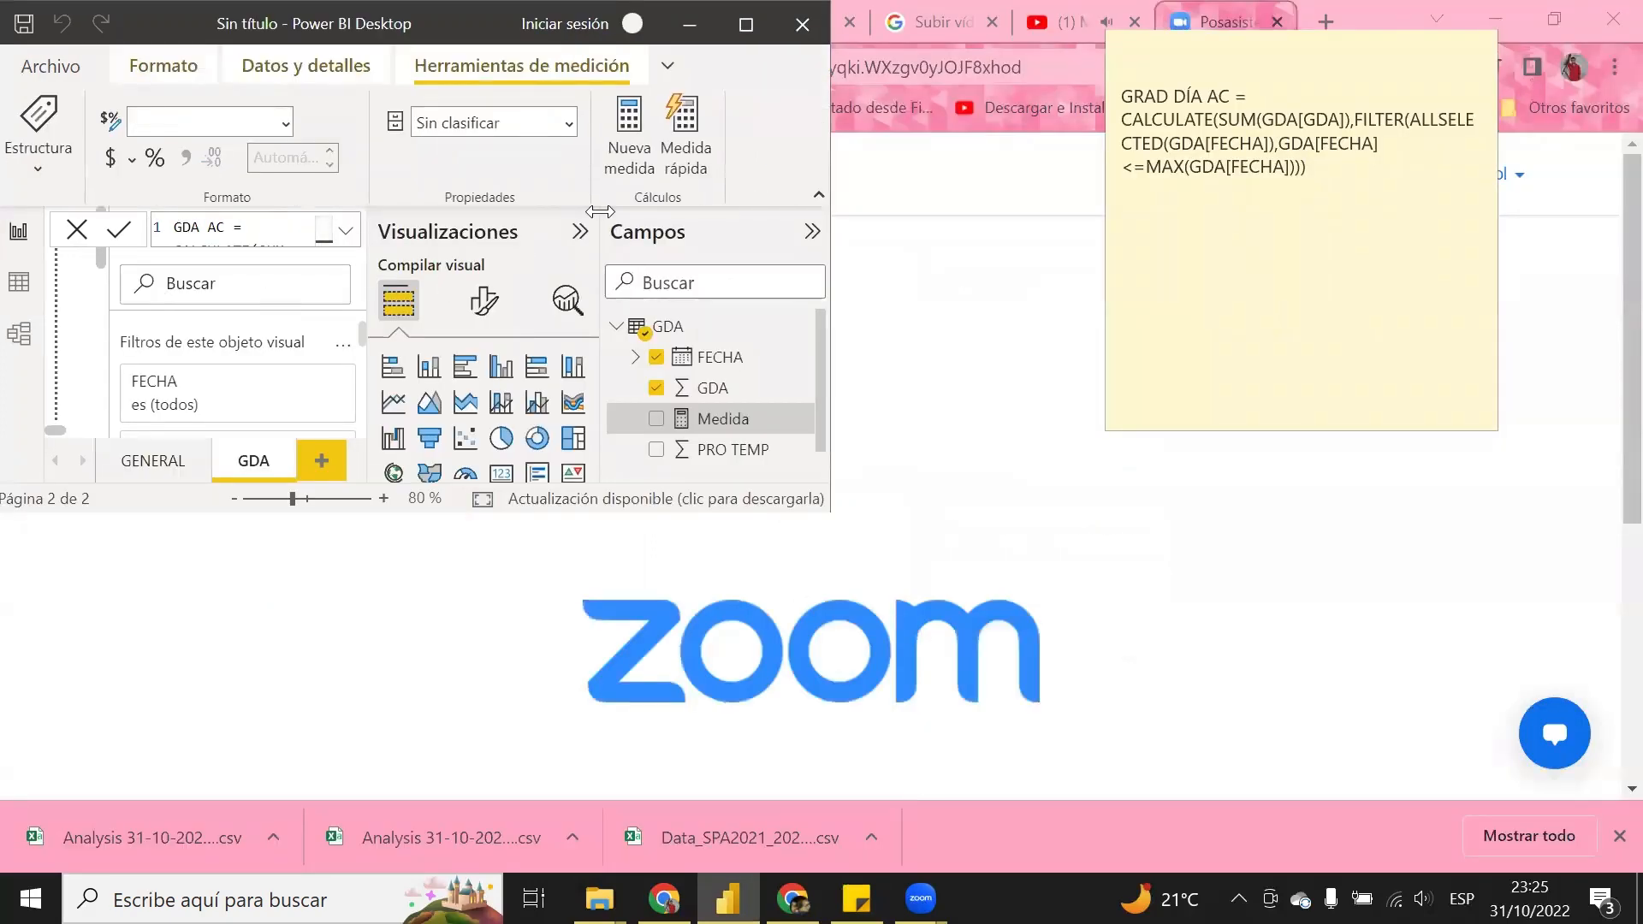
pyautogui.press('Return')
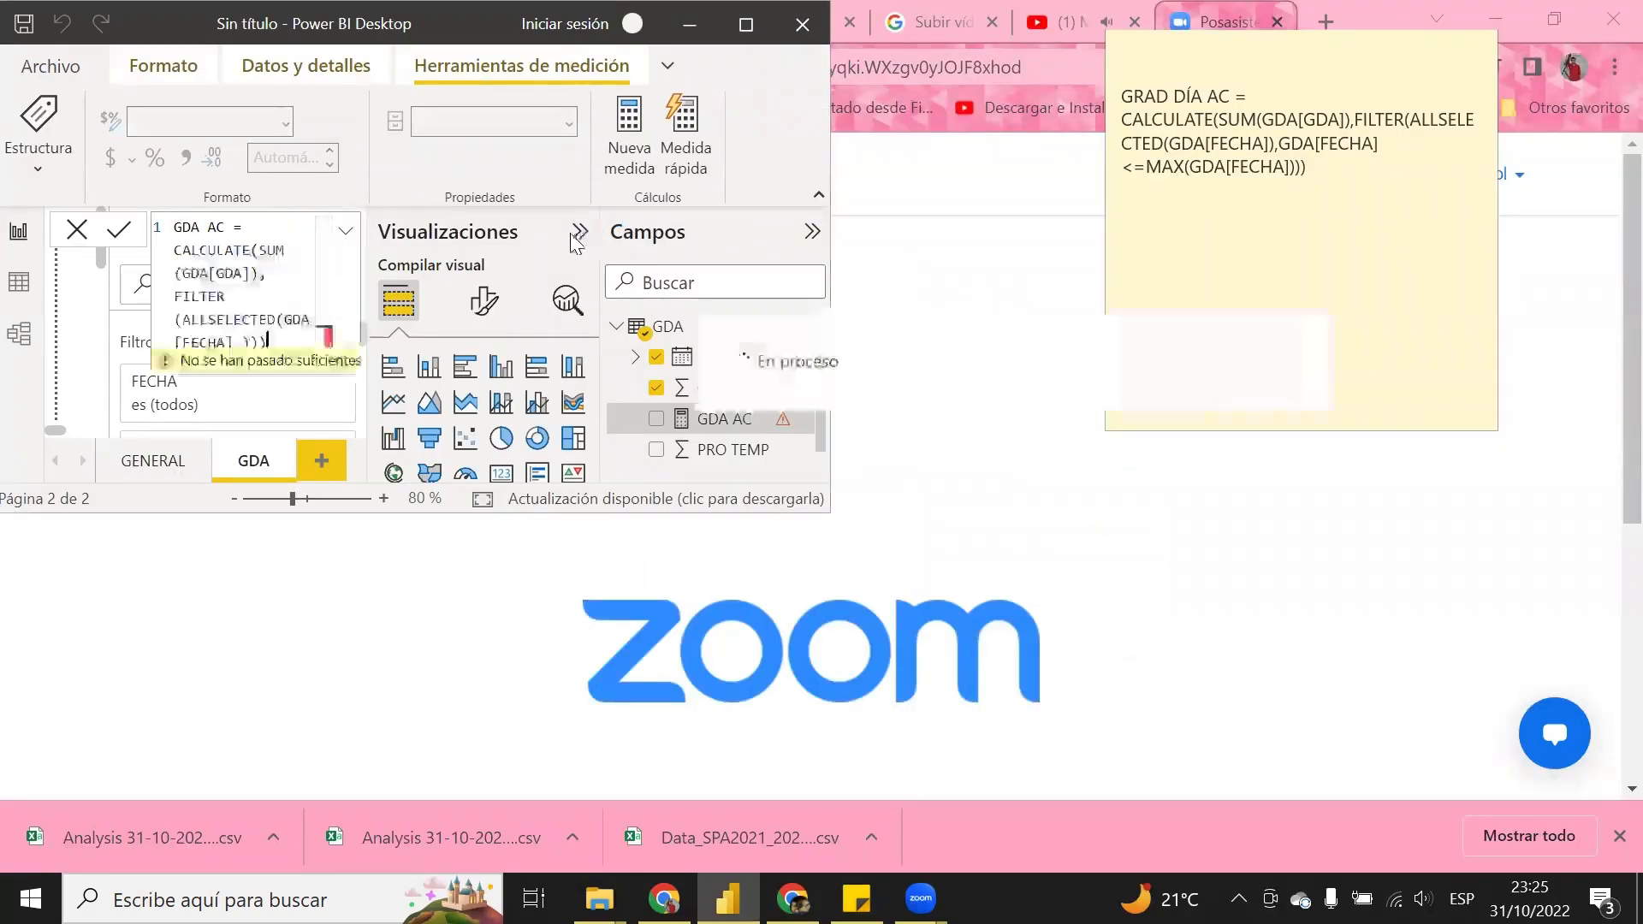
pyautogui.click(578, 233)
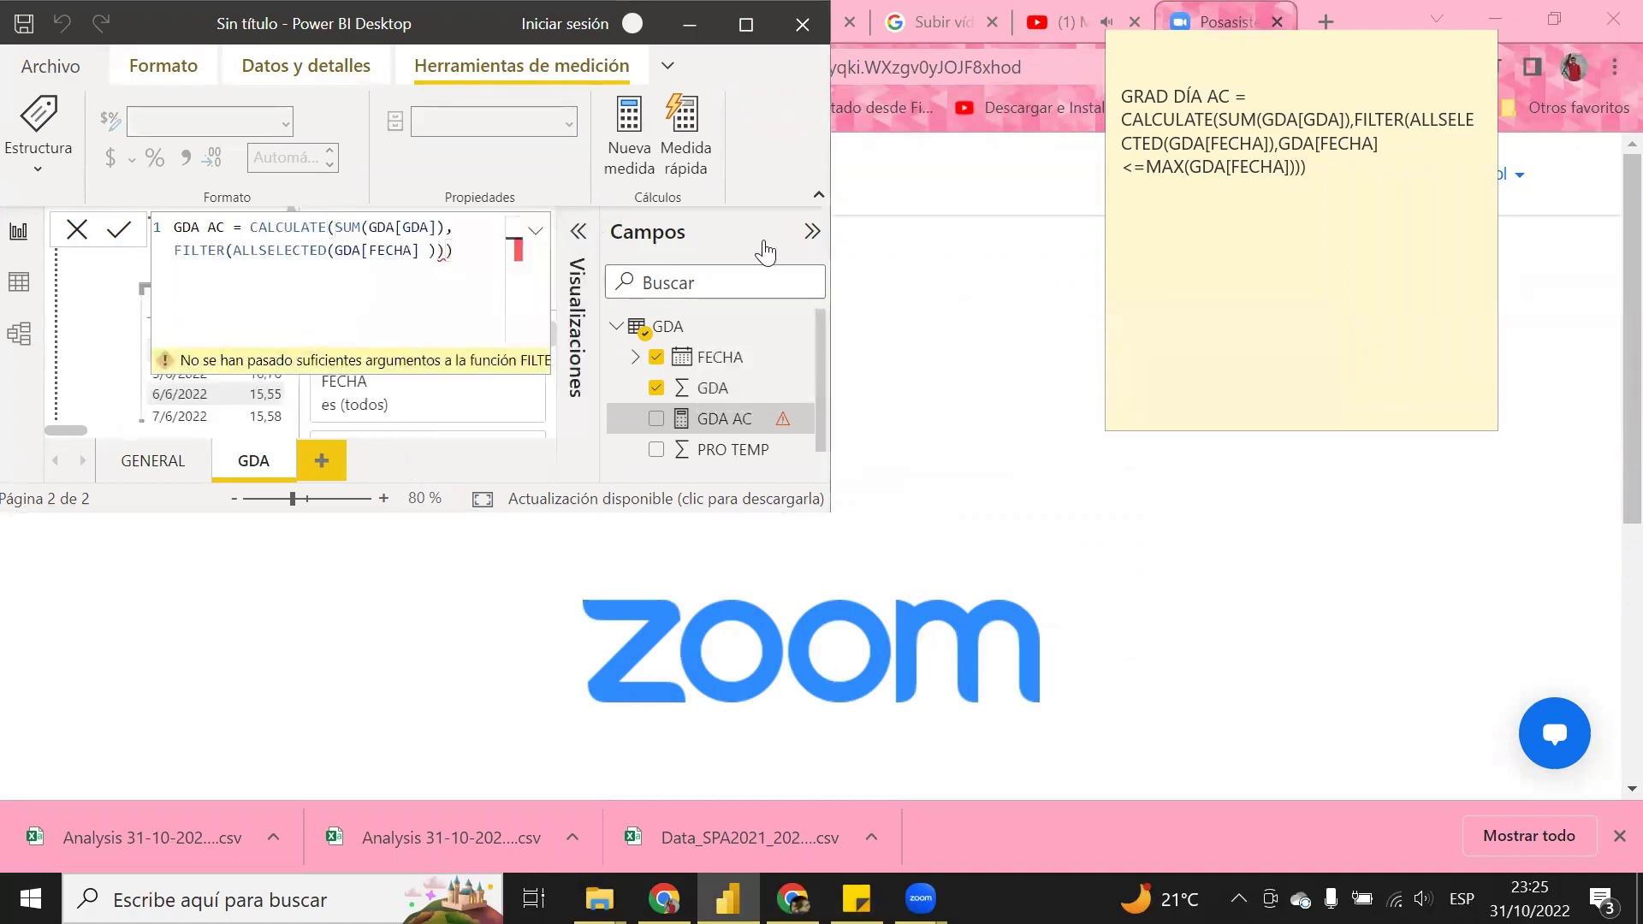
pyautogui.click(809, 233)
pyautogui.click(282, 254)
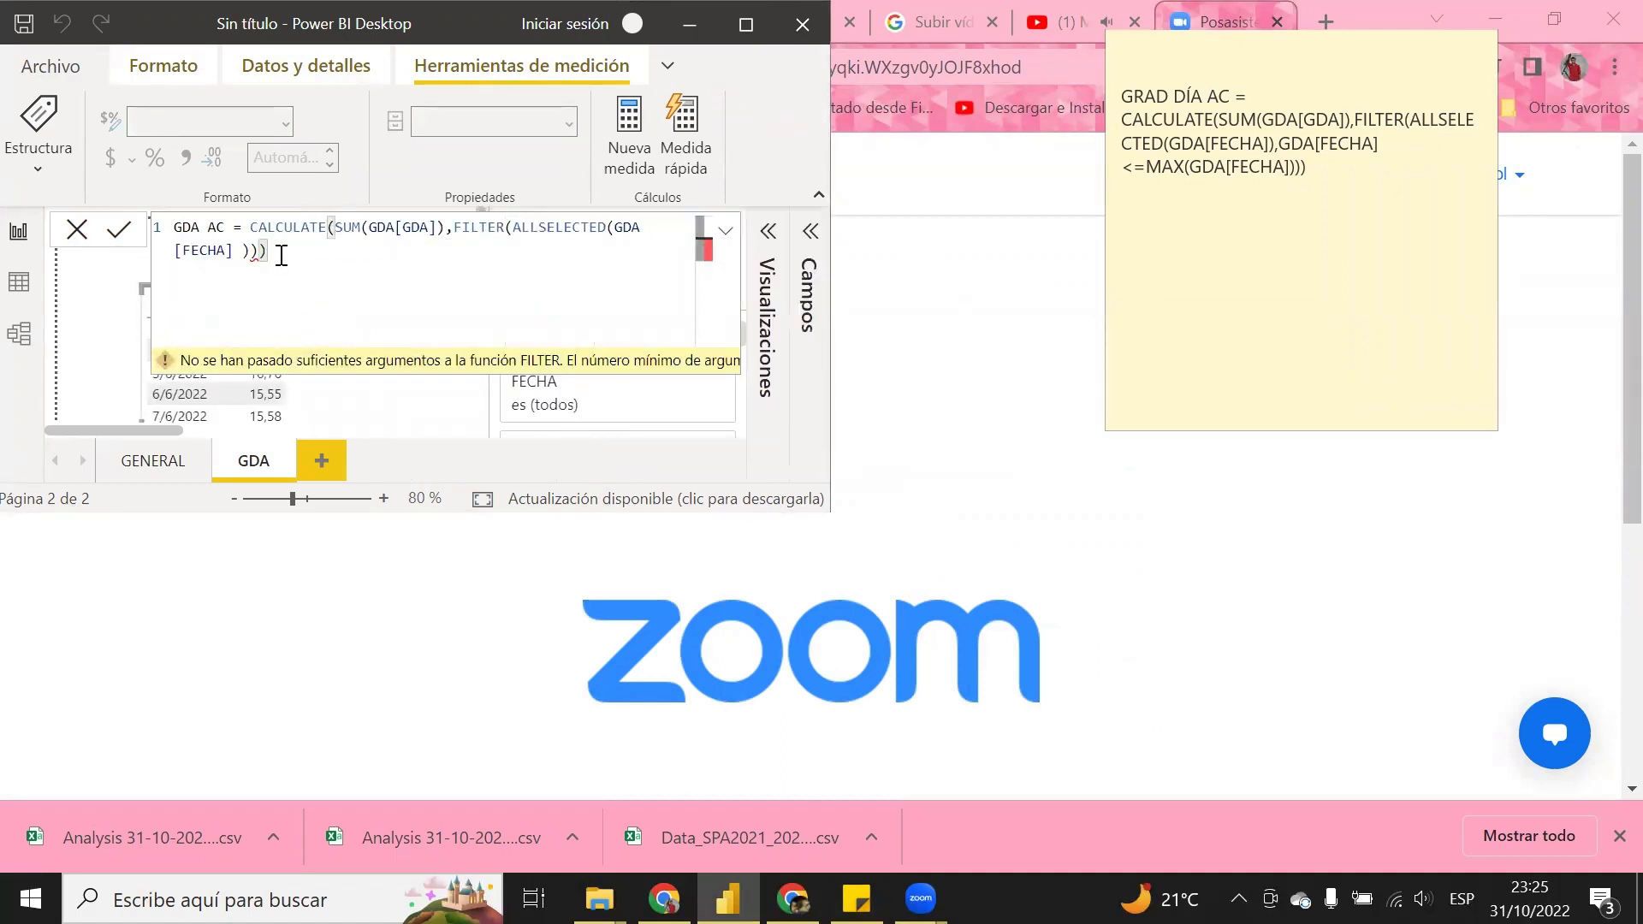
# - Close the ALLSELECTED argument after GDA[FECHA], add a comma, and remove the surplus closing parentheses from the GDA AC formula
pyautogui.click(234, 251)
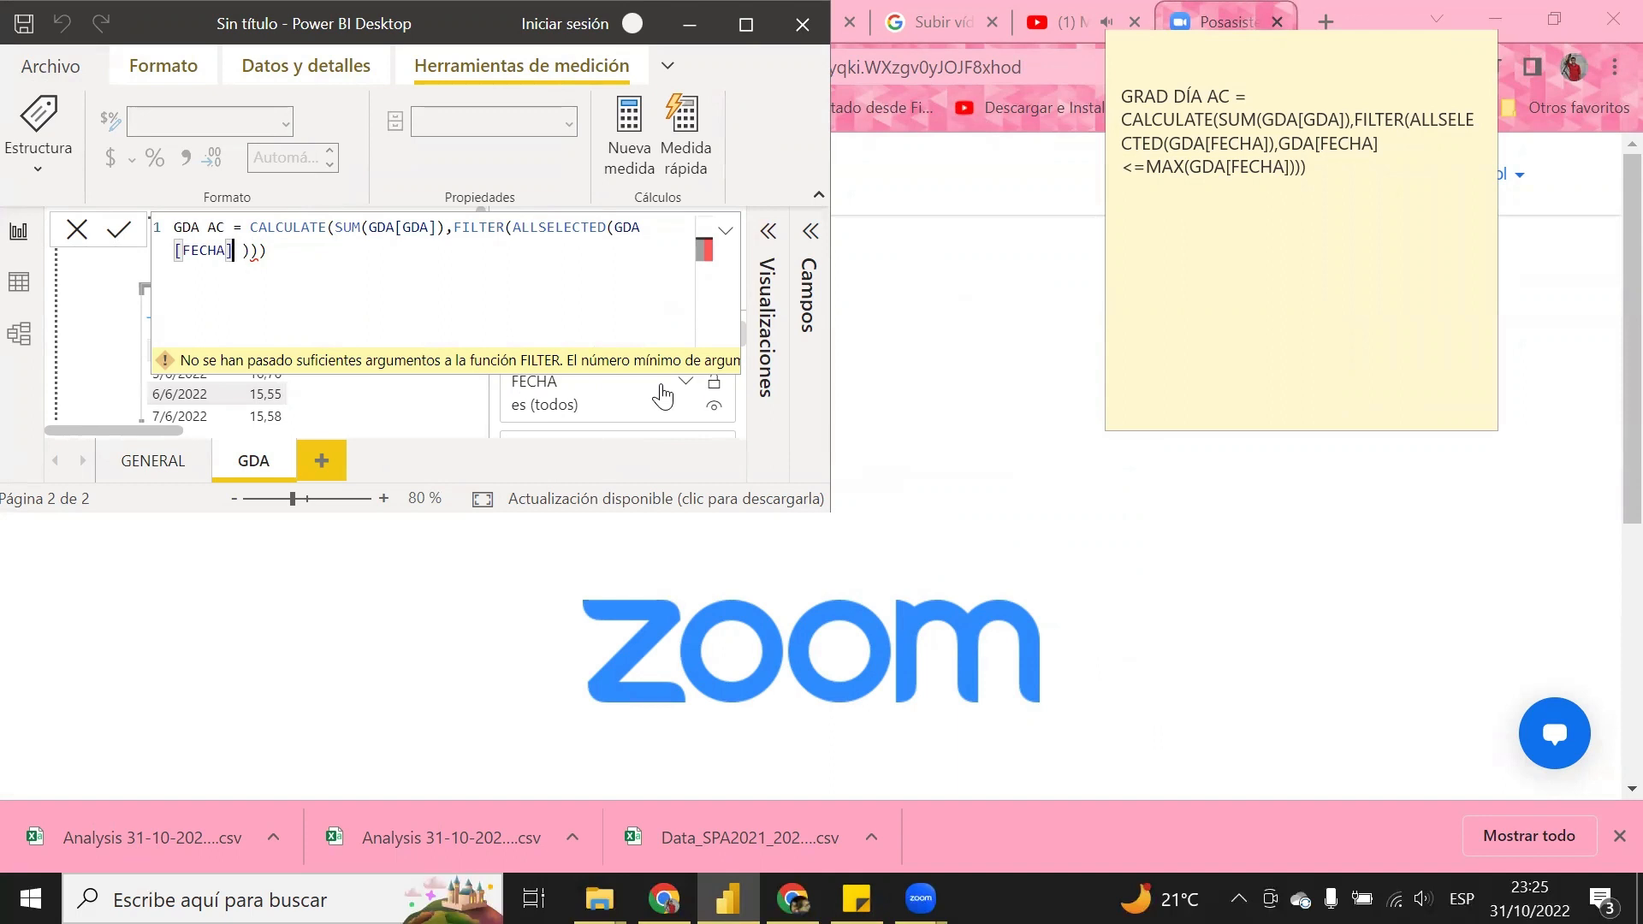
pyautogui.write(')')
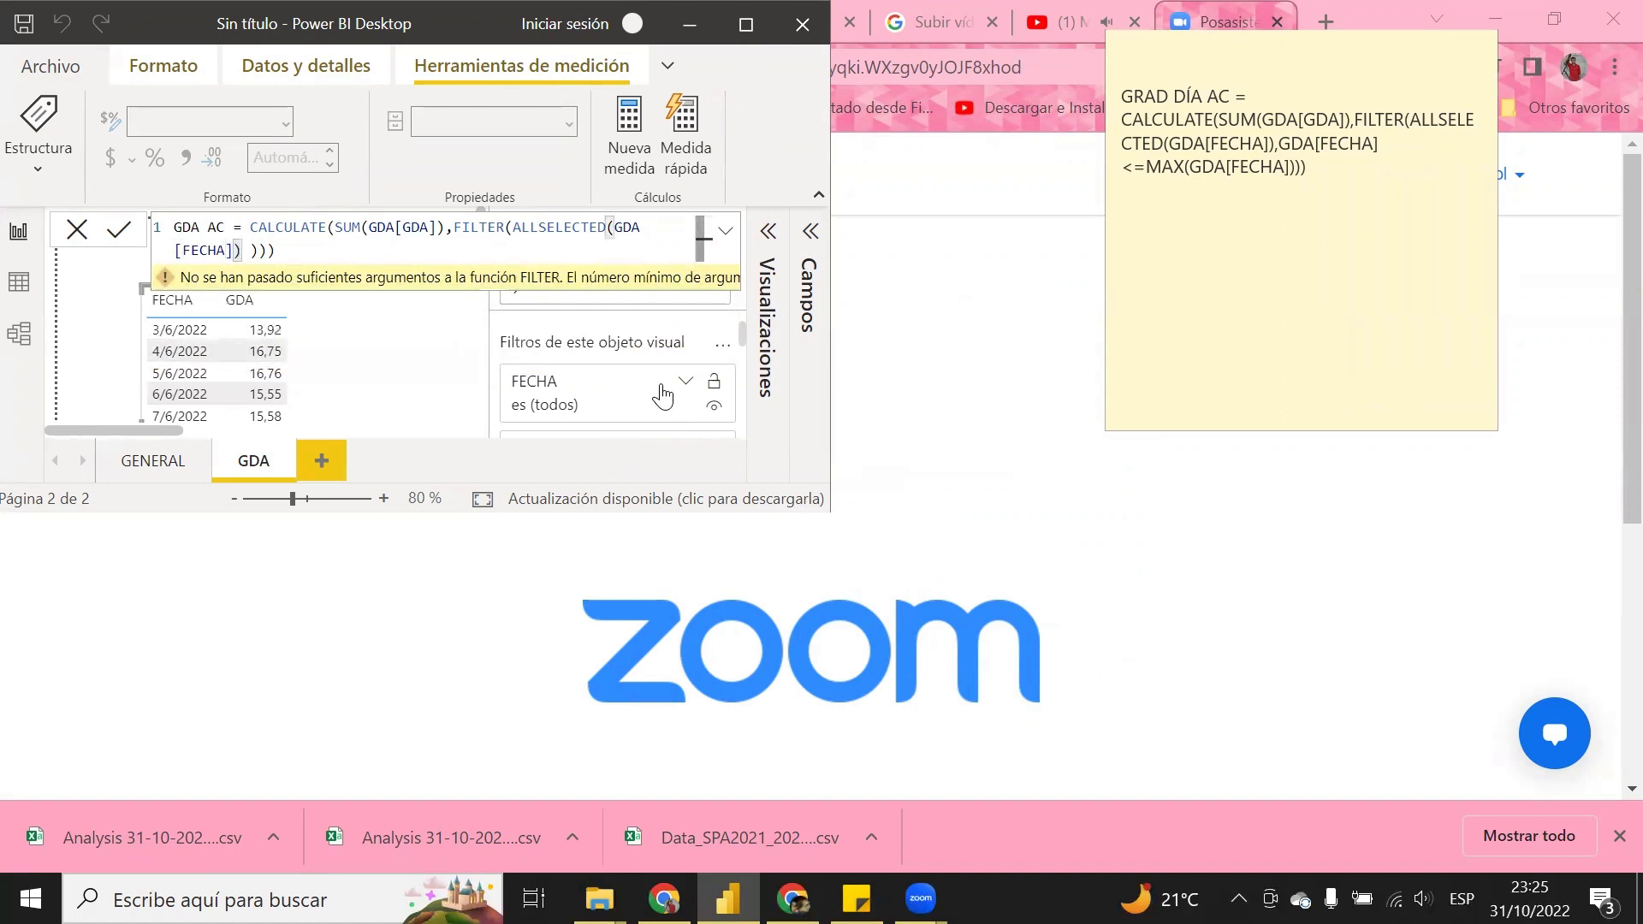
pyautogui.write(',')
pyautogui.hotkey('shift', 'End')
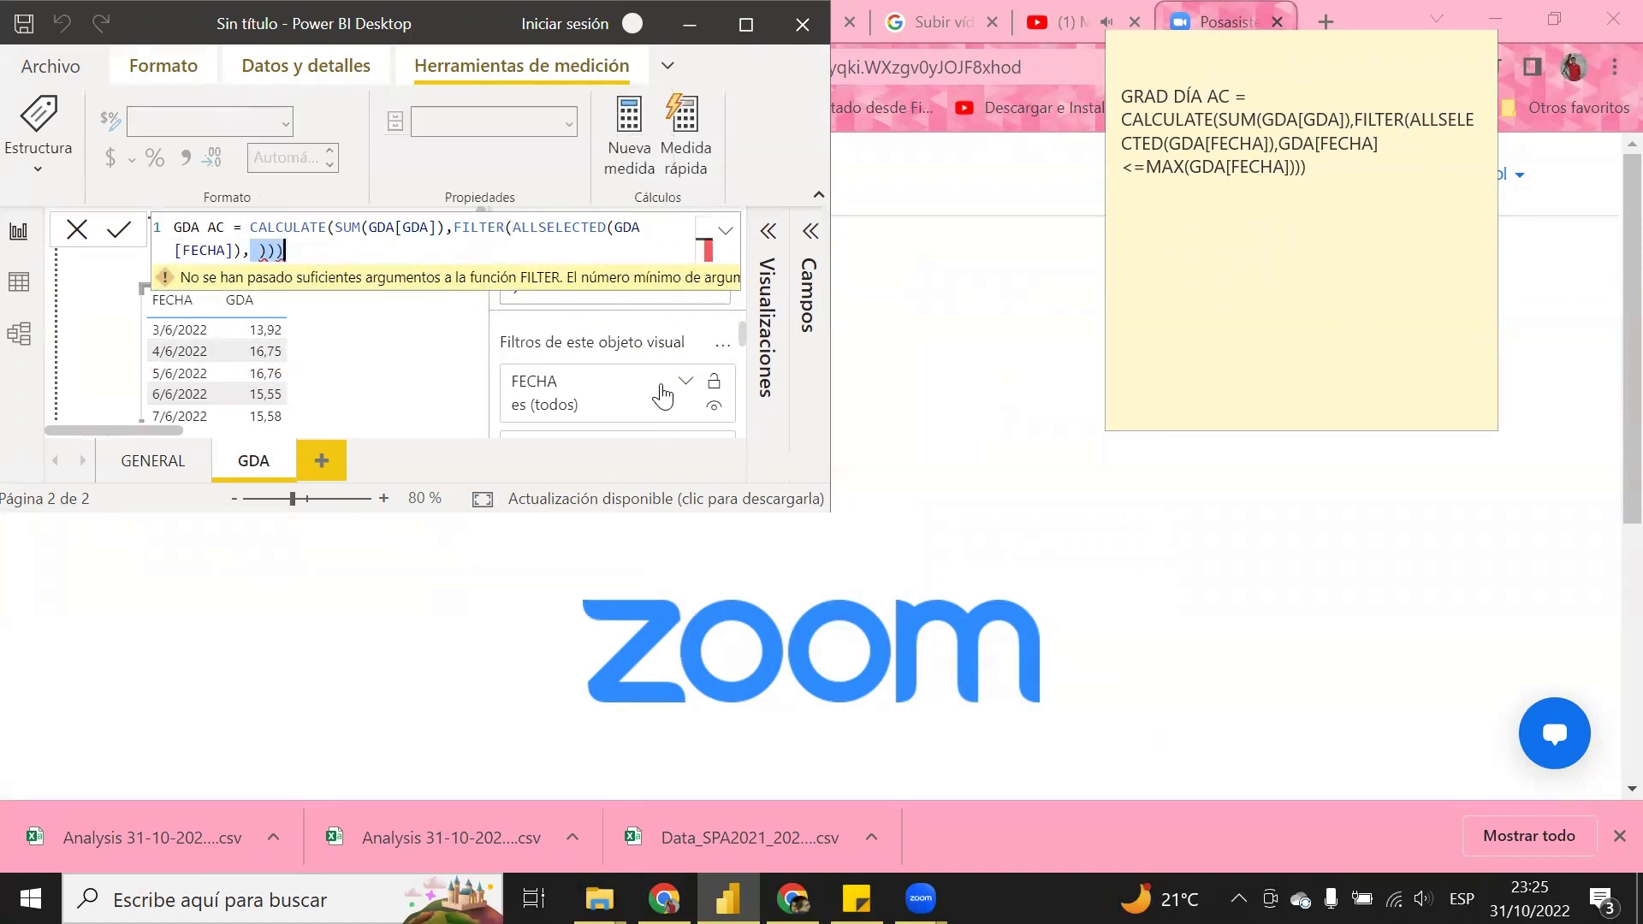
pyautogui.press('BackSpace')
# - Add the GDA[FECHA] column at the end of the formula as the start of the FILTER condition
pyautogui.press('Up')
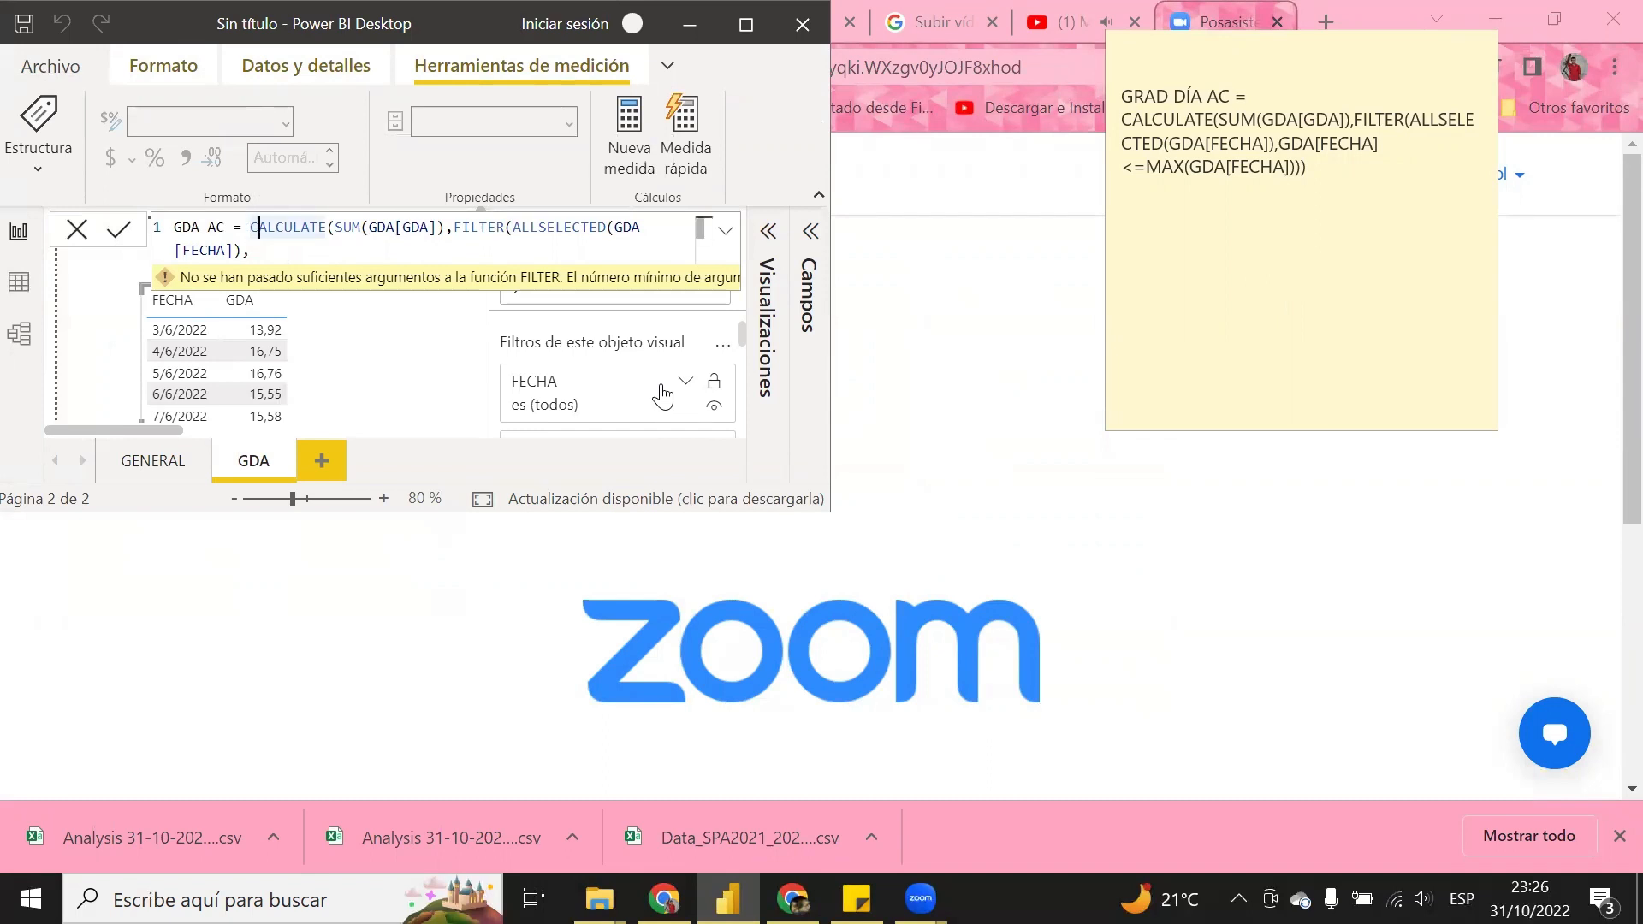
pyautogui.press('Right')
pyautogui.press('Right')
pyautogui.press('Right')
pyautogui.press('Right')
pyautogui.press('Right')
pyautogui.press('Right')
pyautogui.press('Right')
pyautogui.press('Right')
pyautogui.press('Right')
pyautogui.press('Right')
pyautogui.press('Right')
pyautogui.press('Right')
pyautogui.press('Right')
pyautogui.press('Right')
pyautogui.press('Right')
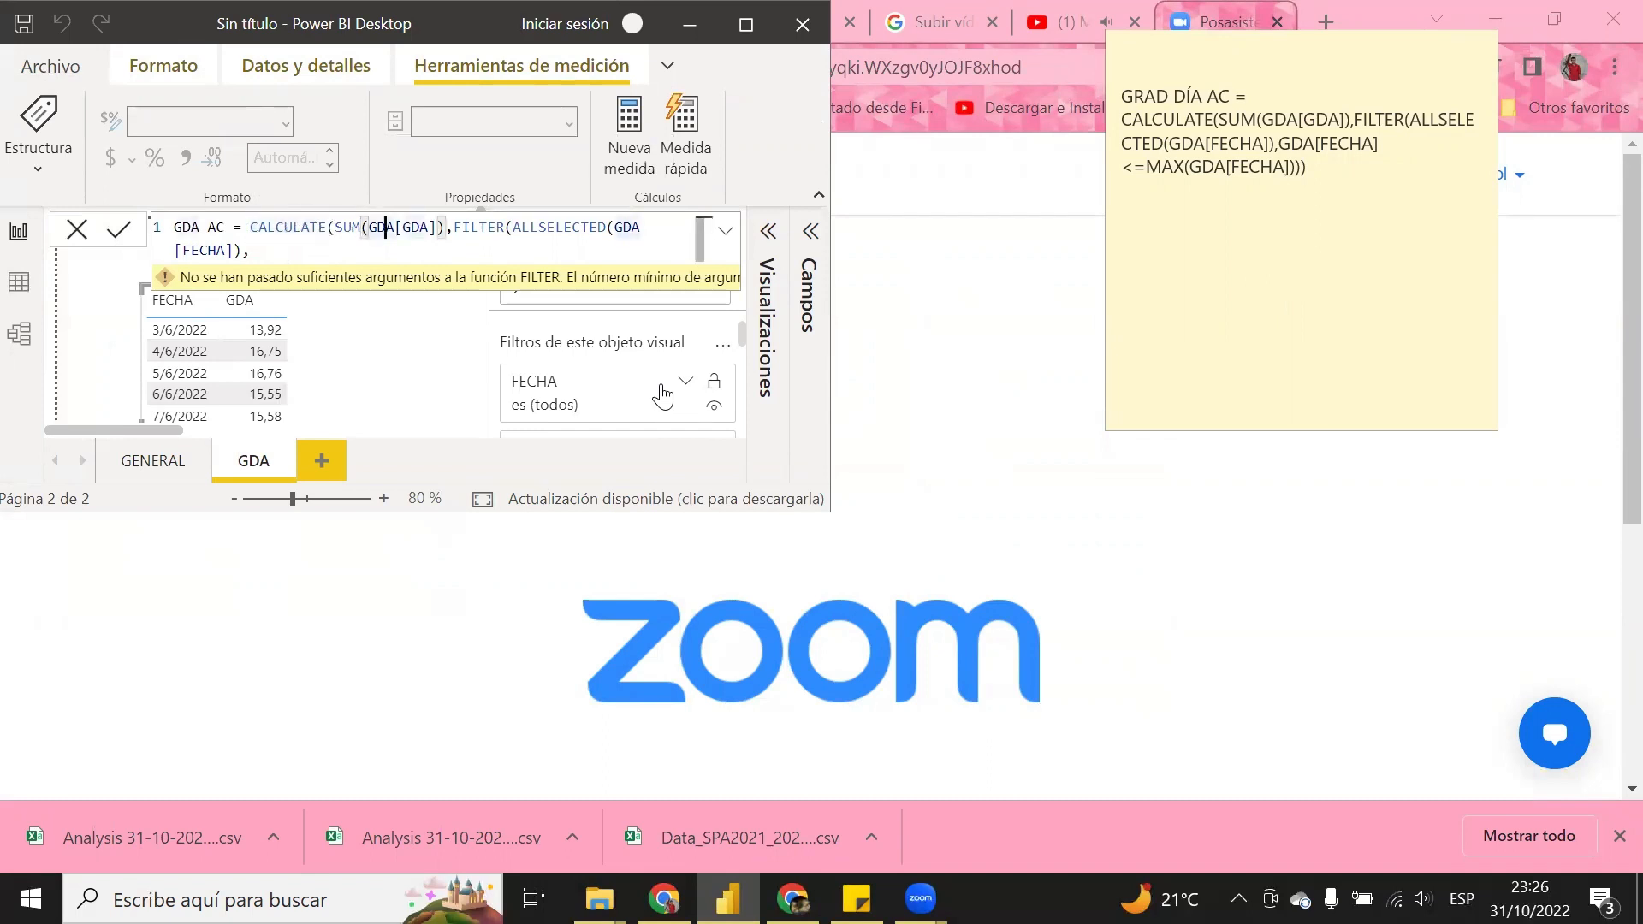
pyautogui.press('Right')
pyautogui.press('Right')
pyautogui.press('Right')
pyautogui.press('Right')
pyautogui.press('Right')
pyautogui.press('Right')
pyautogui.press('Right')
pyautogui.press('Right')
pyautogui.press('Right')
pyautogui.press('Right')
pyautogui.press('Right')
pyautogui.press('Right')
pyautogui.press('Right')
pyautogui.press('Right')
pyautogui.press('Right')
pyautogui.press('Right')
pyautogui.press('Right')
pyautogui.press('Right')
pyautogui.press('Right')
pyautogui.press('Right')
pyautogui.press('Right')
pyautogui.press('Right')
pyautogui.press('Right')
pyautogui.press('Right')
pyautogui.press('Right')
pyautogui.press('End')
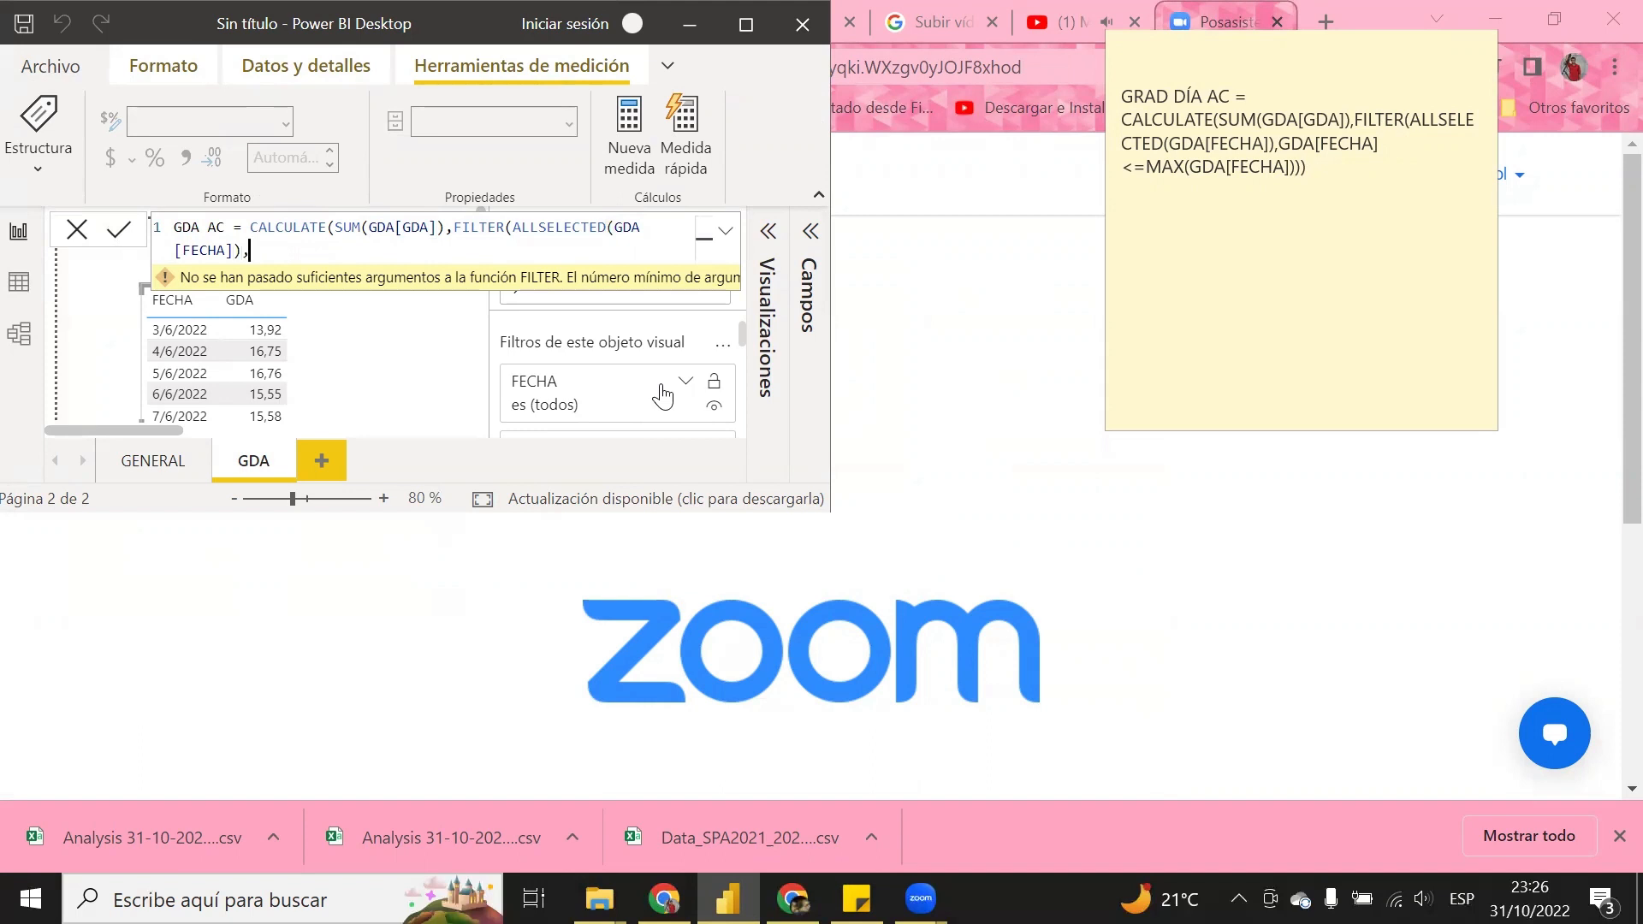
pyautogui.write('GDA')
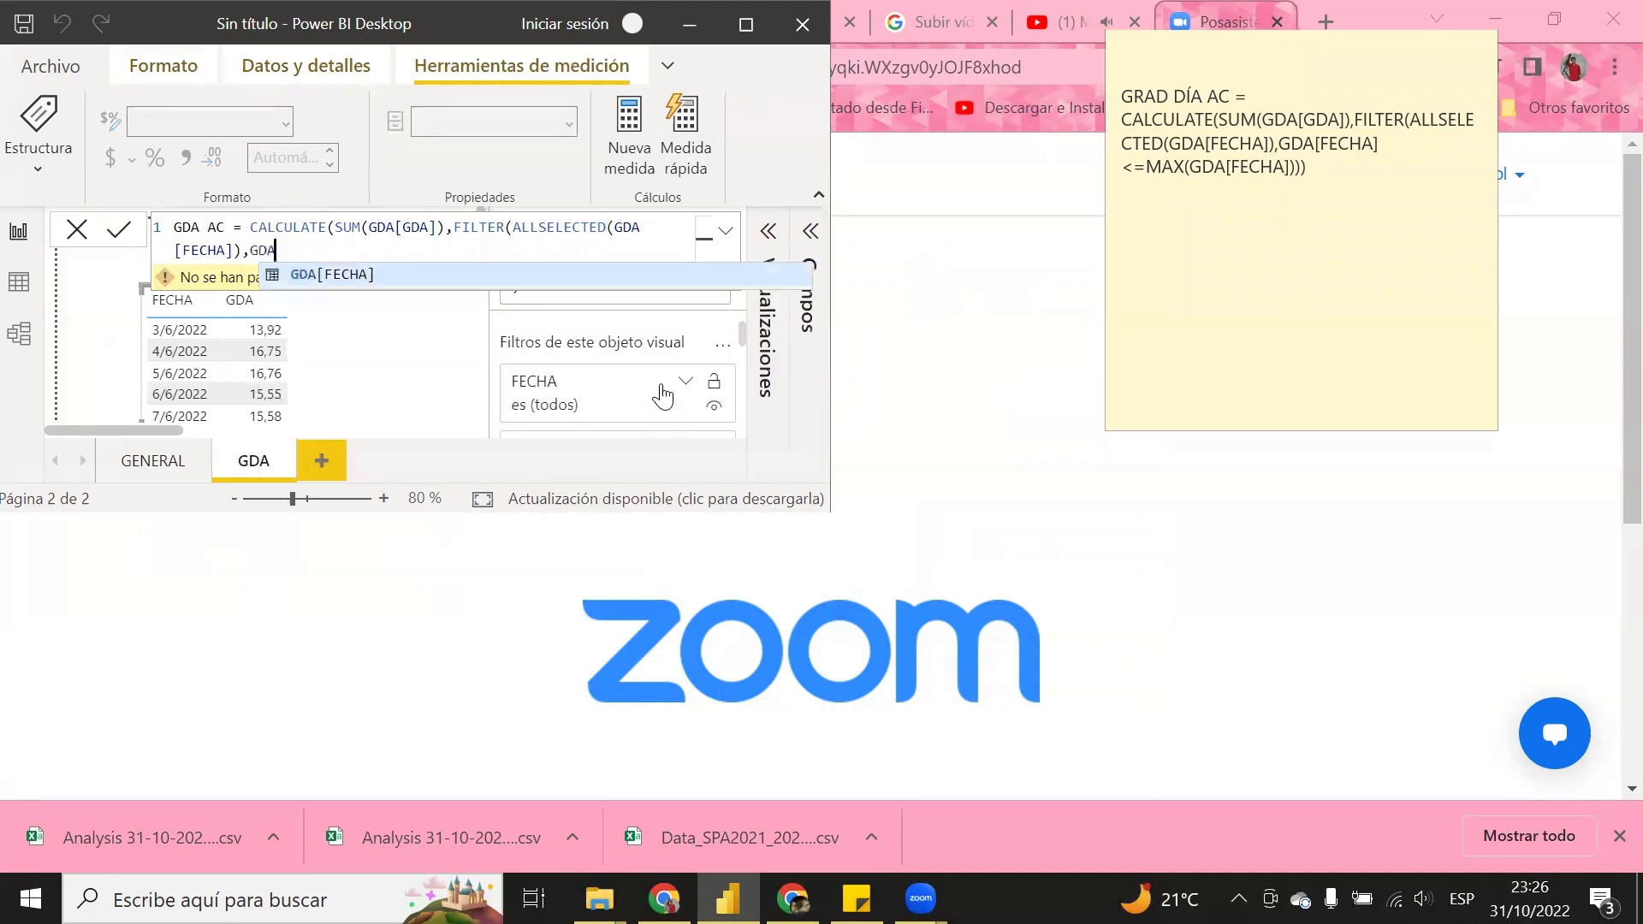
pyautogui.click(323, 275)
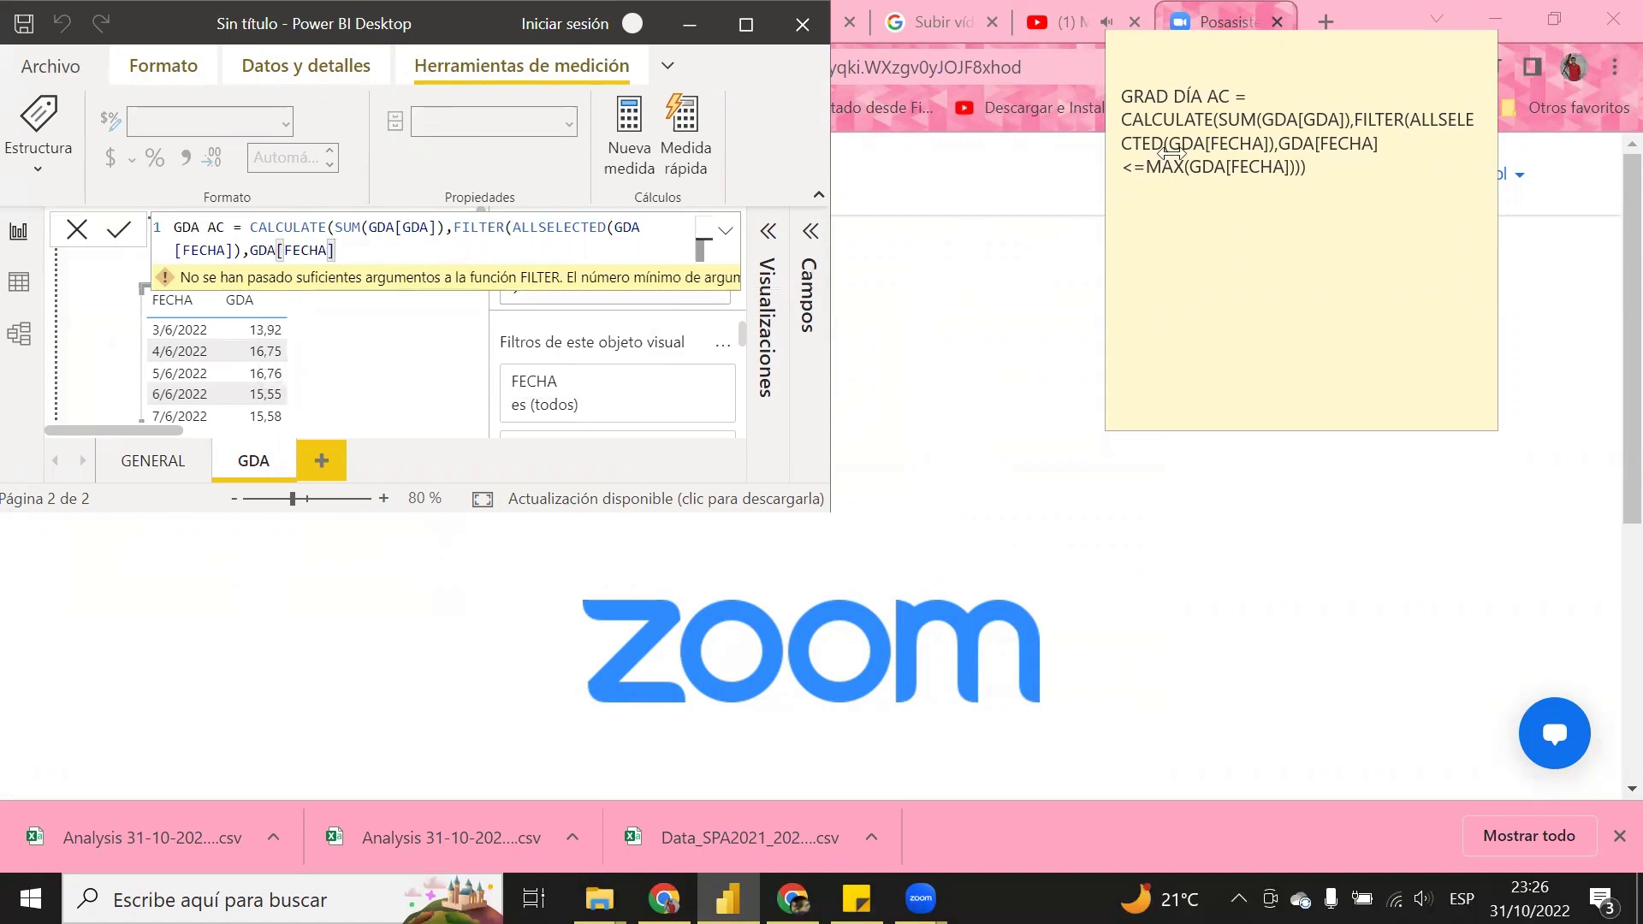
# - Copy the <= operator from the sticky note's reference formula and paste it after GDA[FECHA] in the measure
pyautogui.click(1127, 169)
pyautogui.moveTo(1148, 169); pyautogui.dragTo(1130, 171)
pyautogui.hotkey('ctrl', 'c')
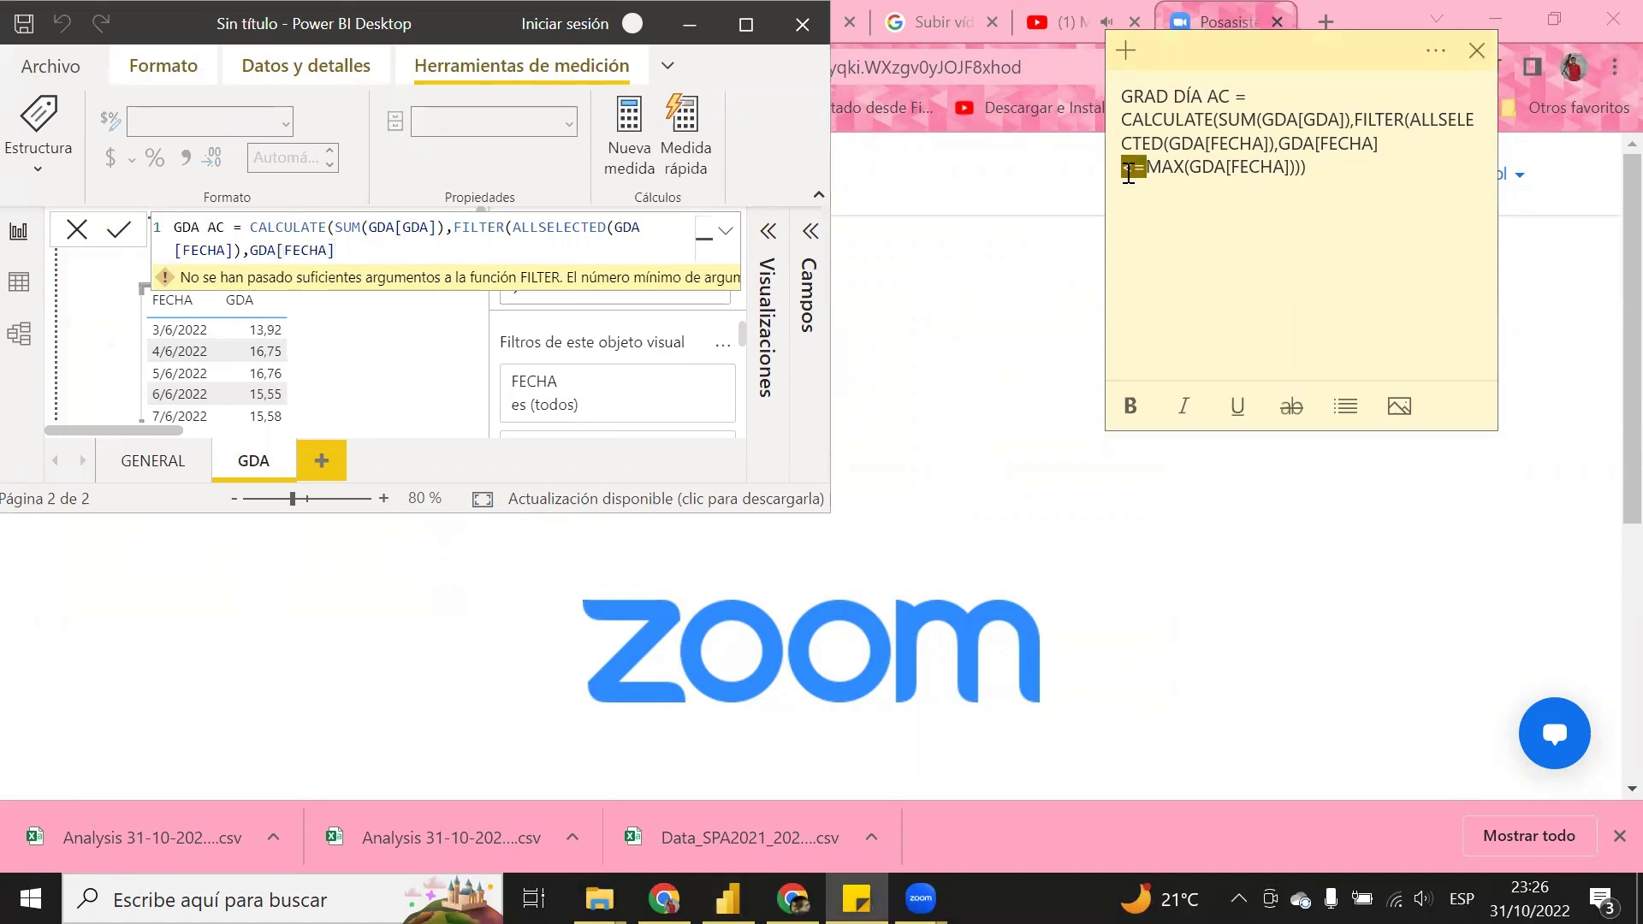
pyautogui.click(336, 250)
pyautogui.hotkey('ctrl', 'v')
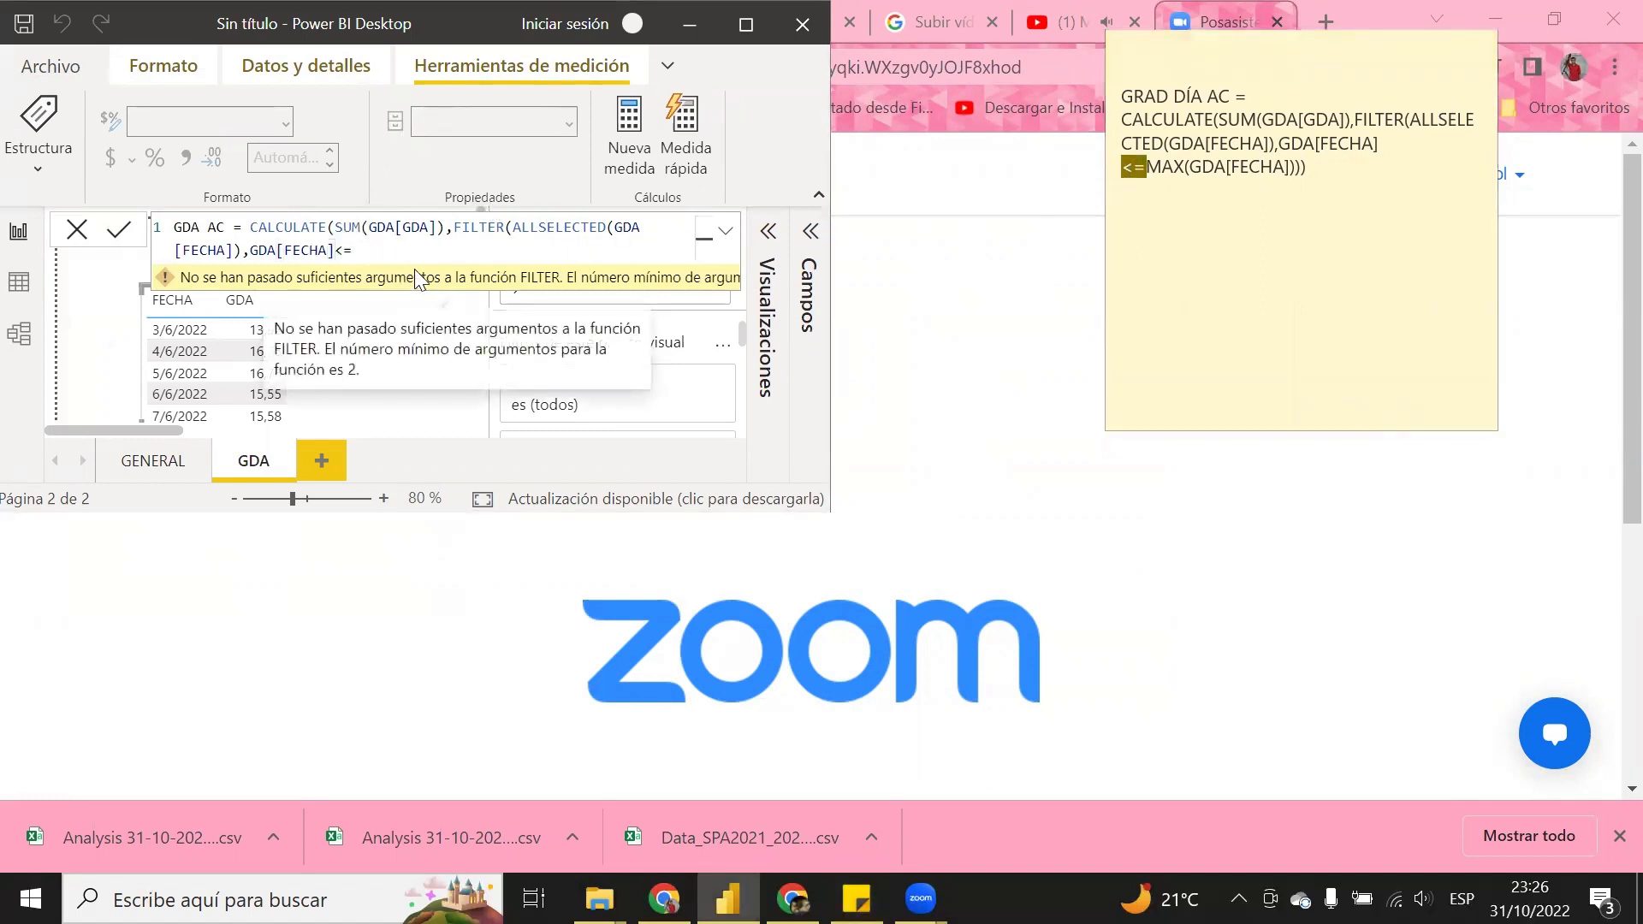
# - Complete the filter condition with MAX(GDA[FECHA]), close the FILTER and CALCULATE parentheses, and commit the GDA AC measure
pyautogui.write('MAX')
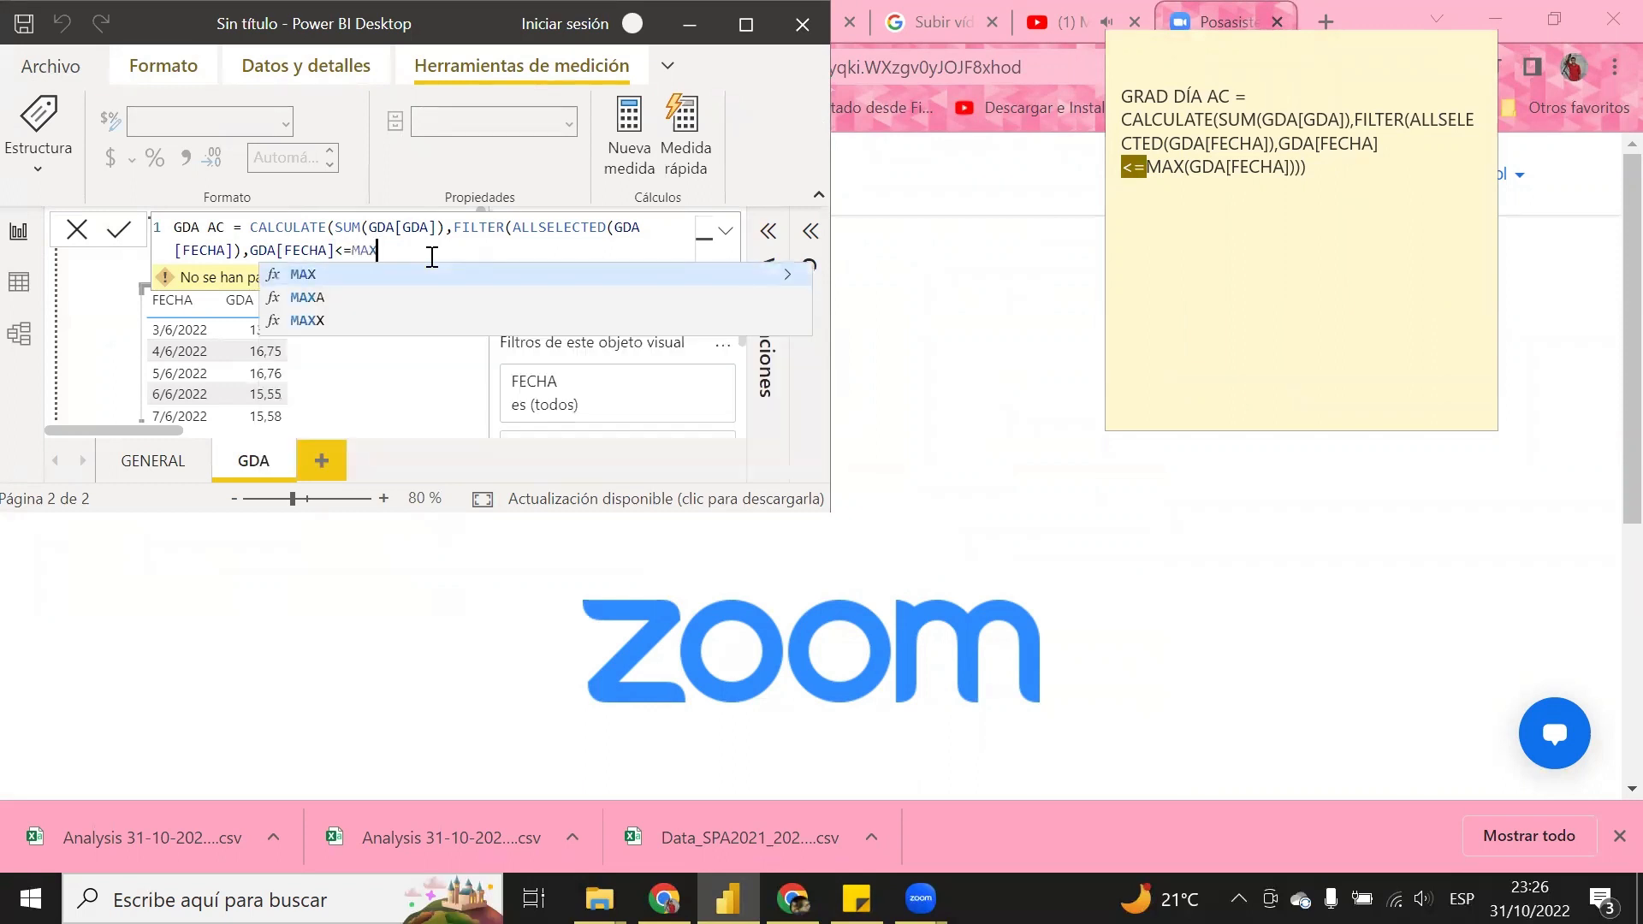
pyautogui.write('(')
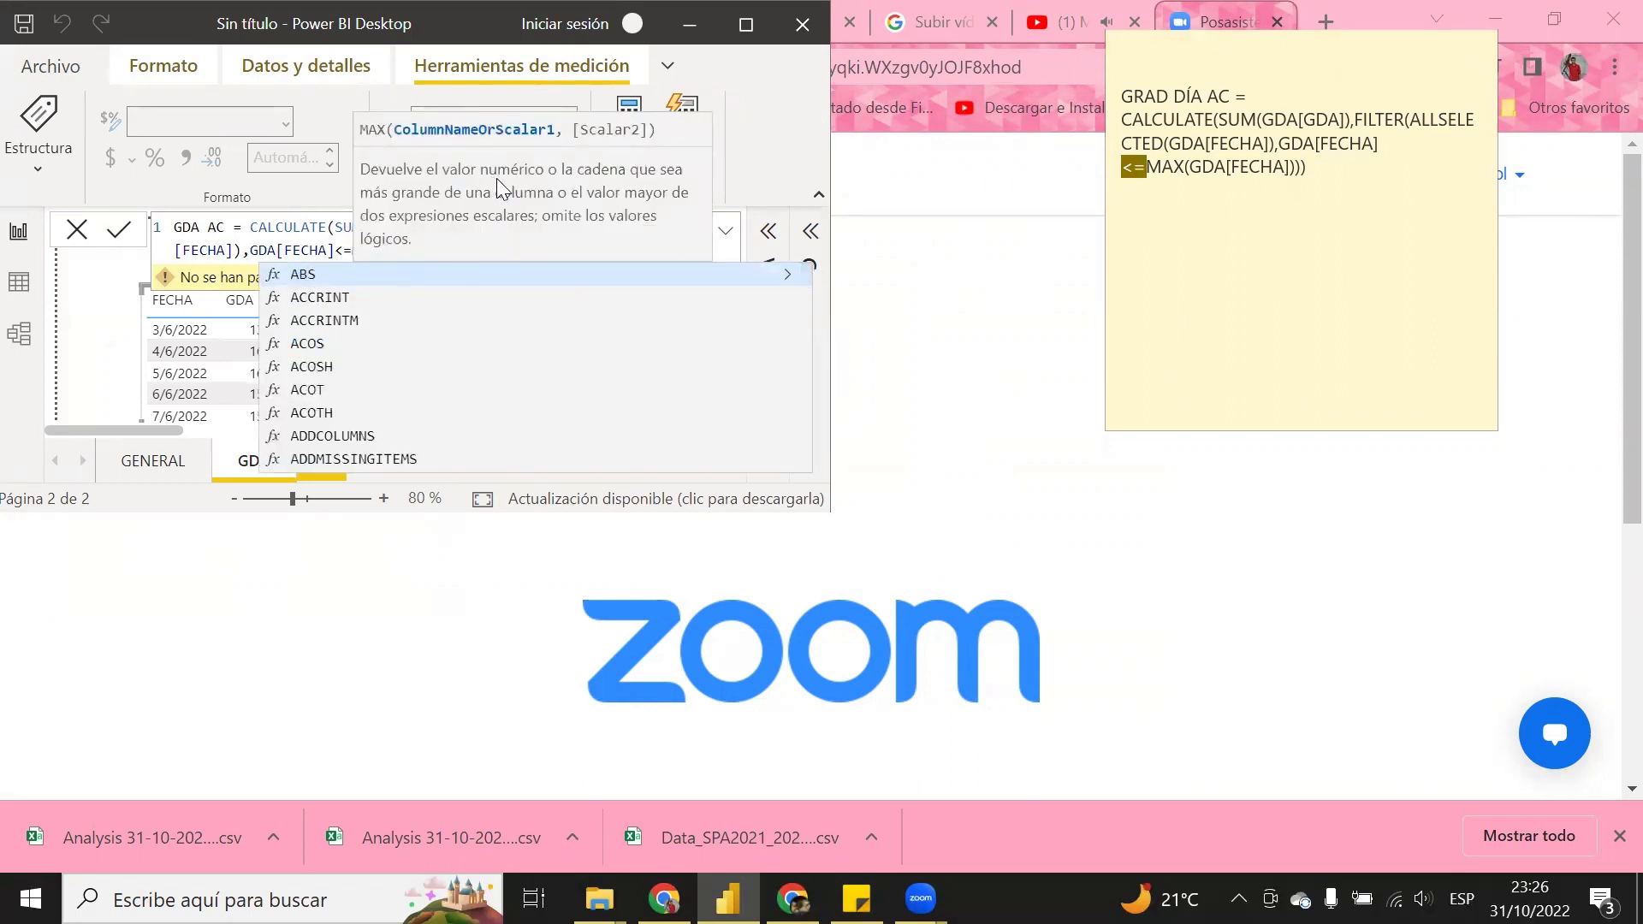
pyautogui.write('GDA')
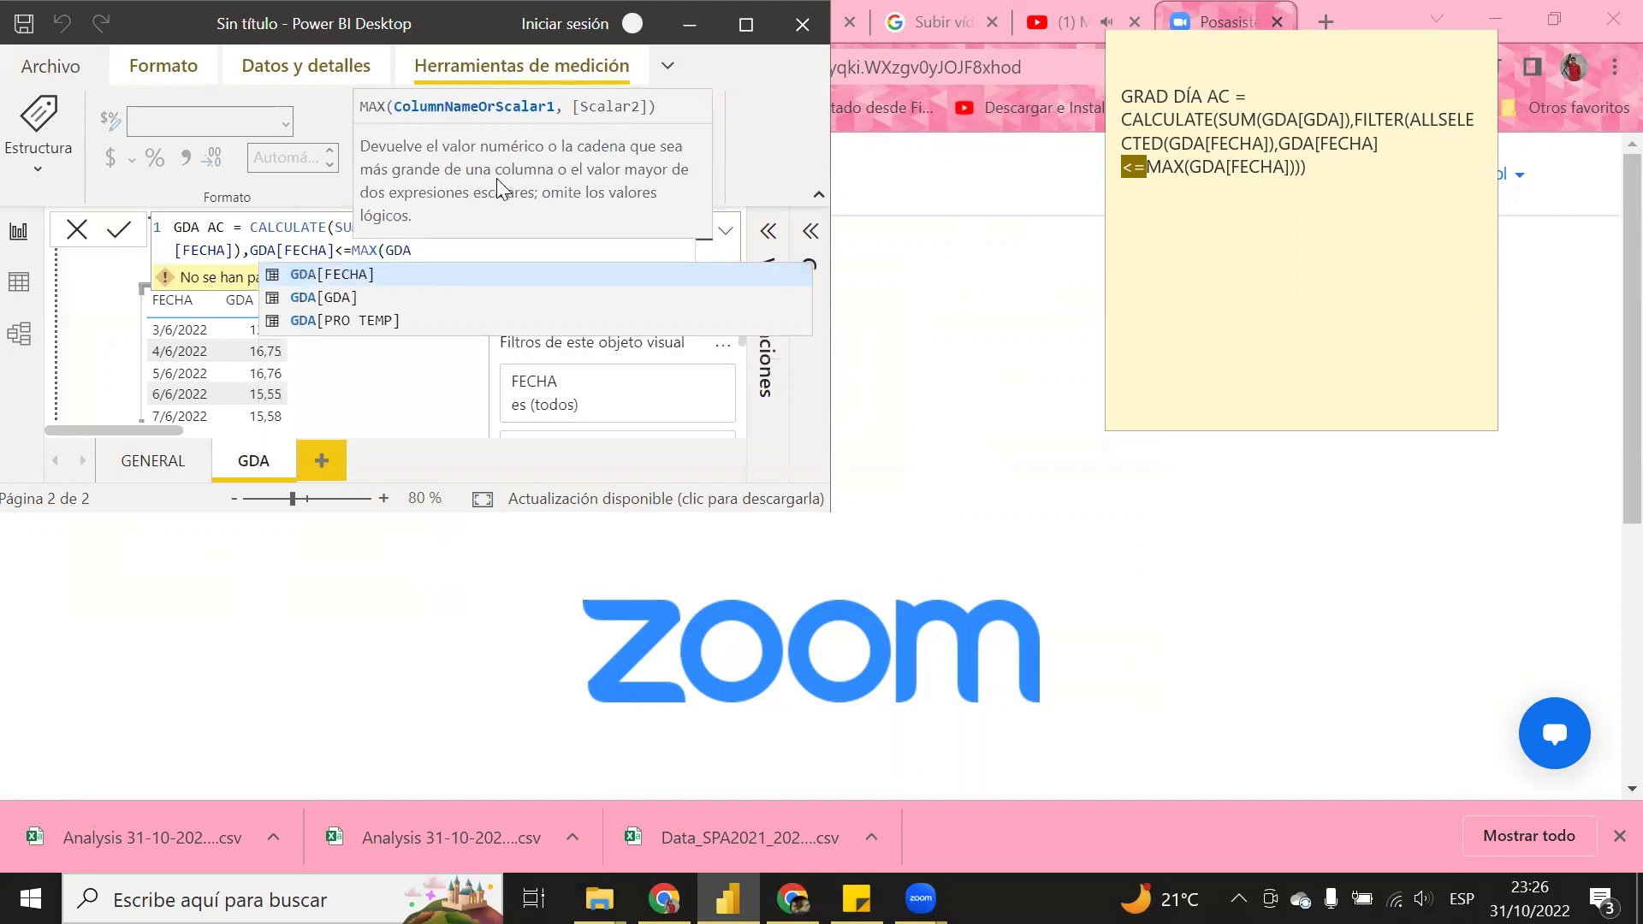
pyautogui.click(331, 279)
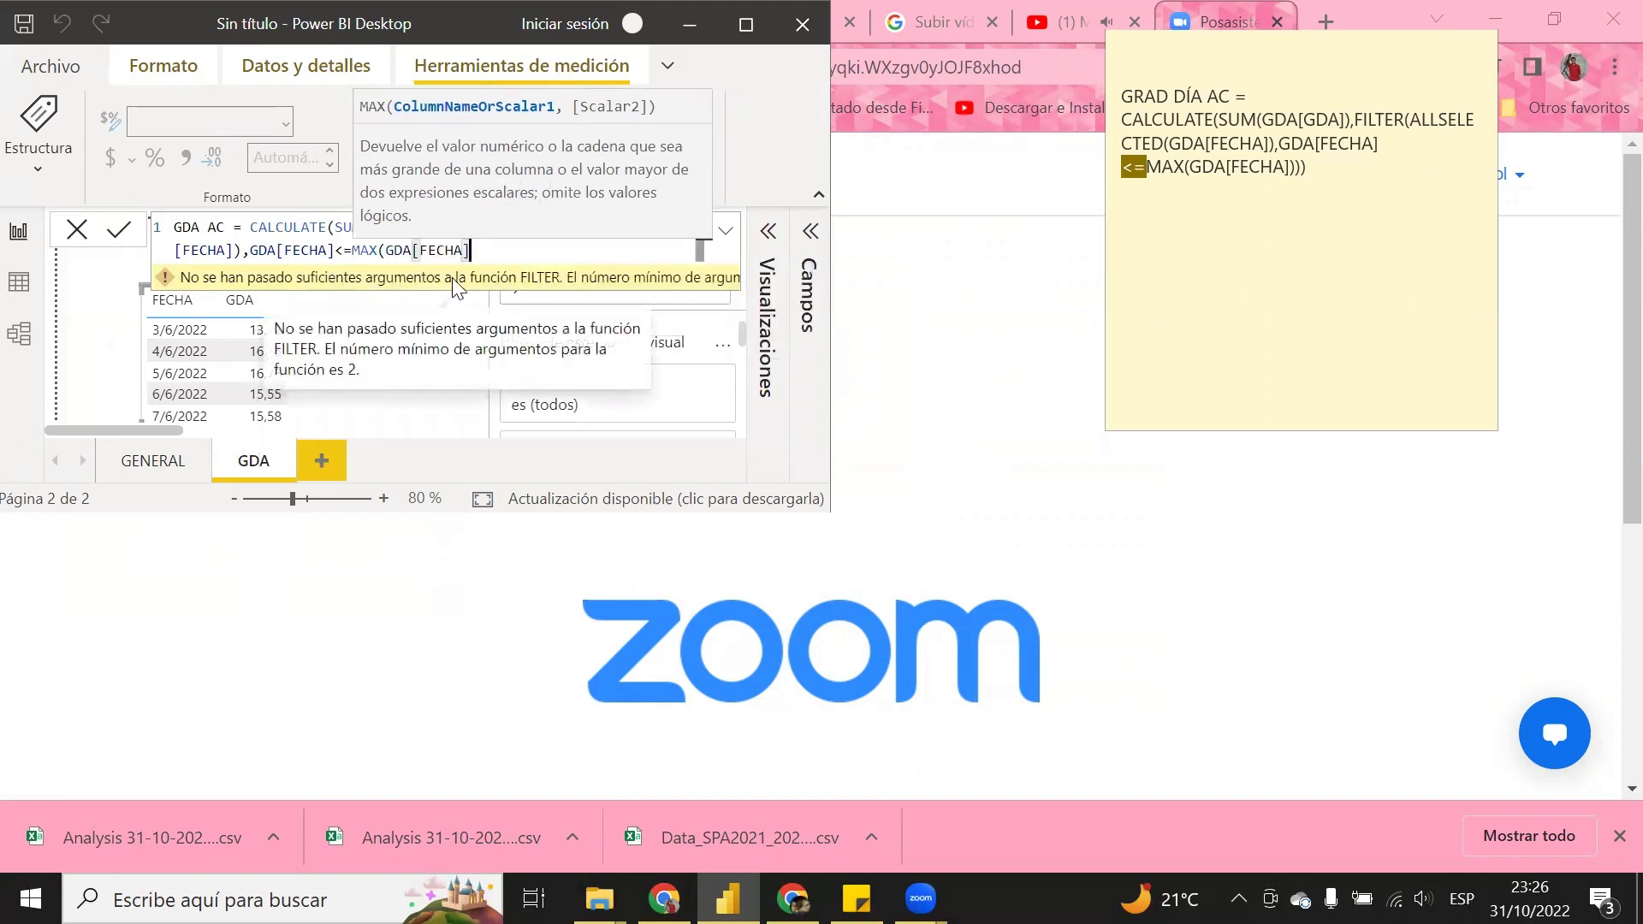
pyautogui.write(')')
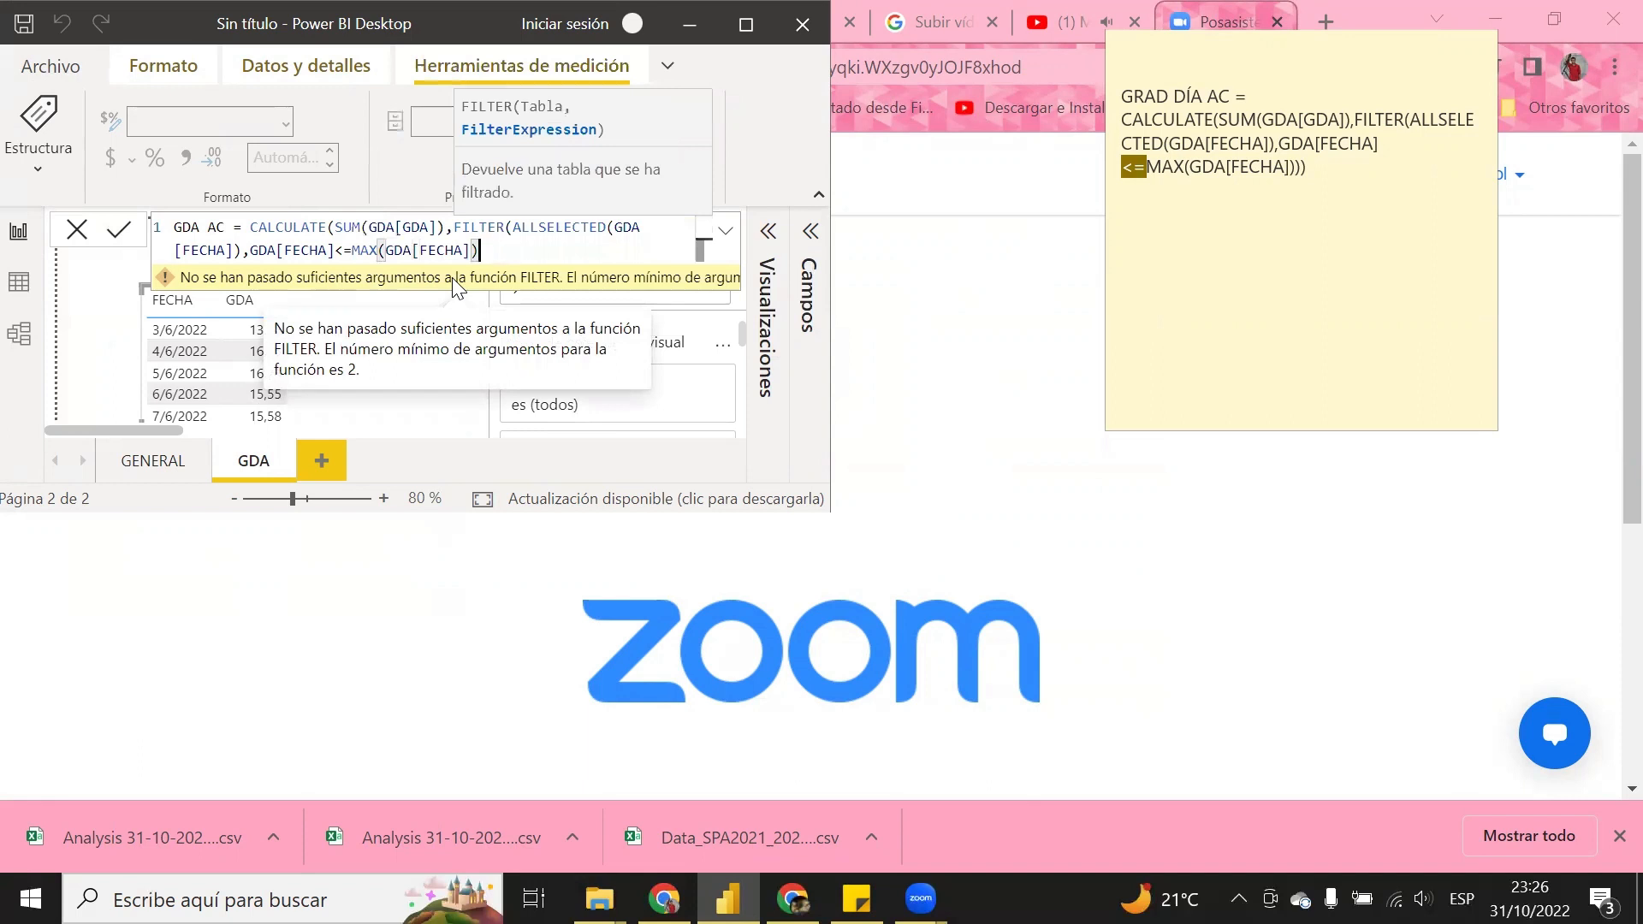
pyautogui.write('))')
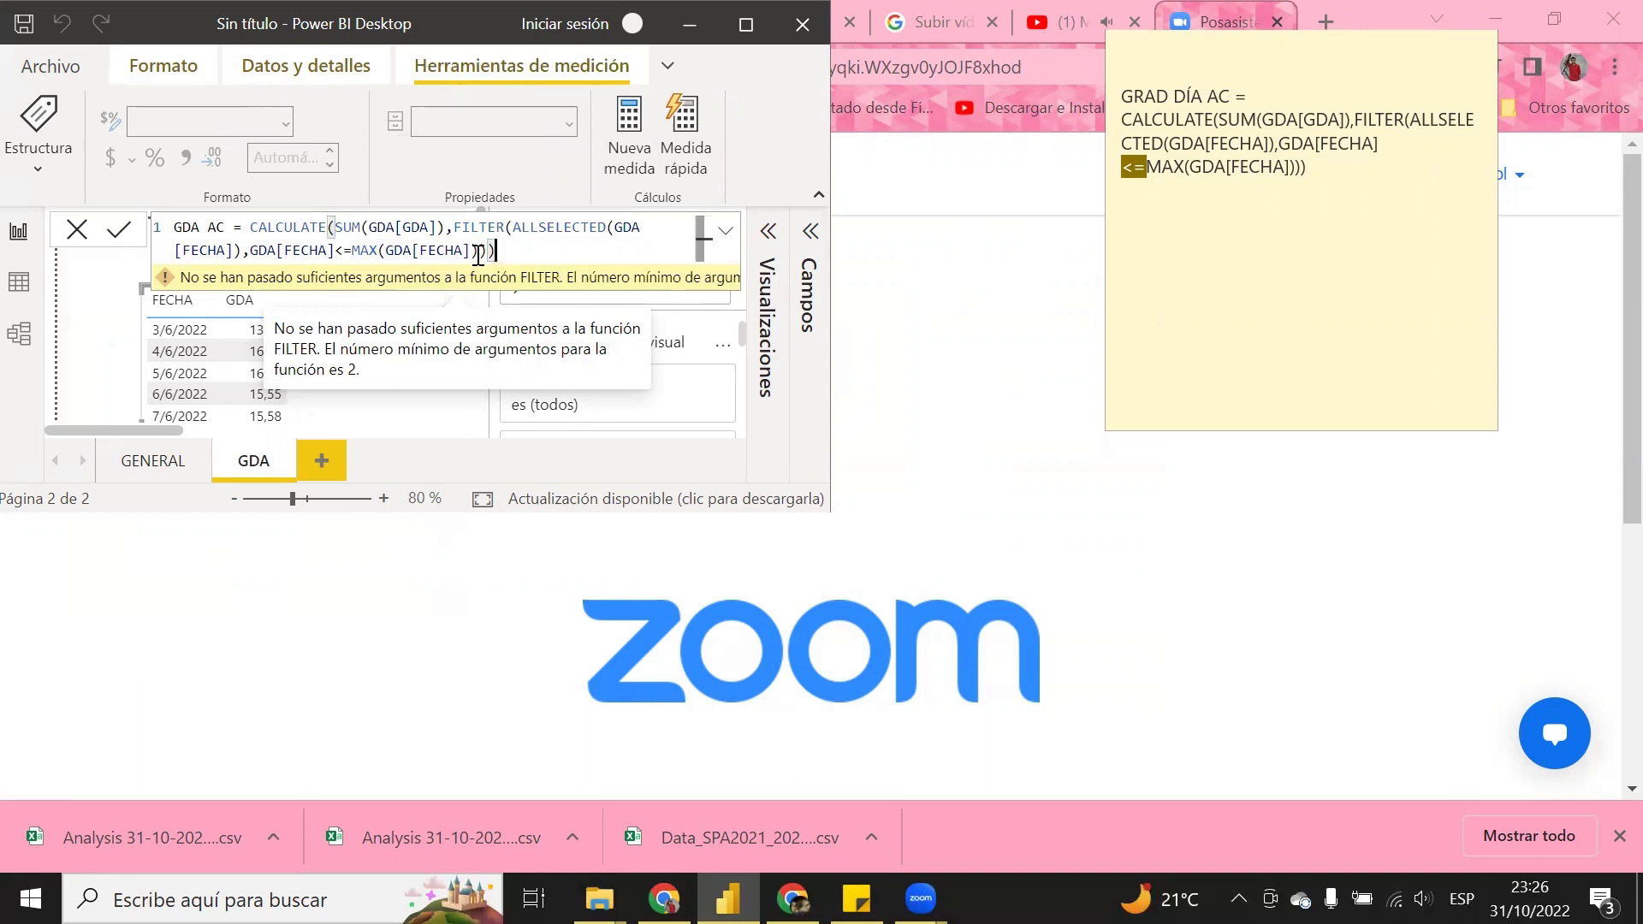
pyautogui.click(513, 229)
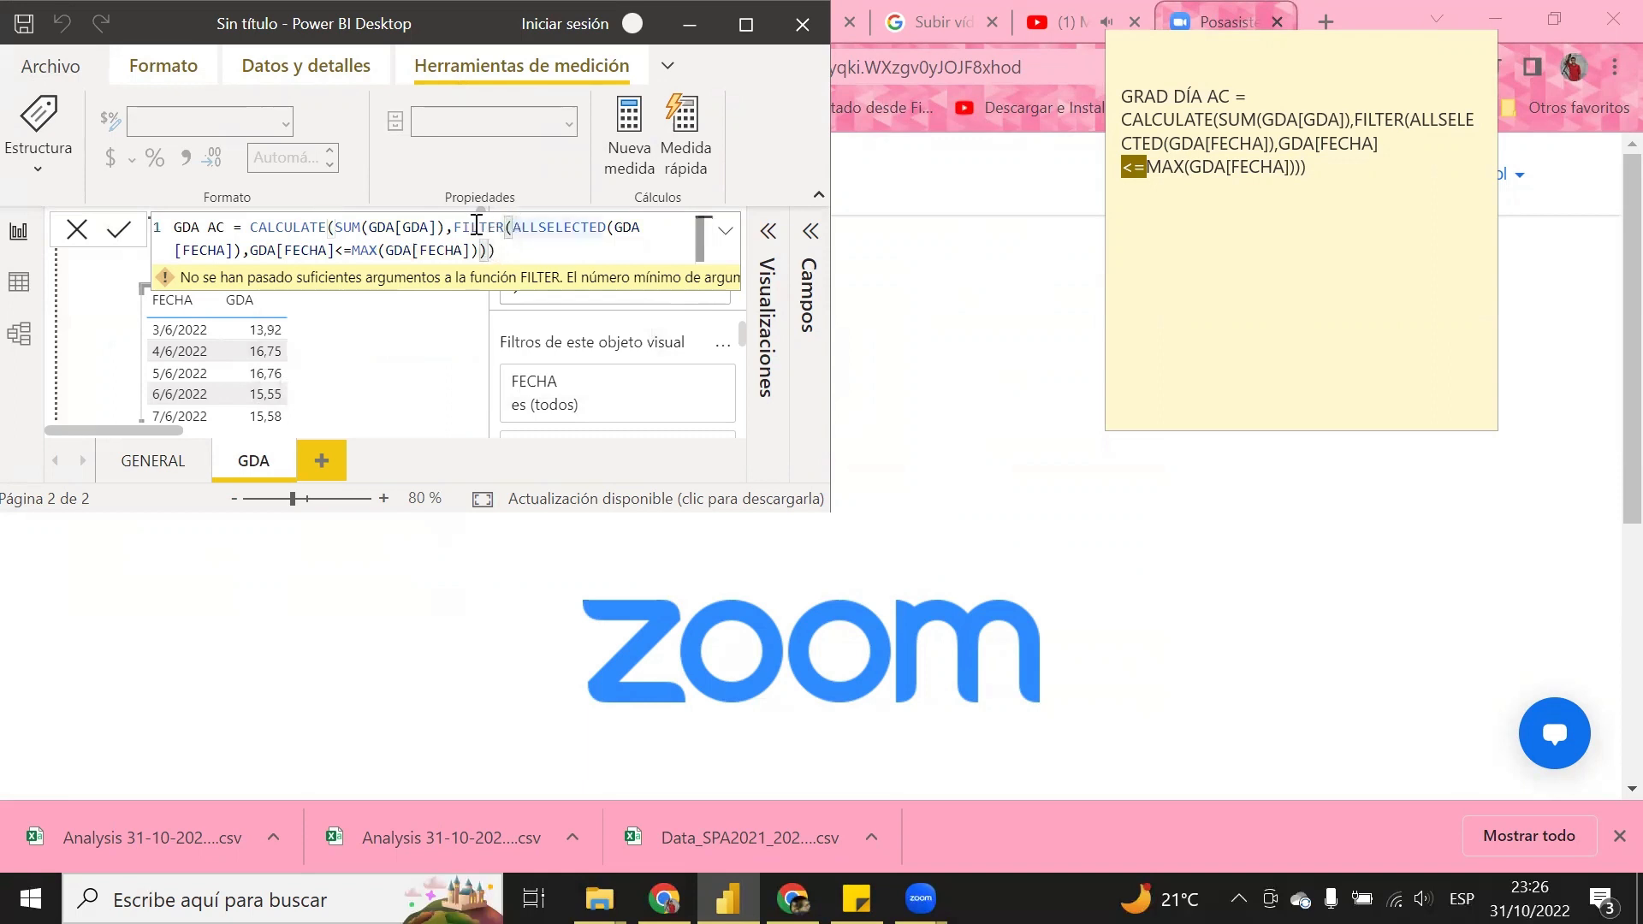
pyautogui.click(500, 251)
pyautogui.press('Return')
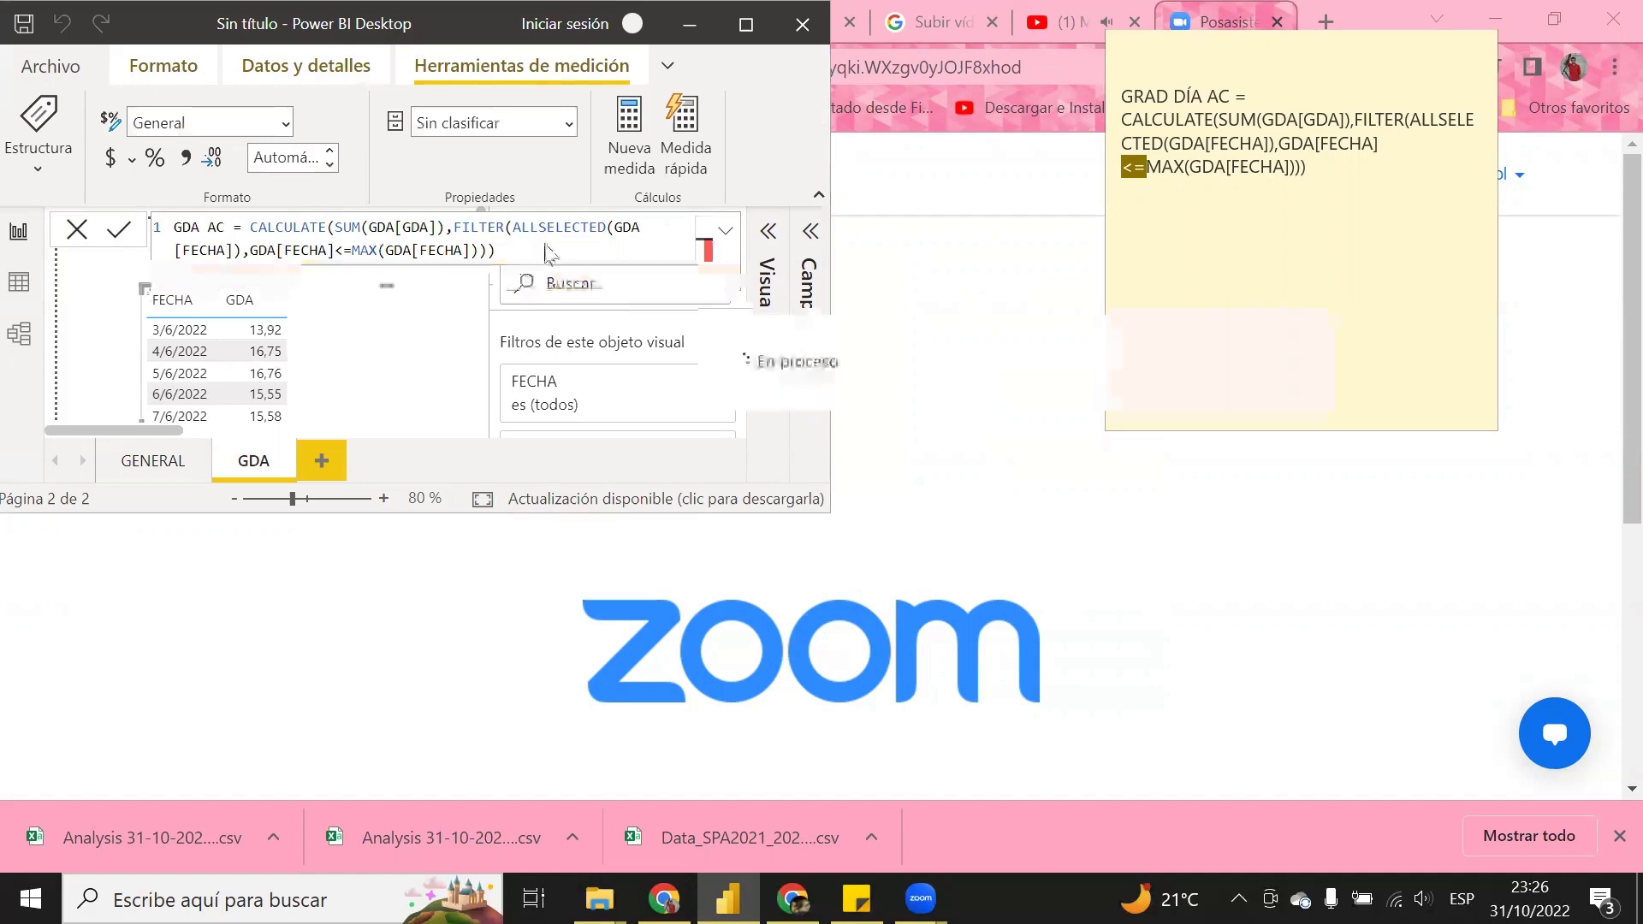
# - Maximize the Power BI window, expand the Visualizaciones and Campos panes, and add the GDA AC measure to the table
pyautogui.click(745, 24)
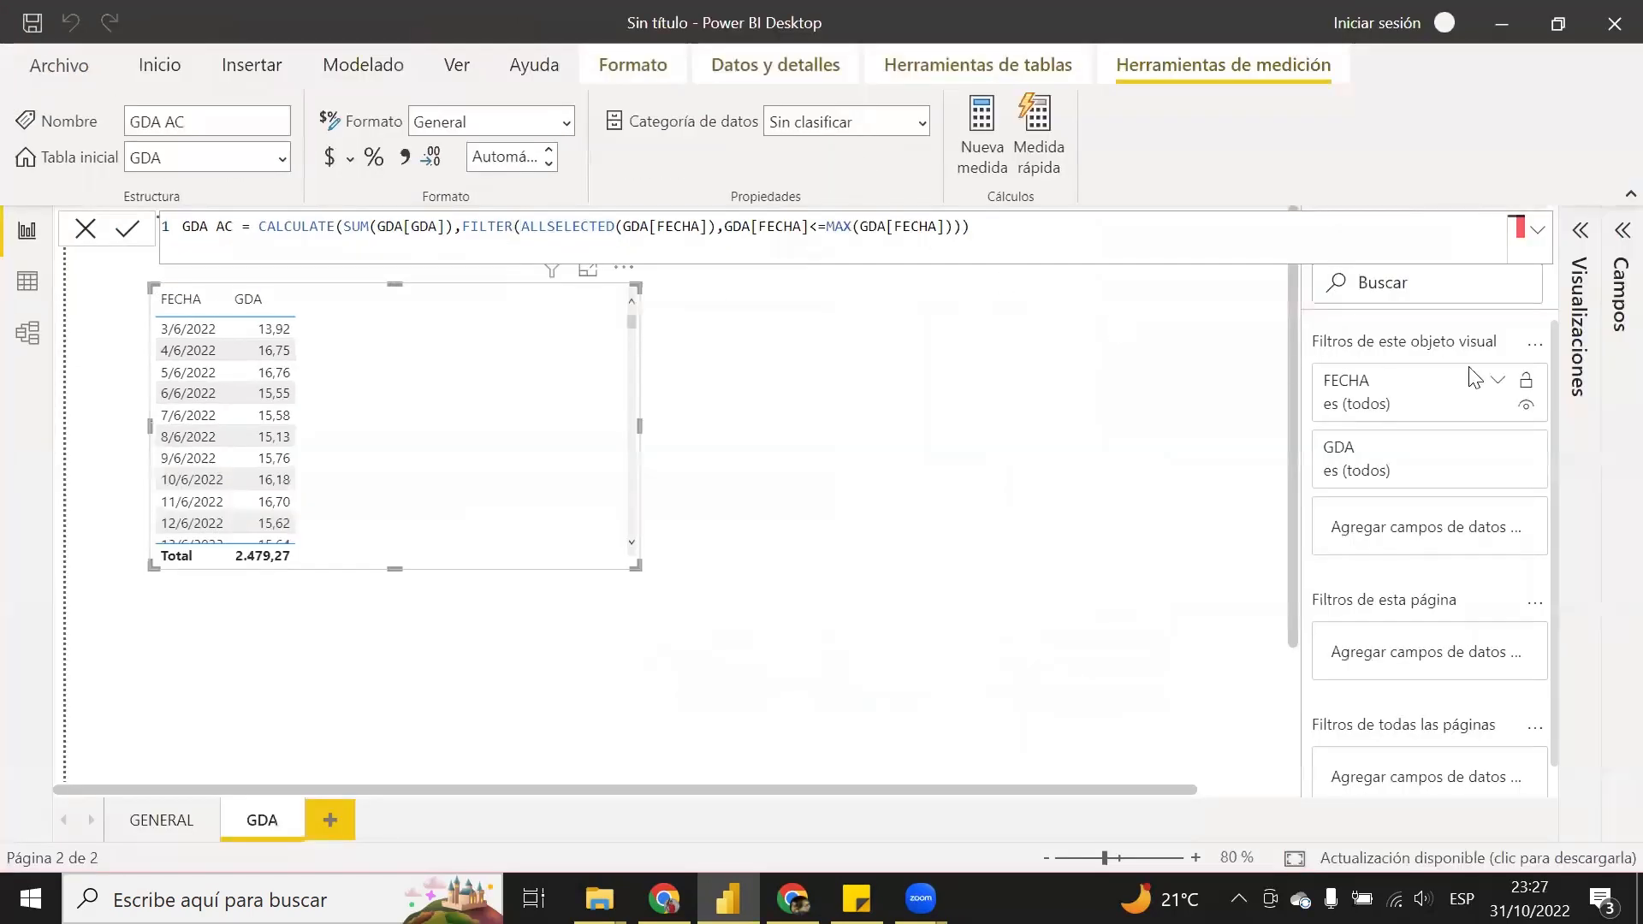
pyautogui.click(1580, 230)
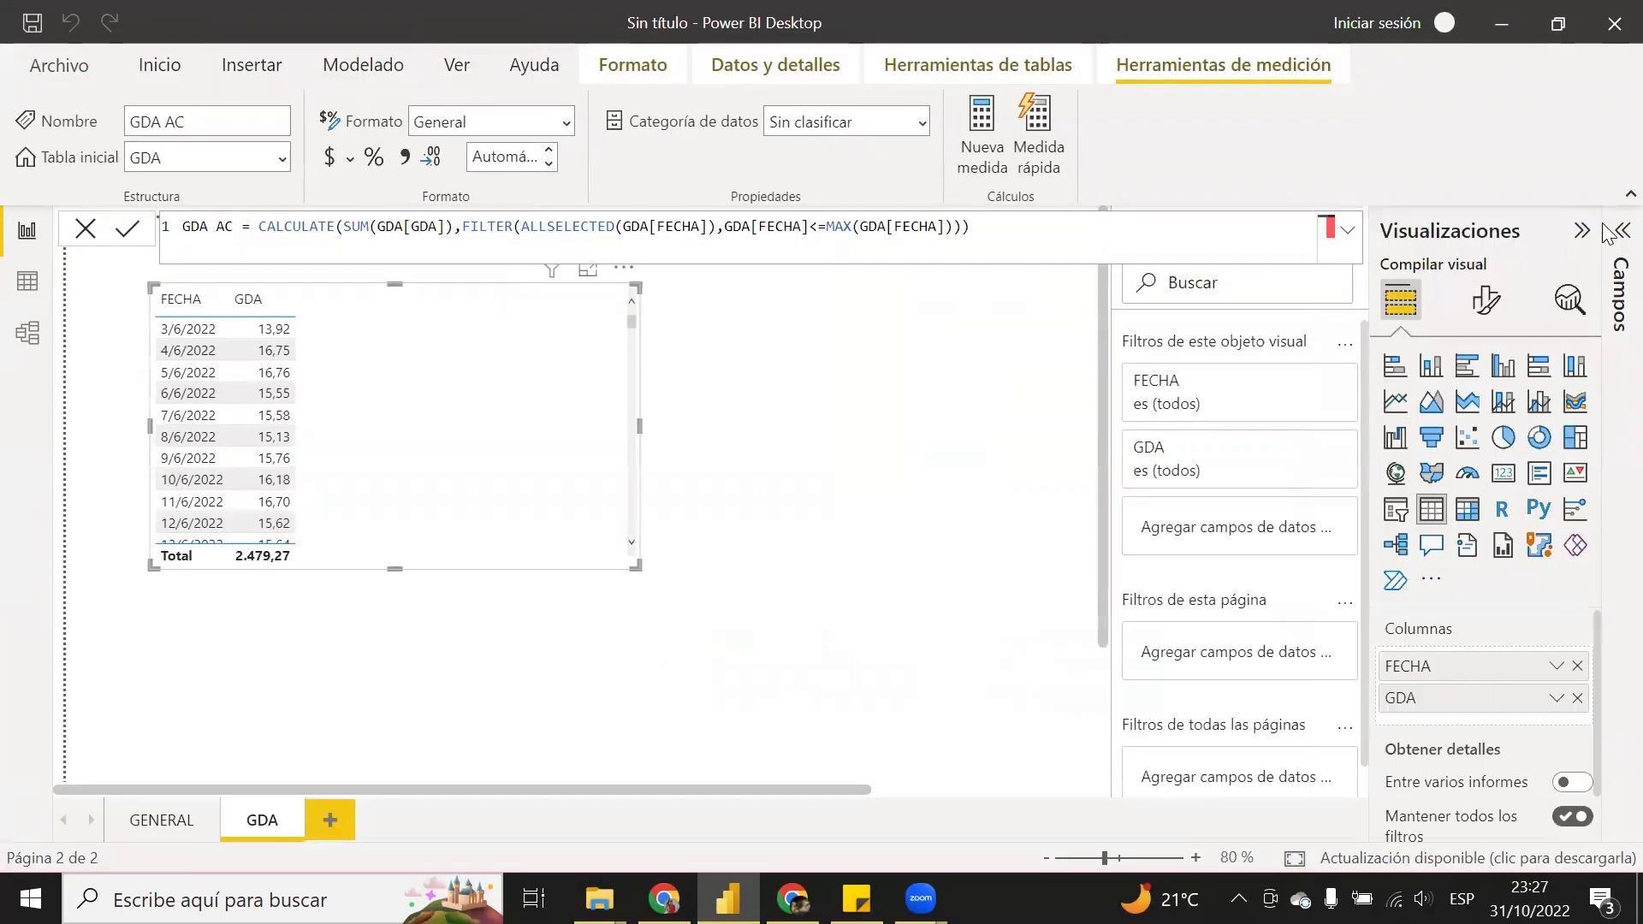
pyautogui.click(1615, 231)
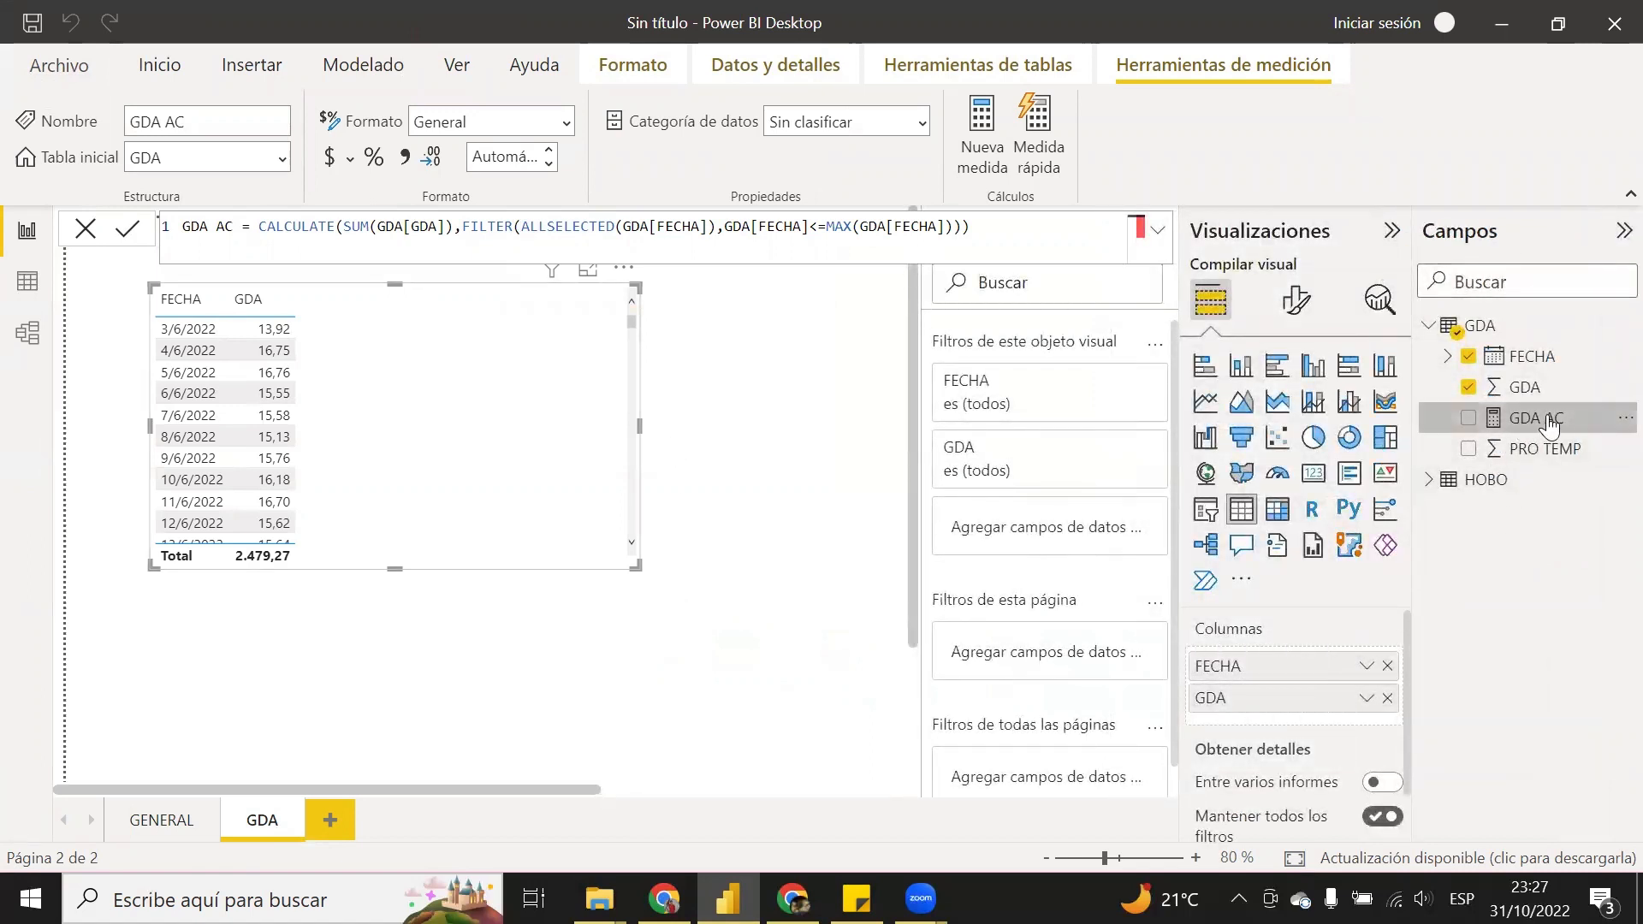
pyautogui.moveTo(1538, 420); pyautogui.dragTo(330, 359)
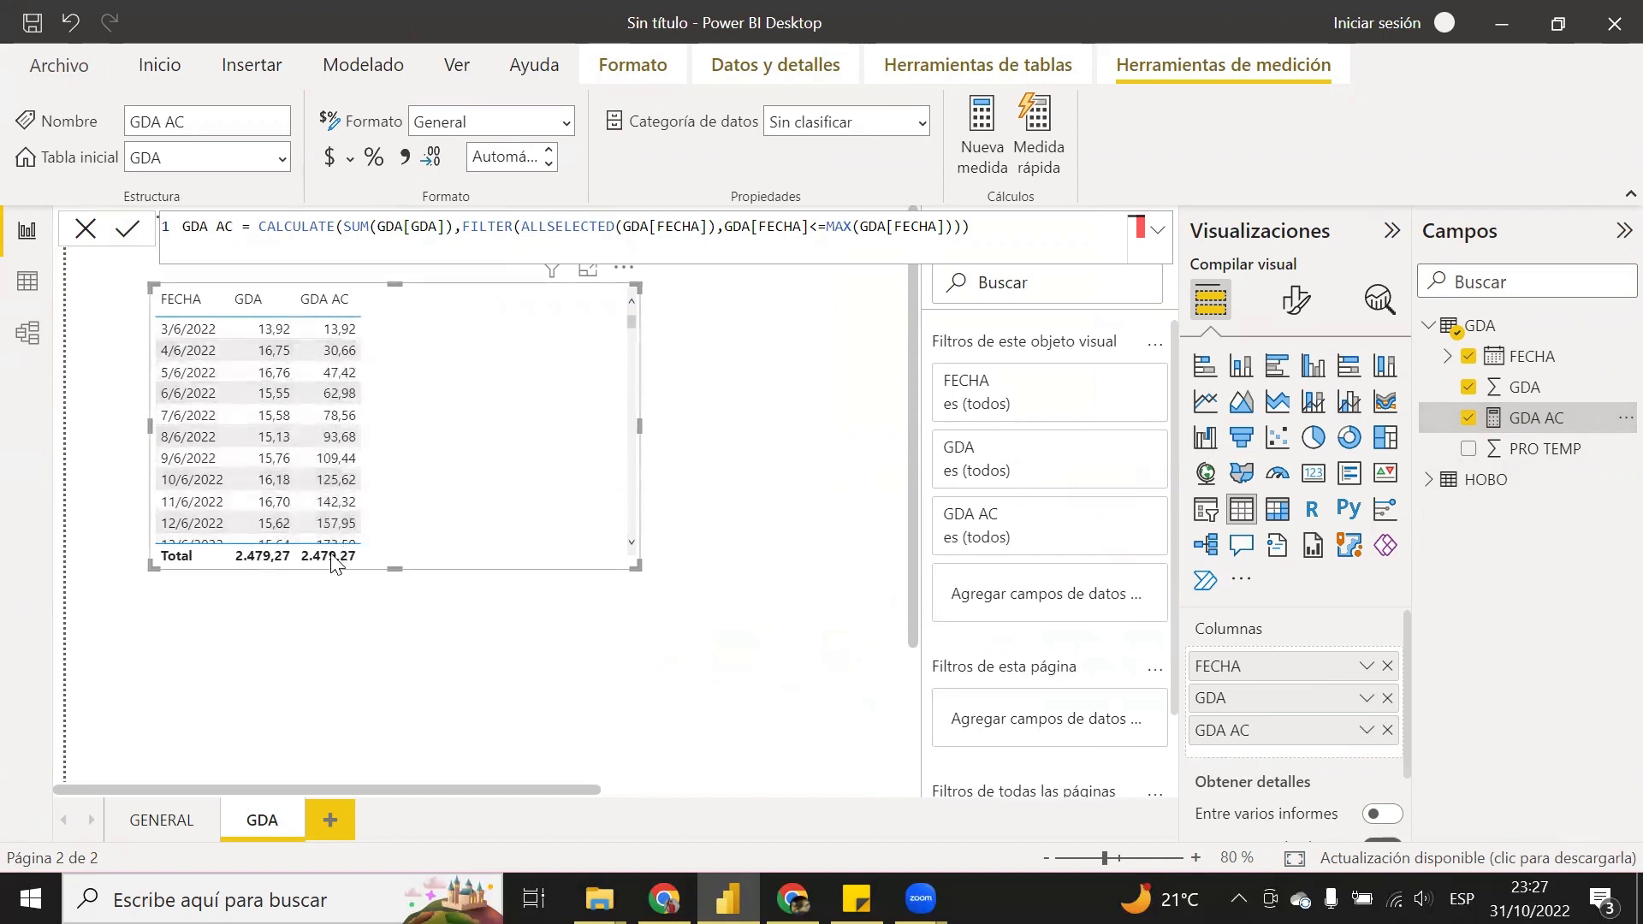
# - Examine the accumulated GDA AC values by date from the start to the end of the table
pyautogui.scroll(-18, 336, 432)
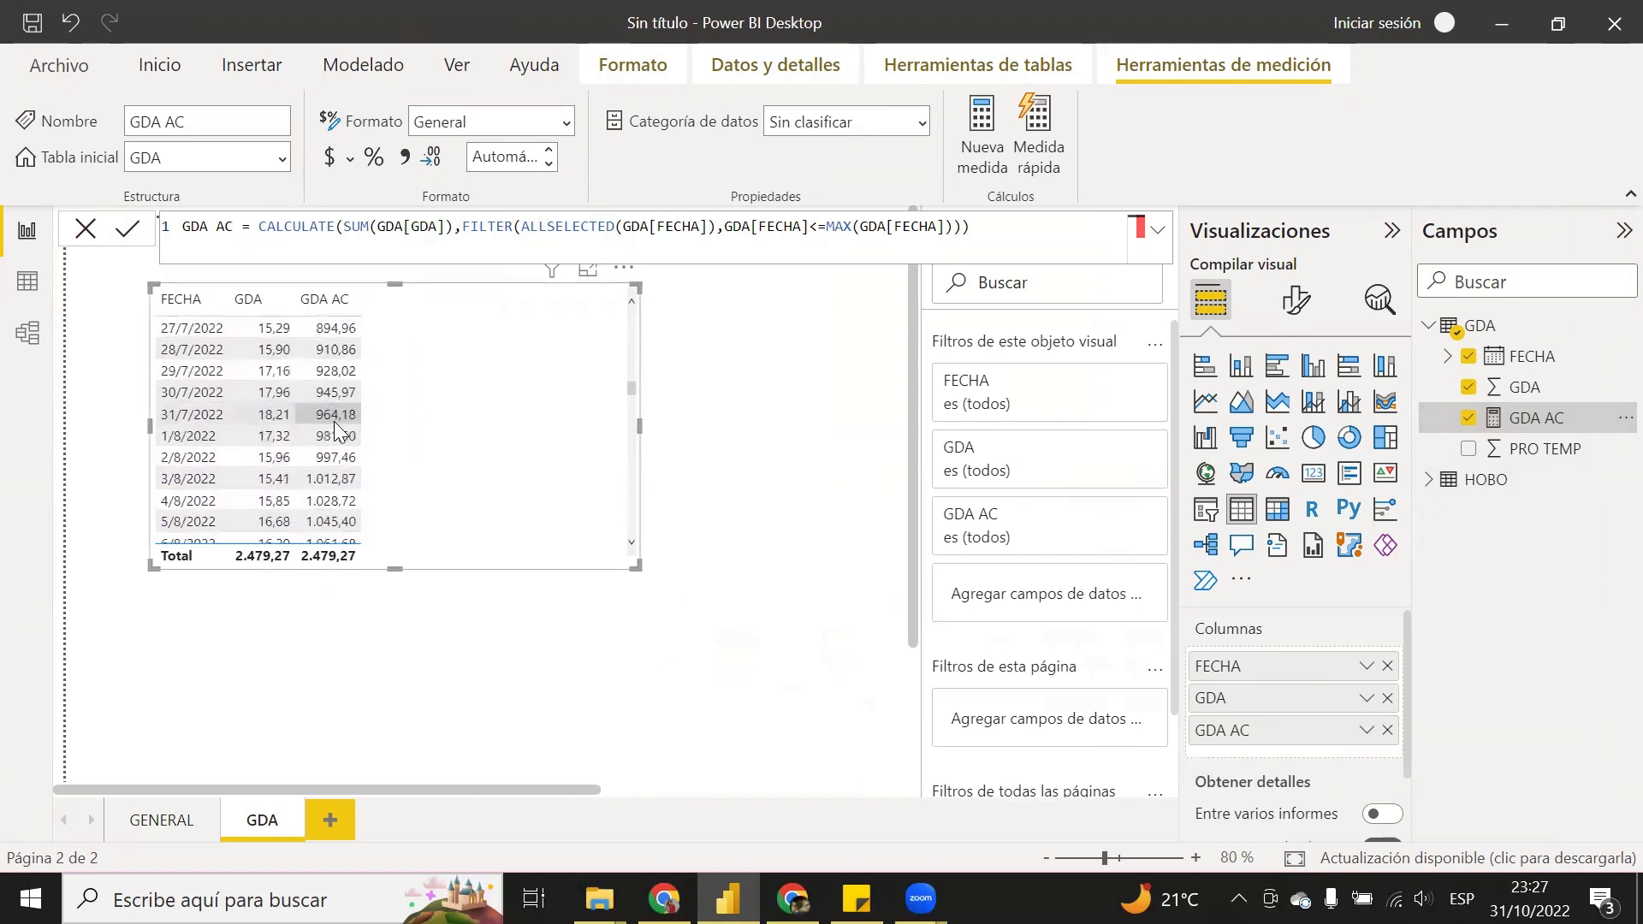
pyautogui.scroll(-20, 336, 432)
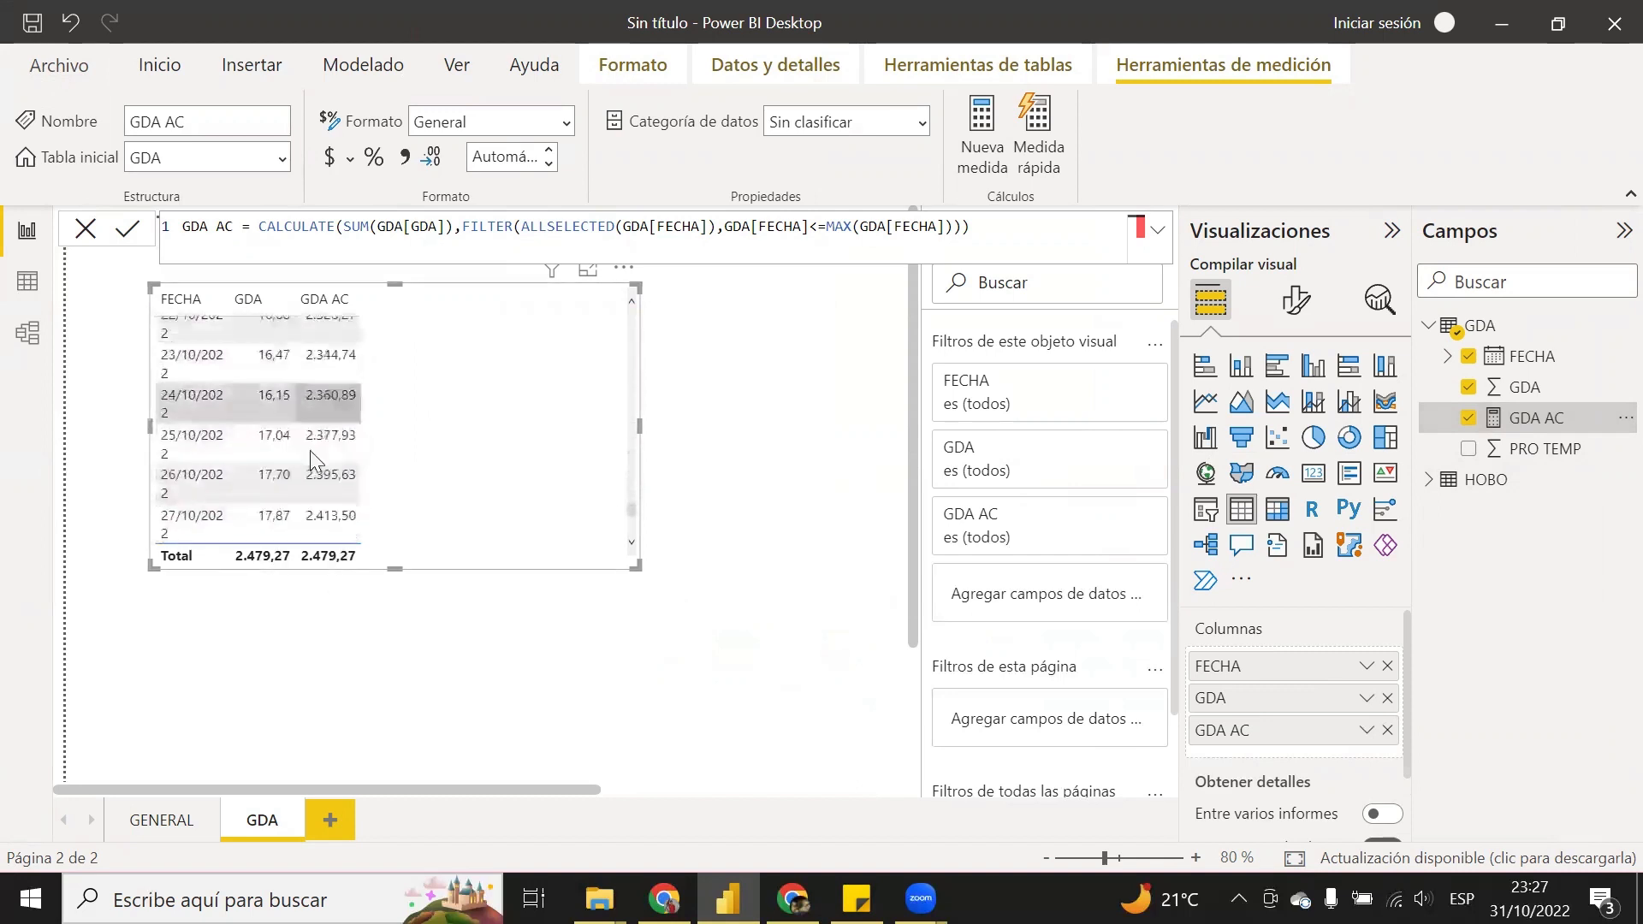
pyautogui.scroll(-6, 309, 450)
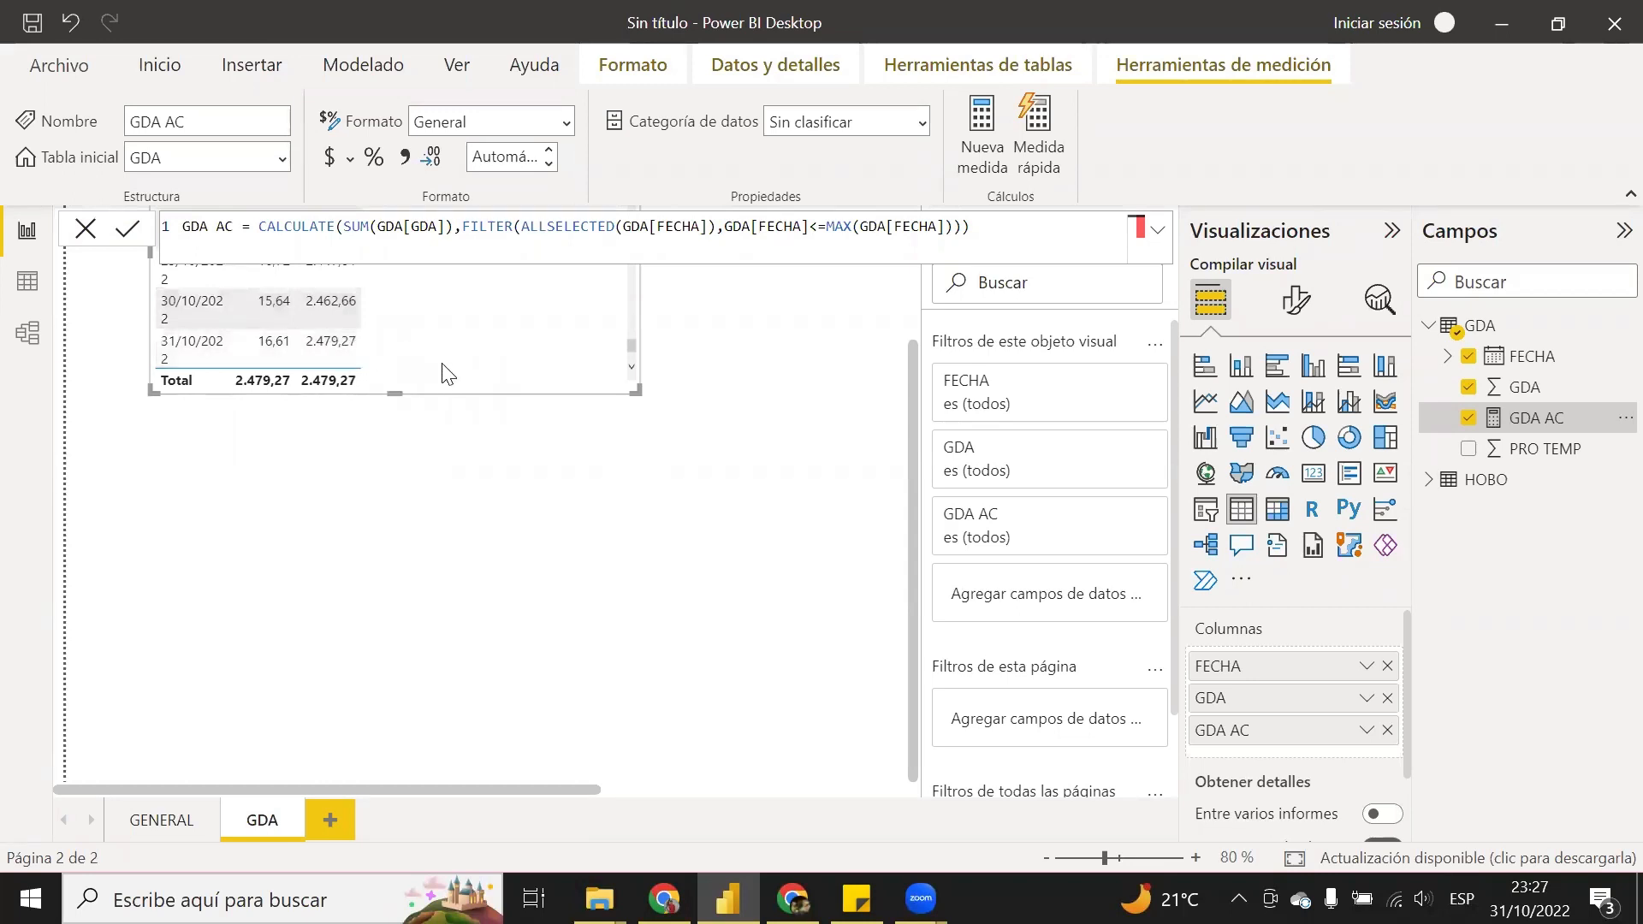
pyautogui.hscroll(5, 411, 333)
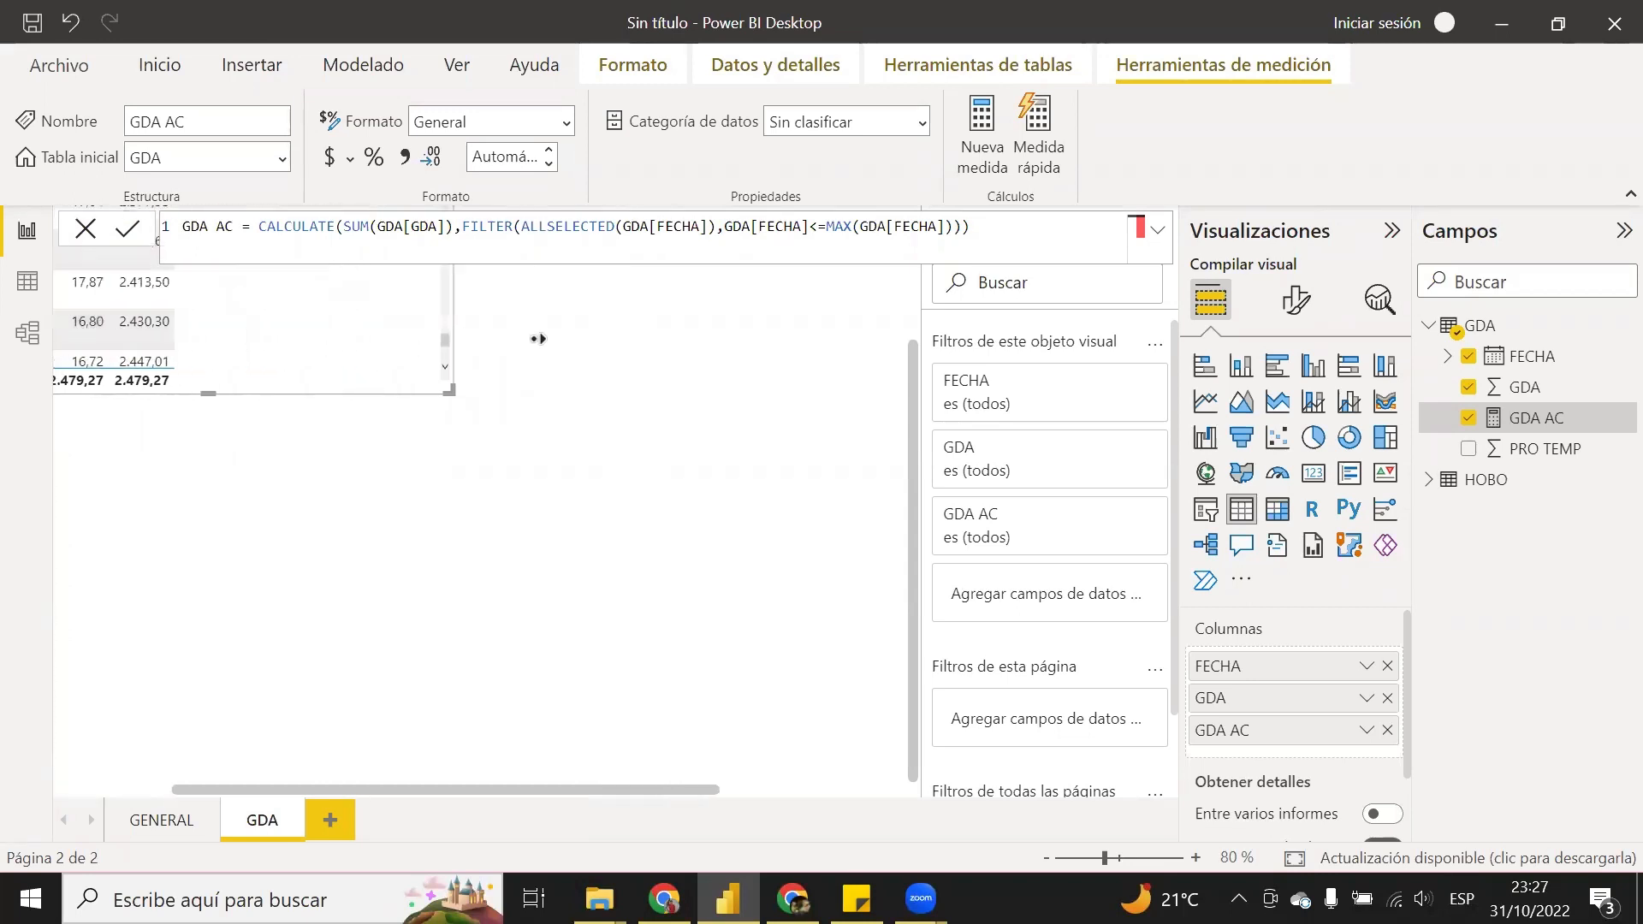
pyautogui.hscroll(2, 394, 394)
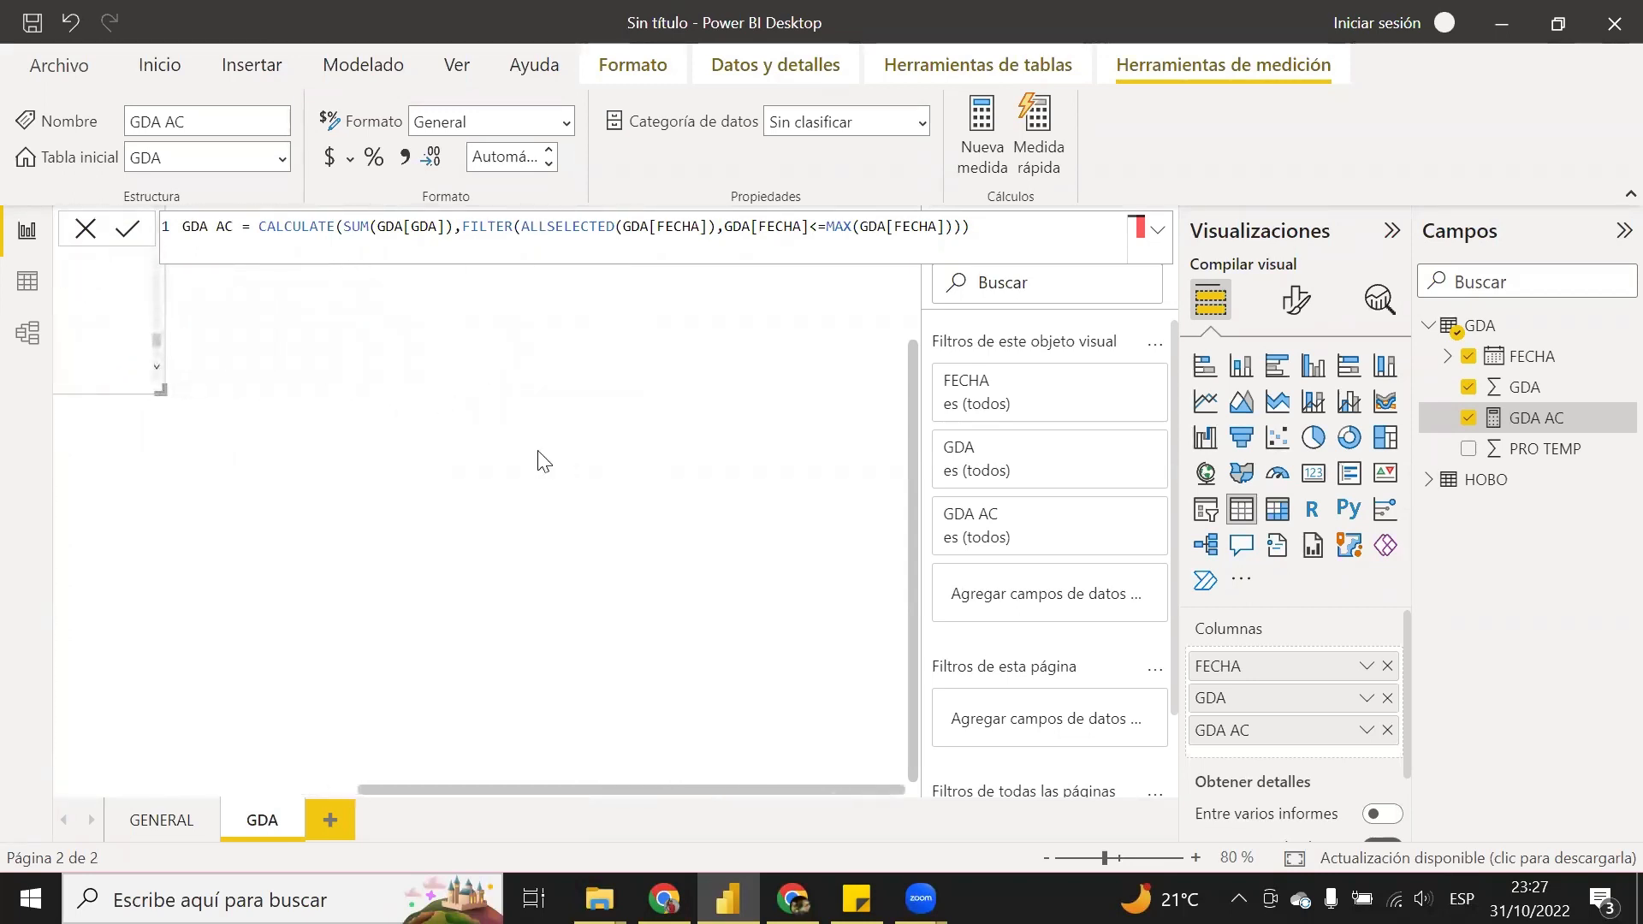
pyautogui.scroll(3, 428, 548)
pyautogui.moveTo(420, 784); pyautogui.dragTo(114, 784)
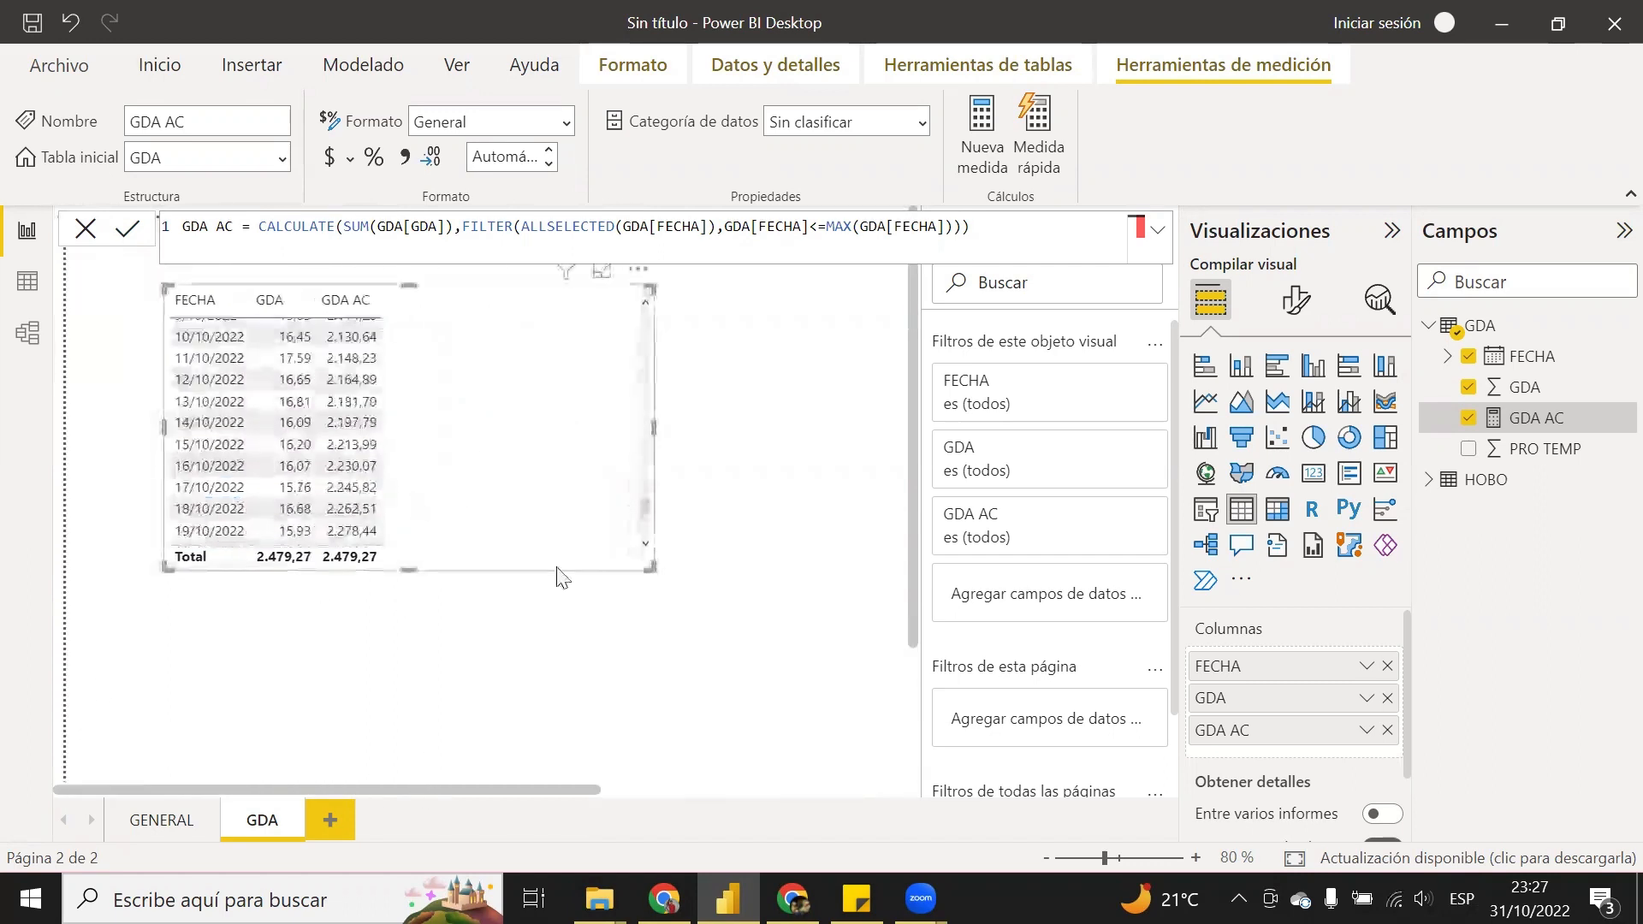
pyautogui.moveTo(641, 503); pyautogui.dragTo(610, 304)
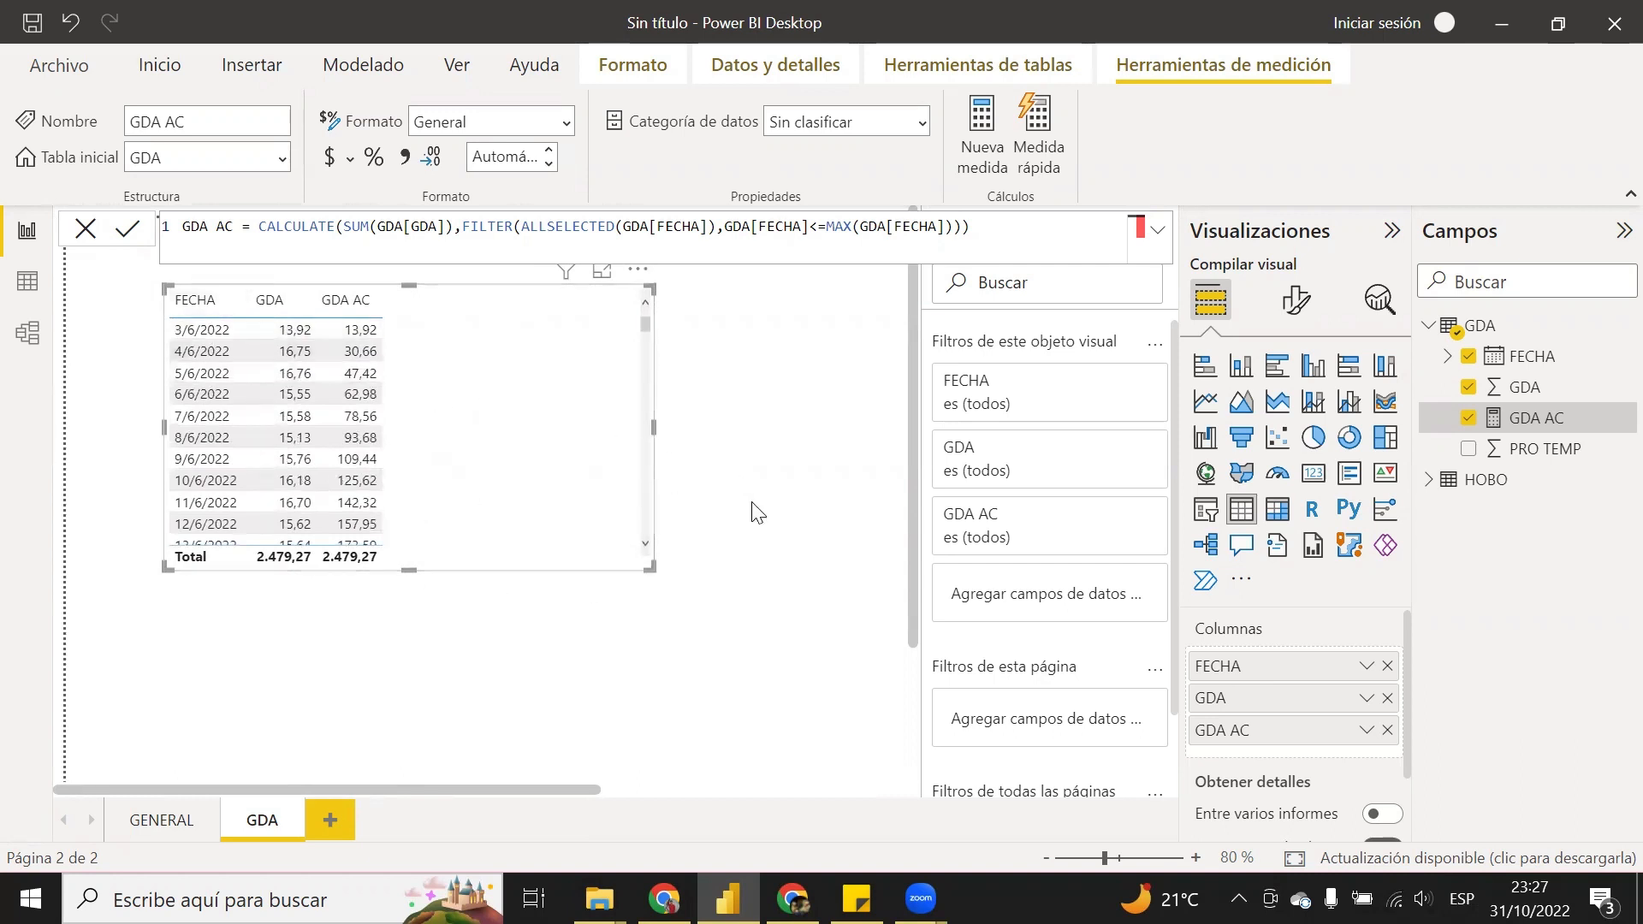
# - Narrow the table to fit its three columns and move it near the report page's upper-left corner
pyautogui.click(659, 432)
pyautogui.click(574, 432)
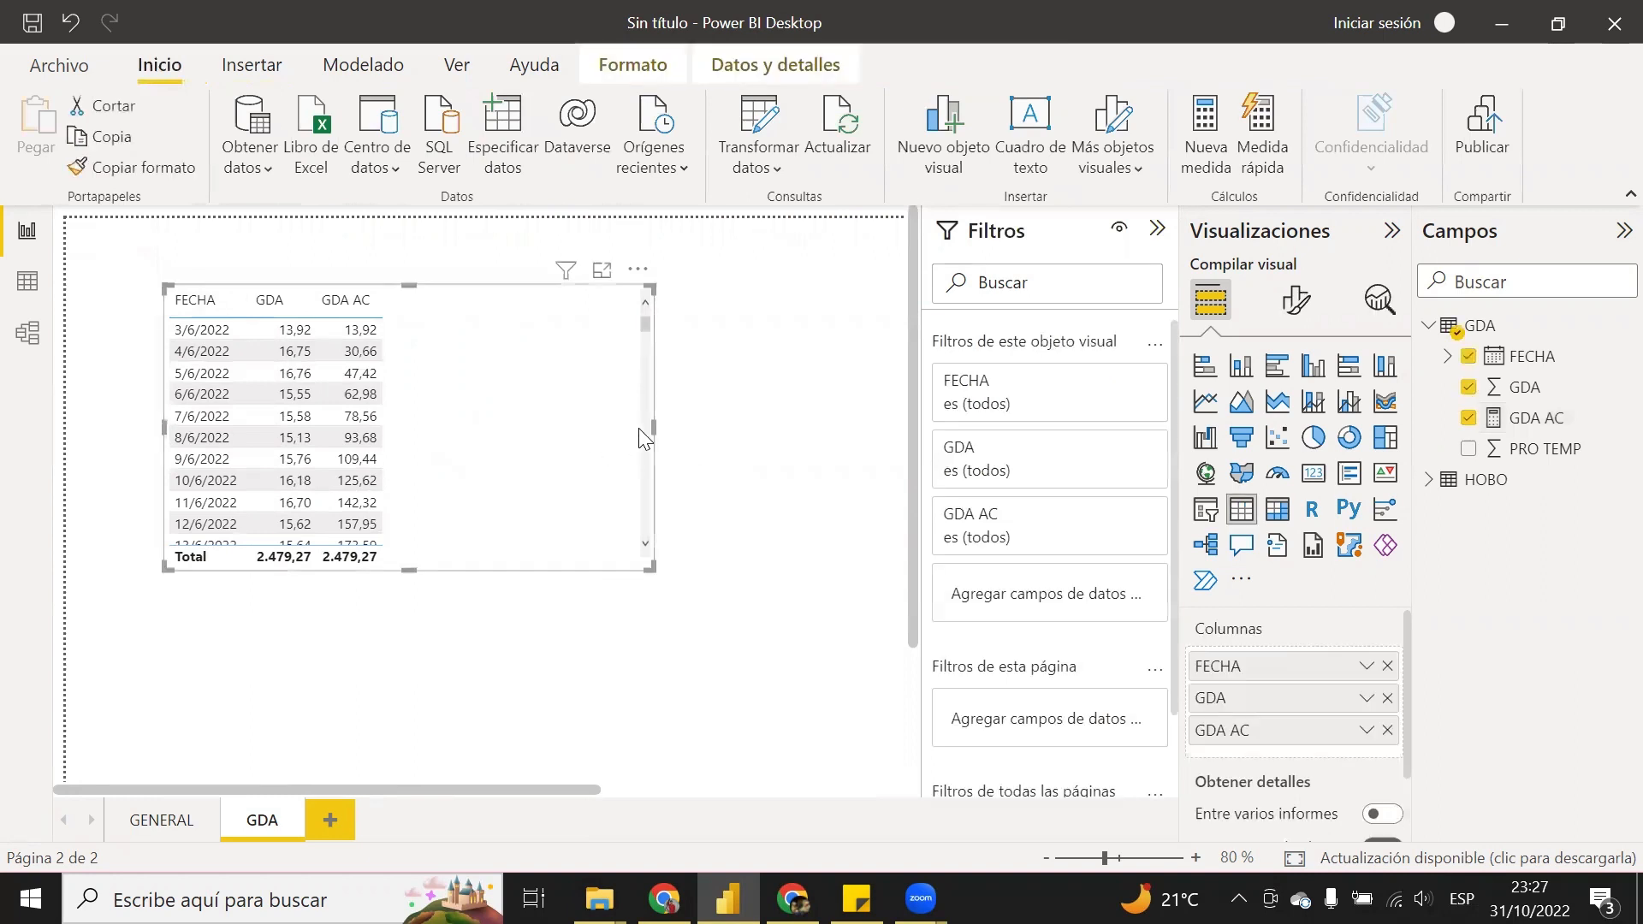
pyautogui.moveTo(652, 425); pyautogui.dragTo(417, 415)
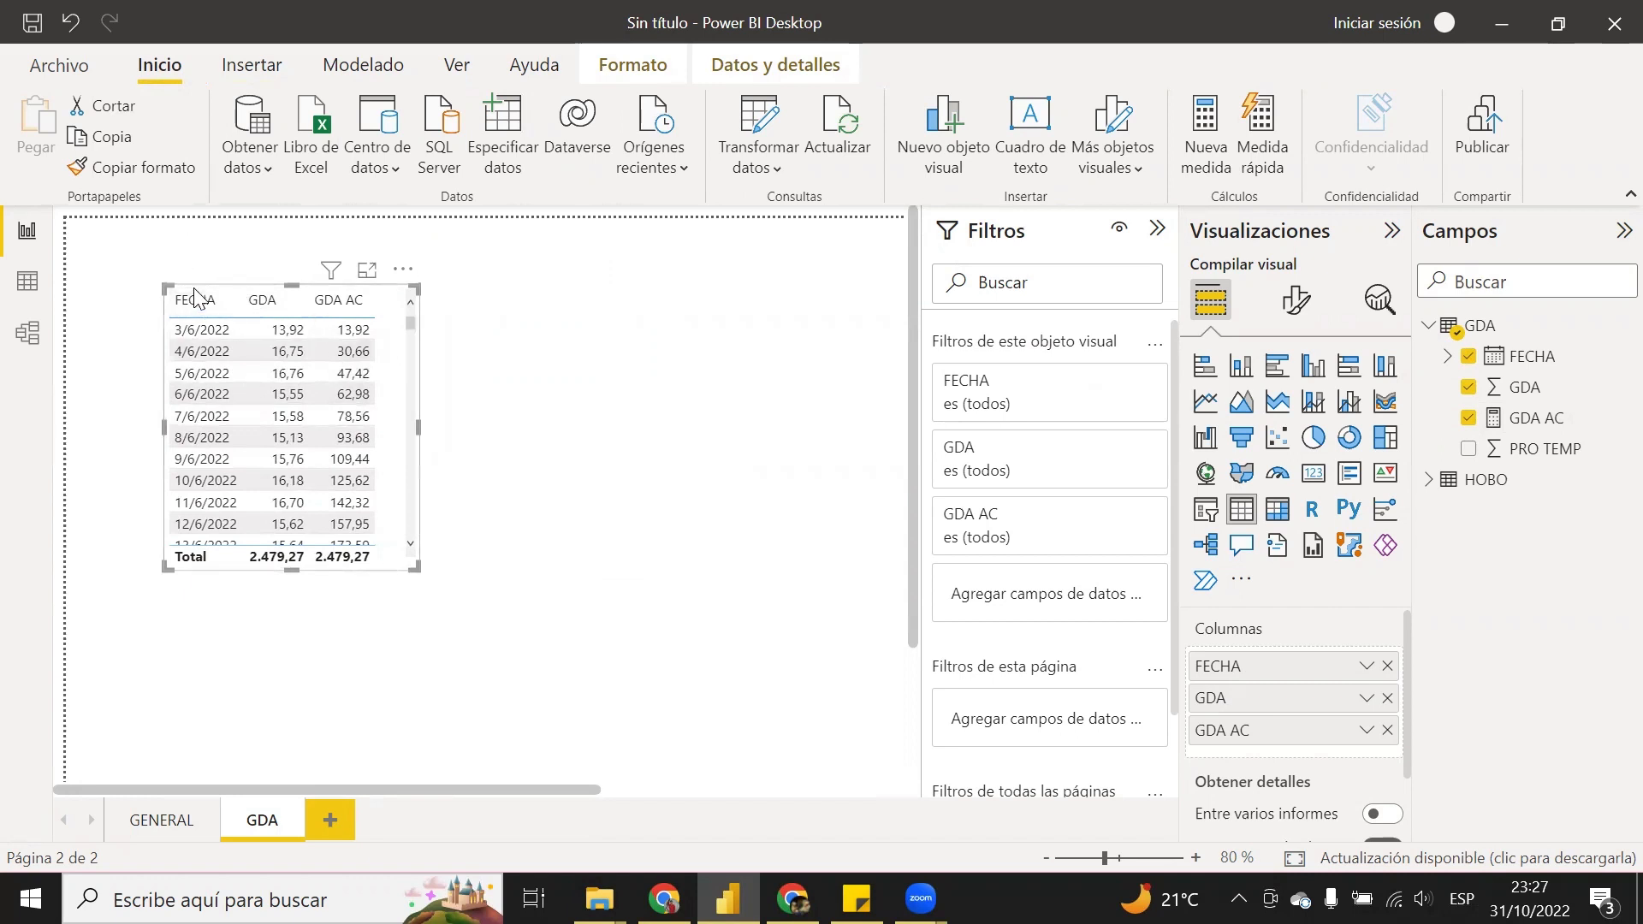
pyautogui.moveTo(165, 290); pyautogui.dragTo(108, 248)
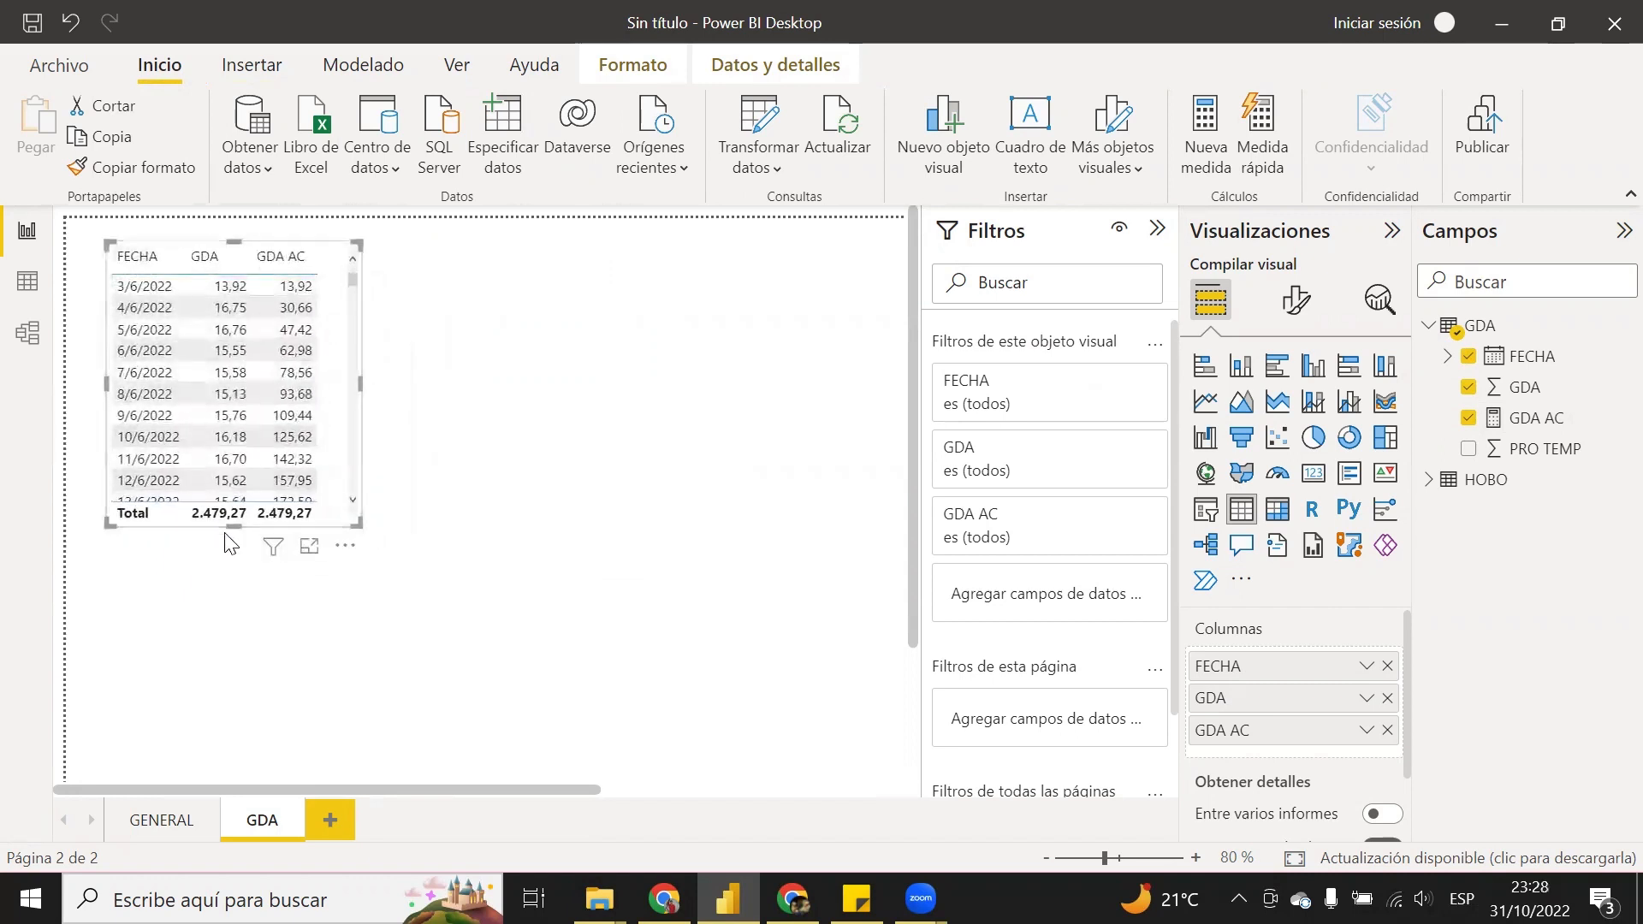
pyautogui.moveTo(228, 524); pyautogui.dragTo(262, 521)
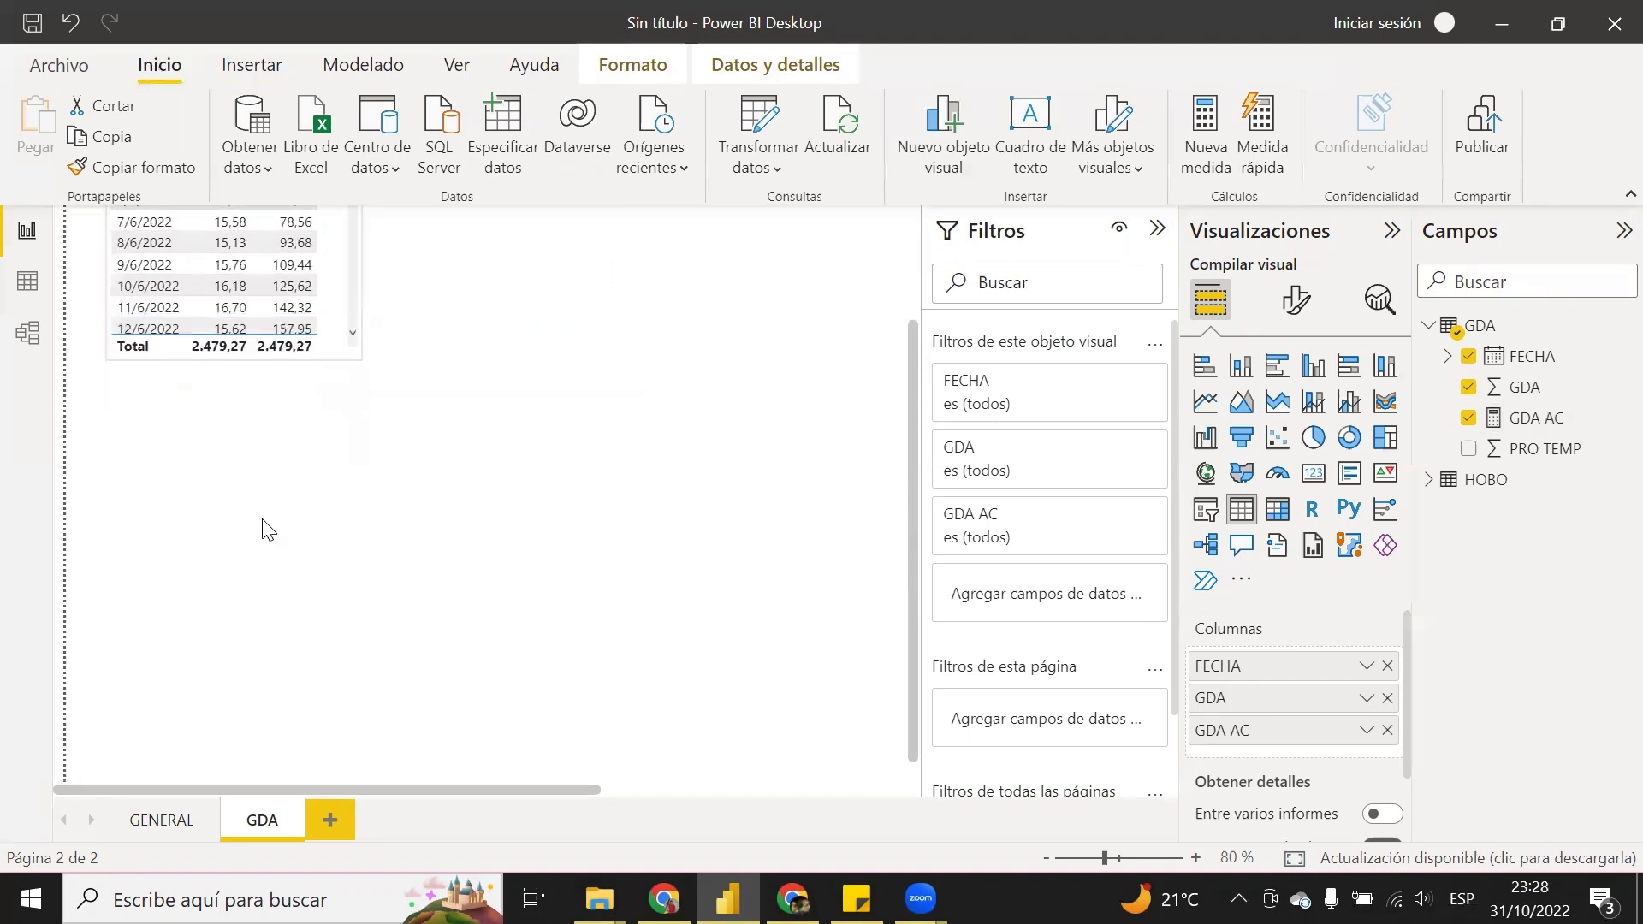
pyautogui.scroll(2, 413, 461)
# - Add an empty clustered column chart to the page and place it beside the GDA table
pyautogui.click(499, 352)
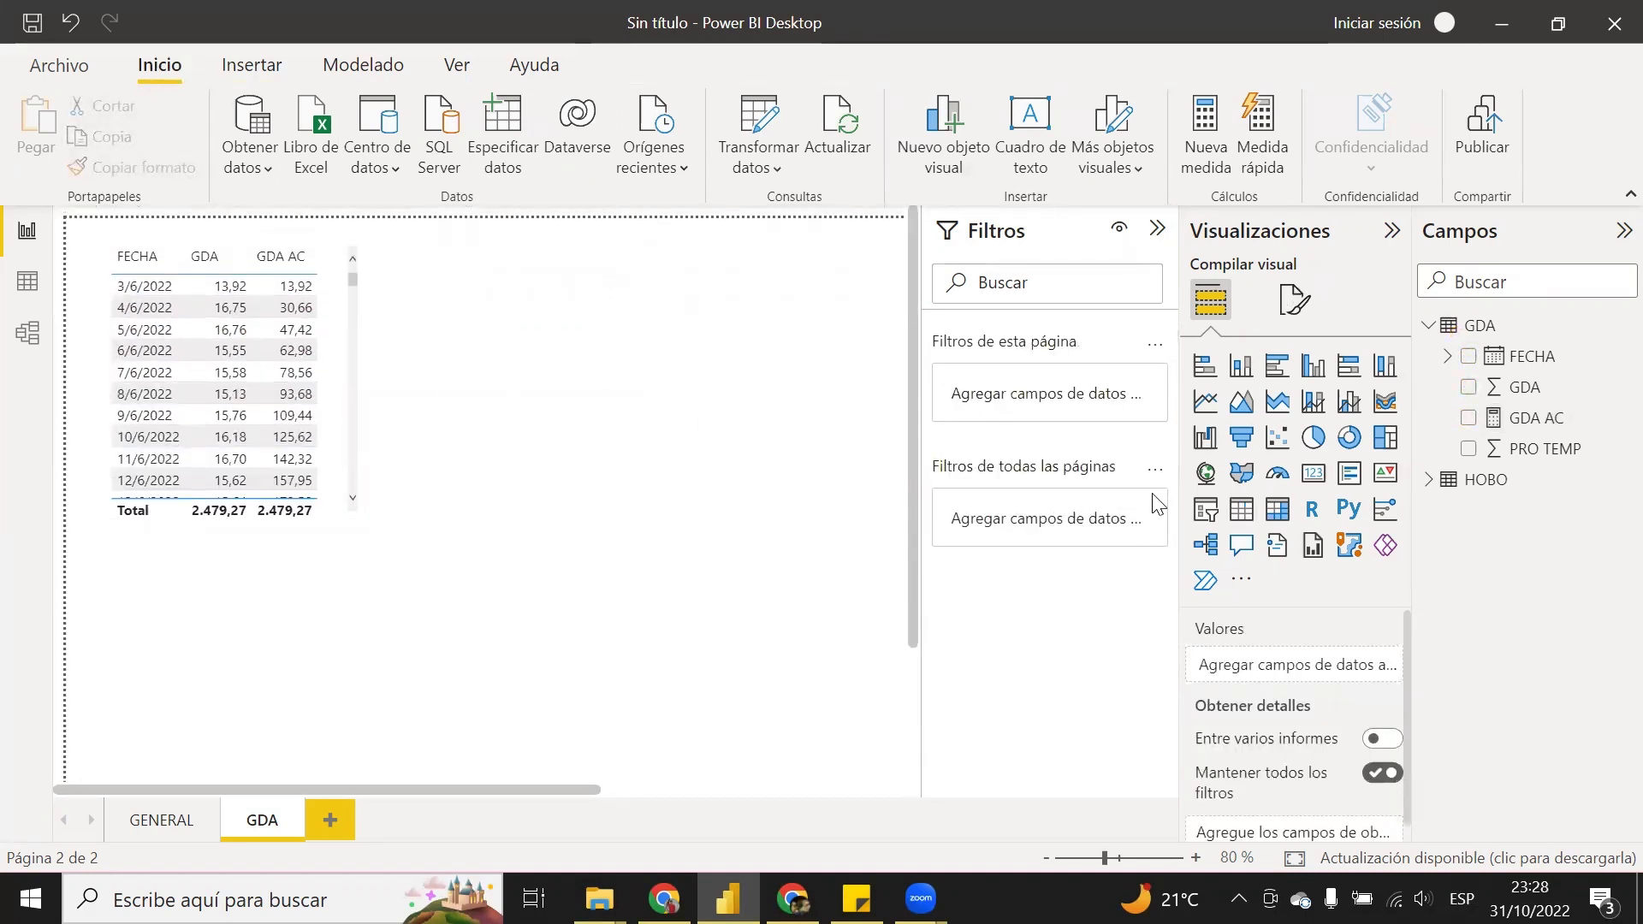
pyautogui.click(1313, 375)
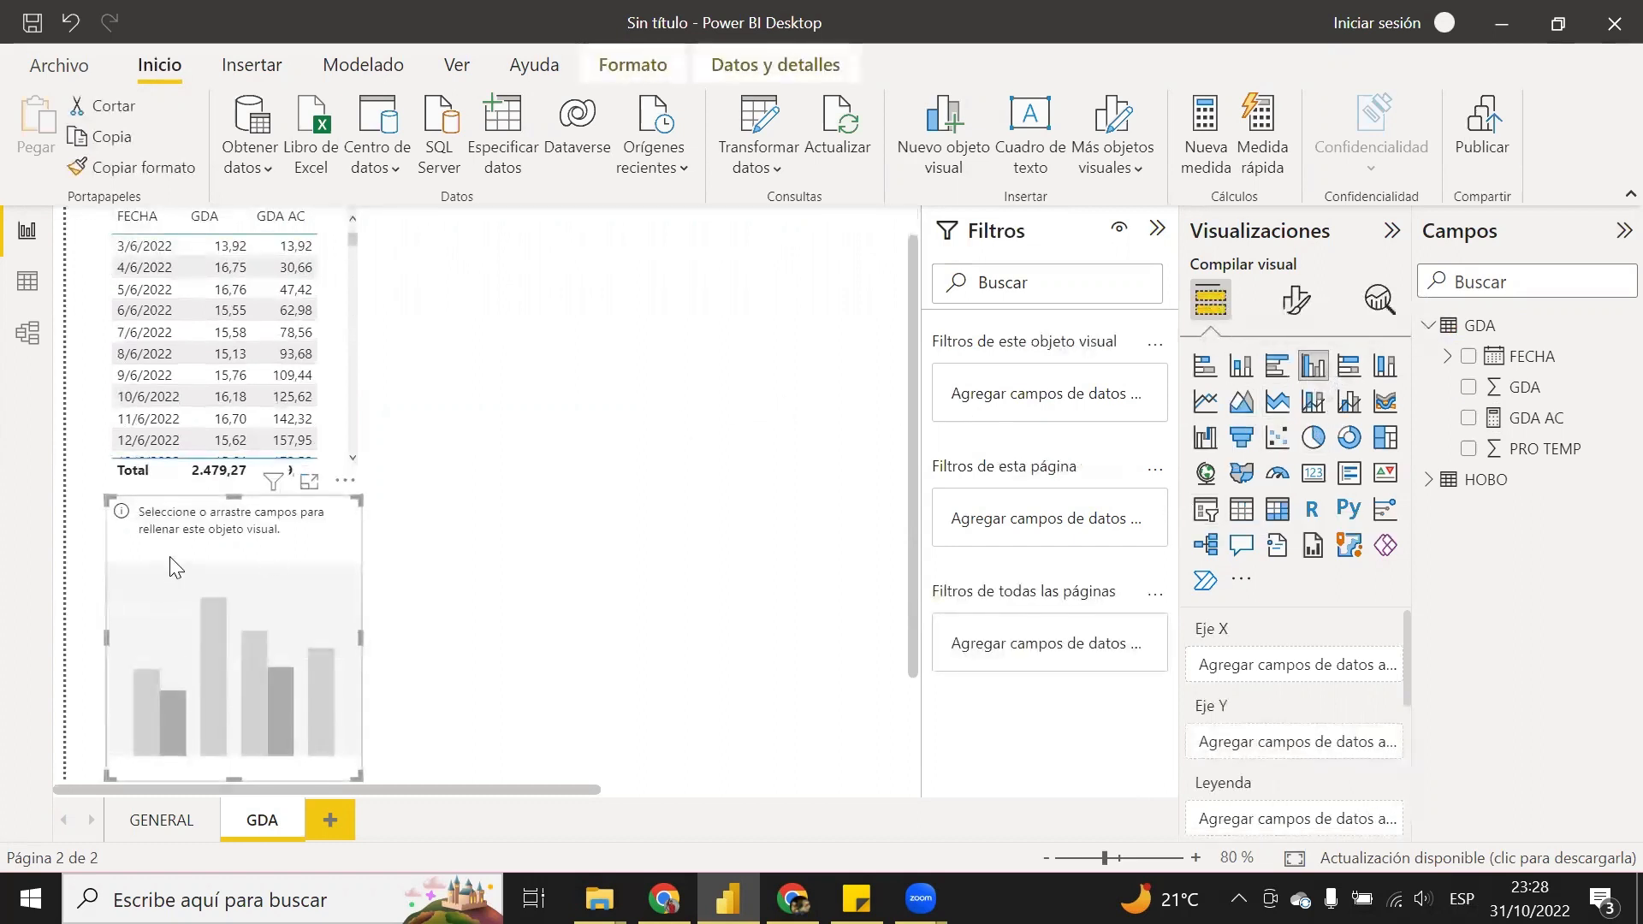
pyautogui.moveTo(175, 568); pyautogui.dragTo(479, 292)
pyautogui.scroll(-1, 476, 295)
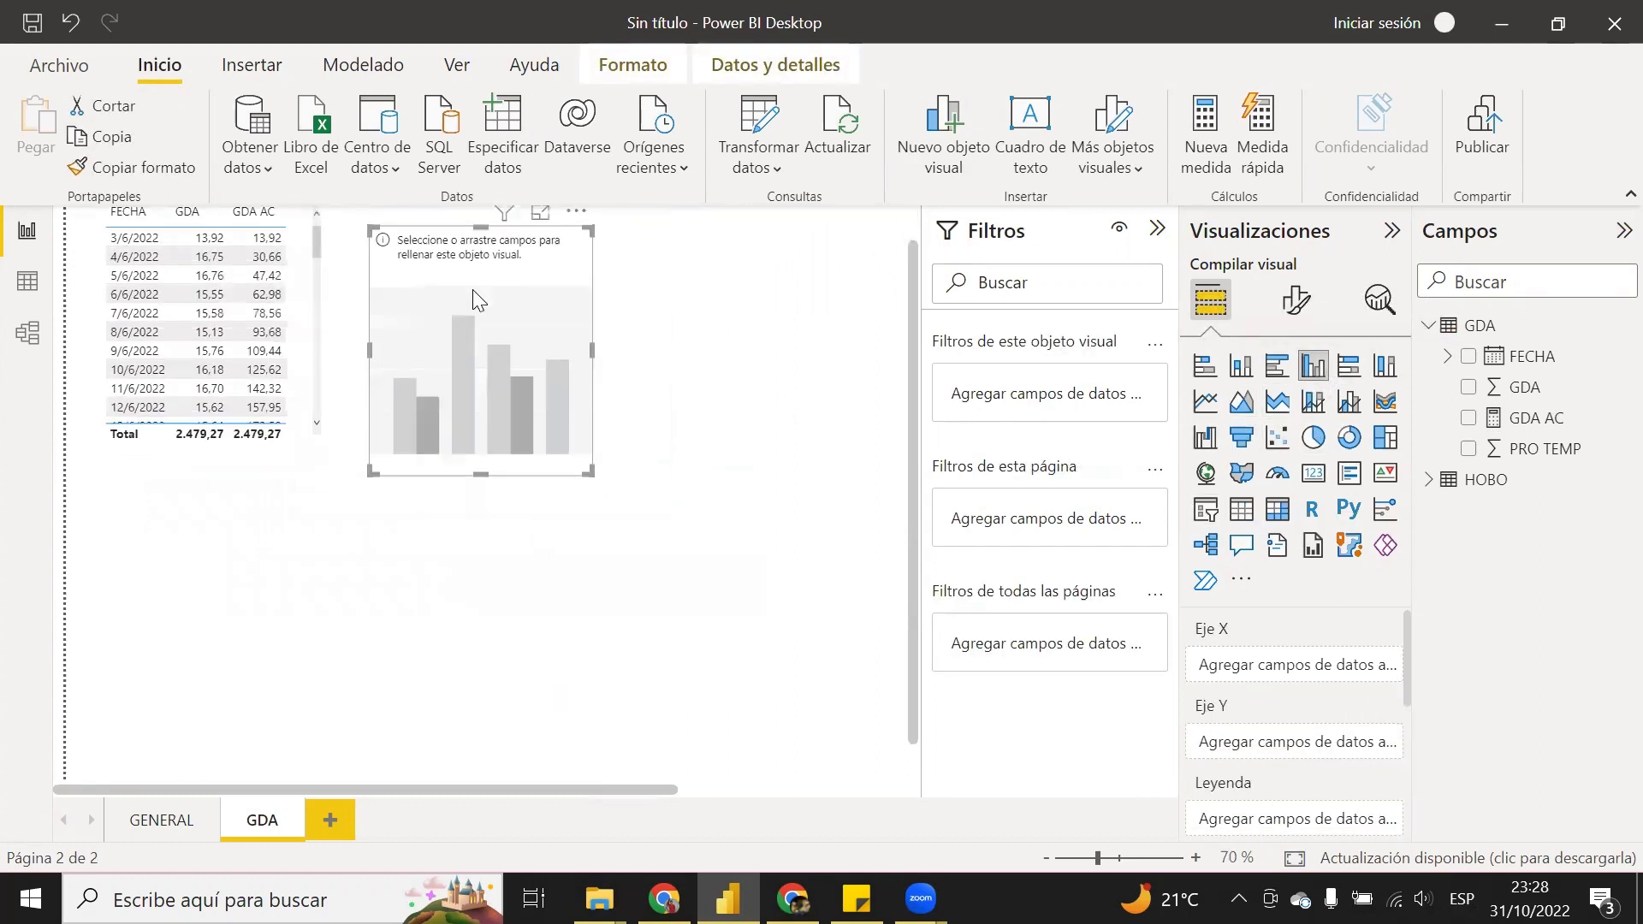
pyautogui.scroll(1, 462, 368)
pyautogui.moveTo(415, 316); pyautogui.dragTo(402, 288)
# - Plot GDA AC by FECHA in the column chart, using plain dates instead of the date hierarchy, and make the chart wider and taller
pyautogui.moveTo(1524, 369); pyautogui.dragTo(534, 389)
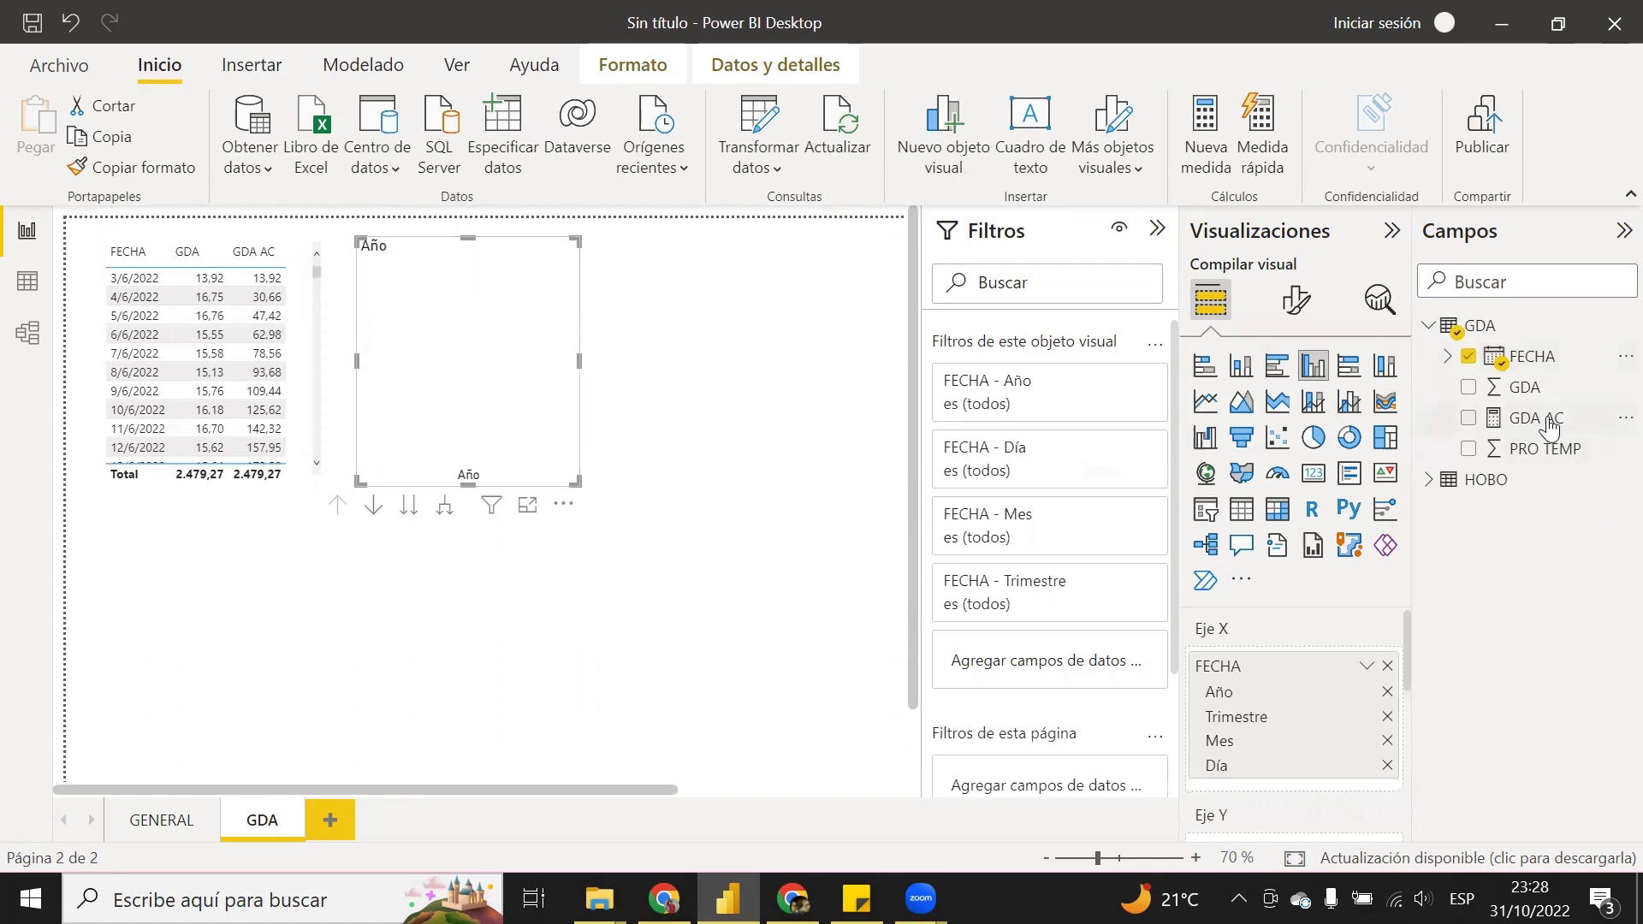
pyautogui.moveTo(1545, 417); pyautogui.dragTo(1317, 821)
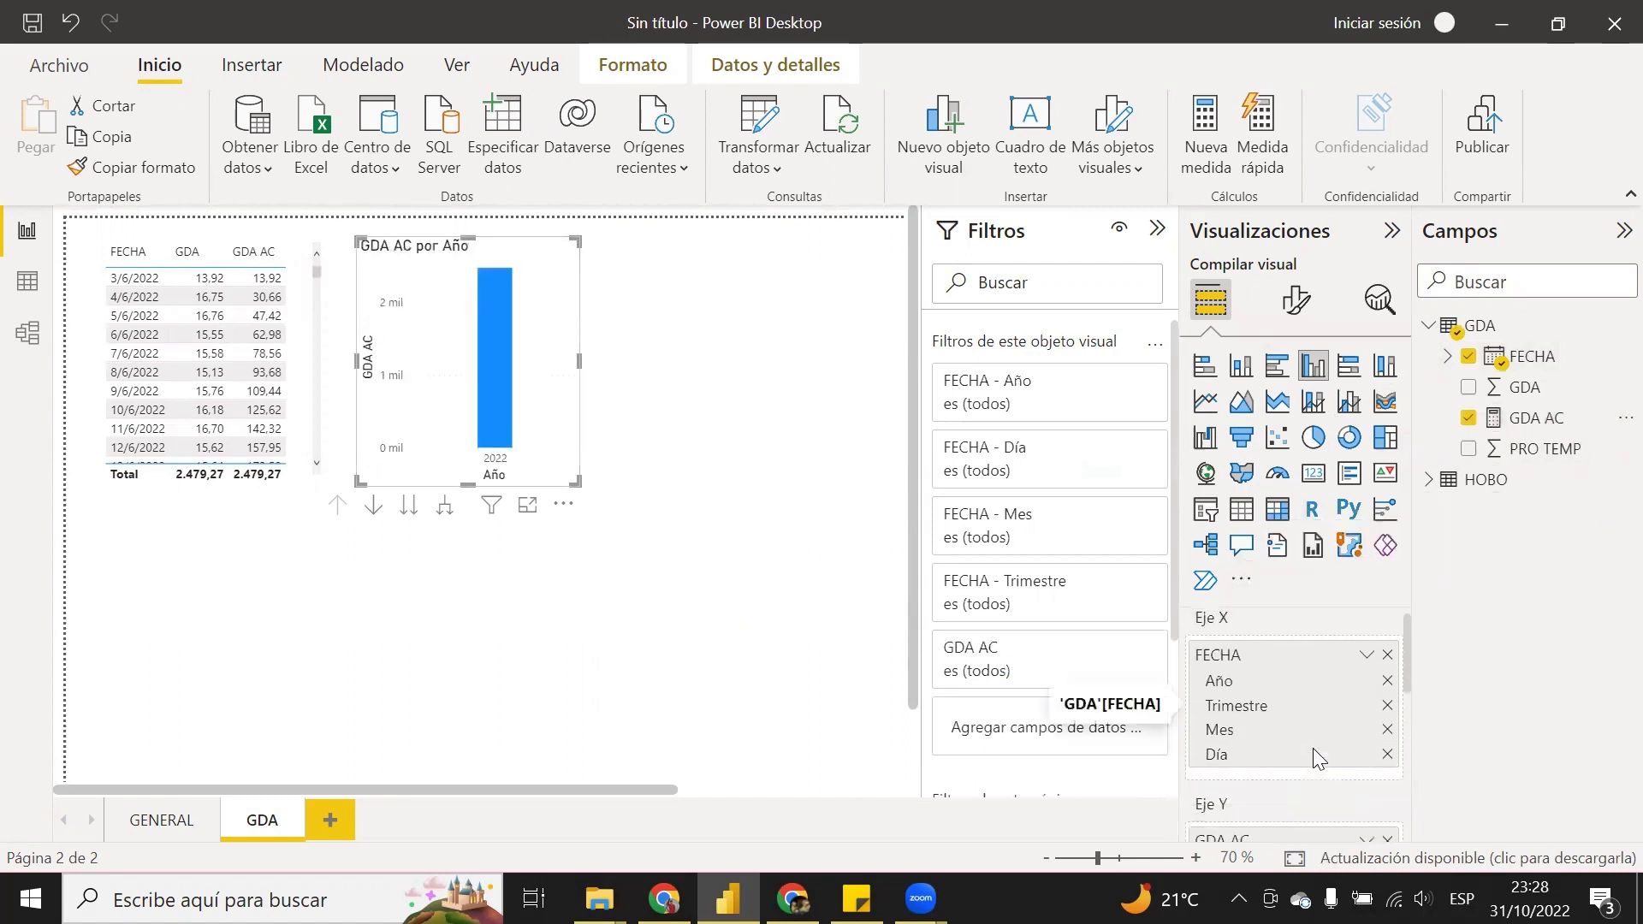
pyautogui.click(1366, 655)
pyautogui.click(1441, 789)
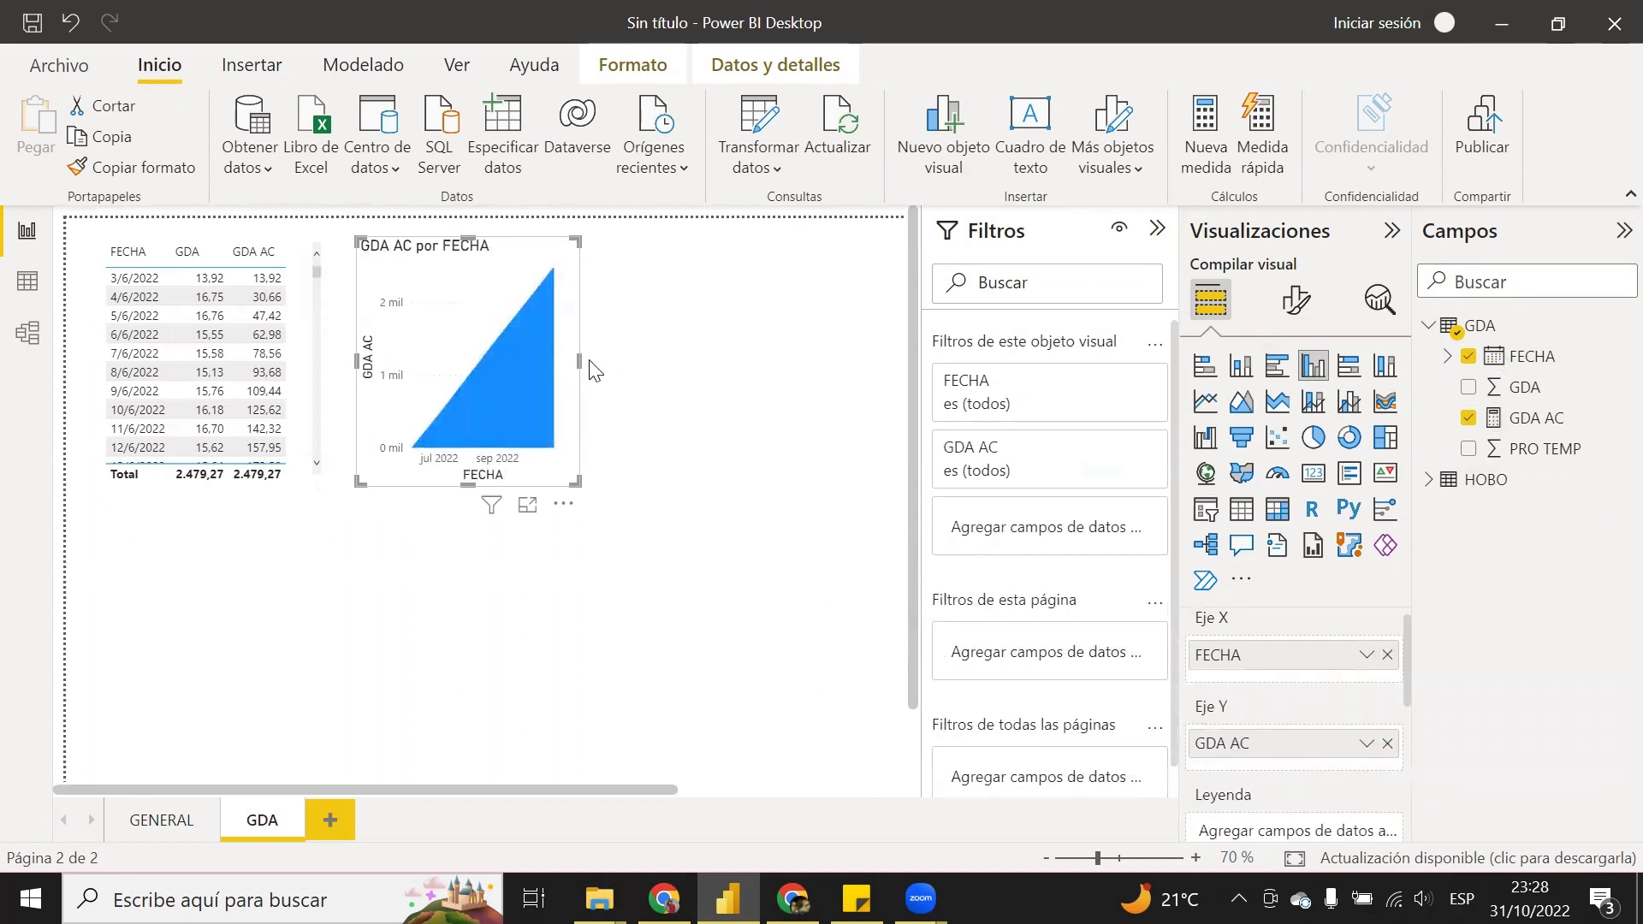
pyautogui.moveTo(578, 360); pyautogui.dragTo(838, 406)
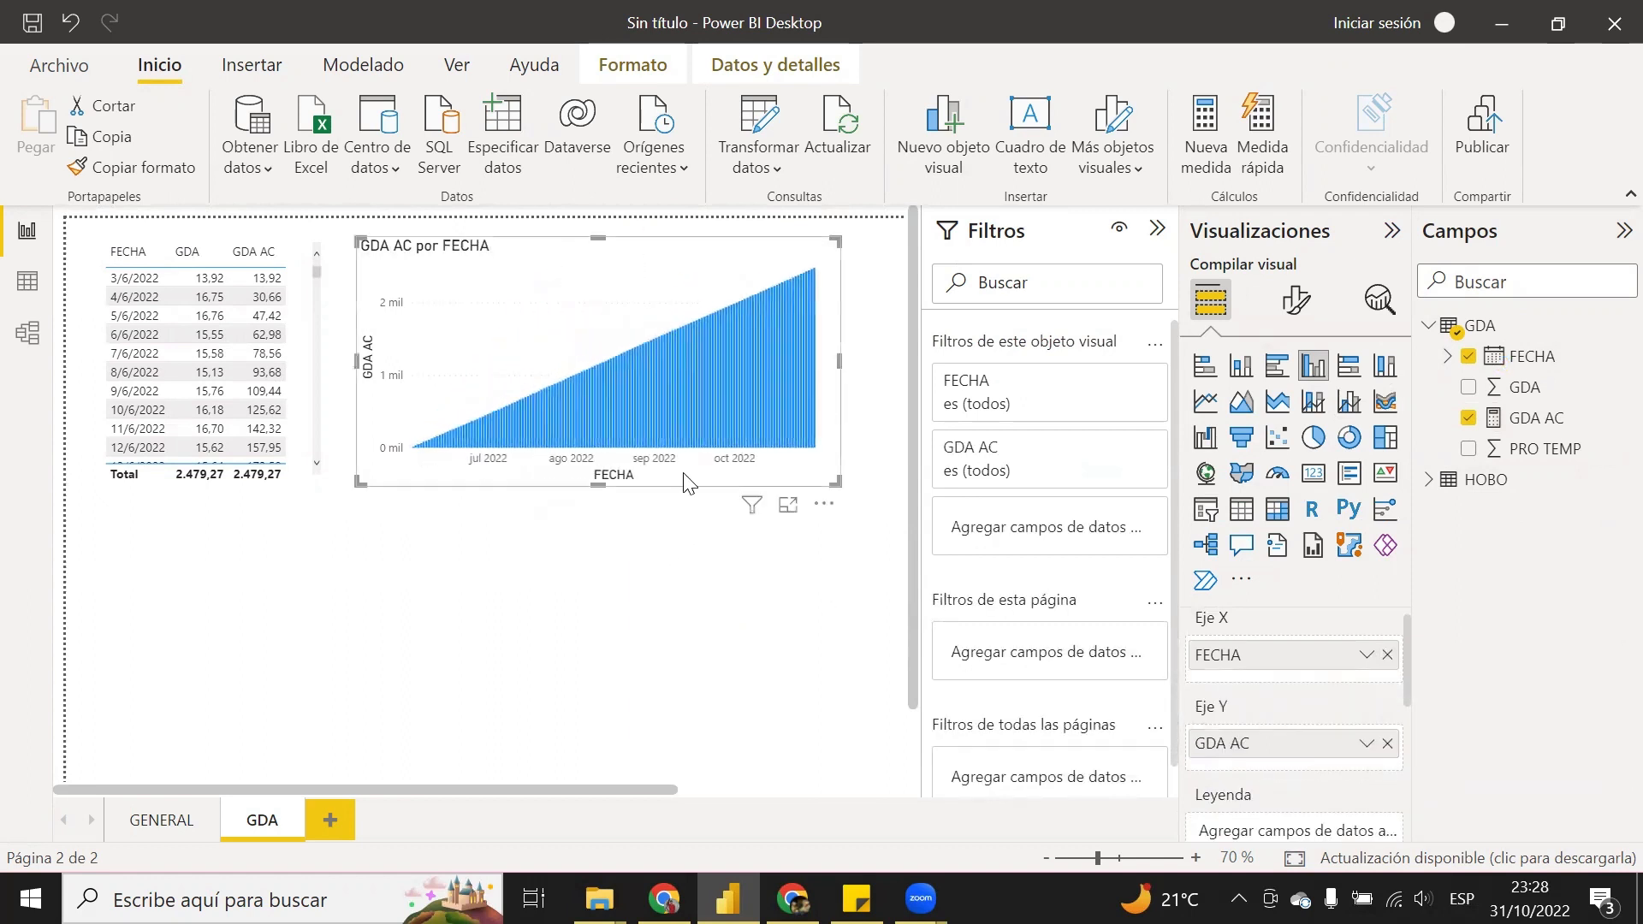
pyautogui.moveTo(599, 493); pyautogui.dragTo(583, 545)
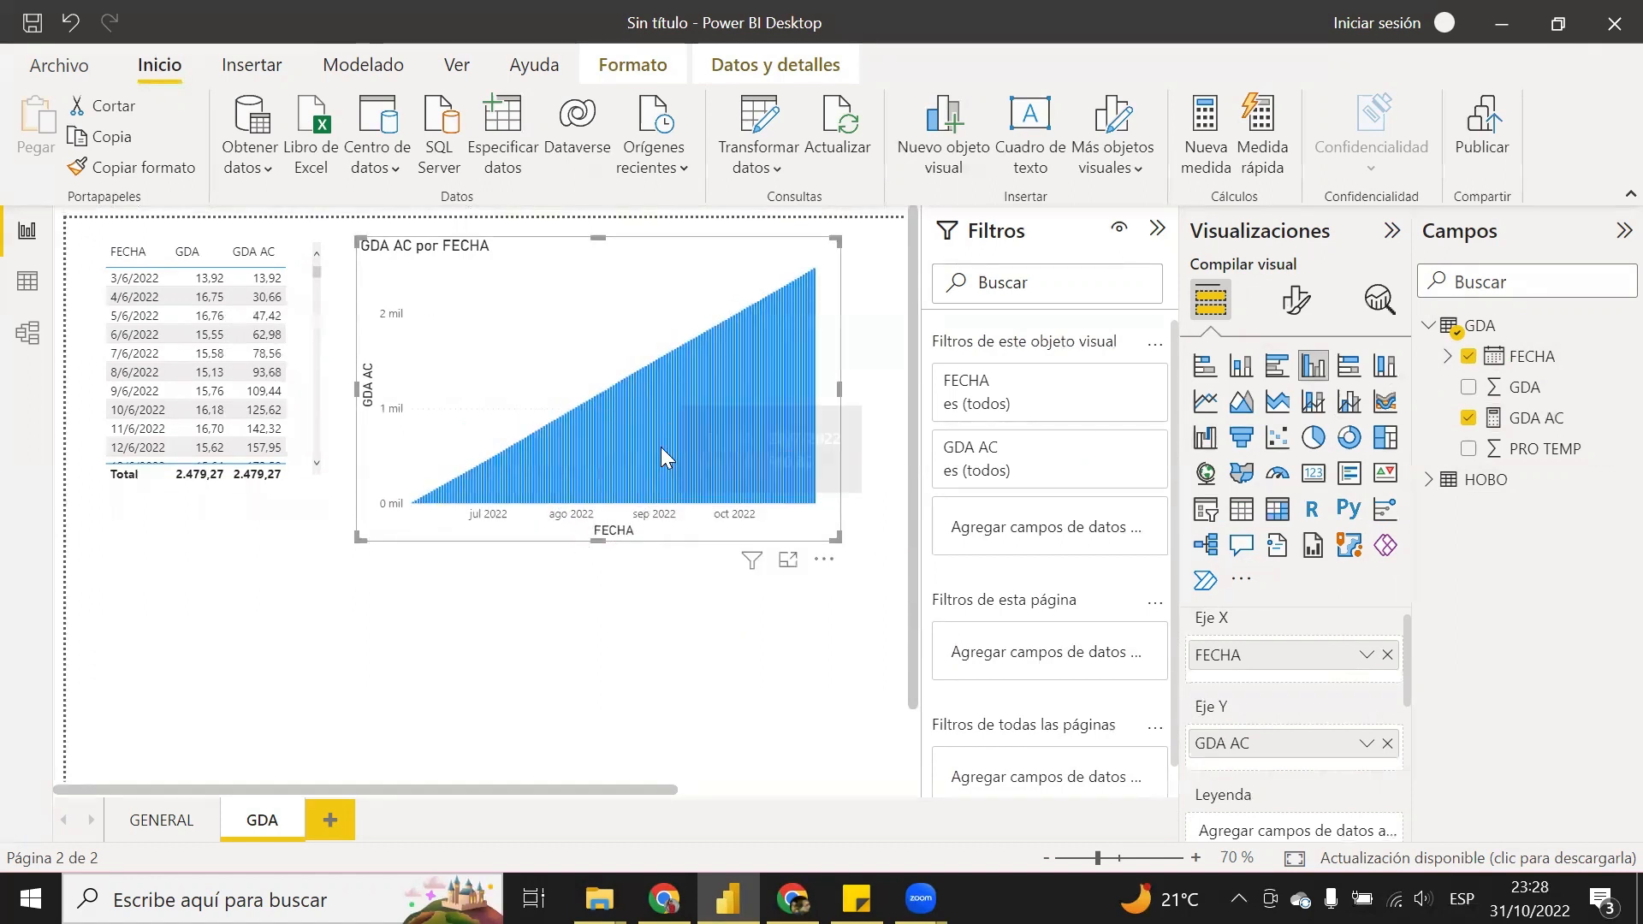
# - Add a FECHA date slicer in the area below the GDA table
pyautogui.click(383, 585)
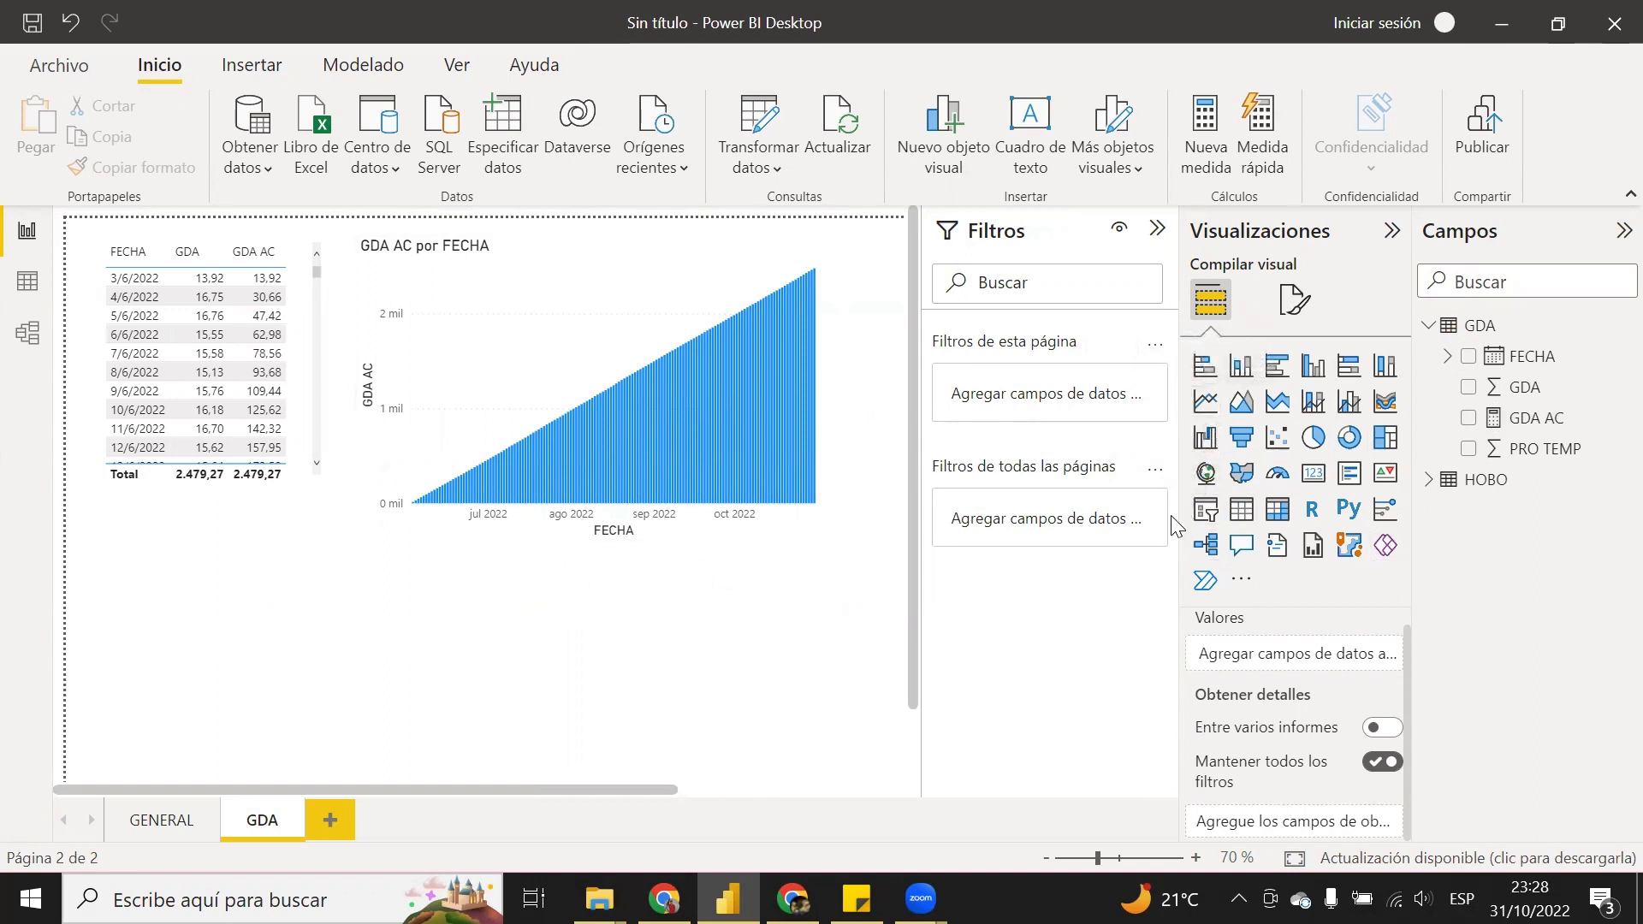
pyautogui.click(1205, 509)
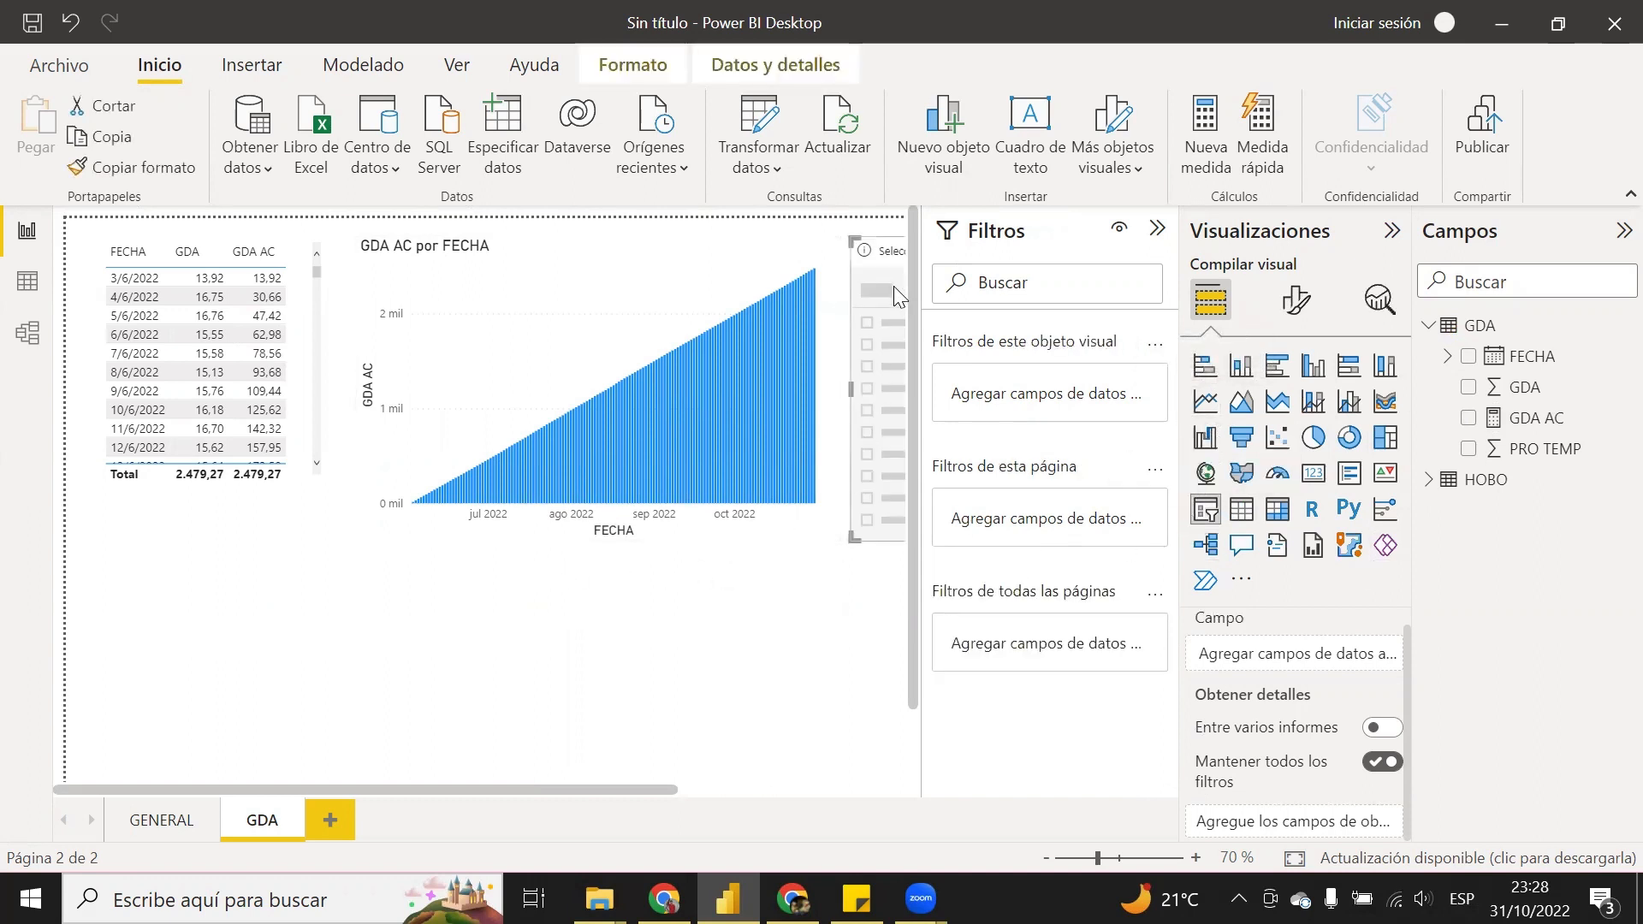
pyautogui.moveTo(884, 261); pyautogui.dragTo(124, 456)
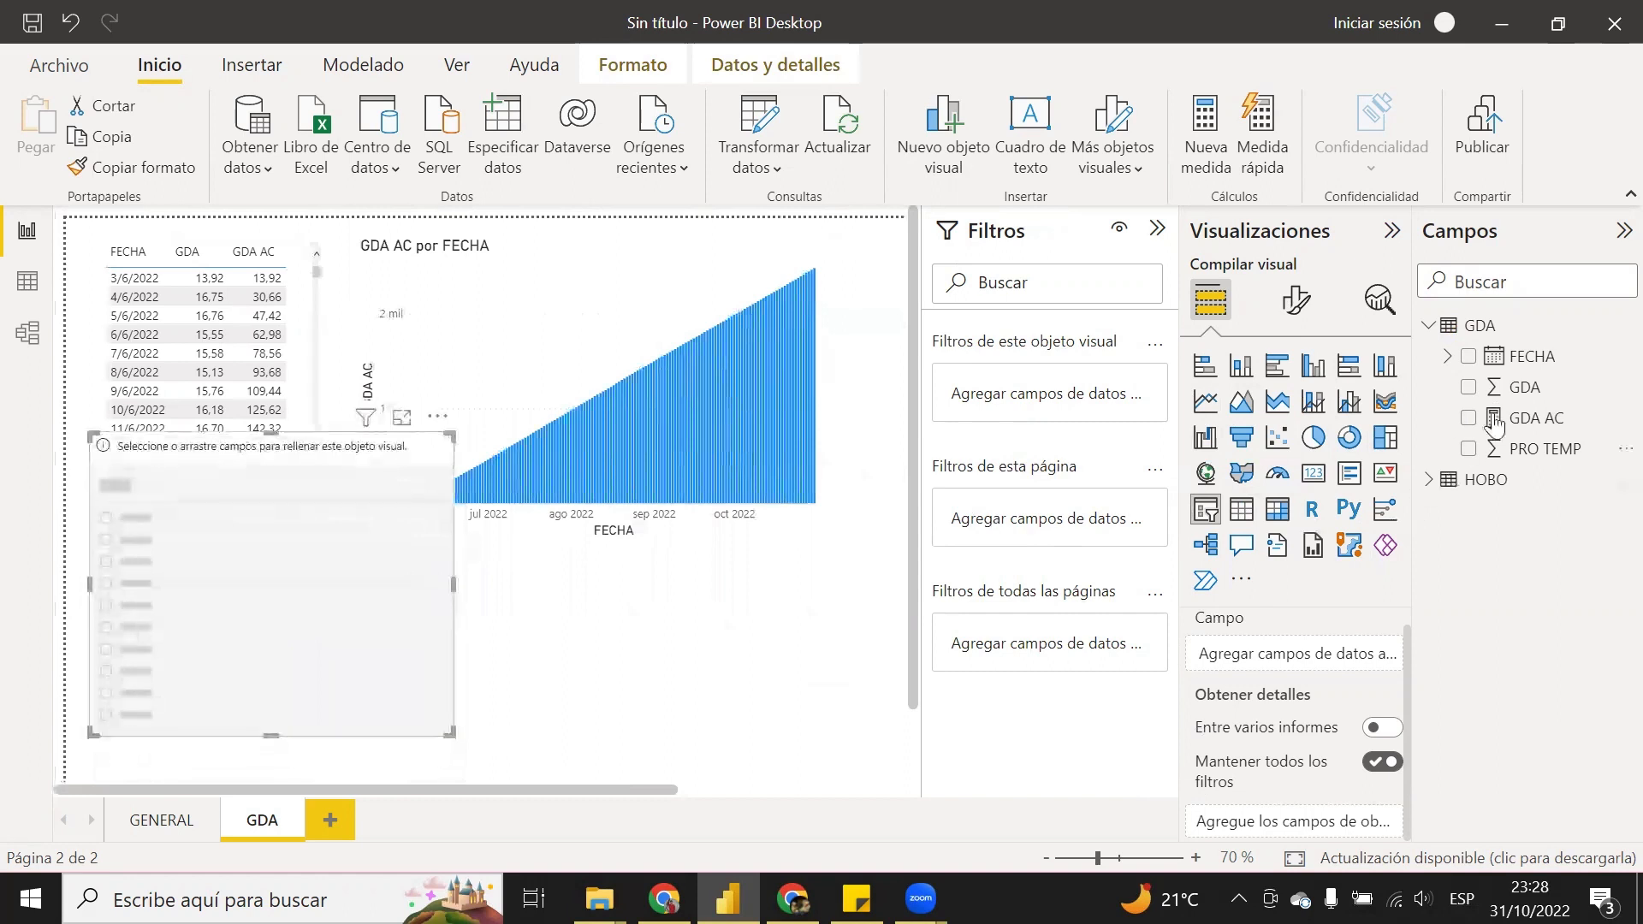
pyautogui.moveTo(1532, 356); pyautogui.dragTo(276, 544)
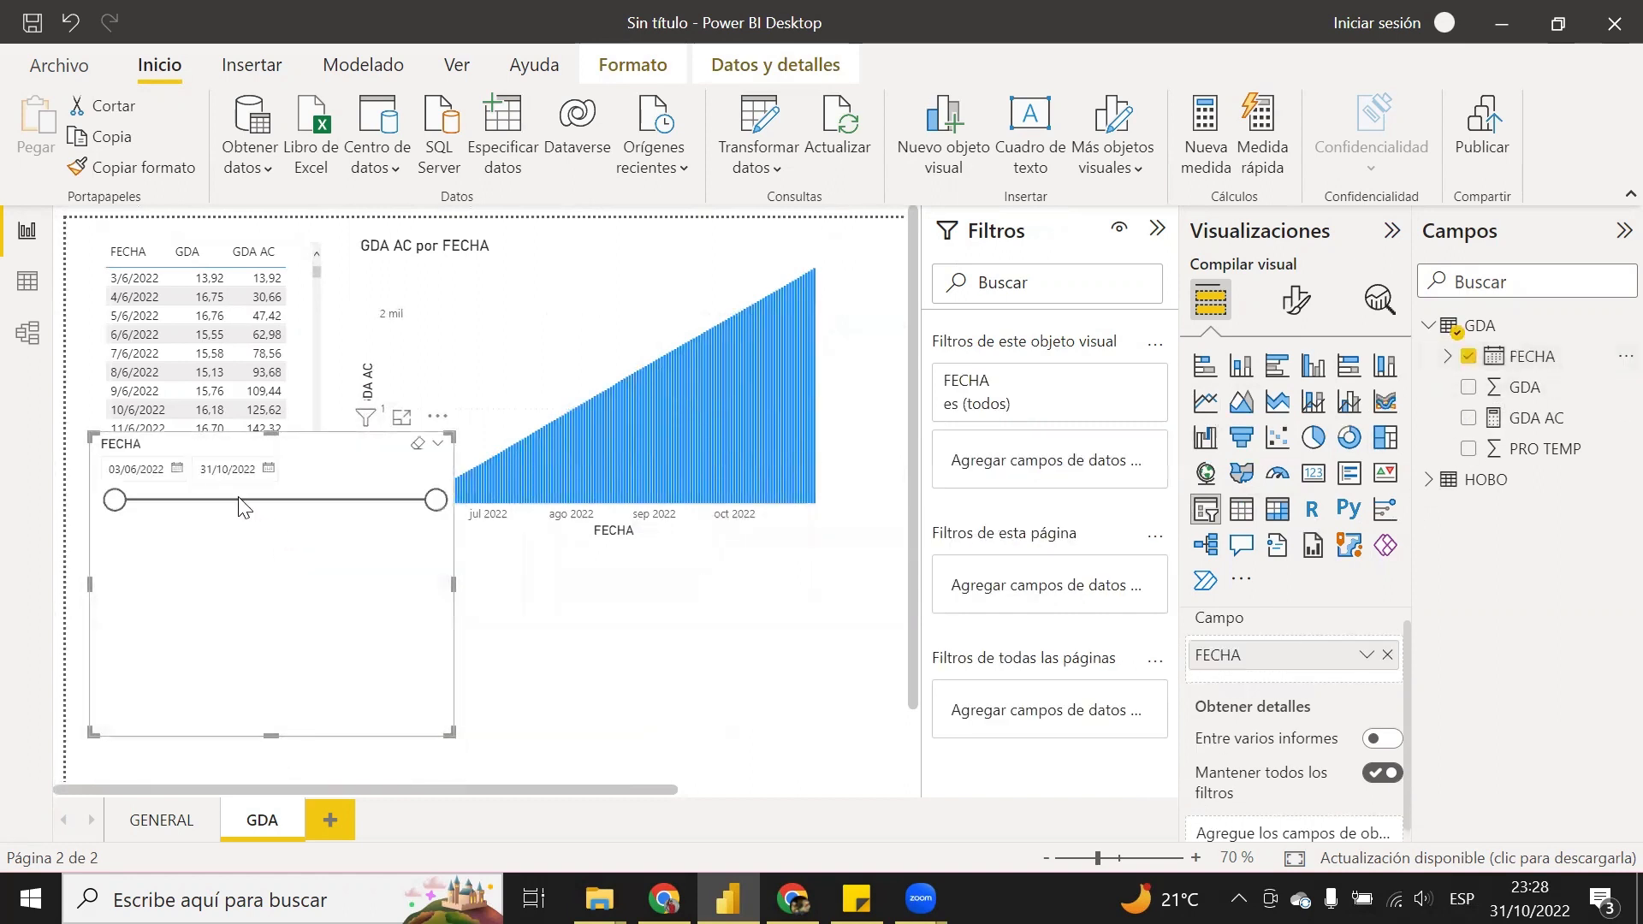
# - Set the slicer's start date to 26/09/2022, then shrink the slicer and place it below the table and chart
pyautogui.moveTo(122, 506); pyautogui.dragTo(301, 504)
pyautogui.moveTo(268, 444); pyautogui.dragTo(352, 598)
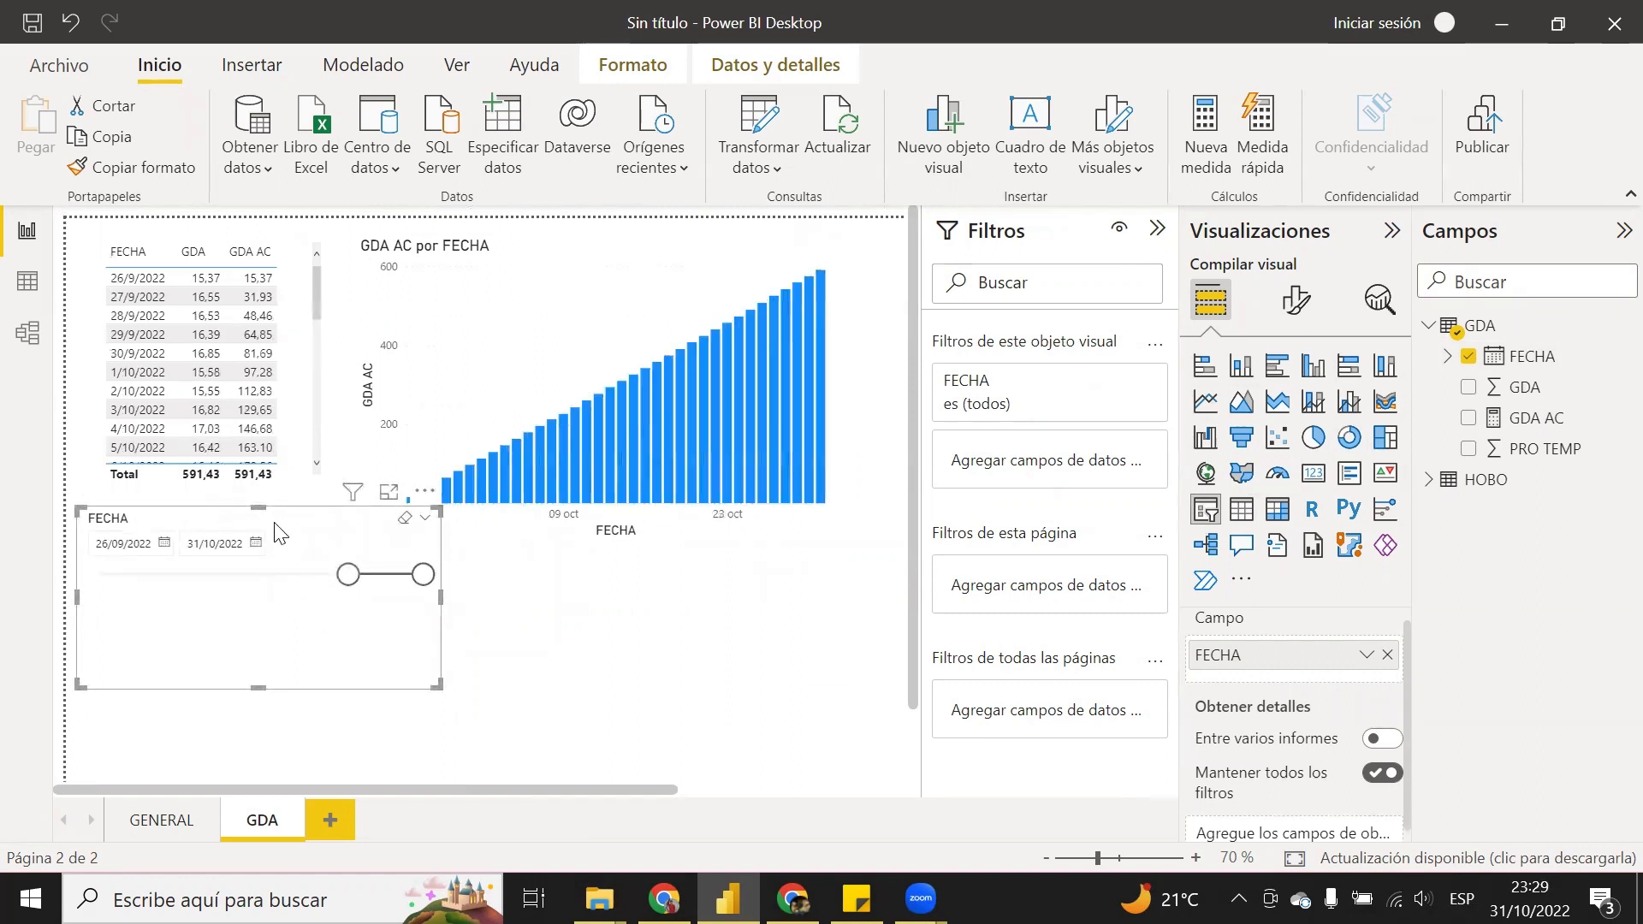
pyautogui.moveTo(307, 520); pyautogui.dragTo(296, 556)
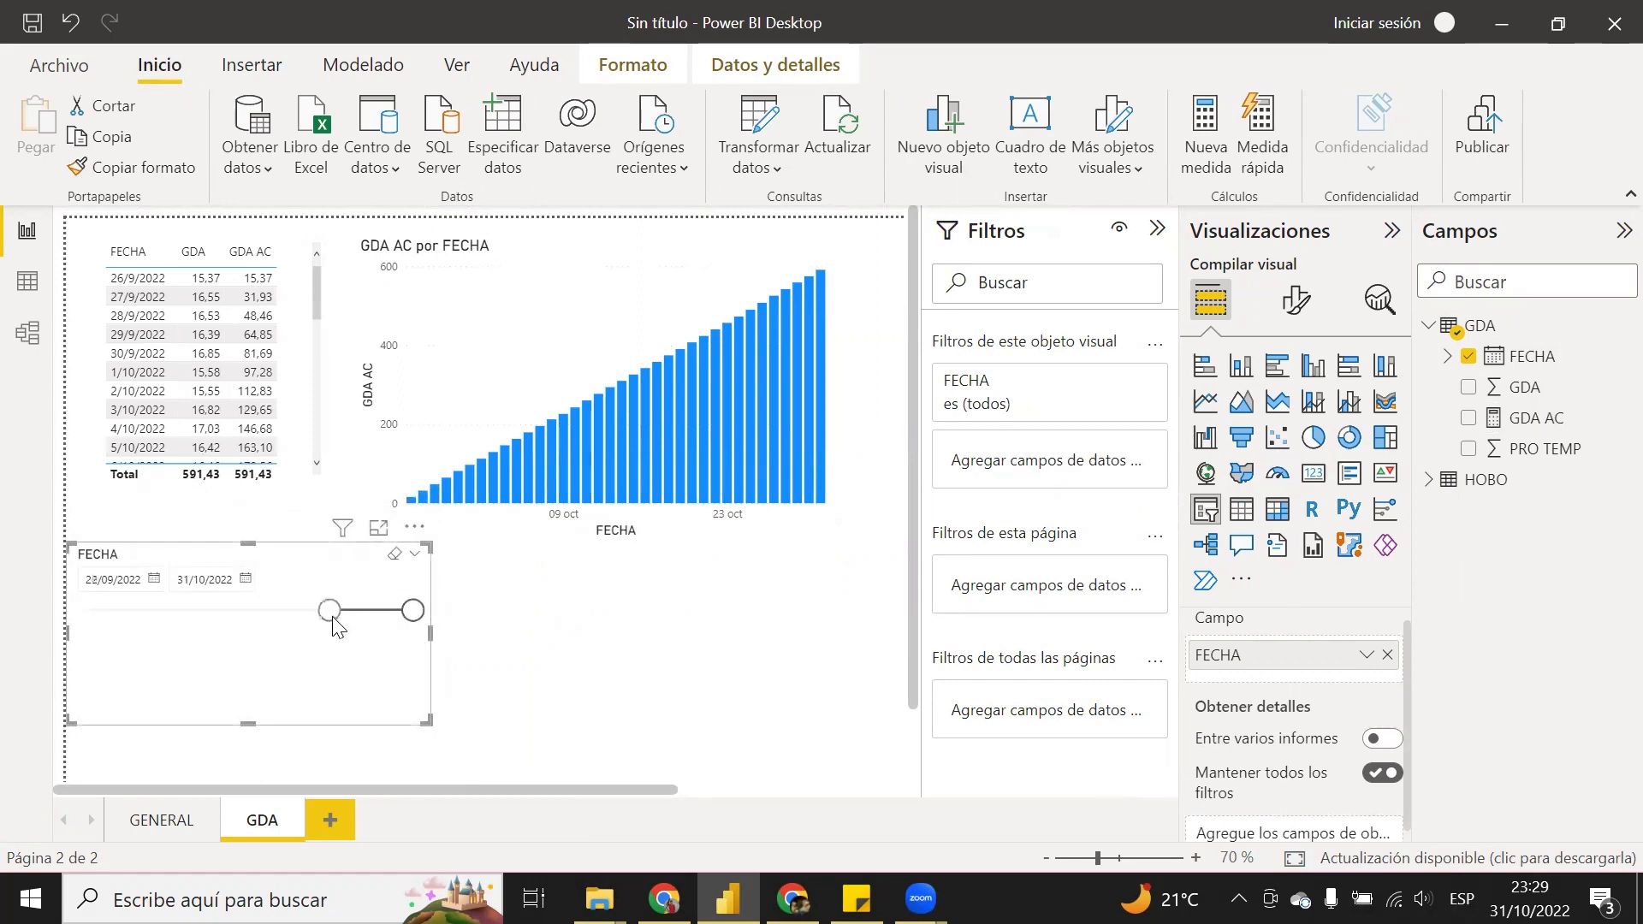
# - Check the table's accumulated values with a slicer start date of 01/09/2022, and set the start date to 01/10/2022
pyautogui.moveTo(331, 617); pyautogui.dragTo(291, 631)
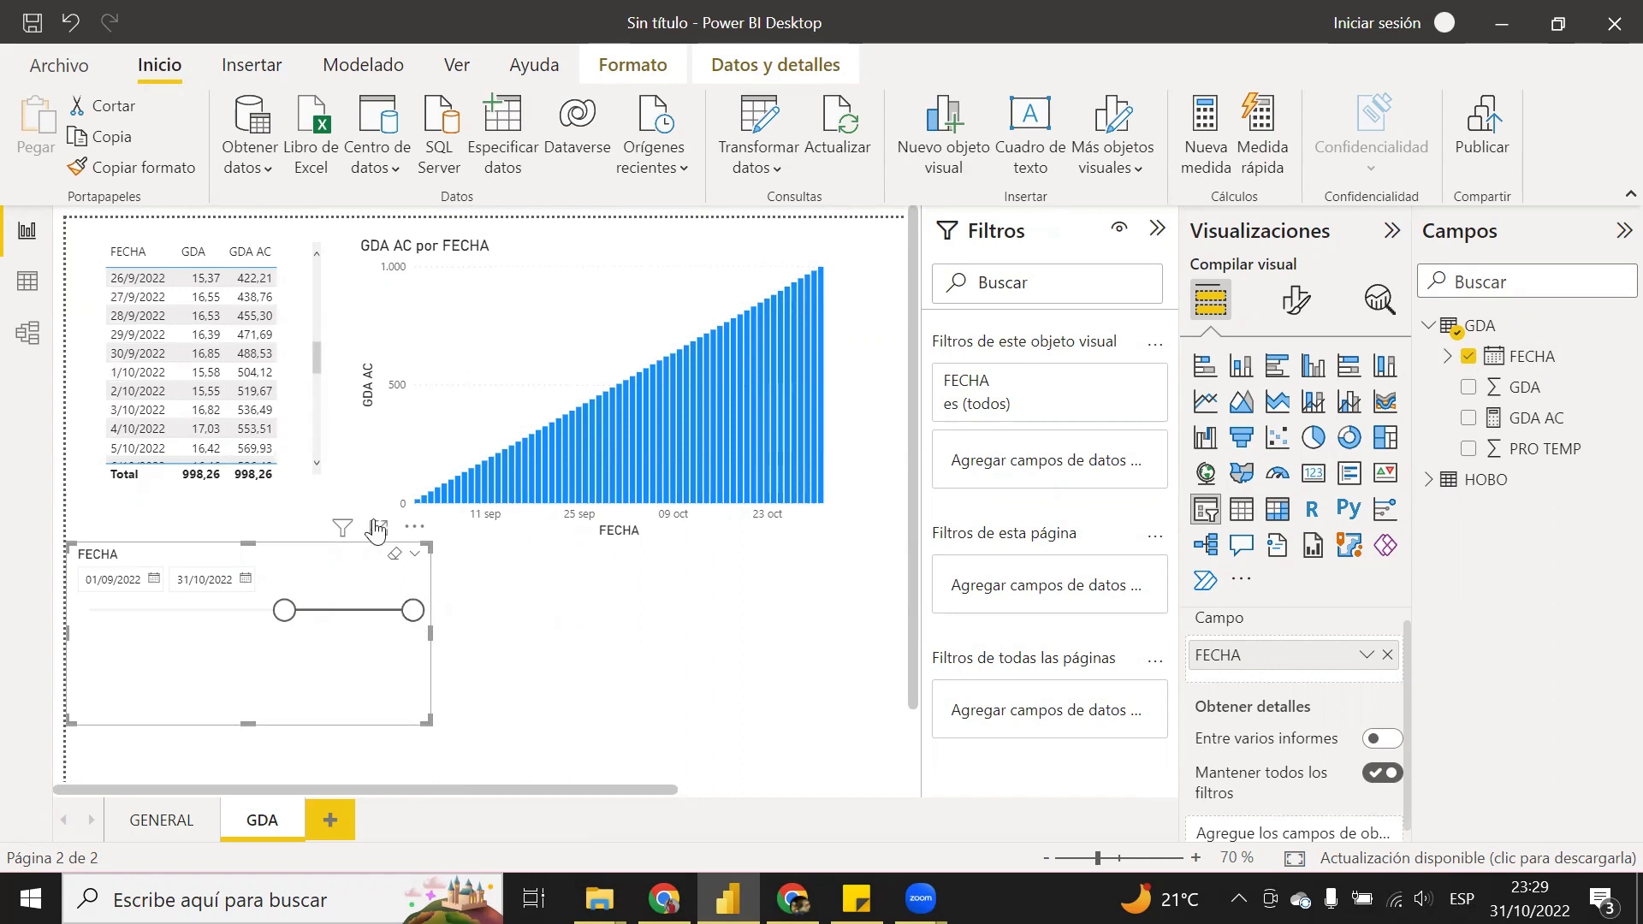
pyautogui.scroll(2, 234, 398)
pyautogui.scroll(7, 233, 399)
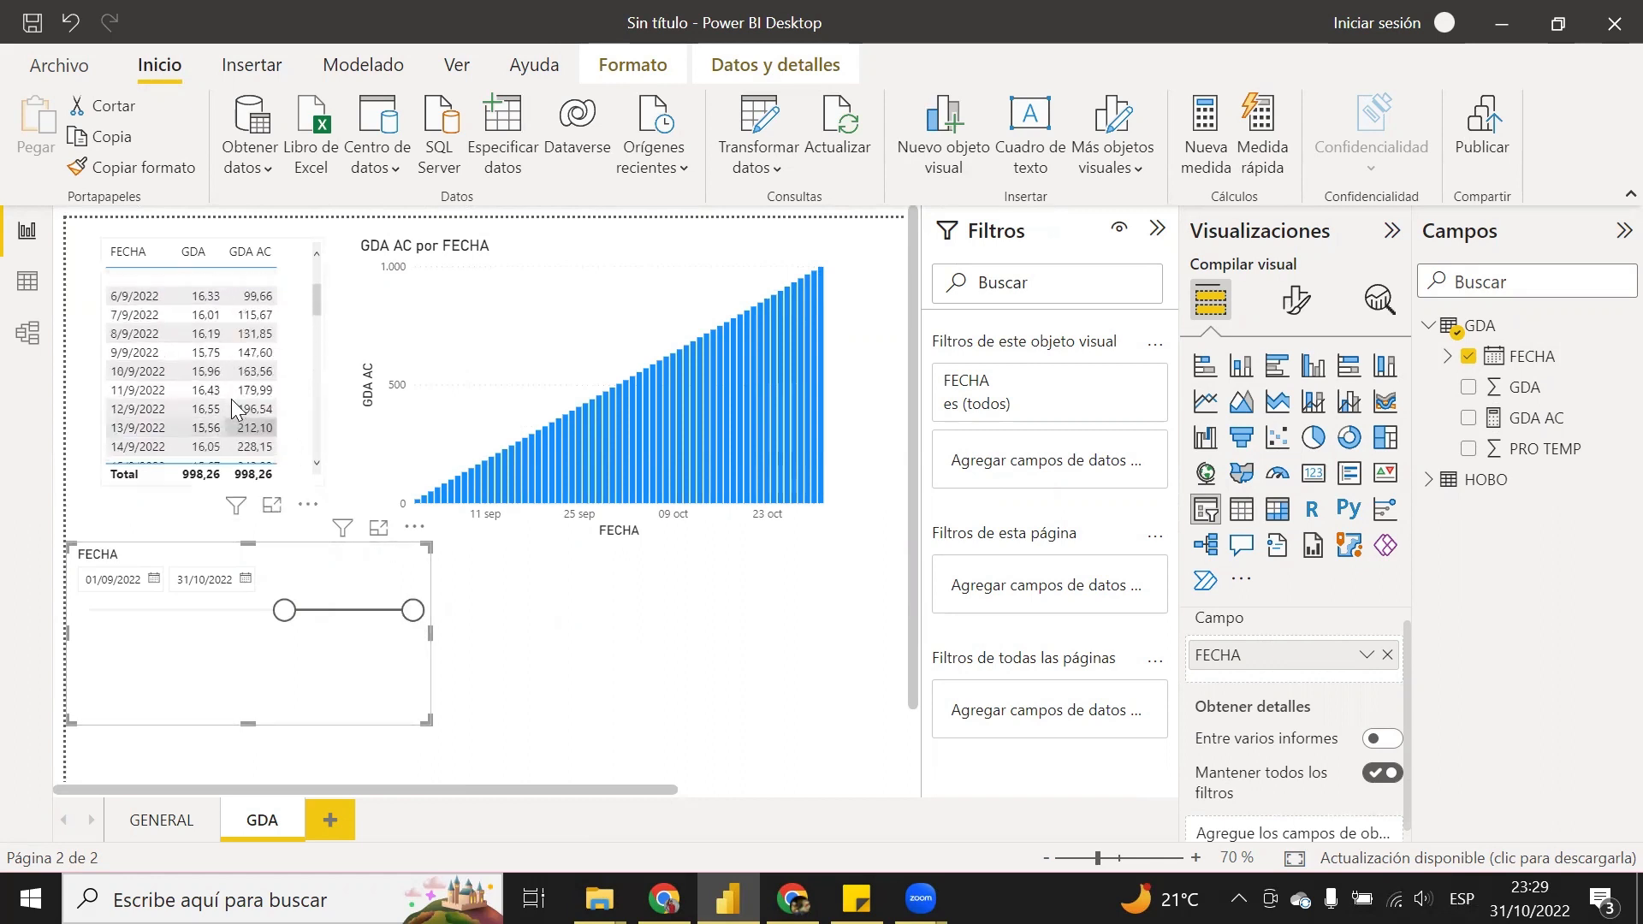
pyautogui.moveTo(282, 610); pyautogui.dragTo(358, 612)
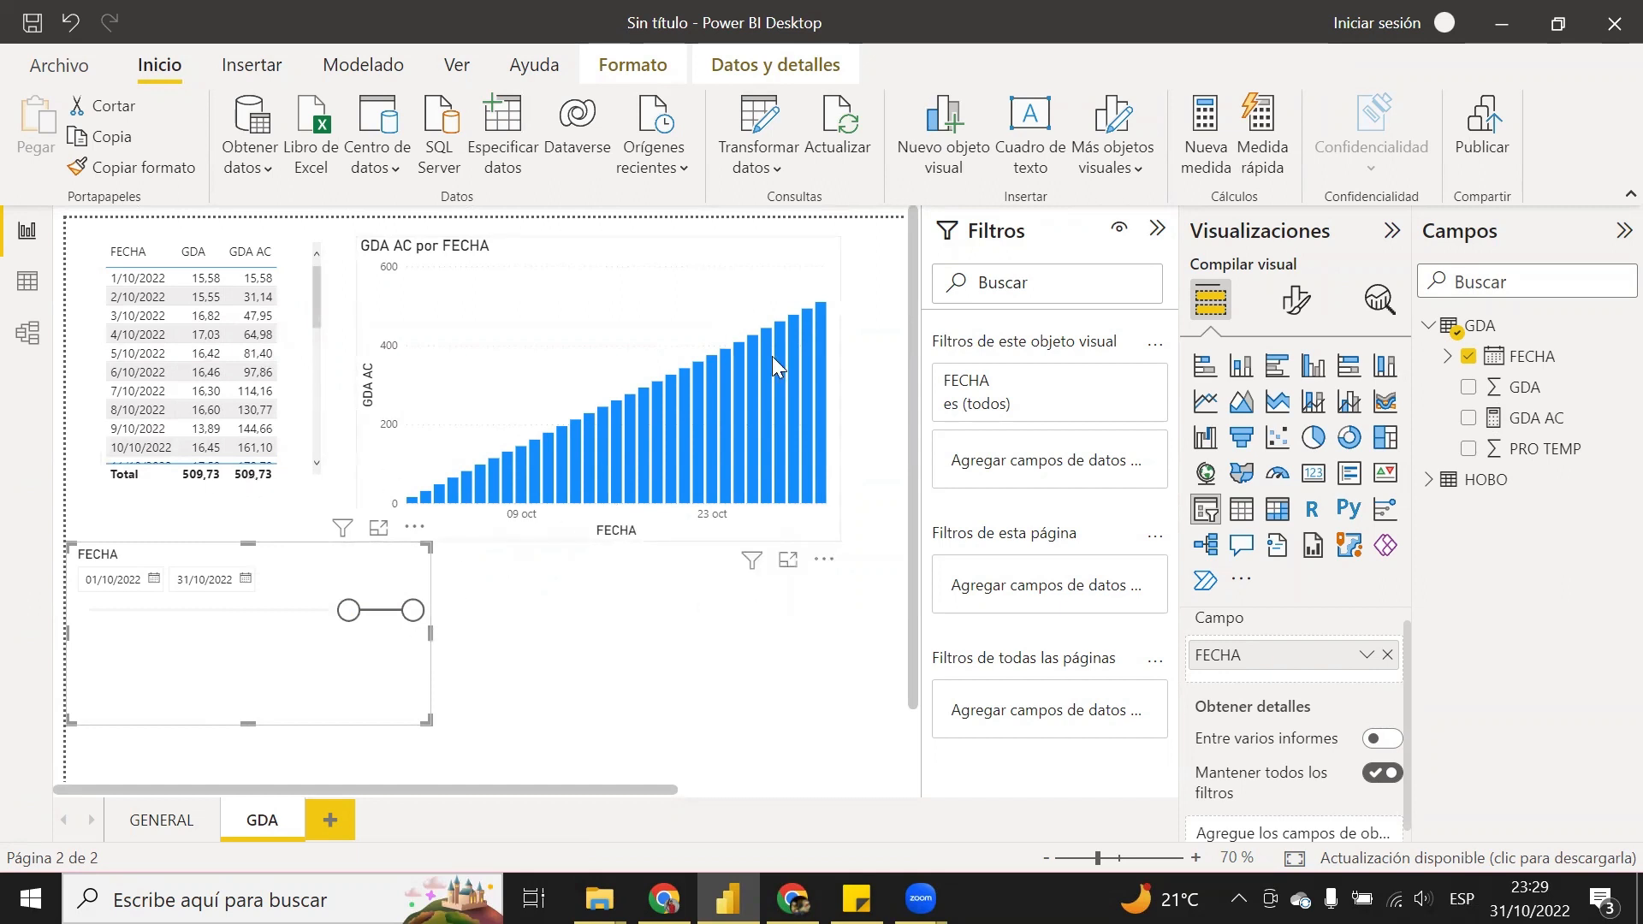
# - Examine the GDA AC formula and the GDA column in the data view, and return to the report page
pyautogui.click(1544, 421)
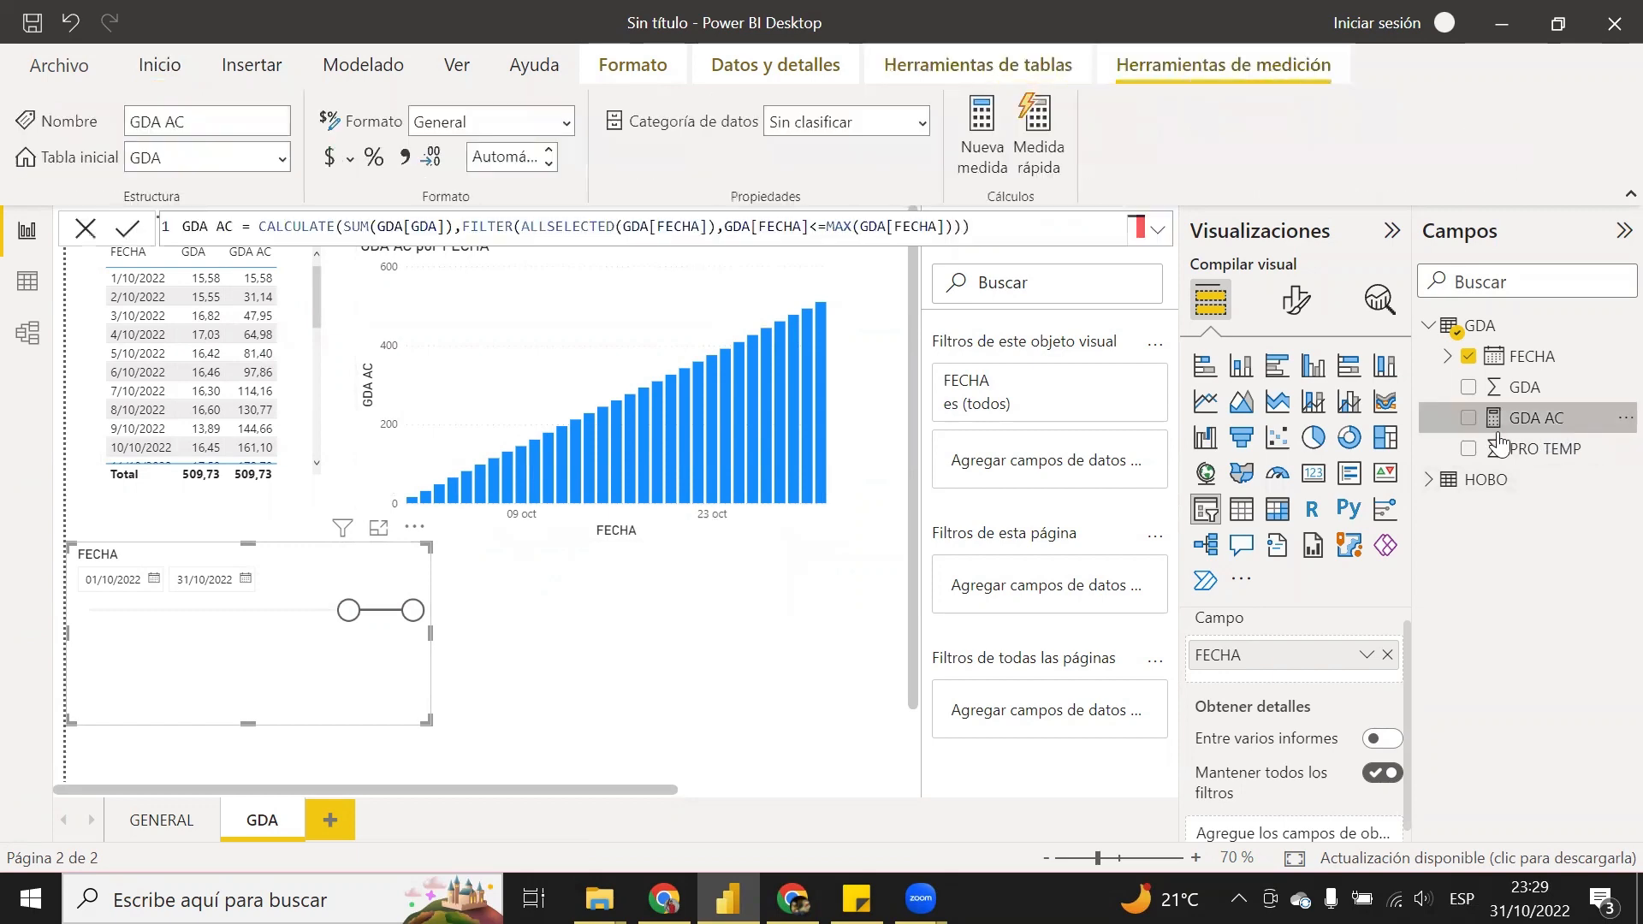
pyautogui.click(1523, 390)
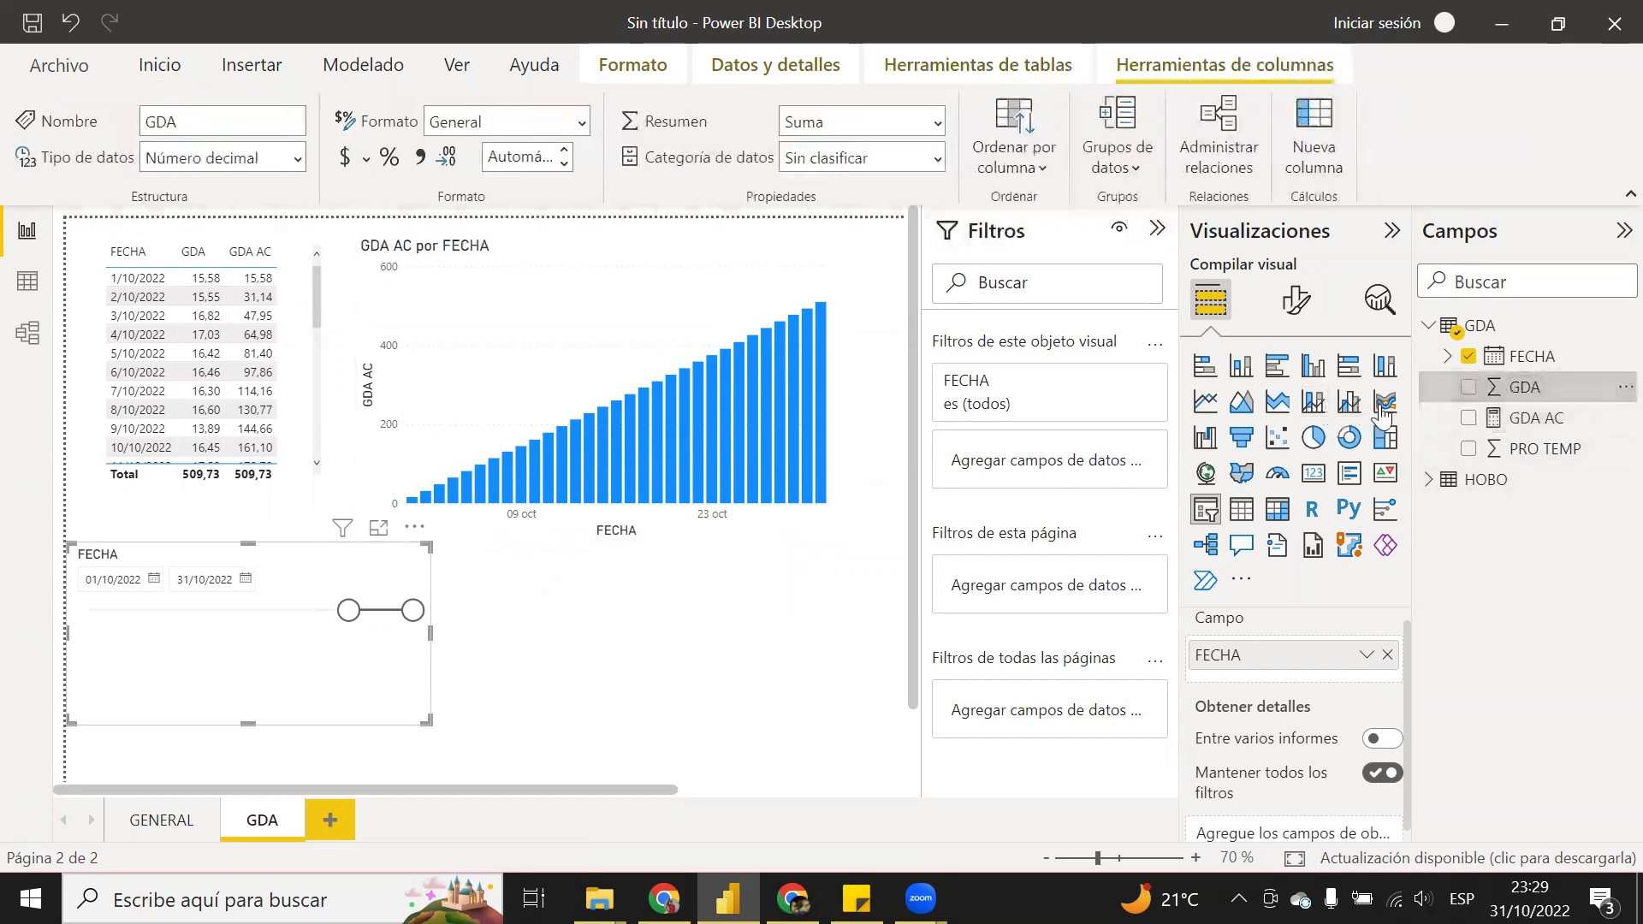
pyautogui.click(27, 282)
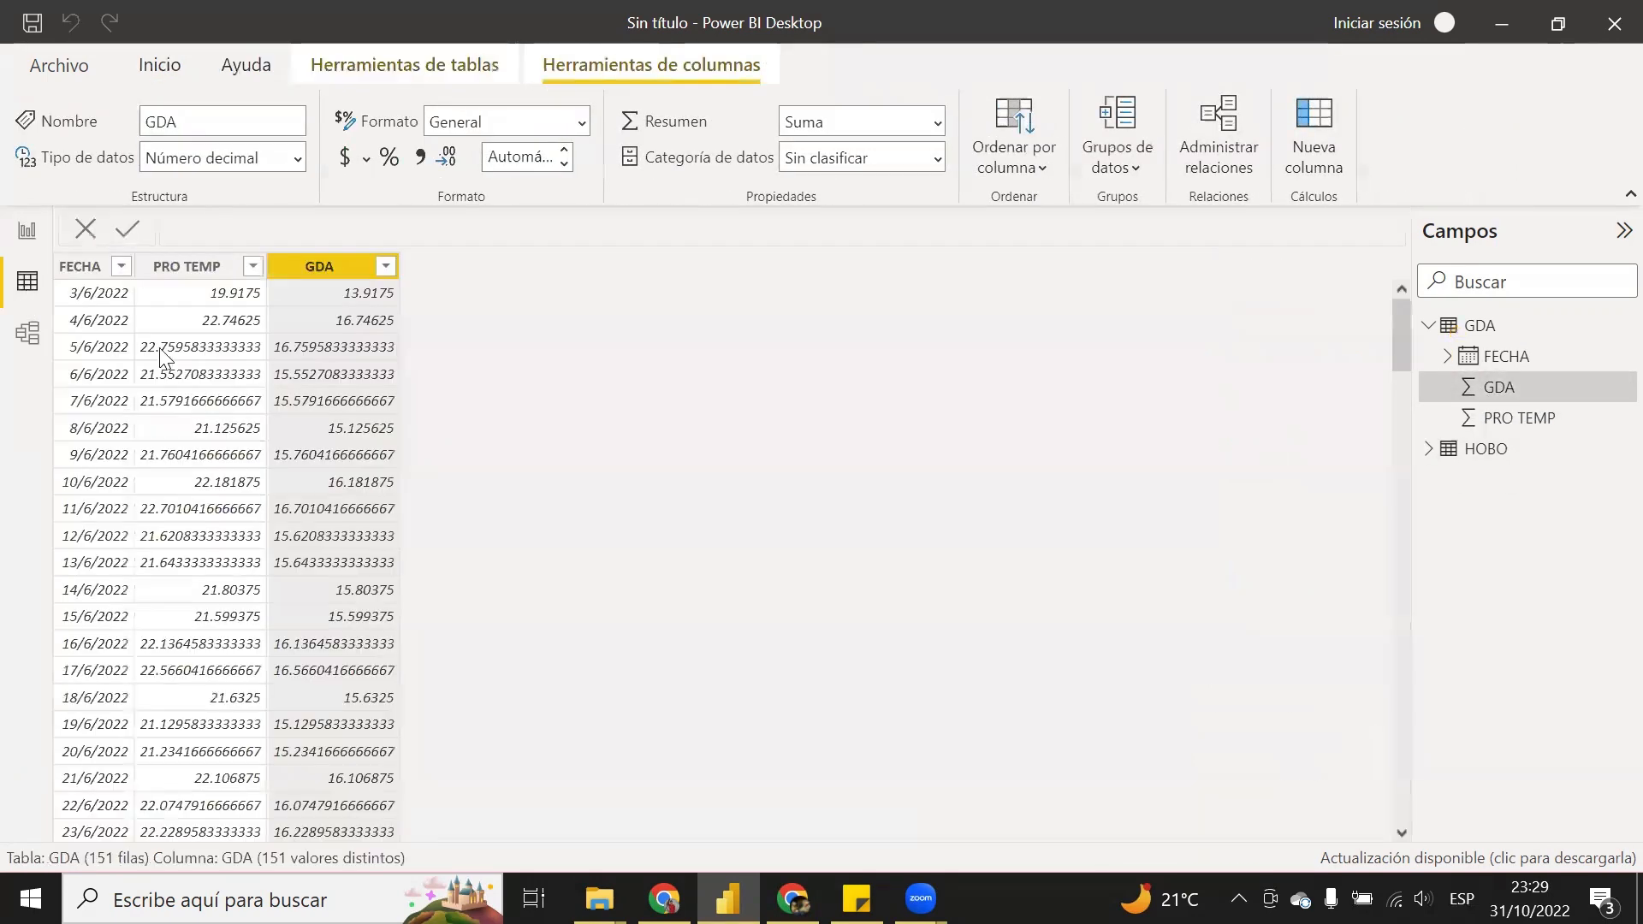
pyautogui.click(342, 269)
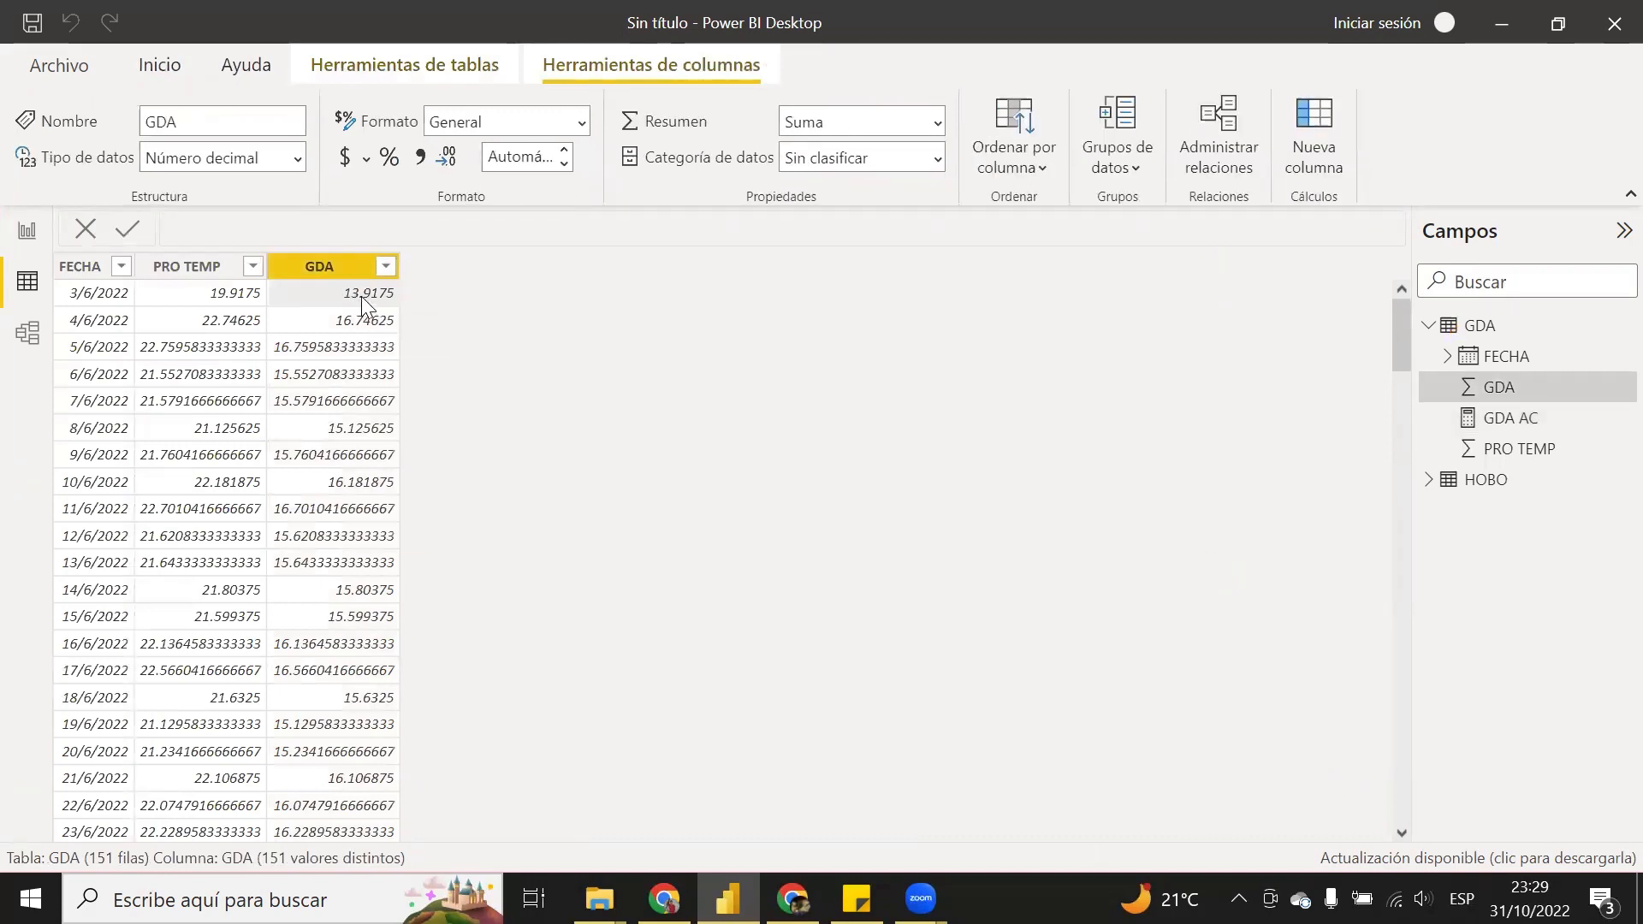
pyautogui.rightClick(1513, 396)
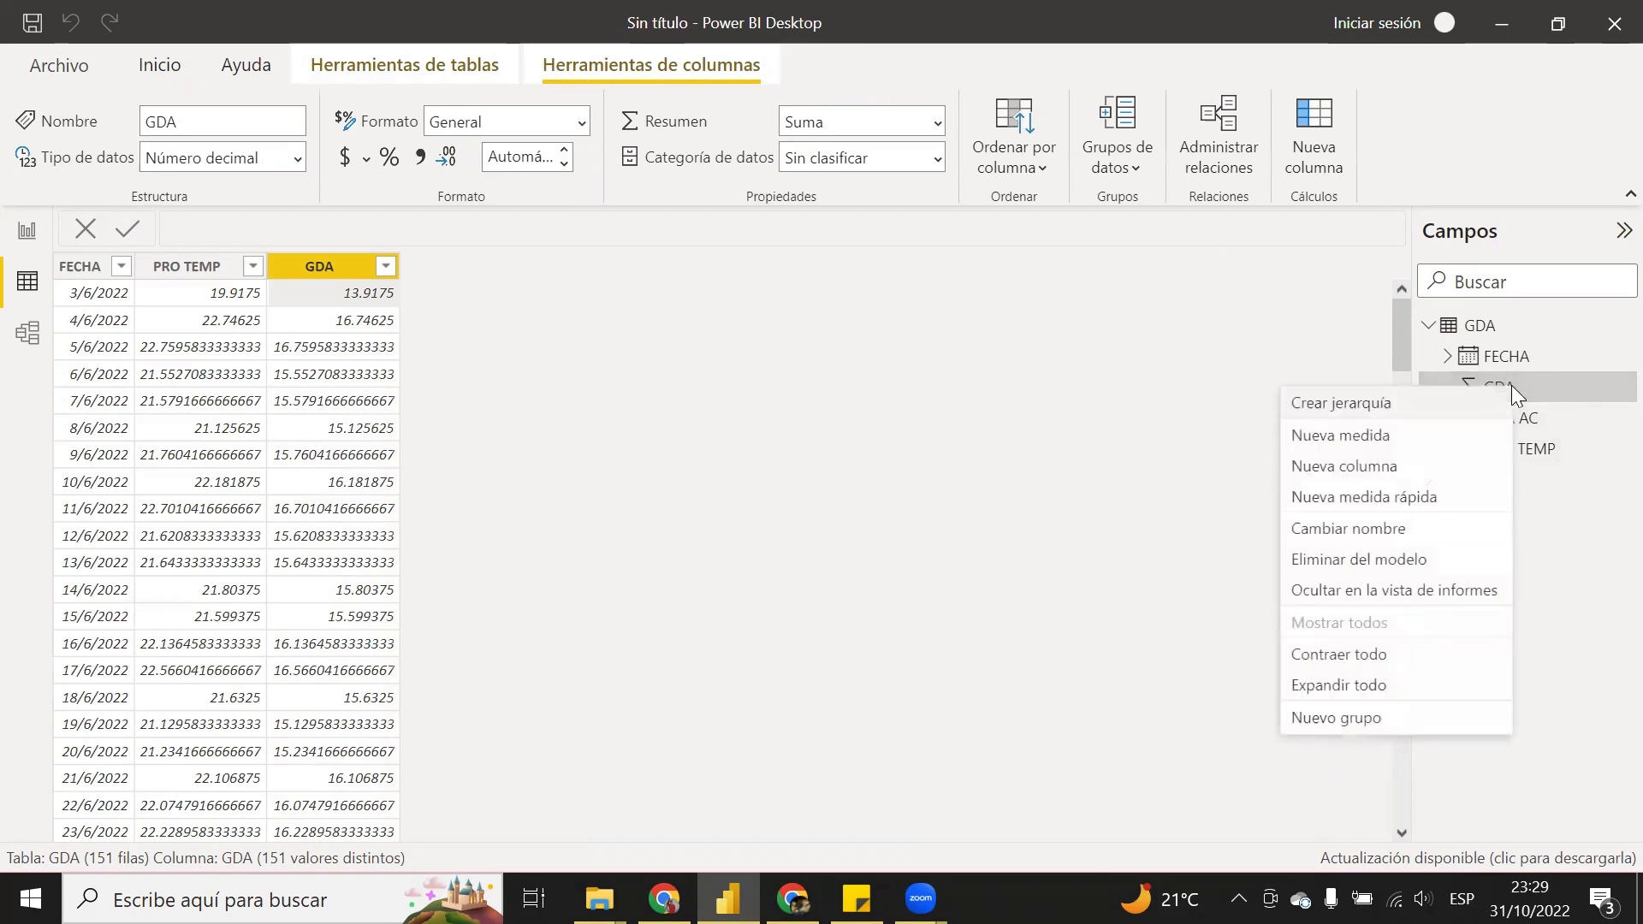
pyautogui.click(991, 402)
pyautogui.click(27, 230)
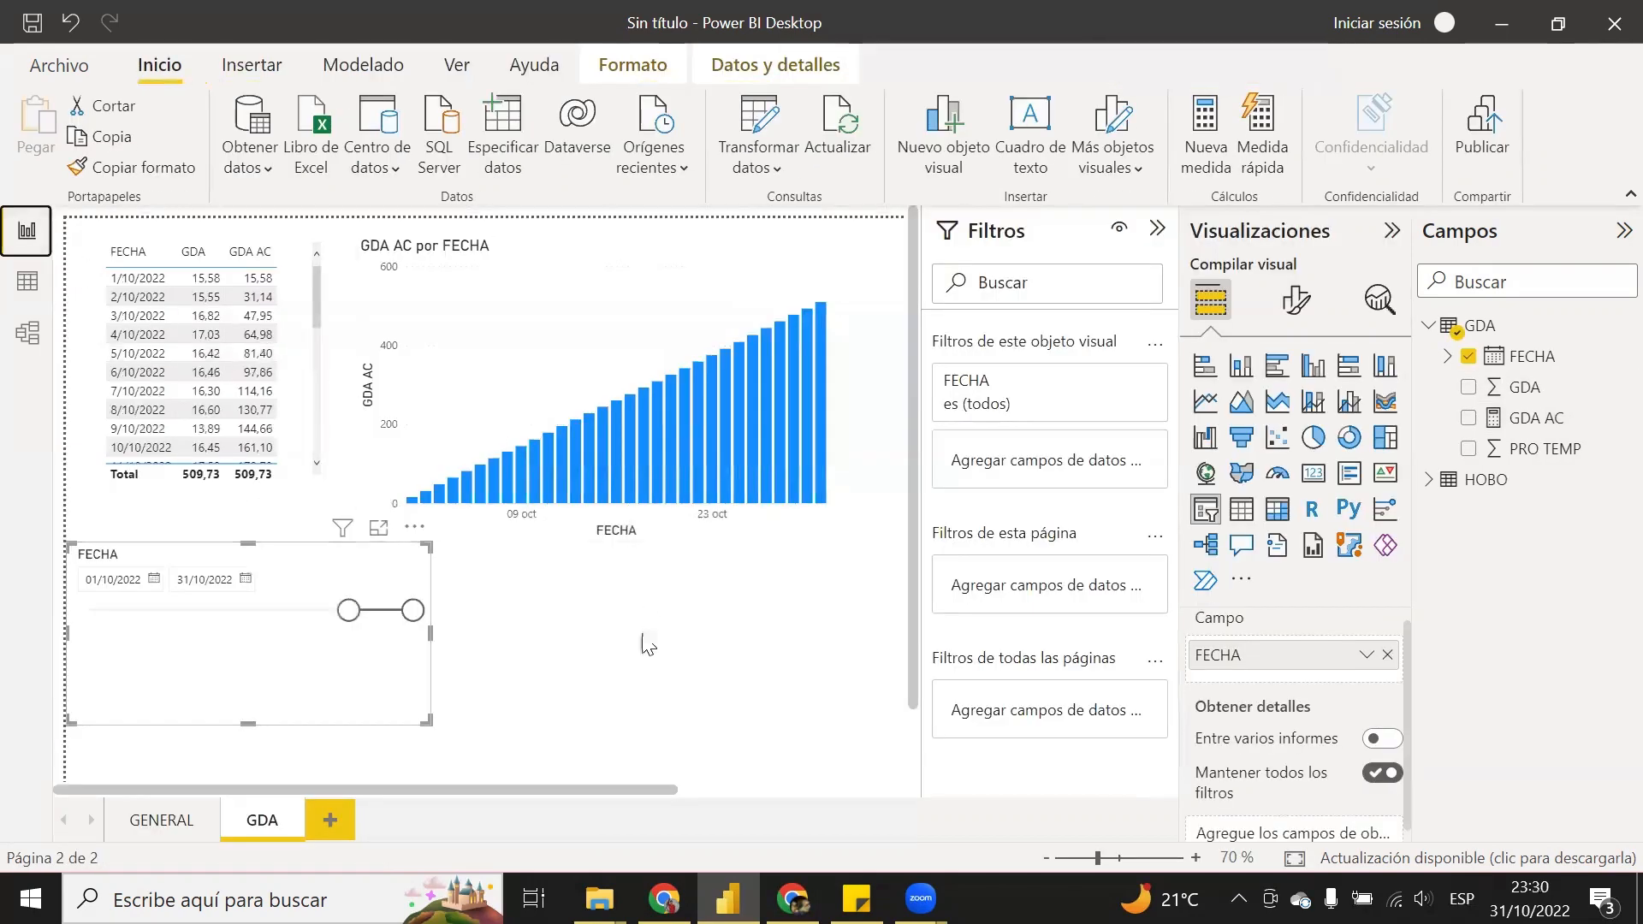
pyautogui.doubleClick(562, 649)
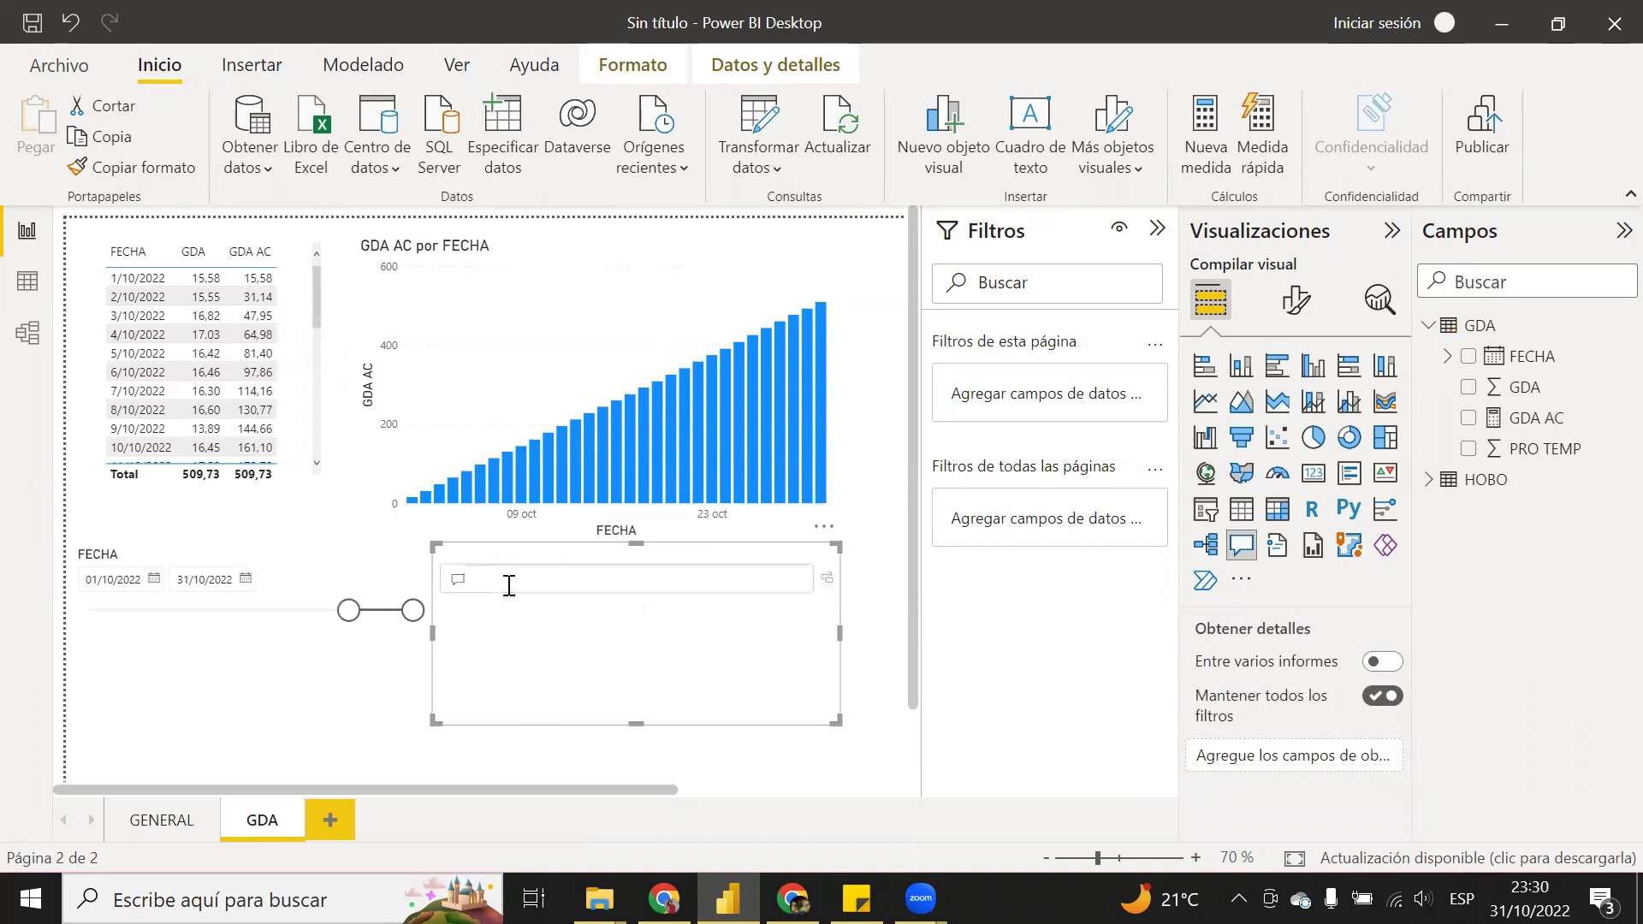
pyautogui.press('Delete')
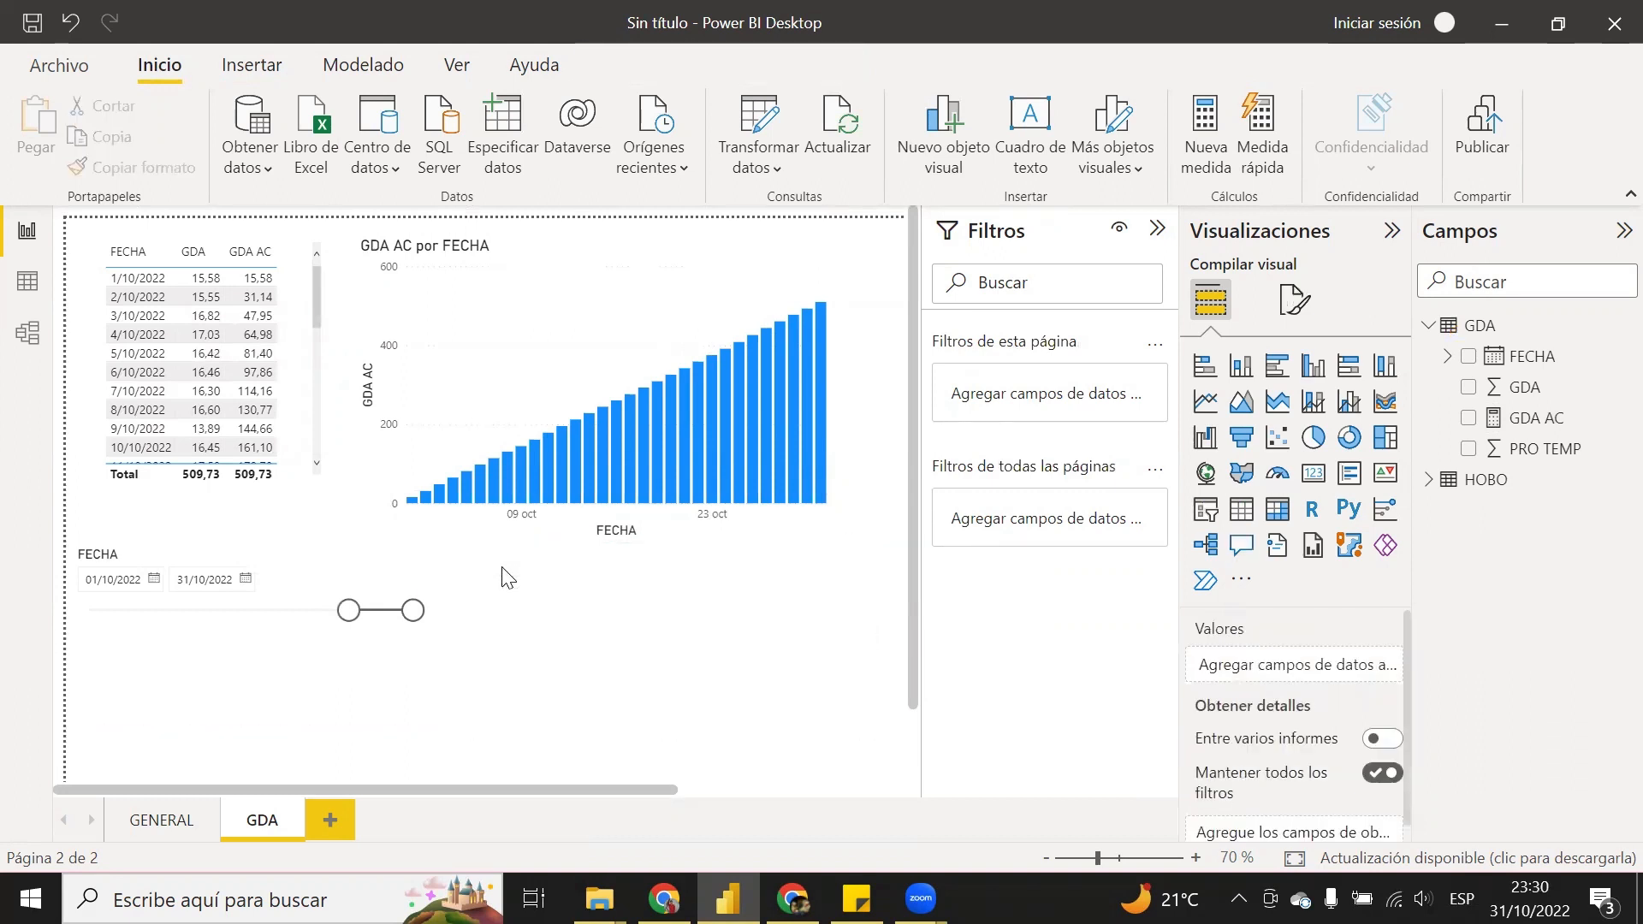
# - Set up conditional formatting of the chart's column colour with the Reglas style, based on the GDA AC field
pyautogui.click(602, 294)
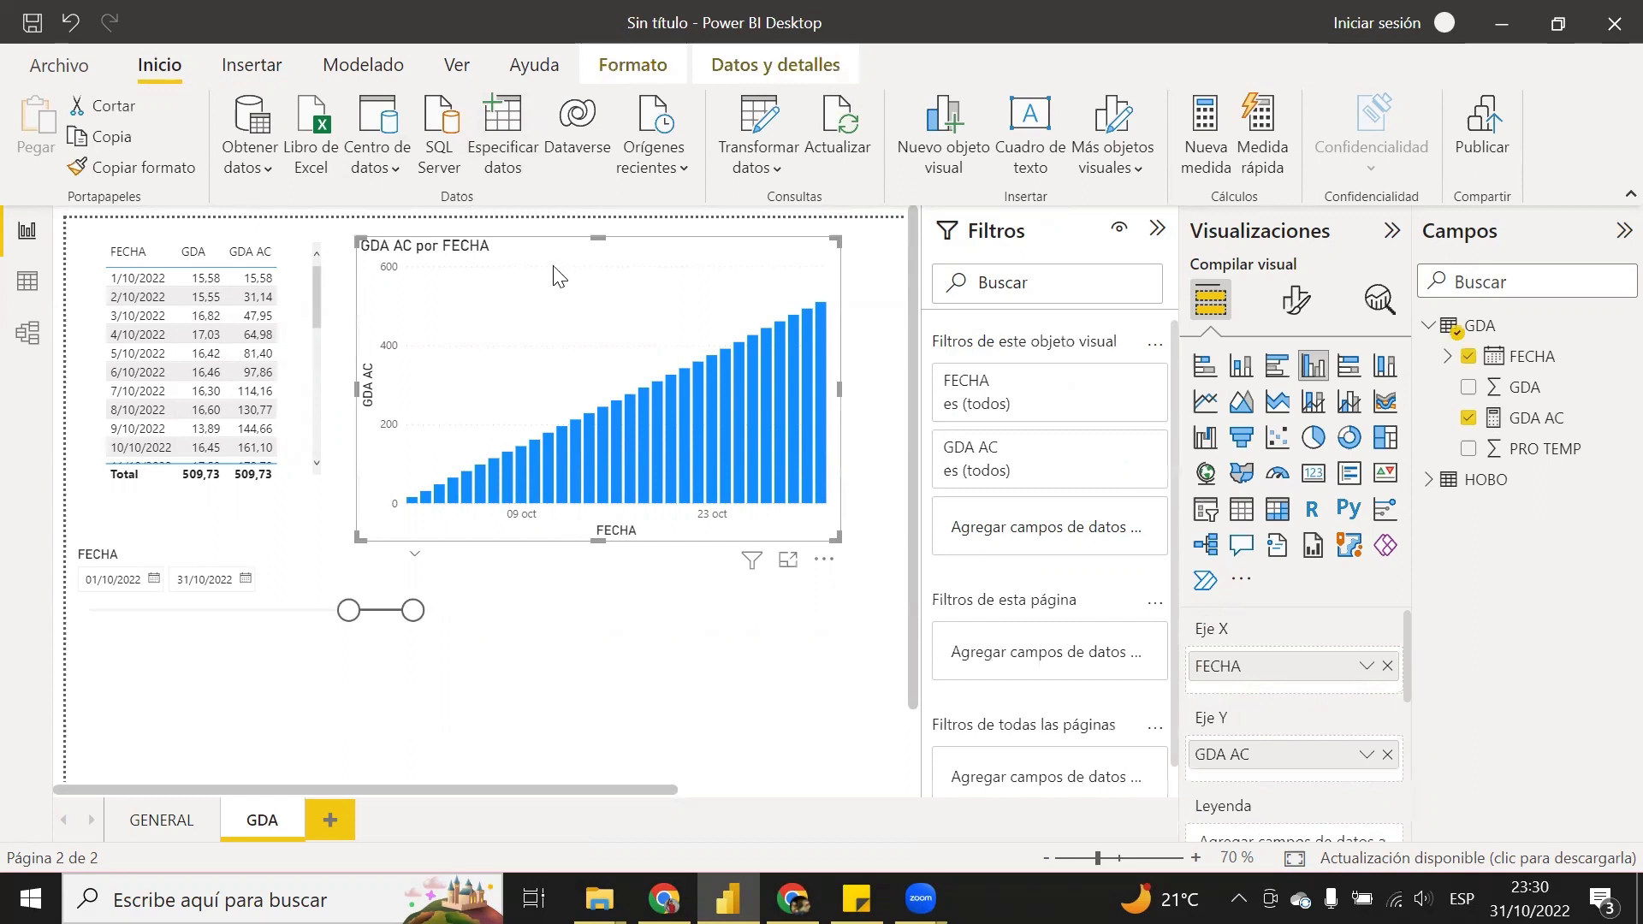
pyautogui.click(1295, 300)
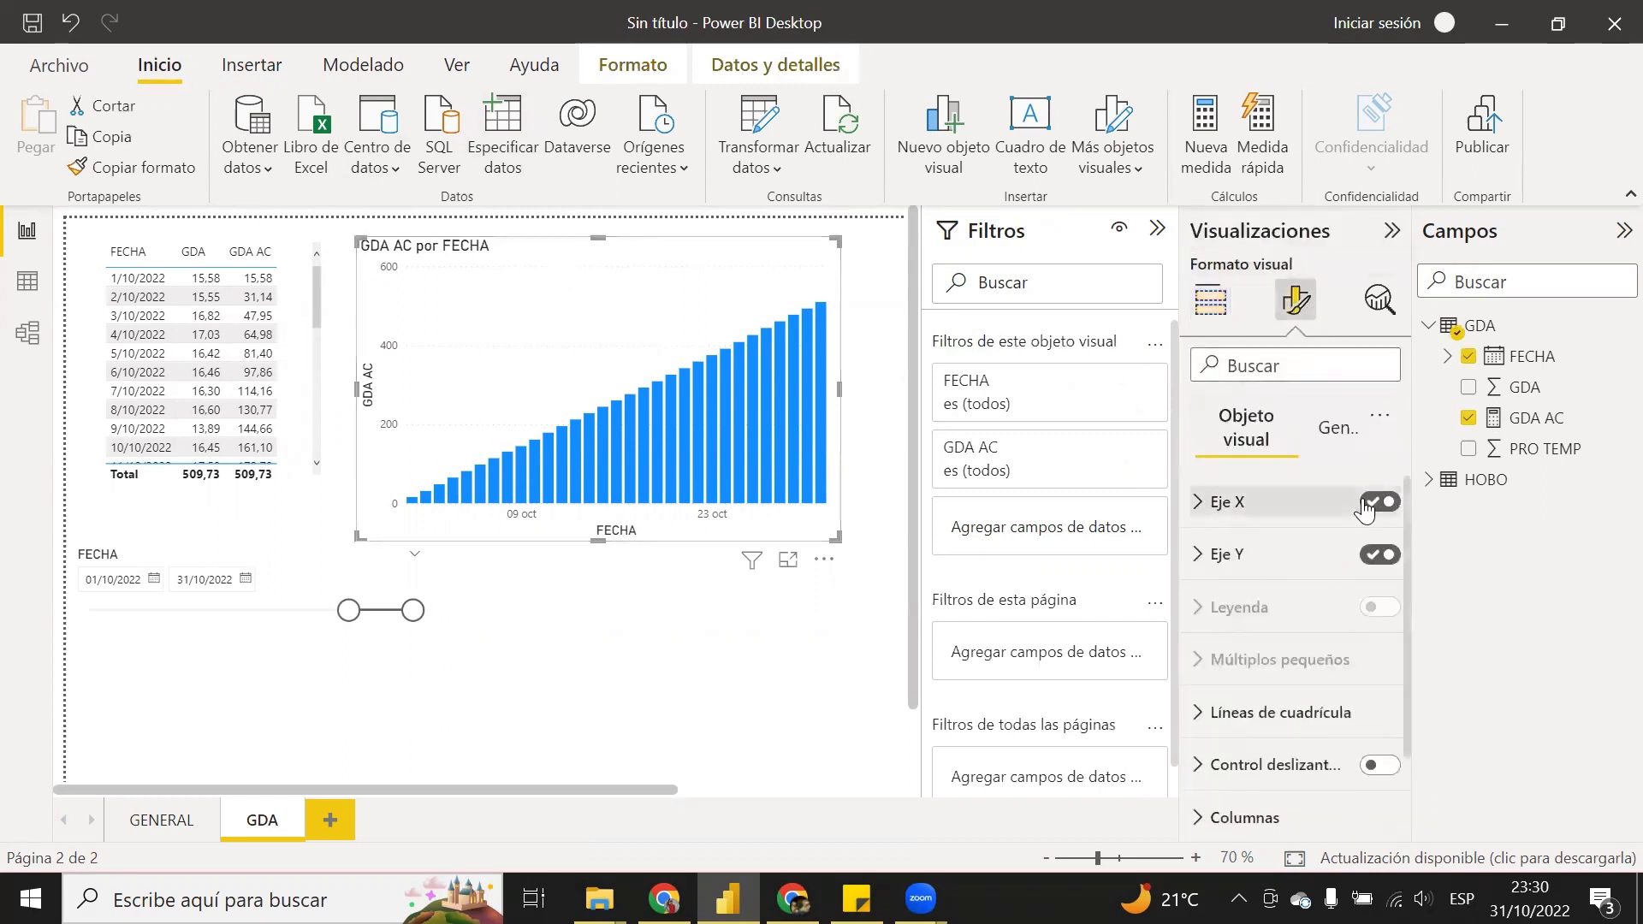
pyautogui.scroll(-2, 1239, 548)
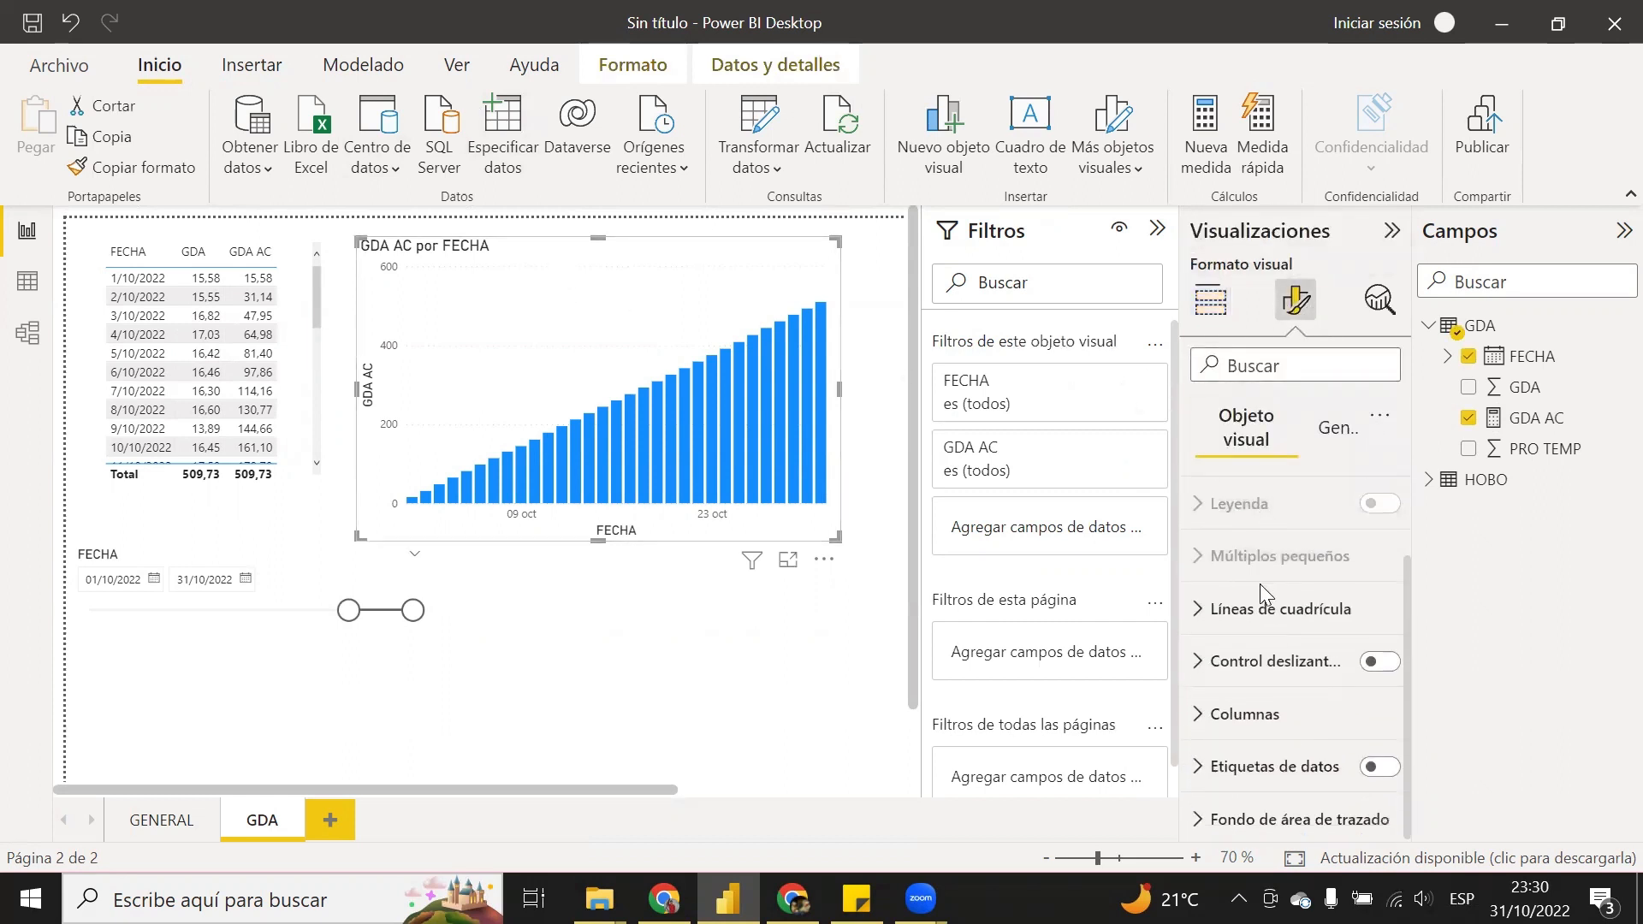
pyautogui.click(1244, 710)
pyautogui.scroll(-2, 1277, 606)
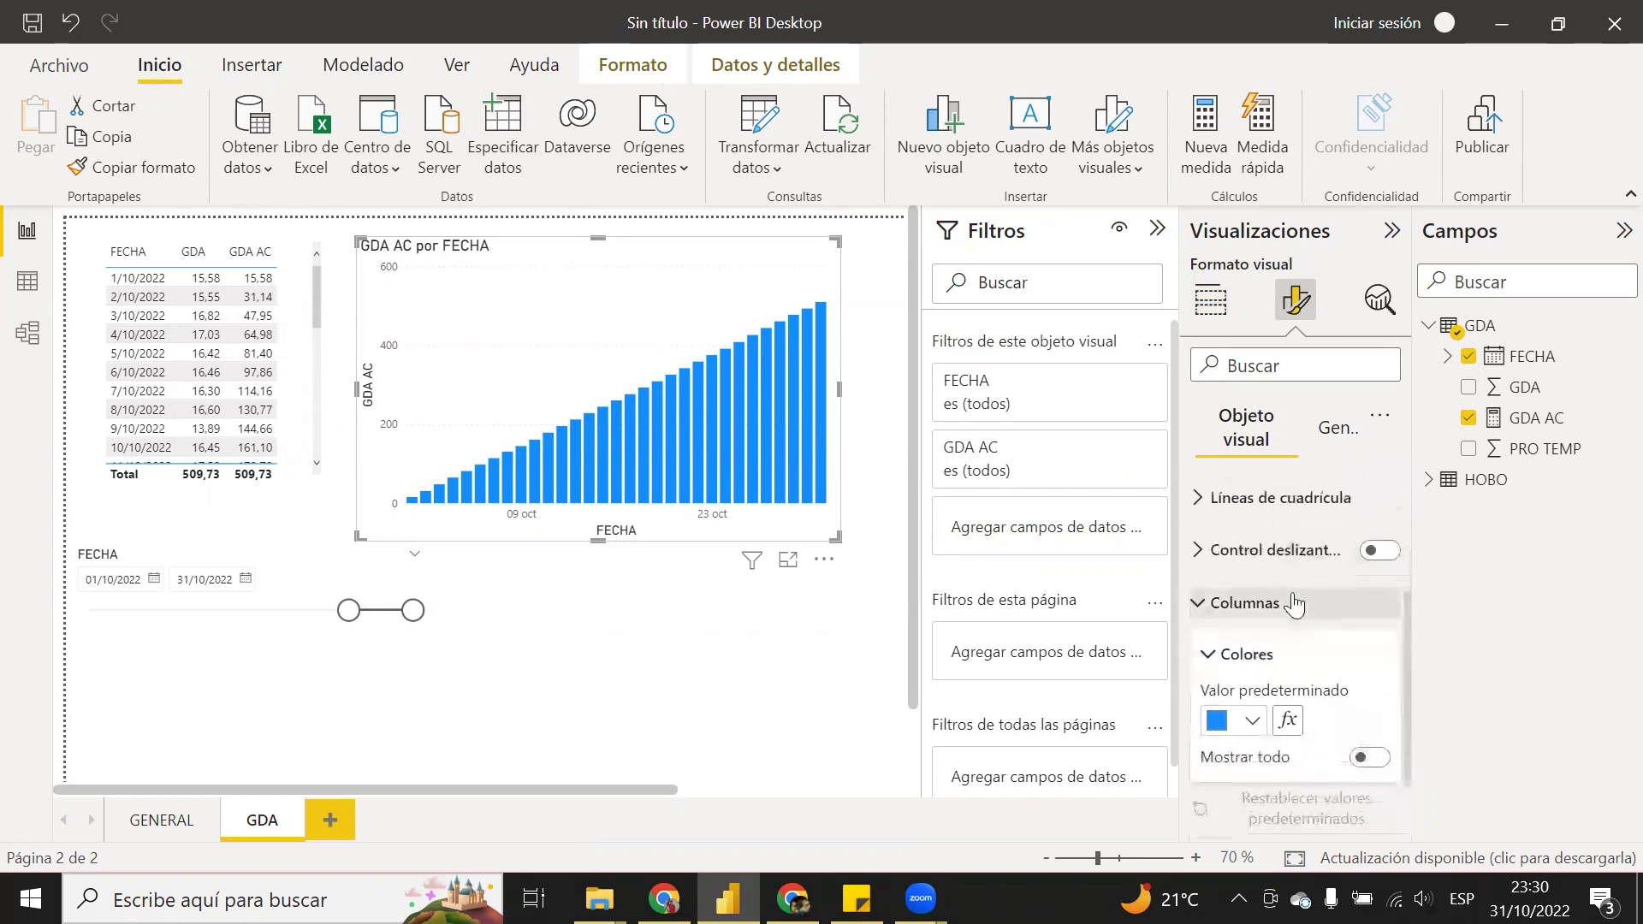
pyautogui.click(1288, 659)
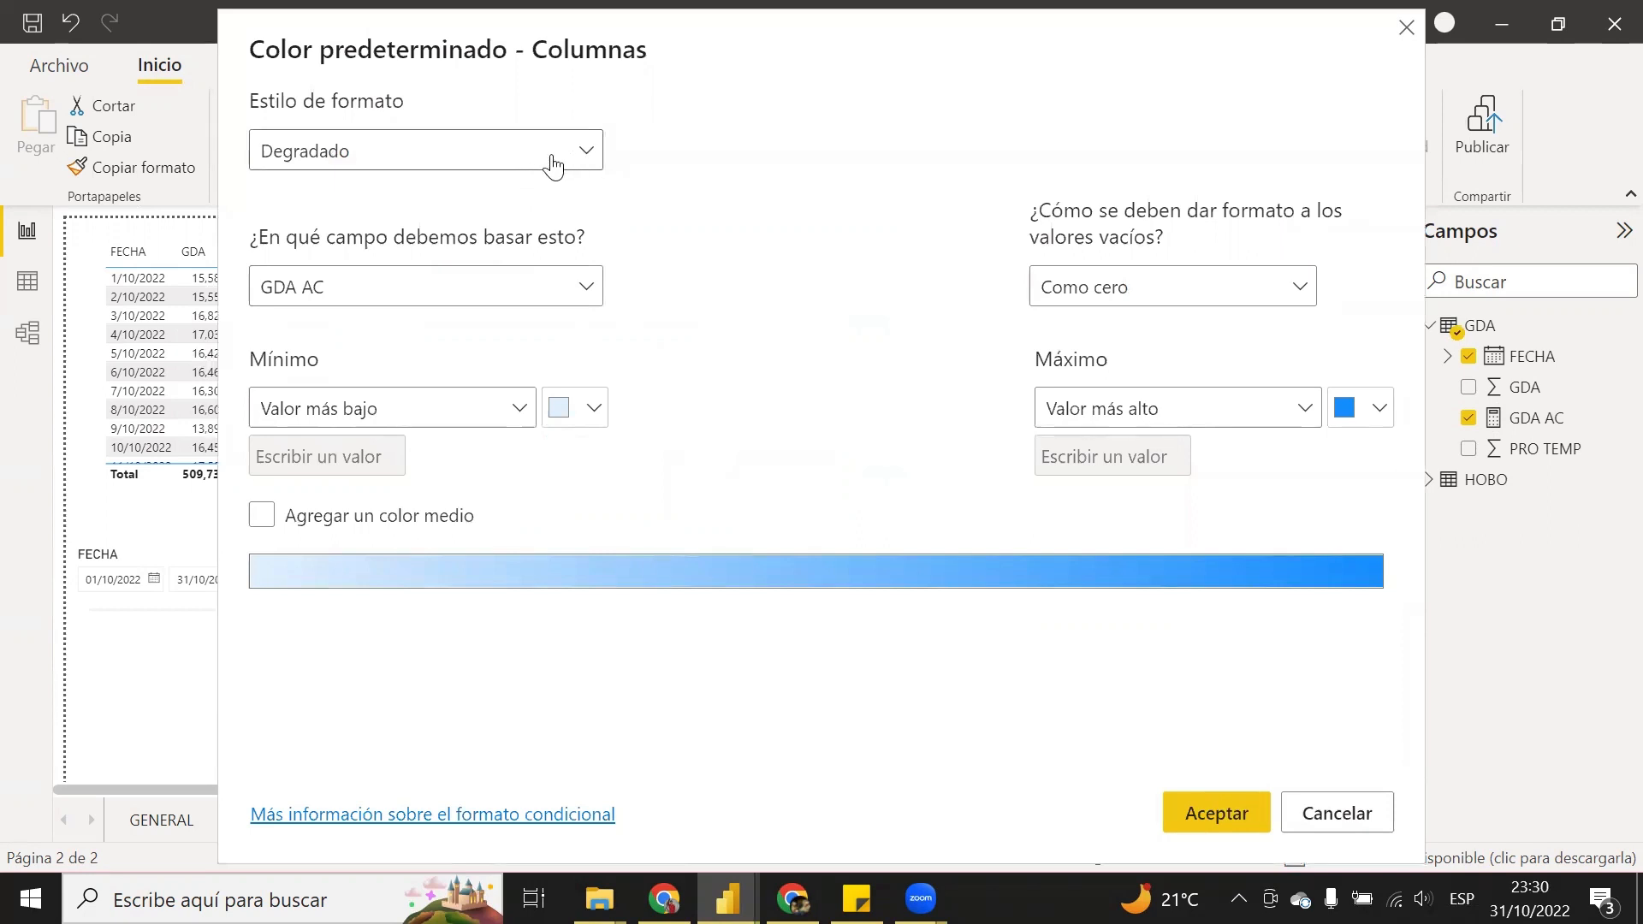
pyautogui.click(564, 160)
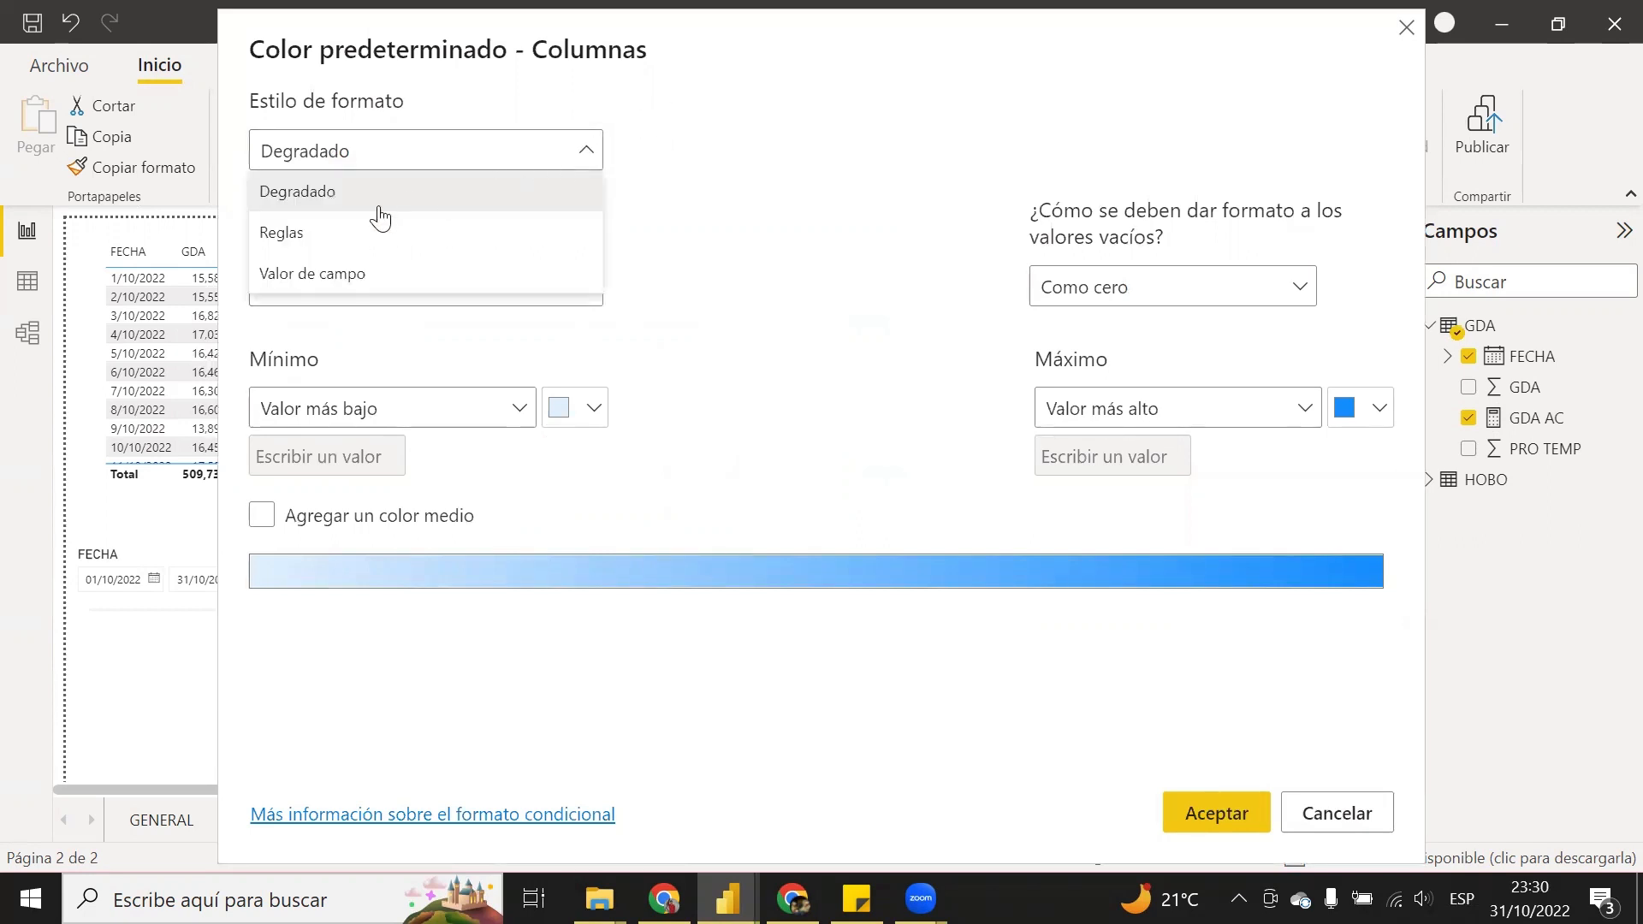
pyautogui.click(358, 238)
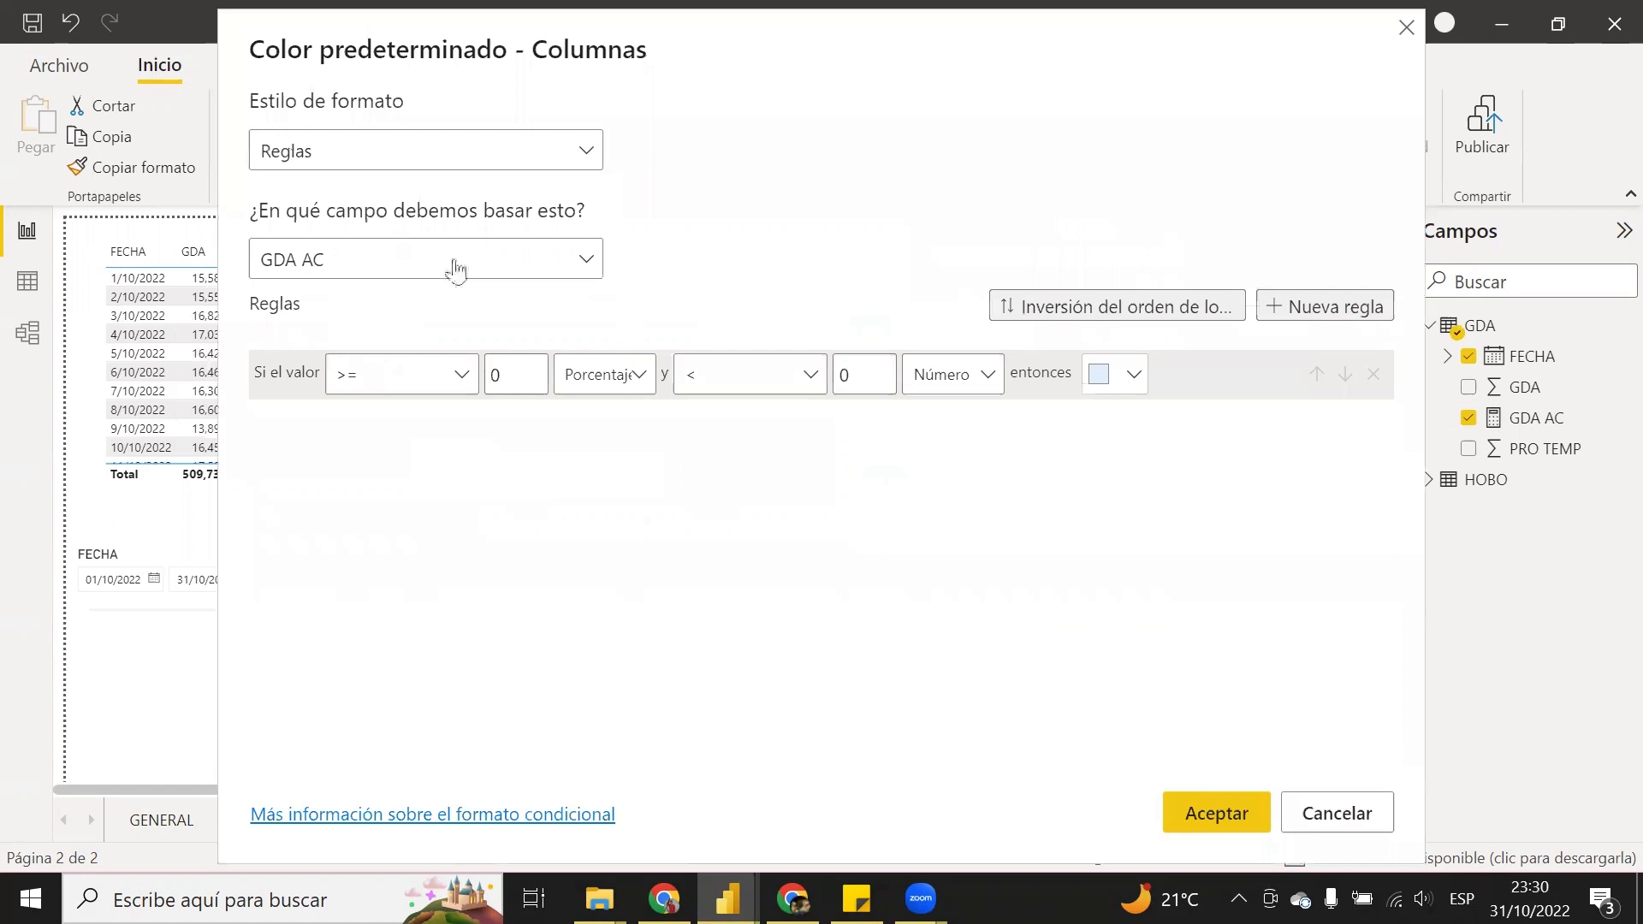
pyautogui.click(532, 259)
pyautogui.click(308, 350)
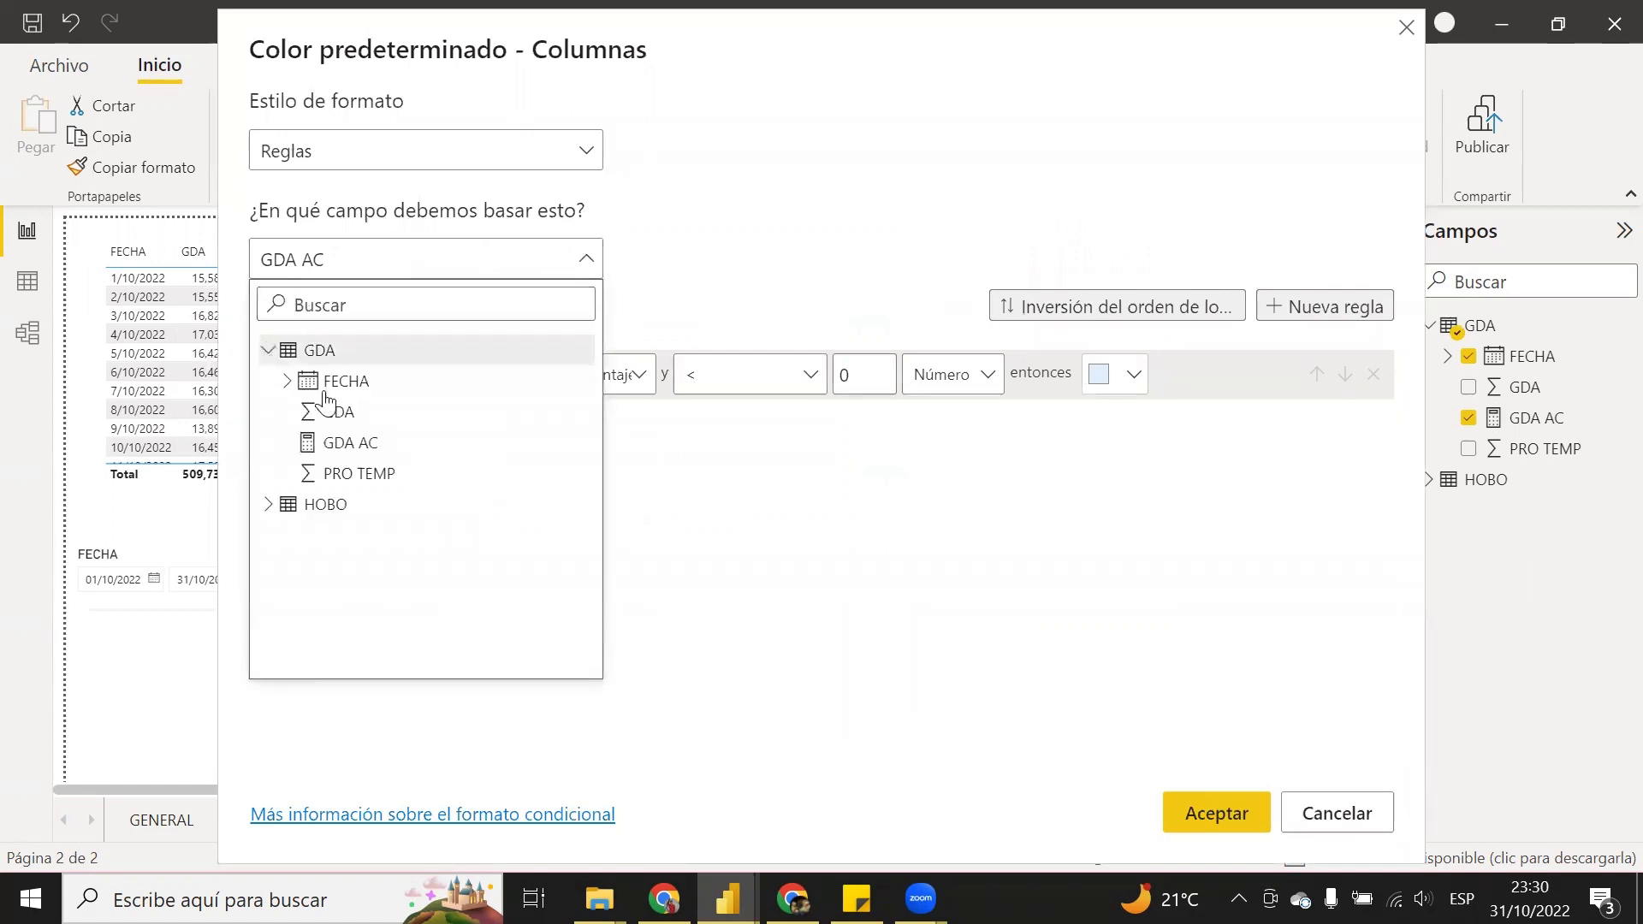
pyautogui.click(364, 442)
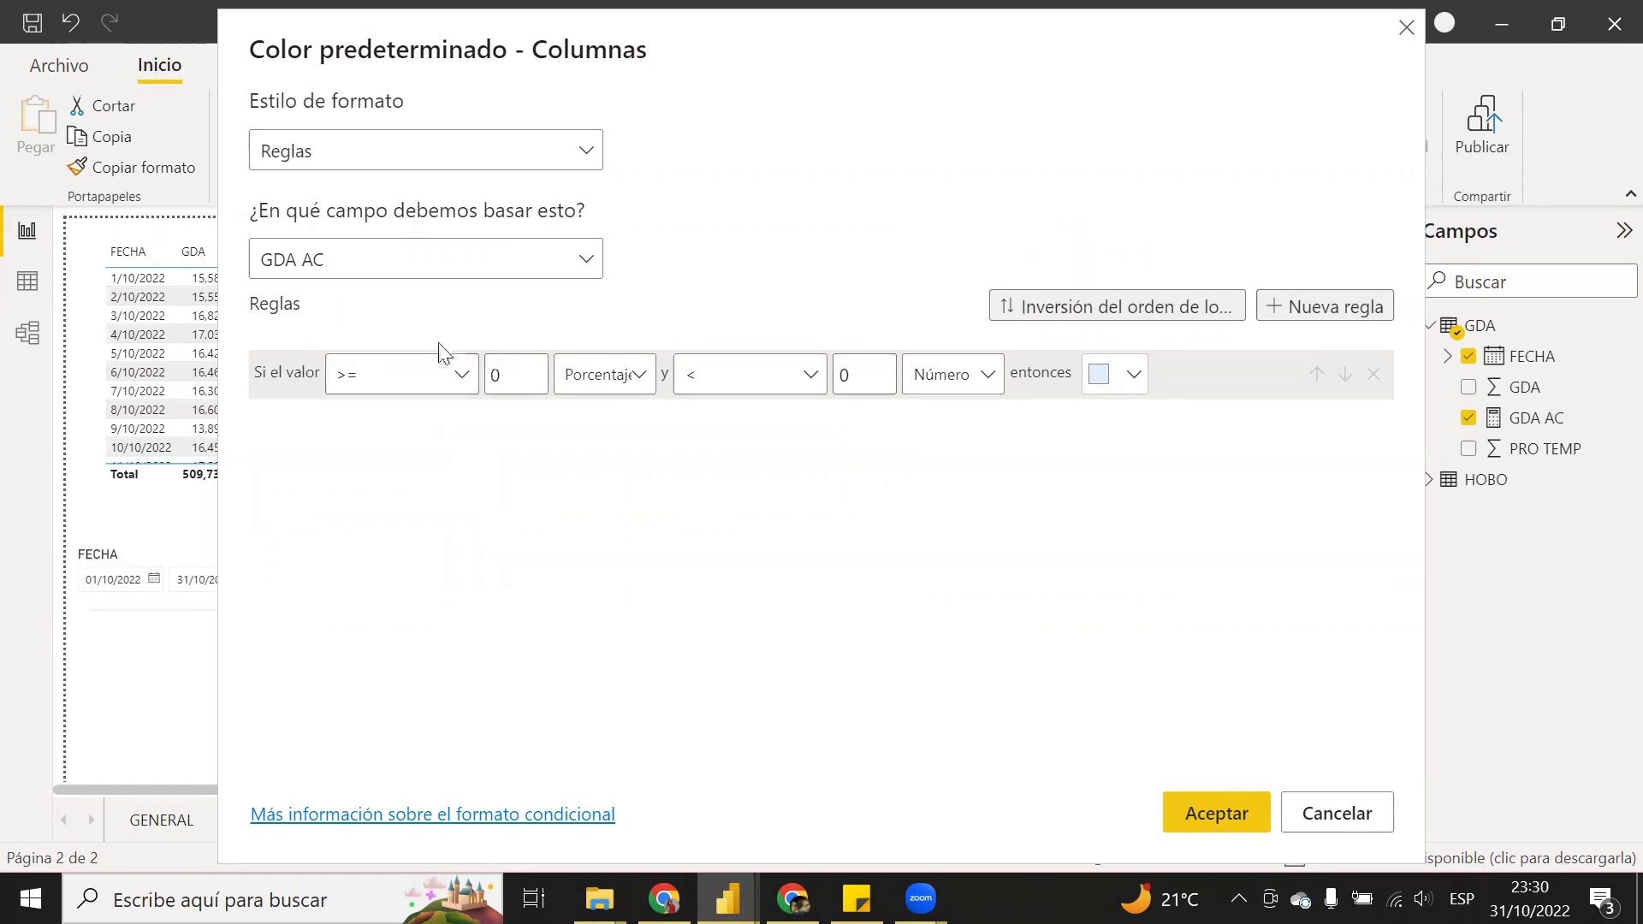
# - Define the first colour rule as numbers from the minimum (Mín.) to below 150, shown in the theme's gold yellow
pyautogui.click(537, 378)
pyautogui.press('BackSpace')
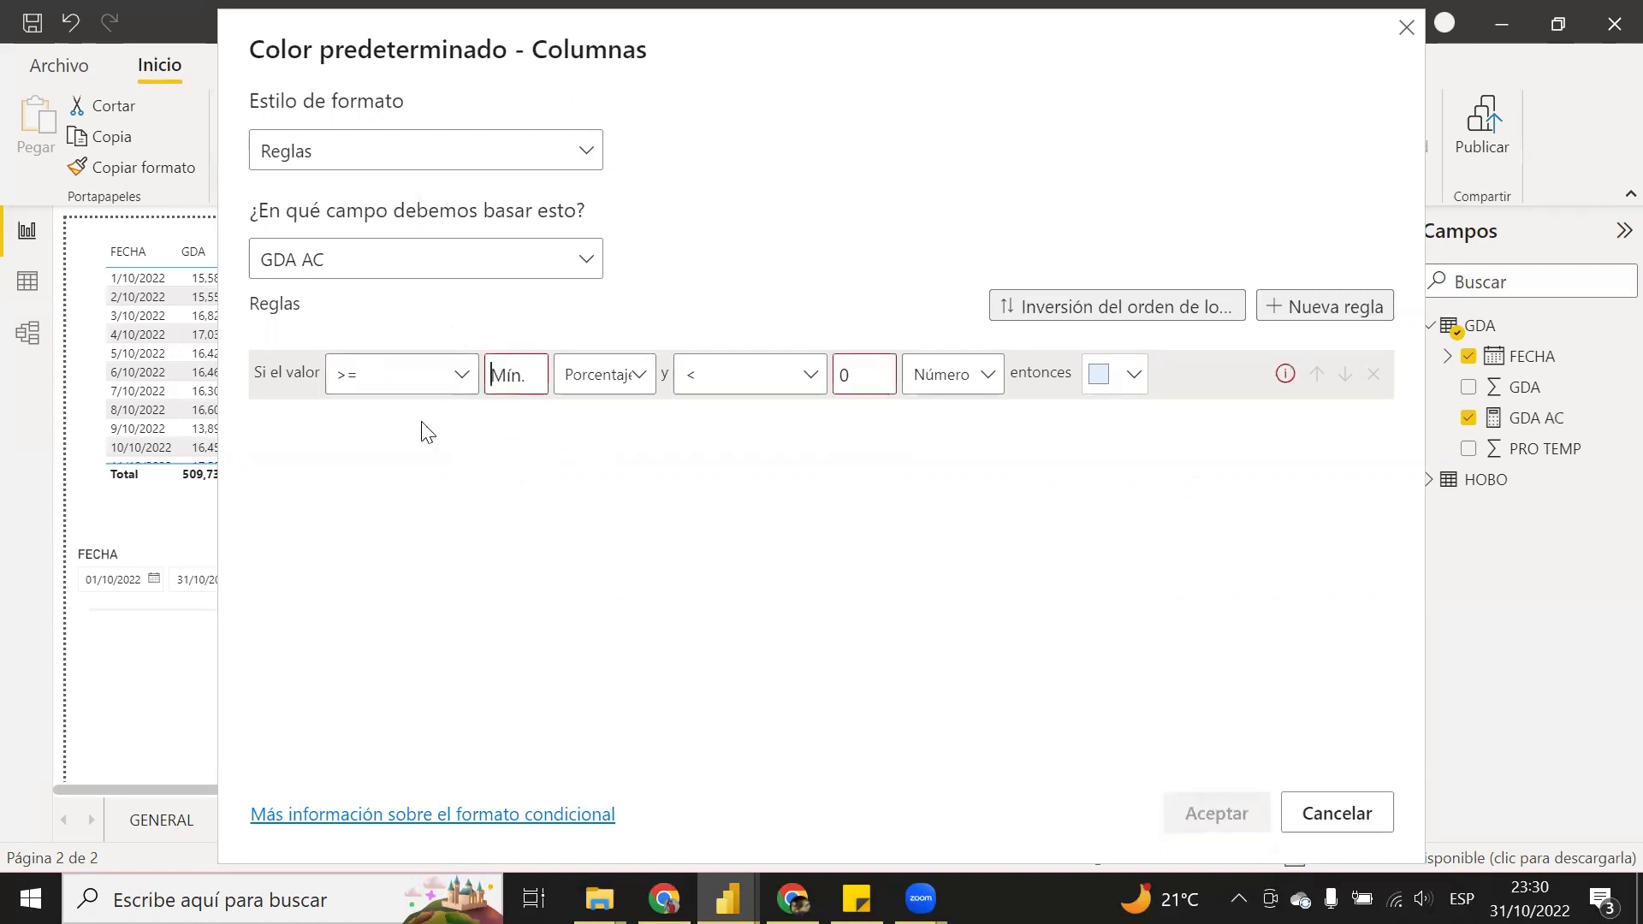
pyautogui.click(616, 377)
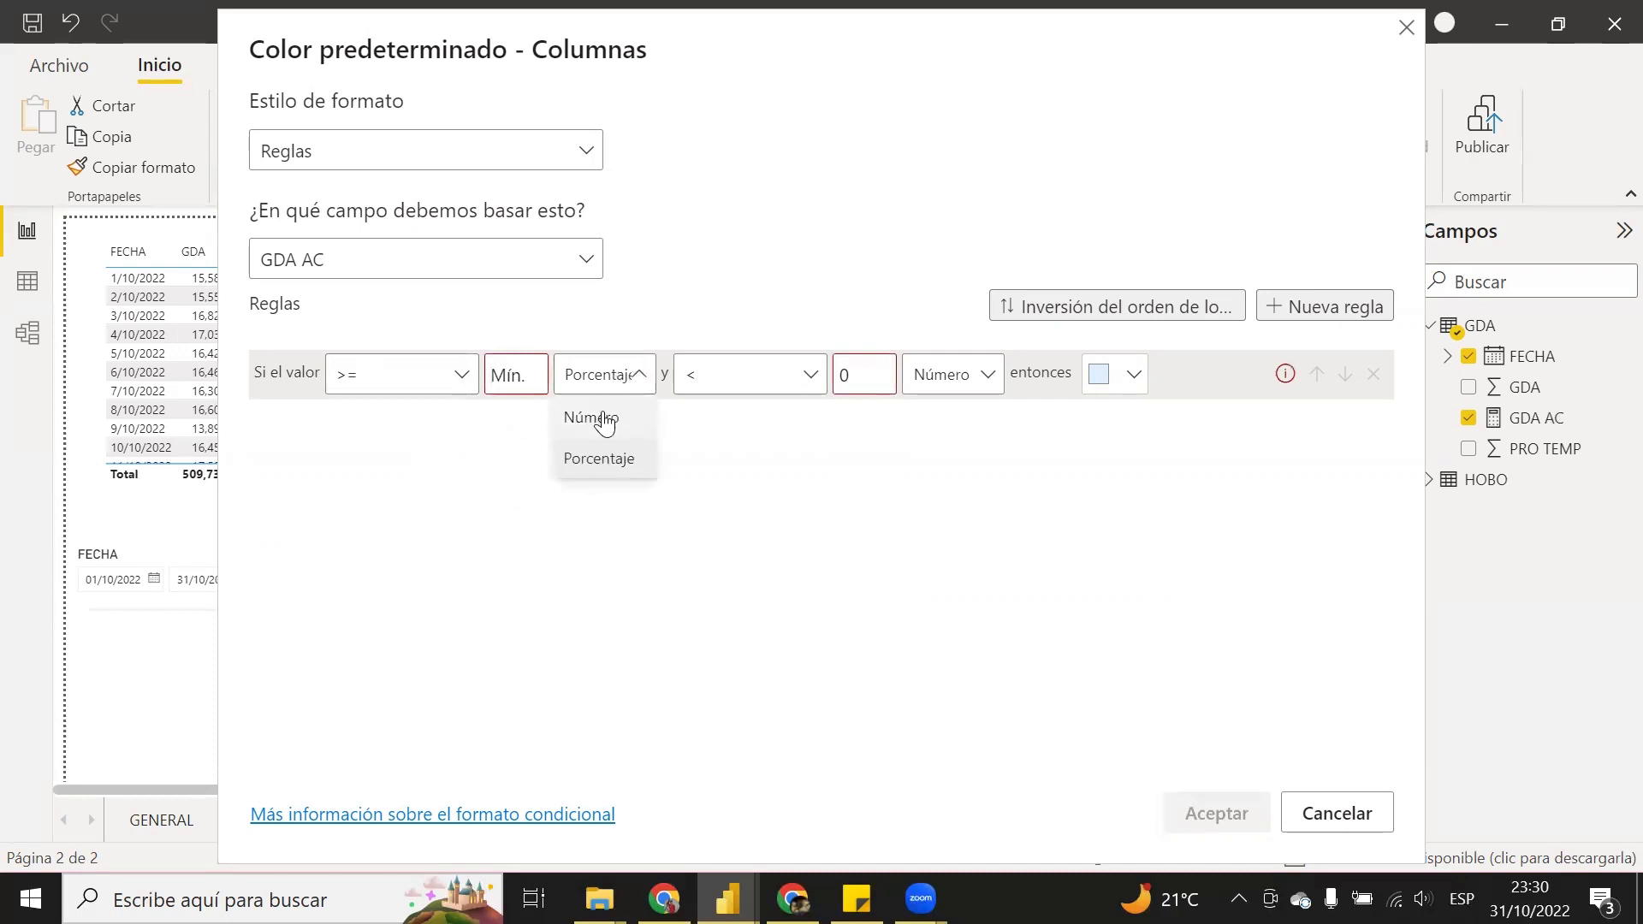
pyautogui.click(606, 420)
pyautogui.click(853, 374)
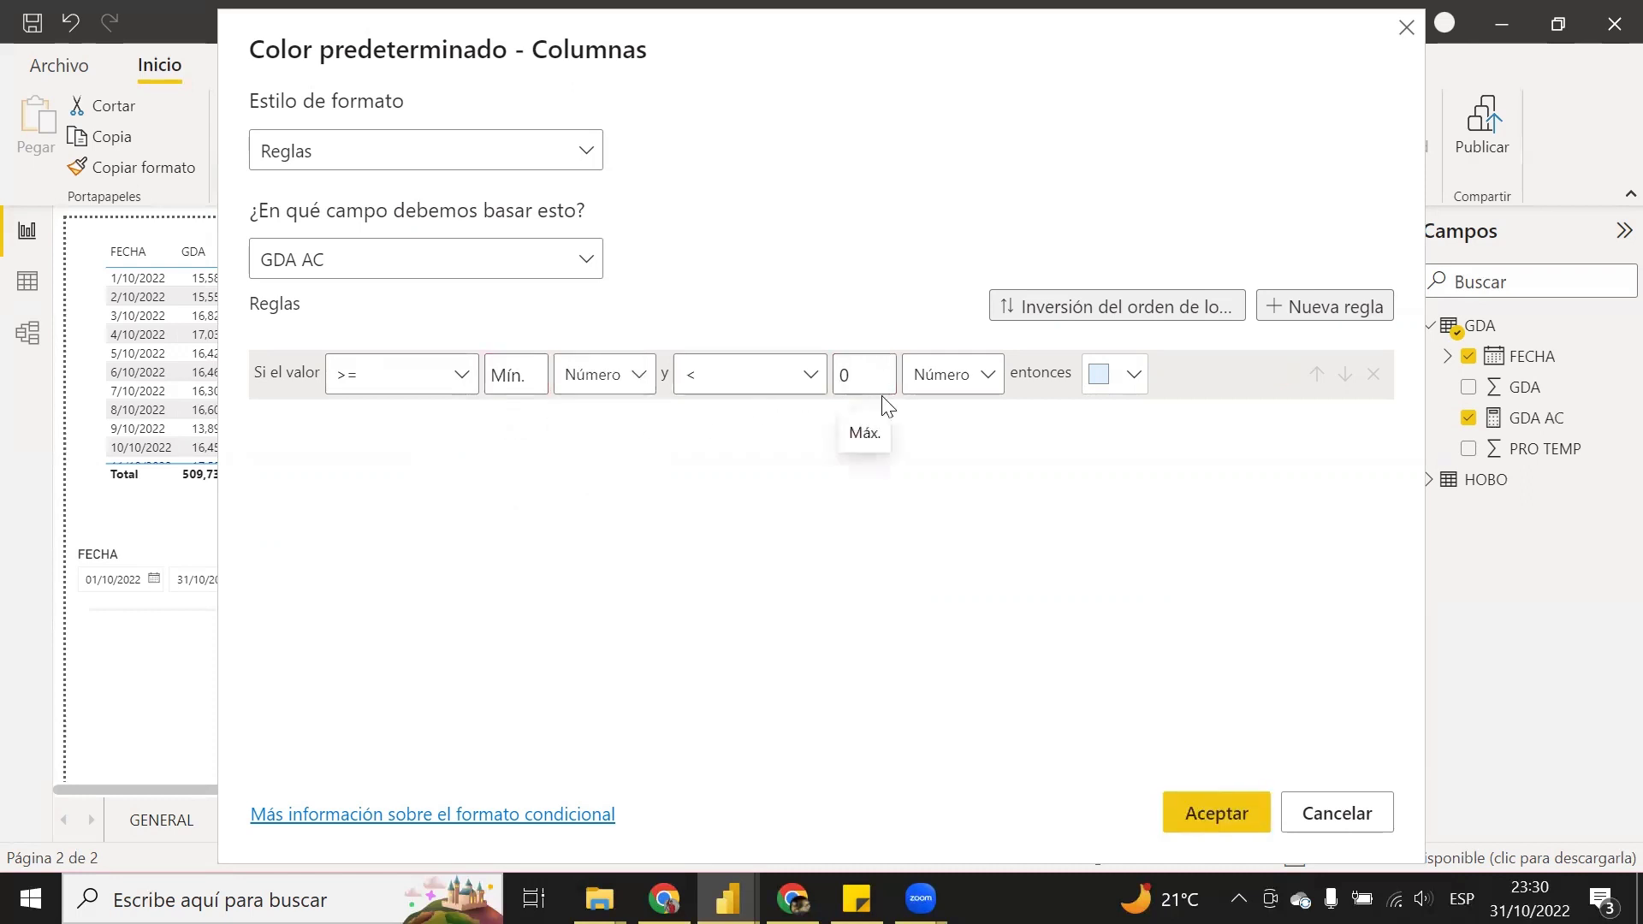
pyautogui.press('BackSpace')
pyautogui.click(1133, 374)
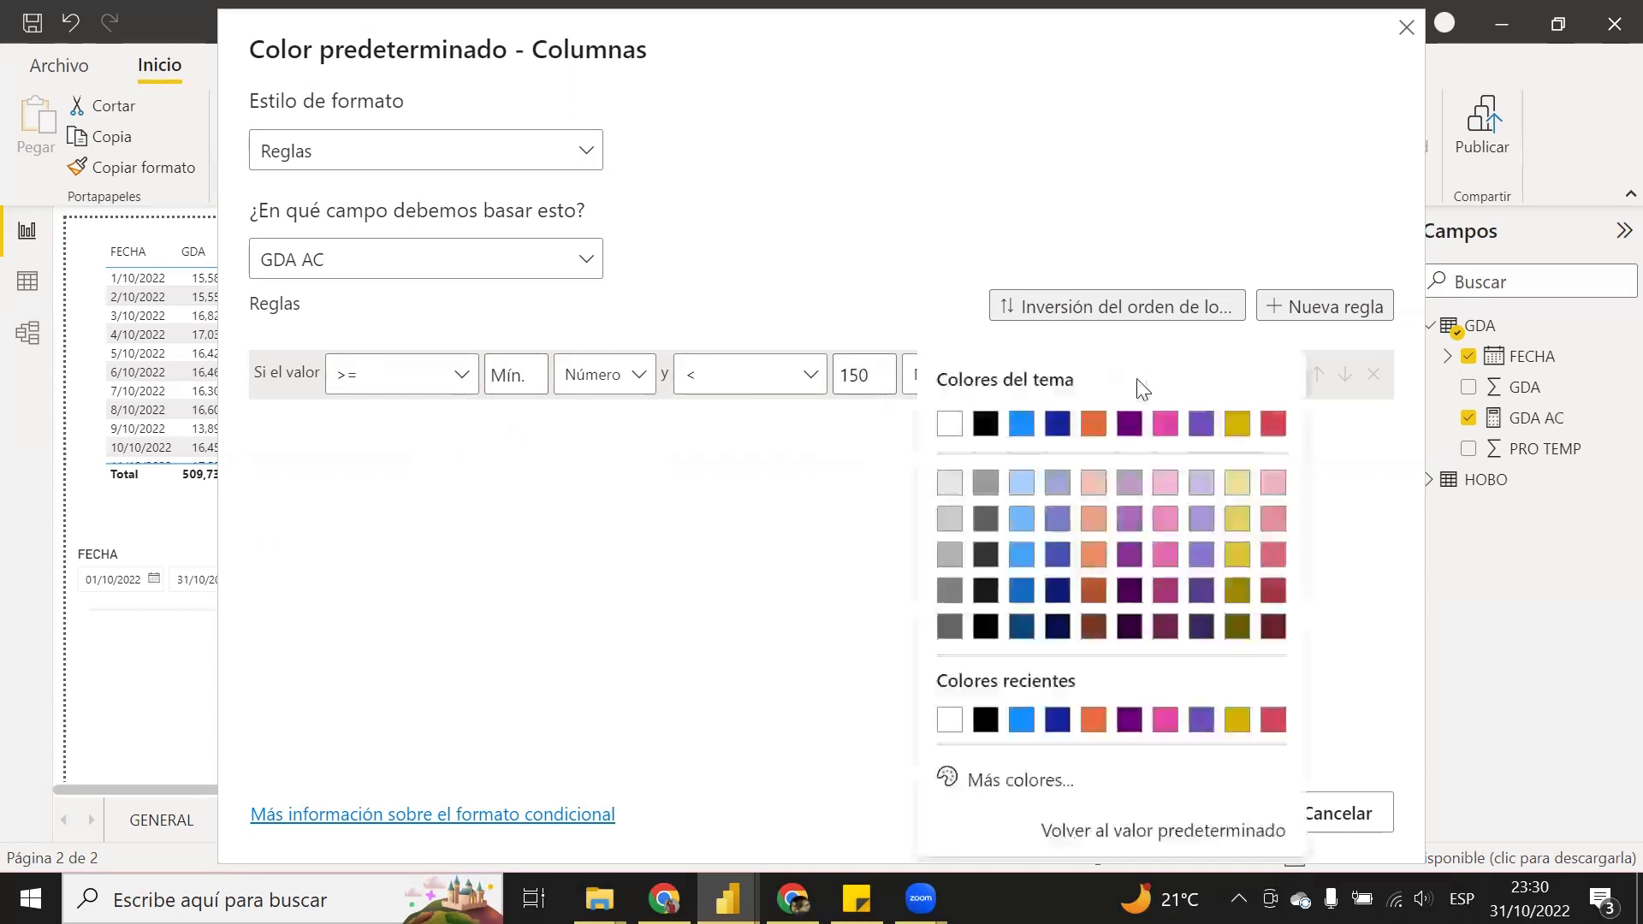
pyautogui.click(1243, 428)
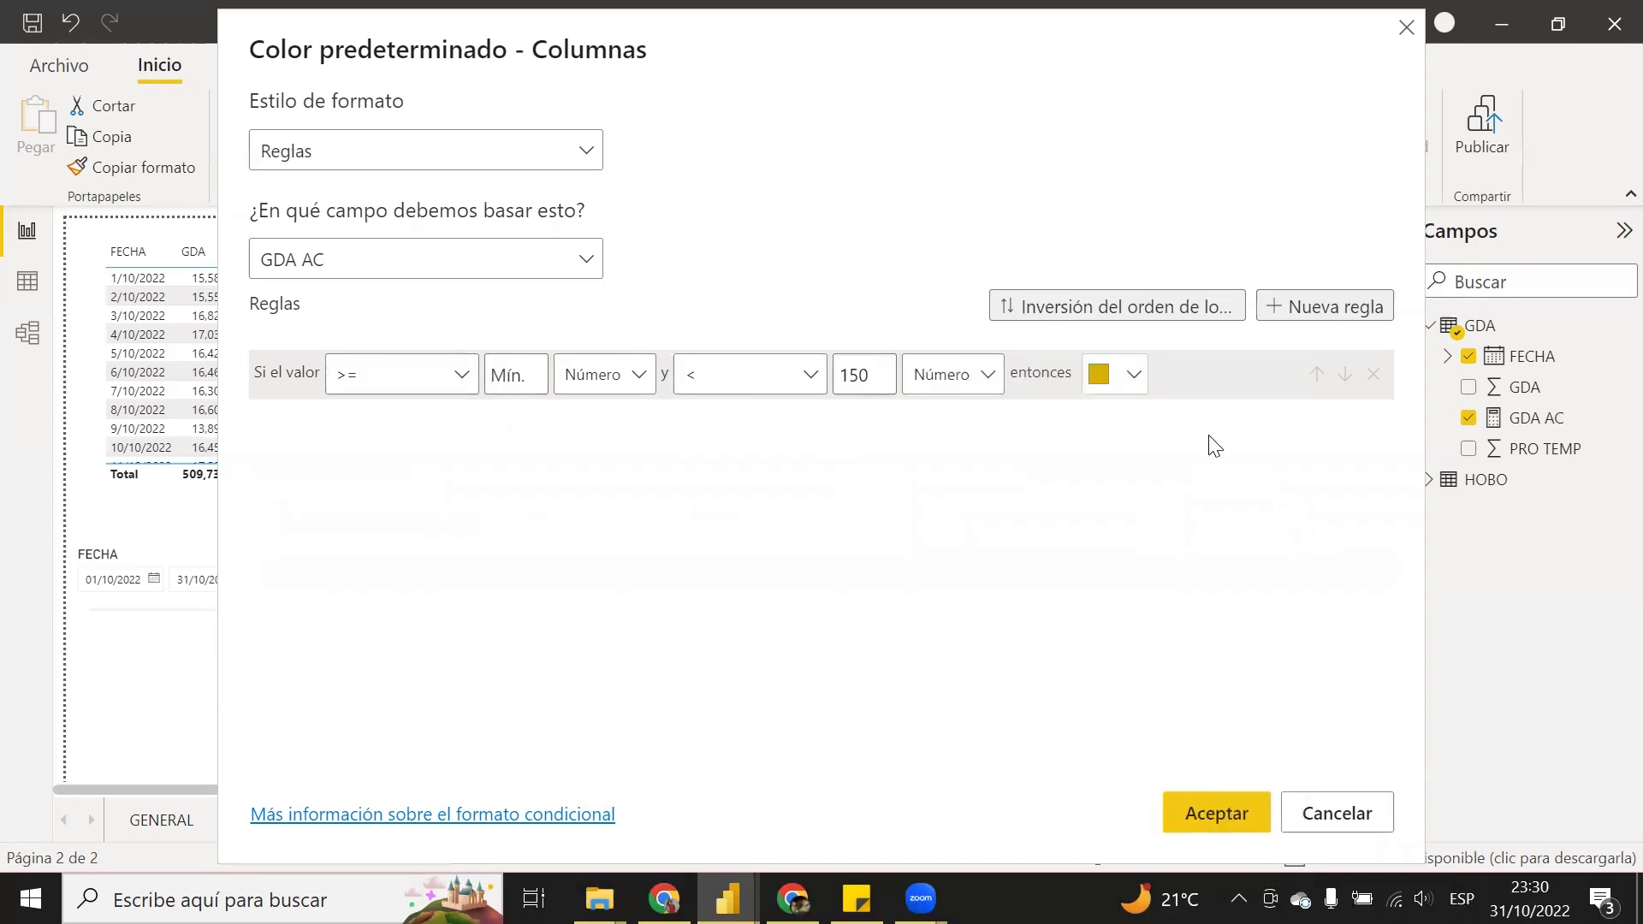
# - Add a second colour rule for numbers from 150 to below 450, shown in the theme's red (#D64550)
pyautogui.click(1337, 317)
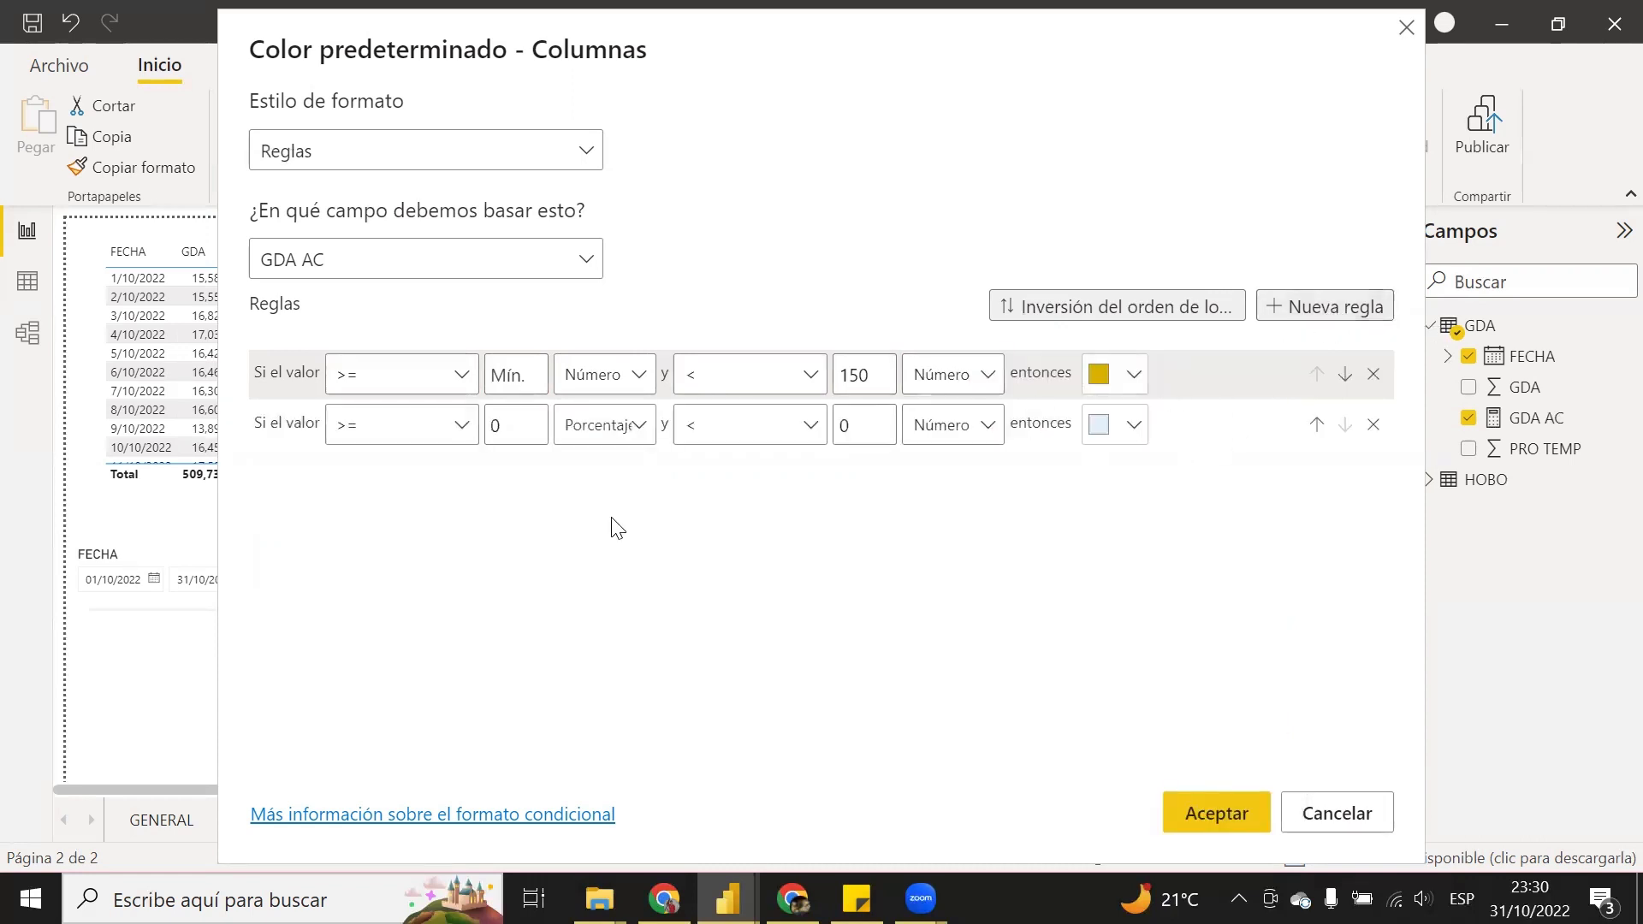
pyautogui.click(522, 429)
pyautogui.press('BackSpace')
pyautogui.write('150')
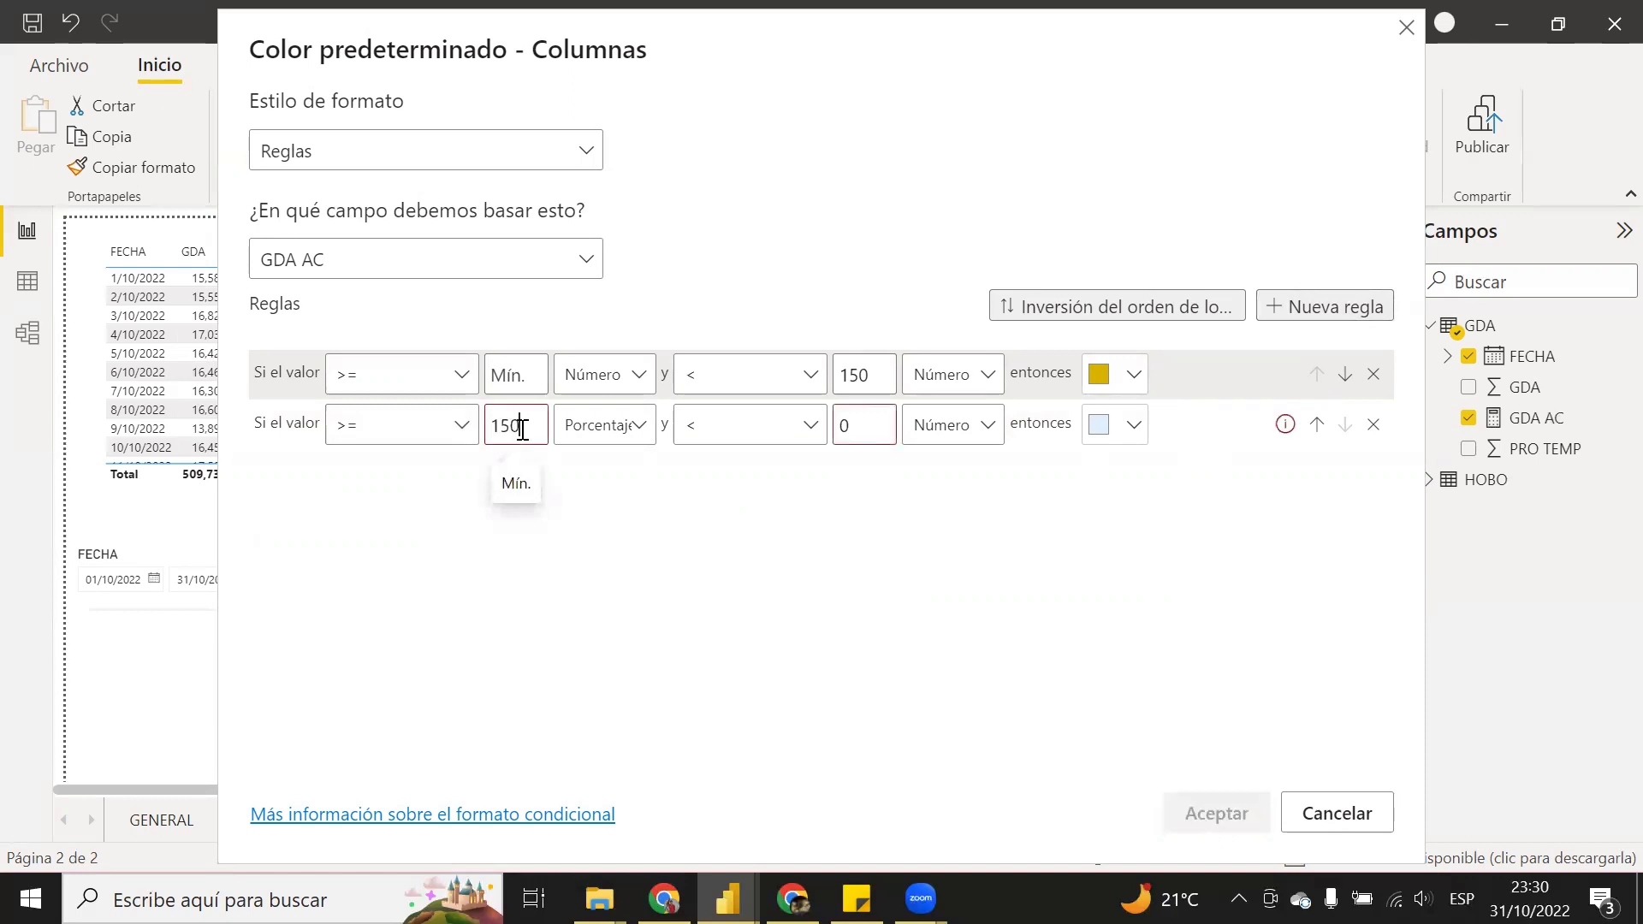
pyautogui.click(599, 426)
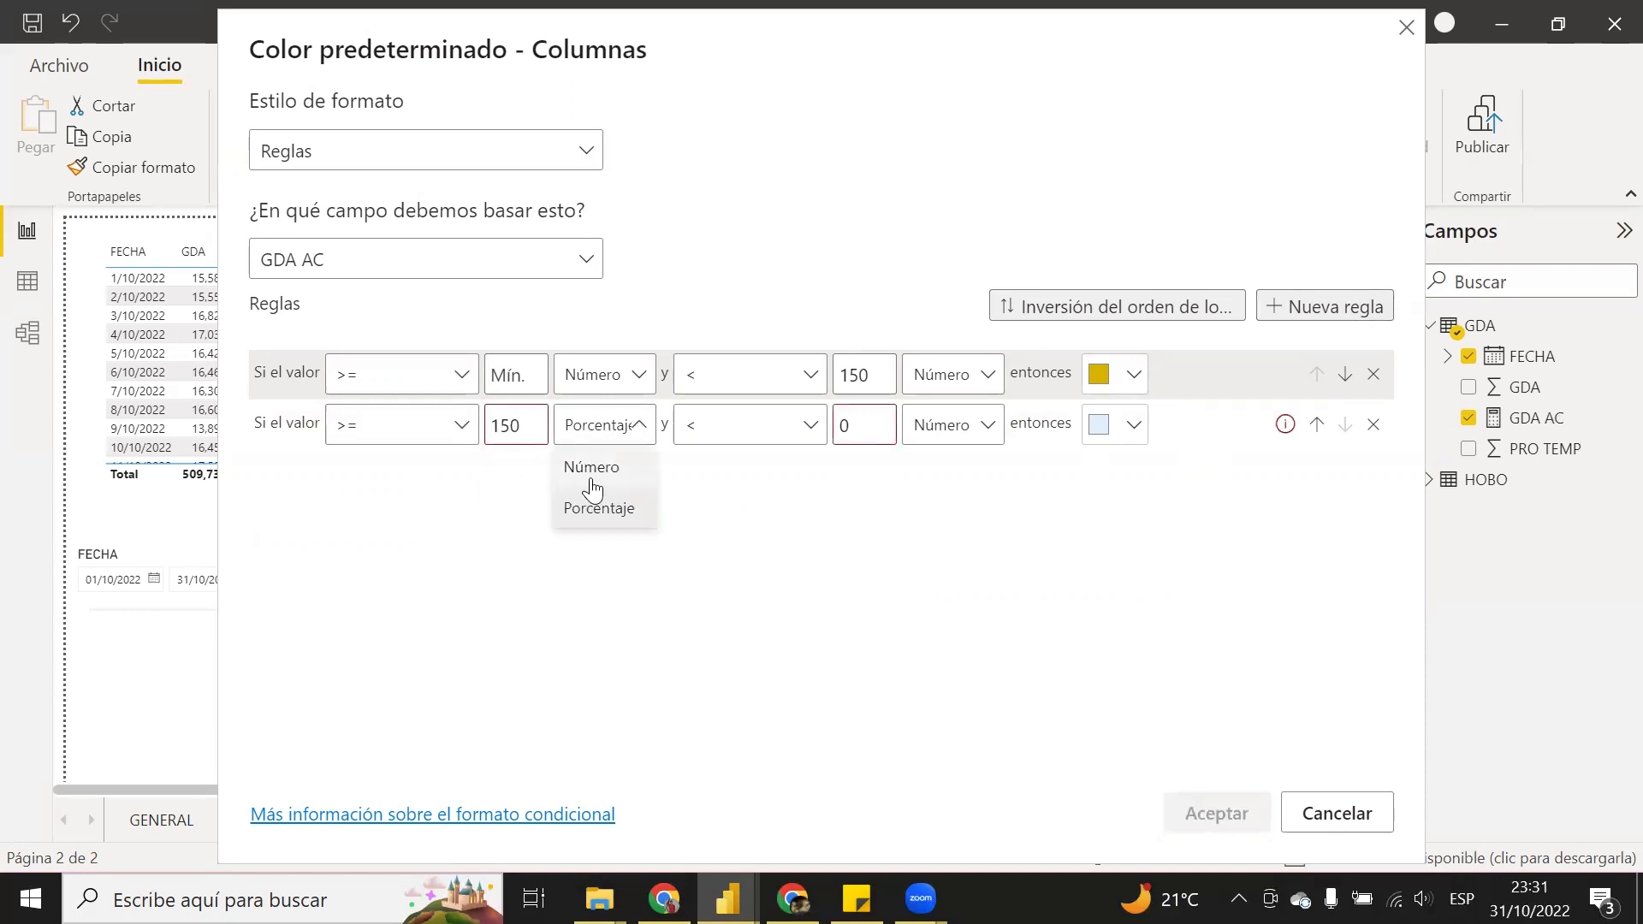
pyautogui.click(589, 472)
pyautogui.click(877, 429)
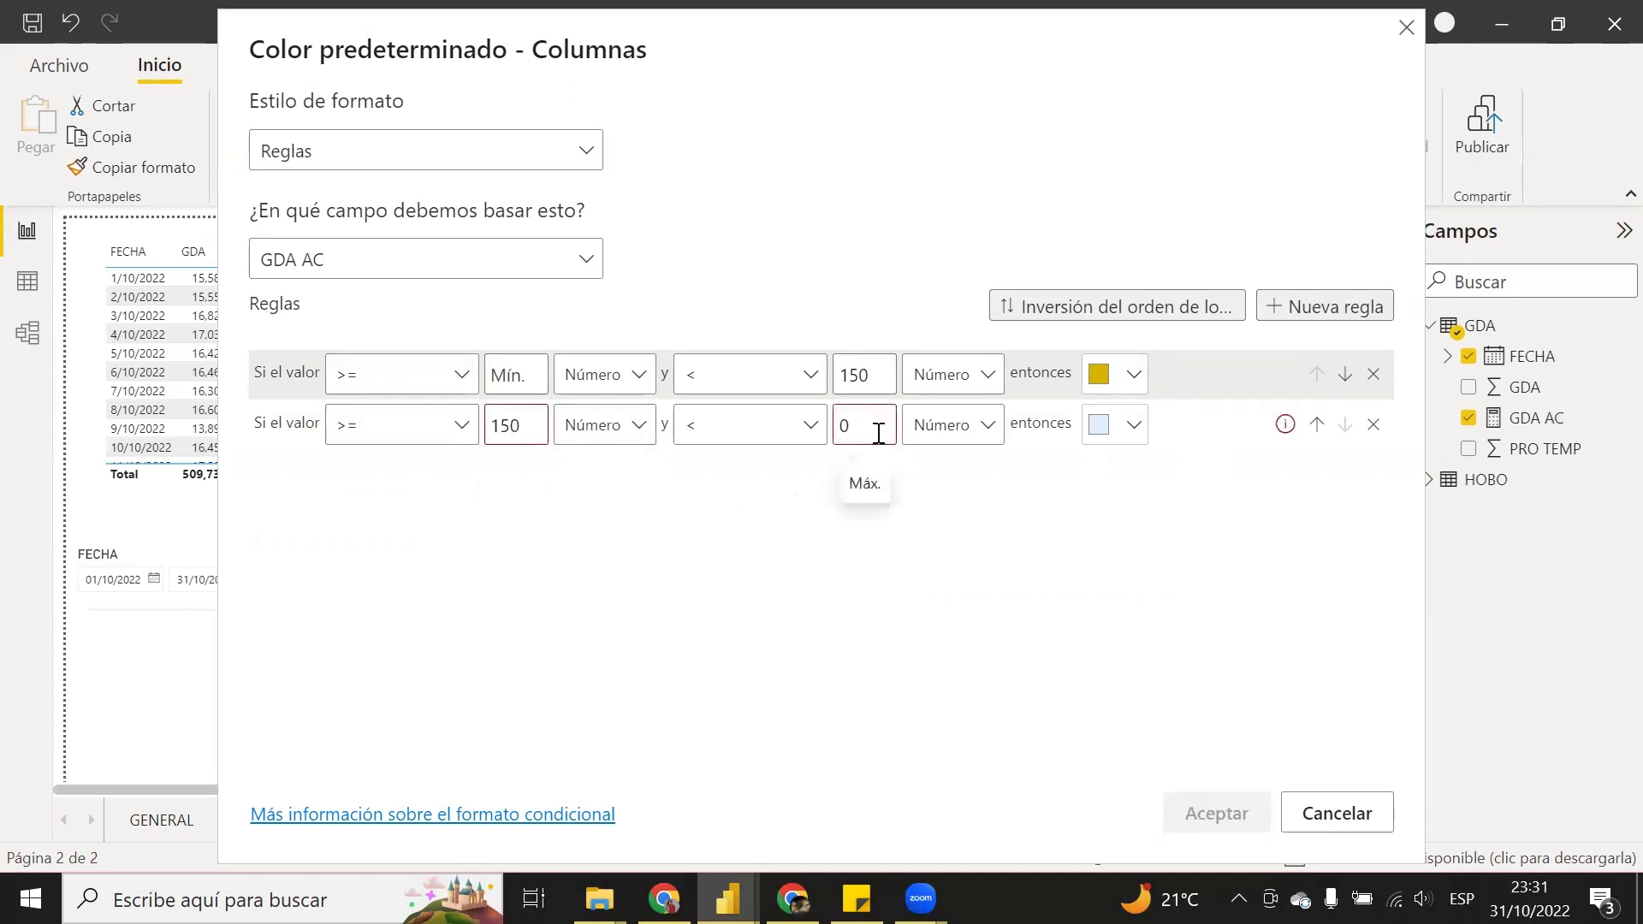
pyautogui.press('BackSpace')
pyautogui.write('450')
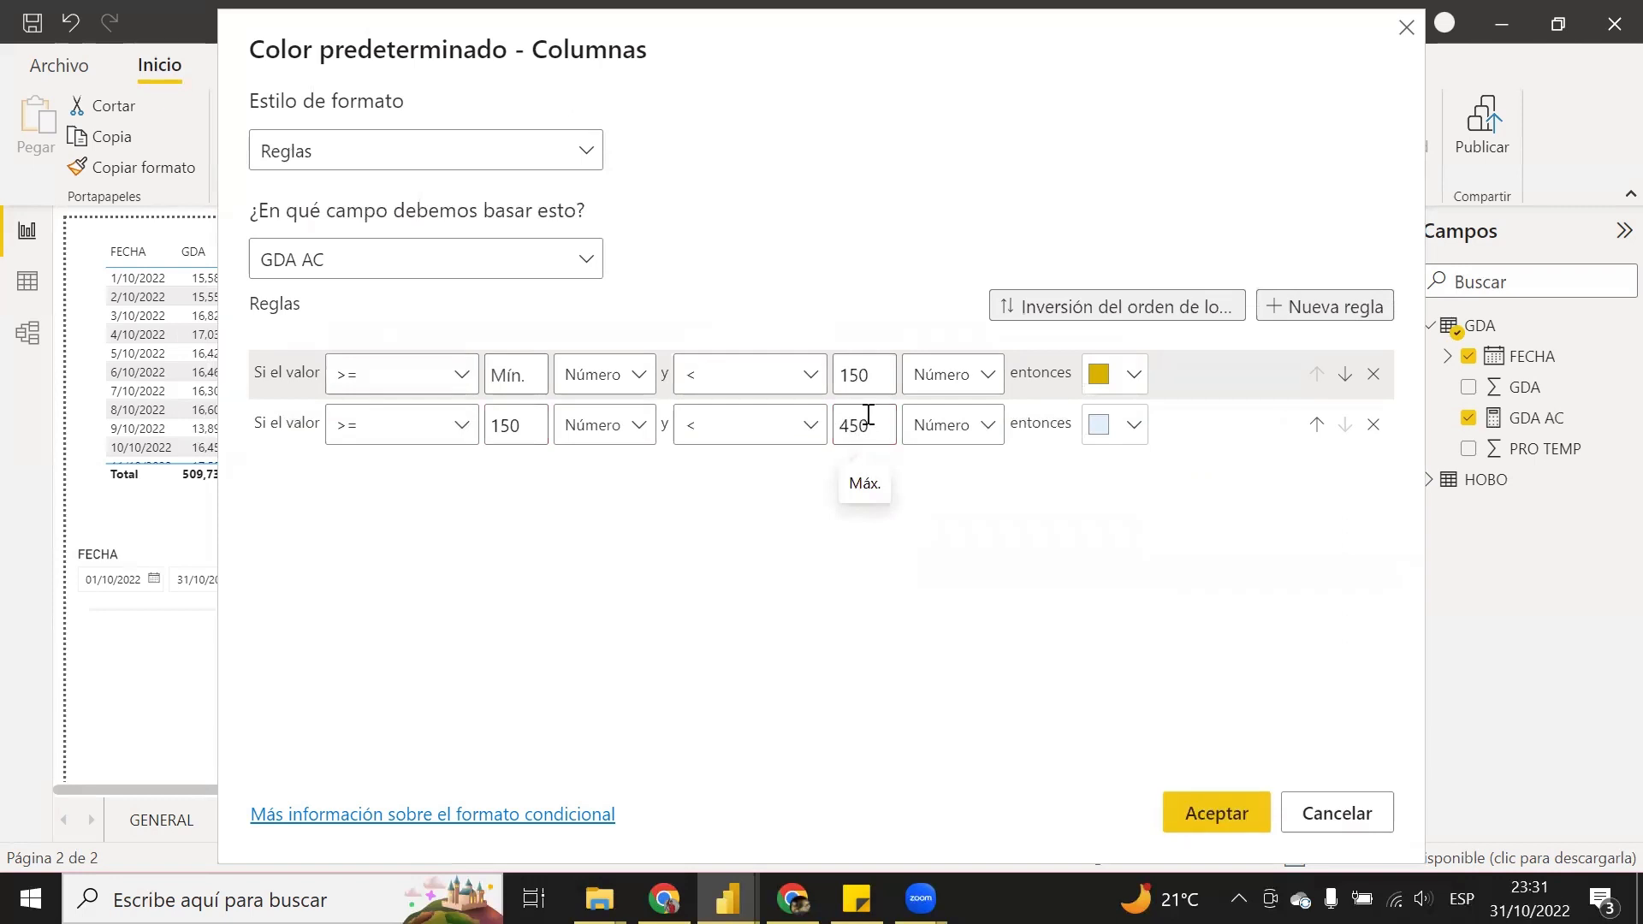
pyautogui.click(1132, 428)
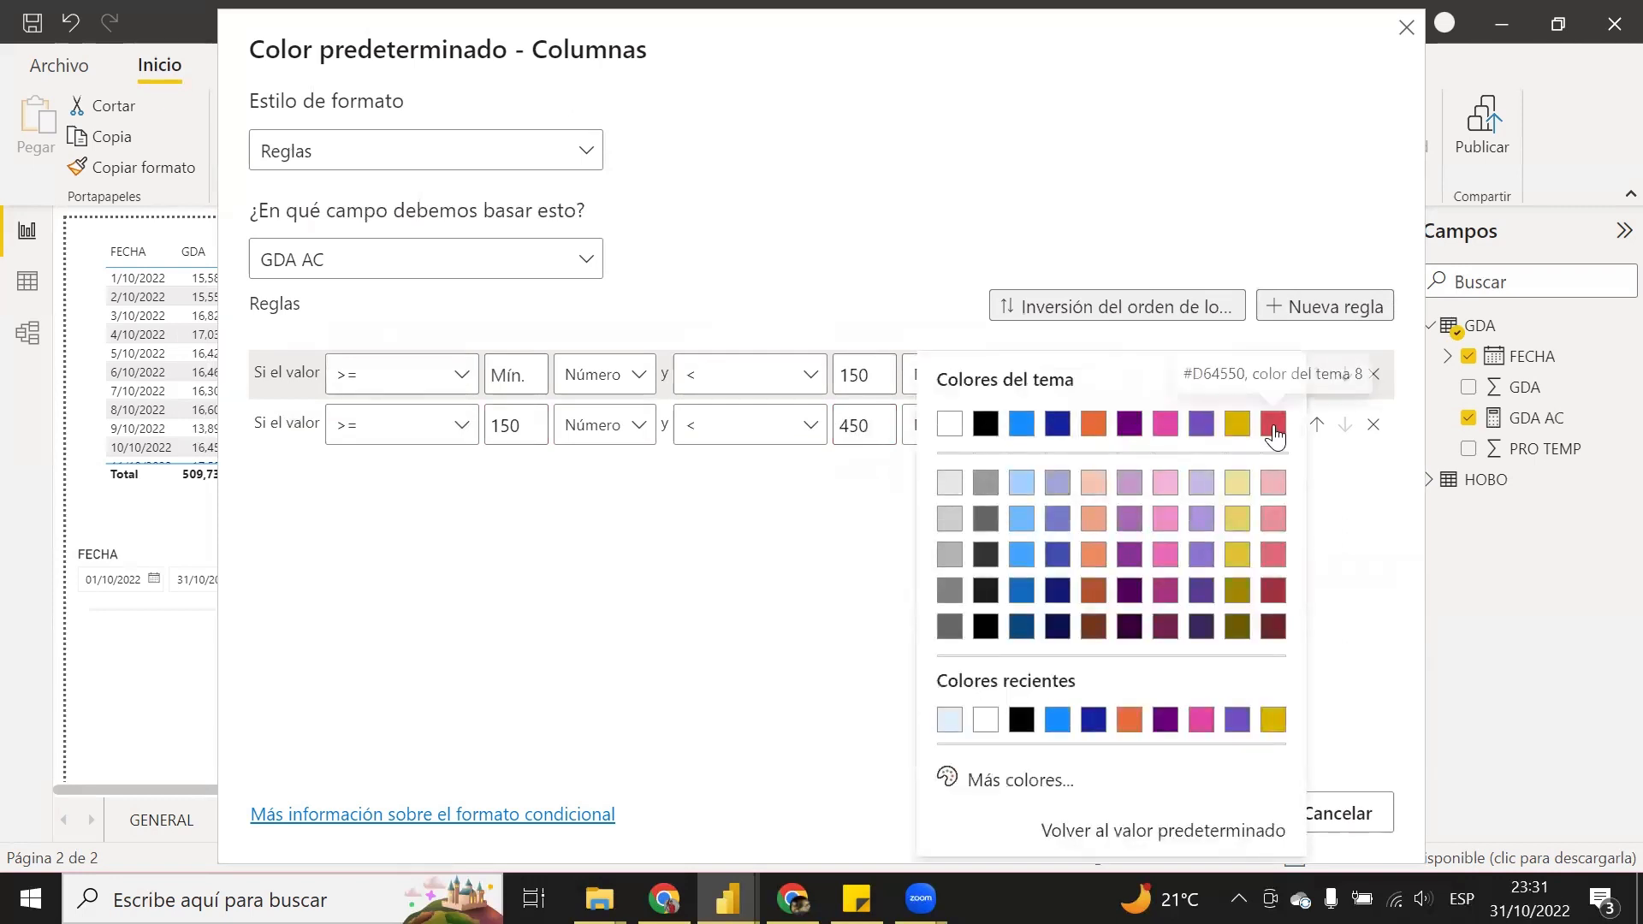
pyautogui.click(1273, 428)
# - Add a third rule for numbers >= 450 and <= the maximum (Máx.), keeping its default light blue, and apply the rules
pyautogui.click(1336, 310)
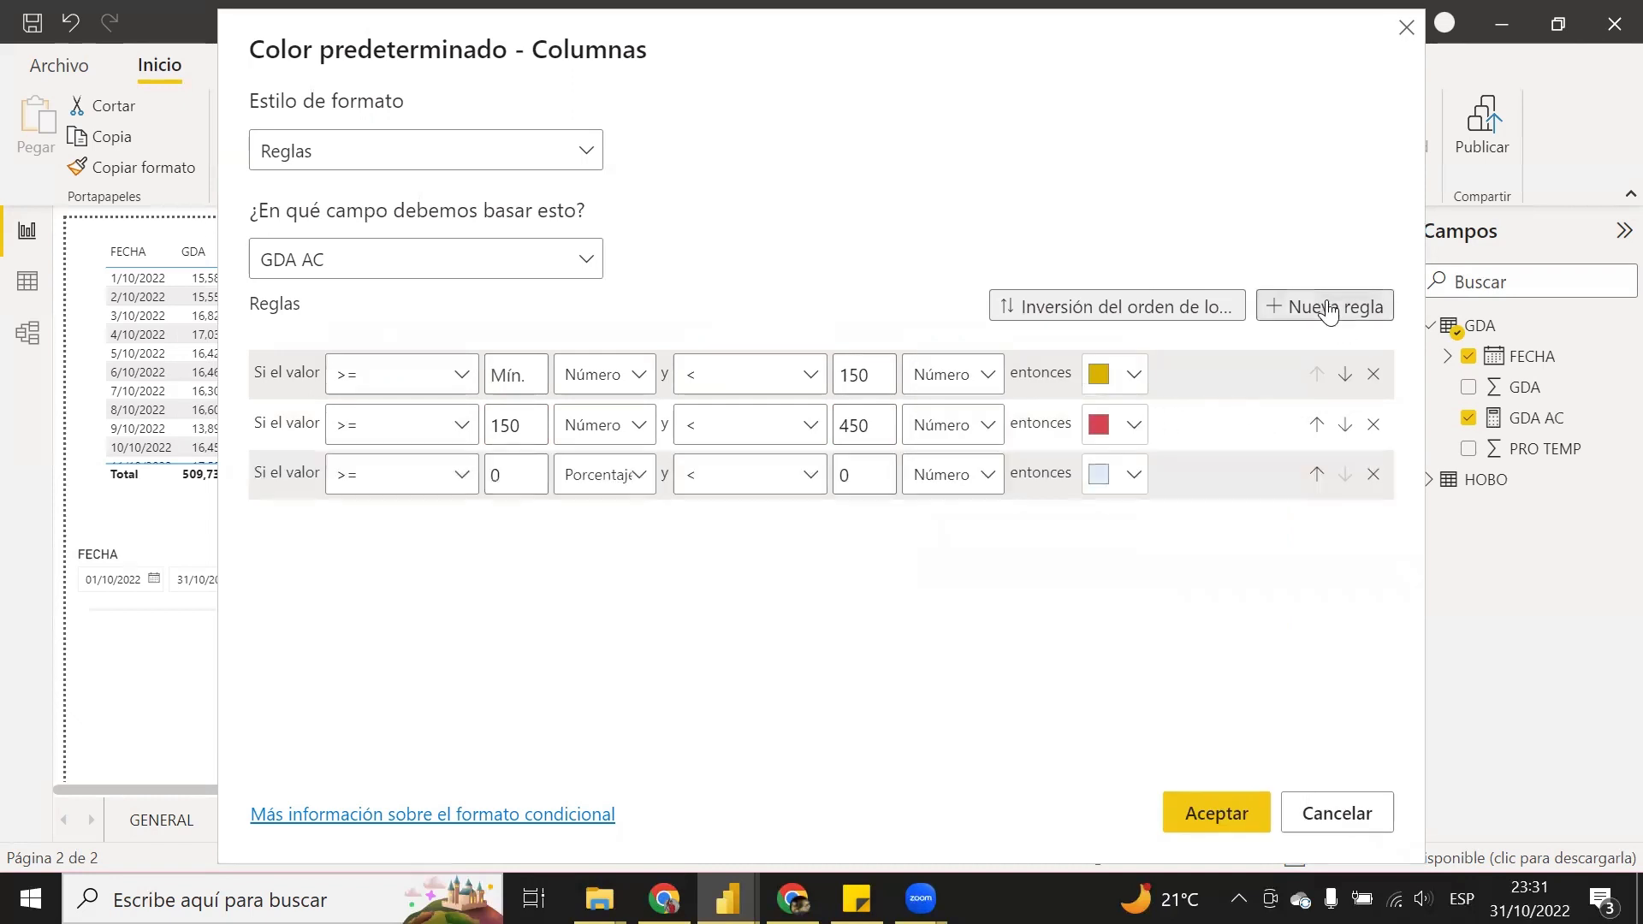
pyautogui.click(532, 471)
pyautogui.write('450')
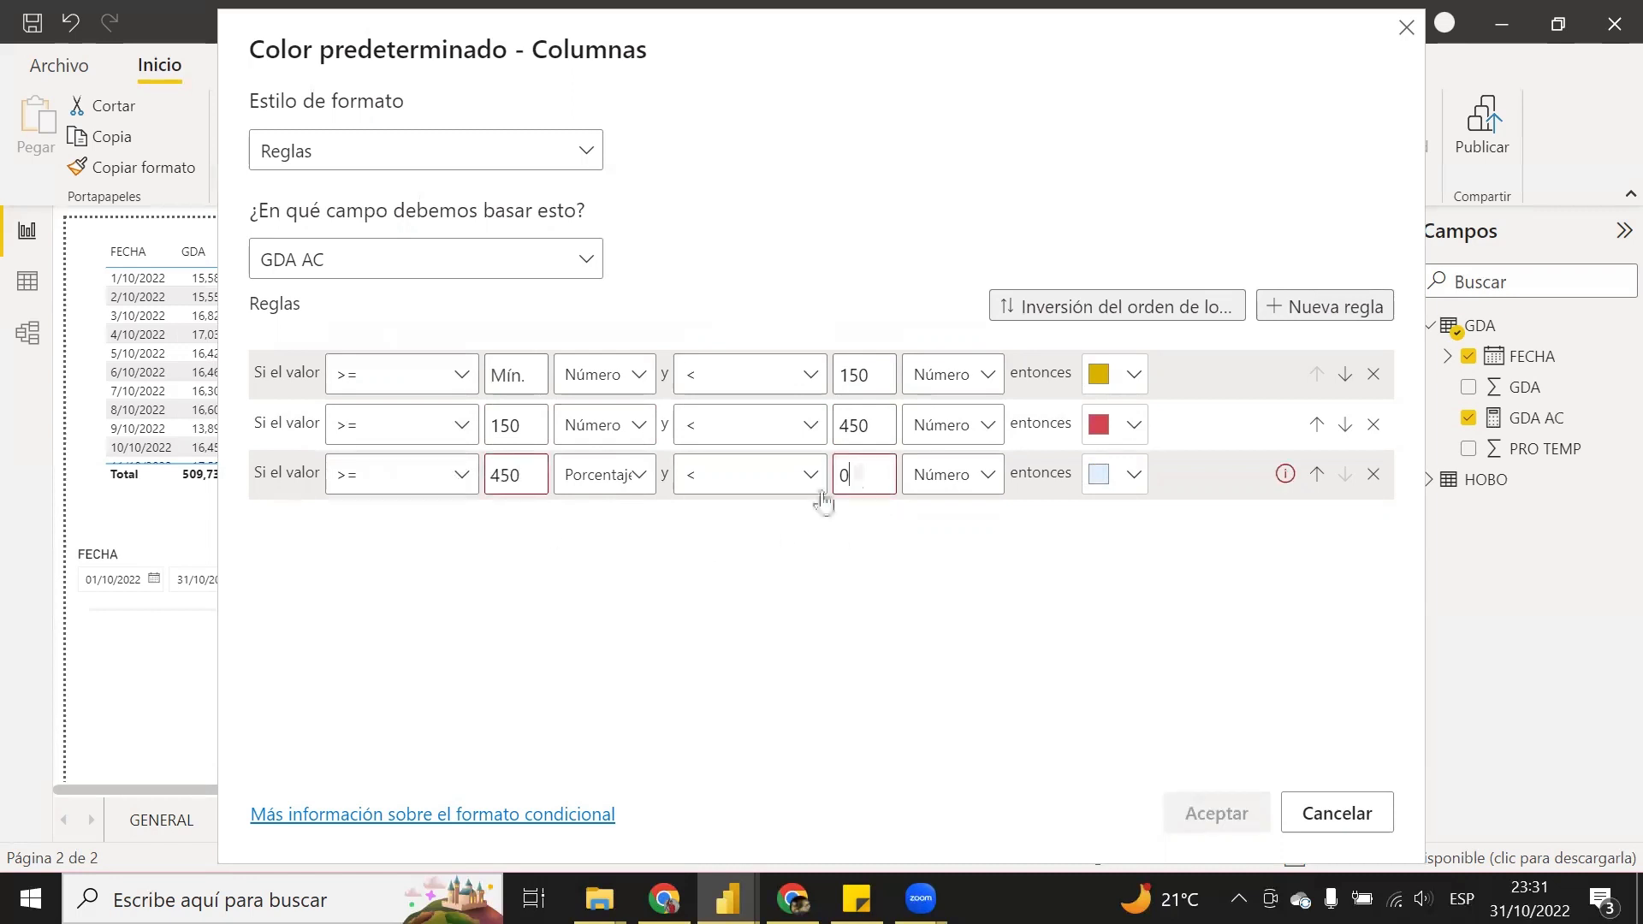
pyautogui.press('BackSpace')
pyautogui.click(808, 475)
pyautogui.click(749, 560)
pyautogui.click(631, 477)
pyautogui.click(630, 533)
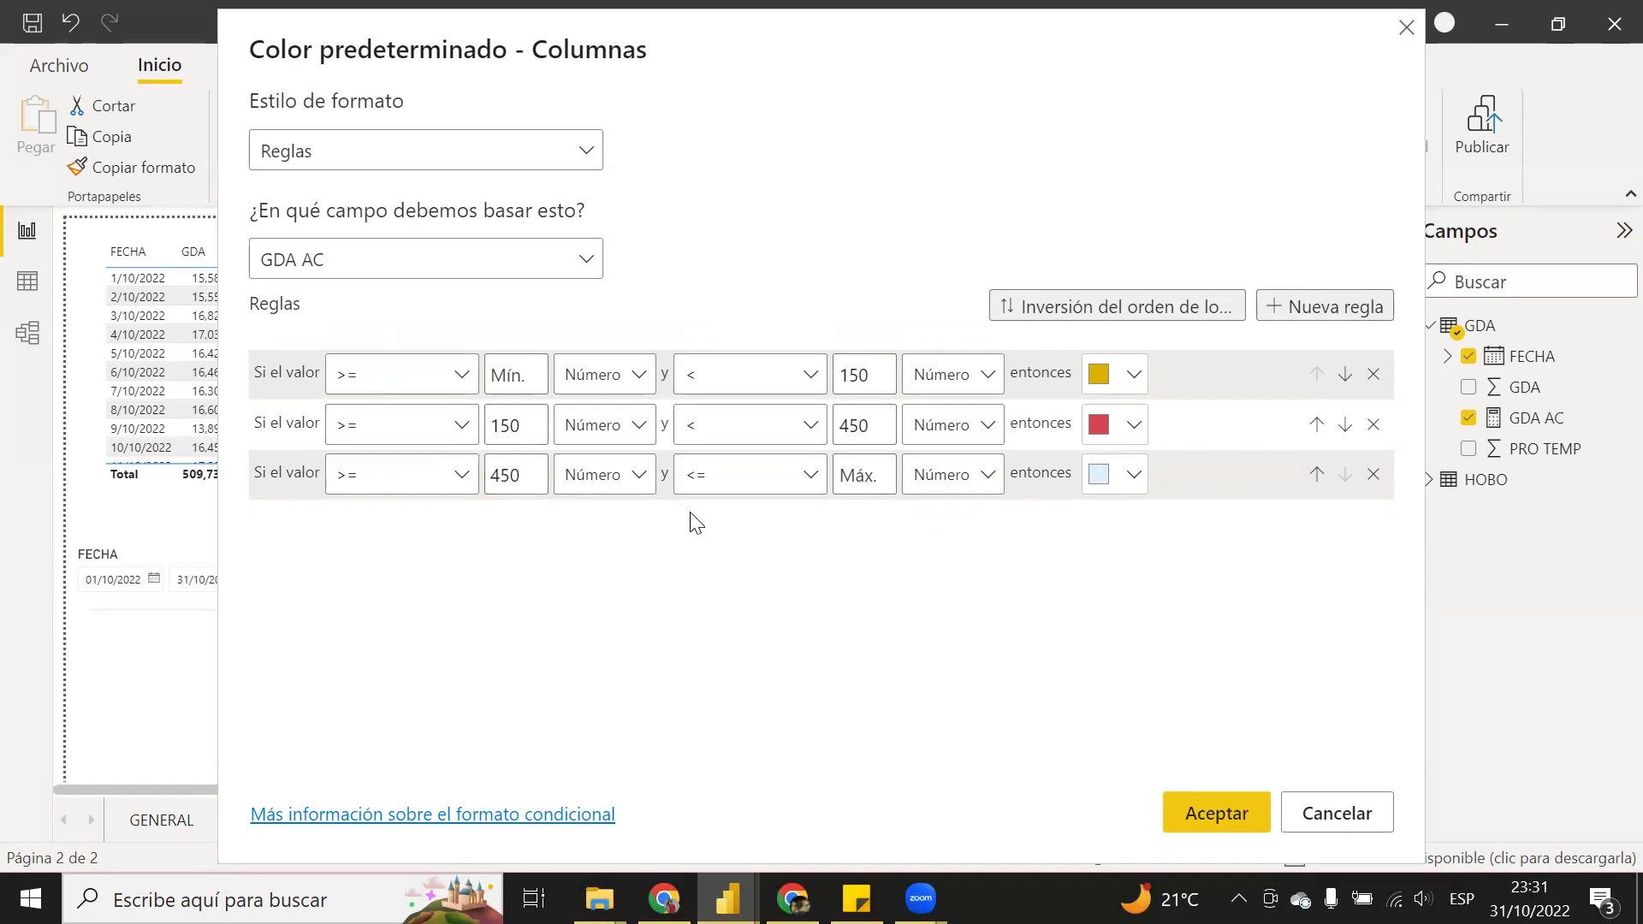
pyautogui.click(1200, 817)
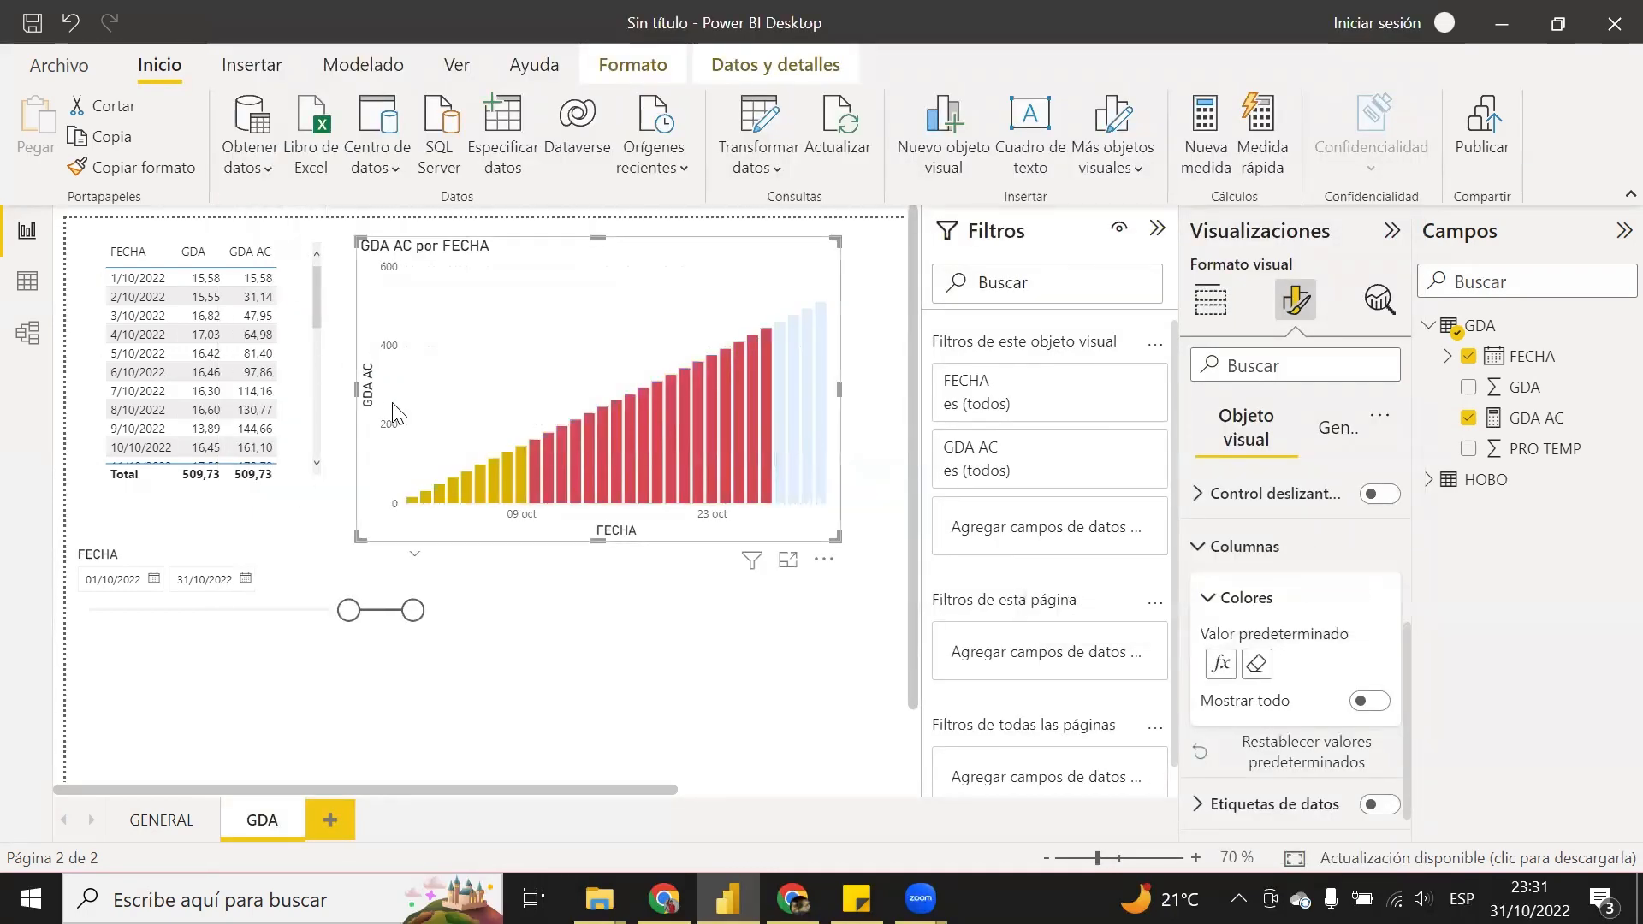
# - Check the chart's colours with slicer start dates of 13/10/2022 and 23/09/2022, and move the slicer slightly right and down on the page
pyautogui.moveTo(348, 611)
pyautogui.mouseDown()
pyautogui.moveTo(300, 610)
pyautogui.moveTo(371, 610)
pyautogui.moveTo(375, 626)
pyautogui.mouseUp()
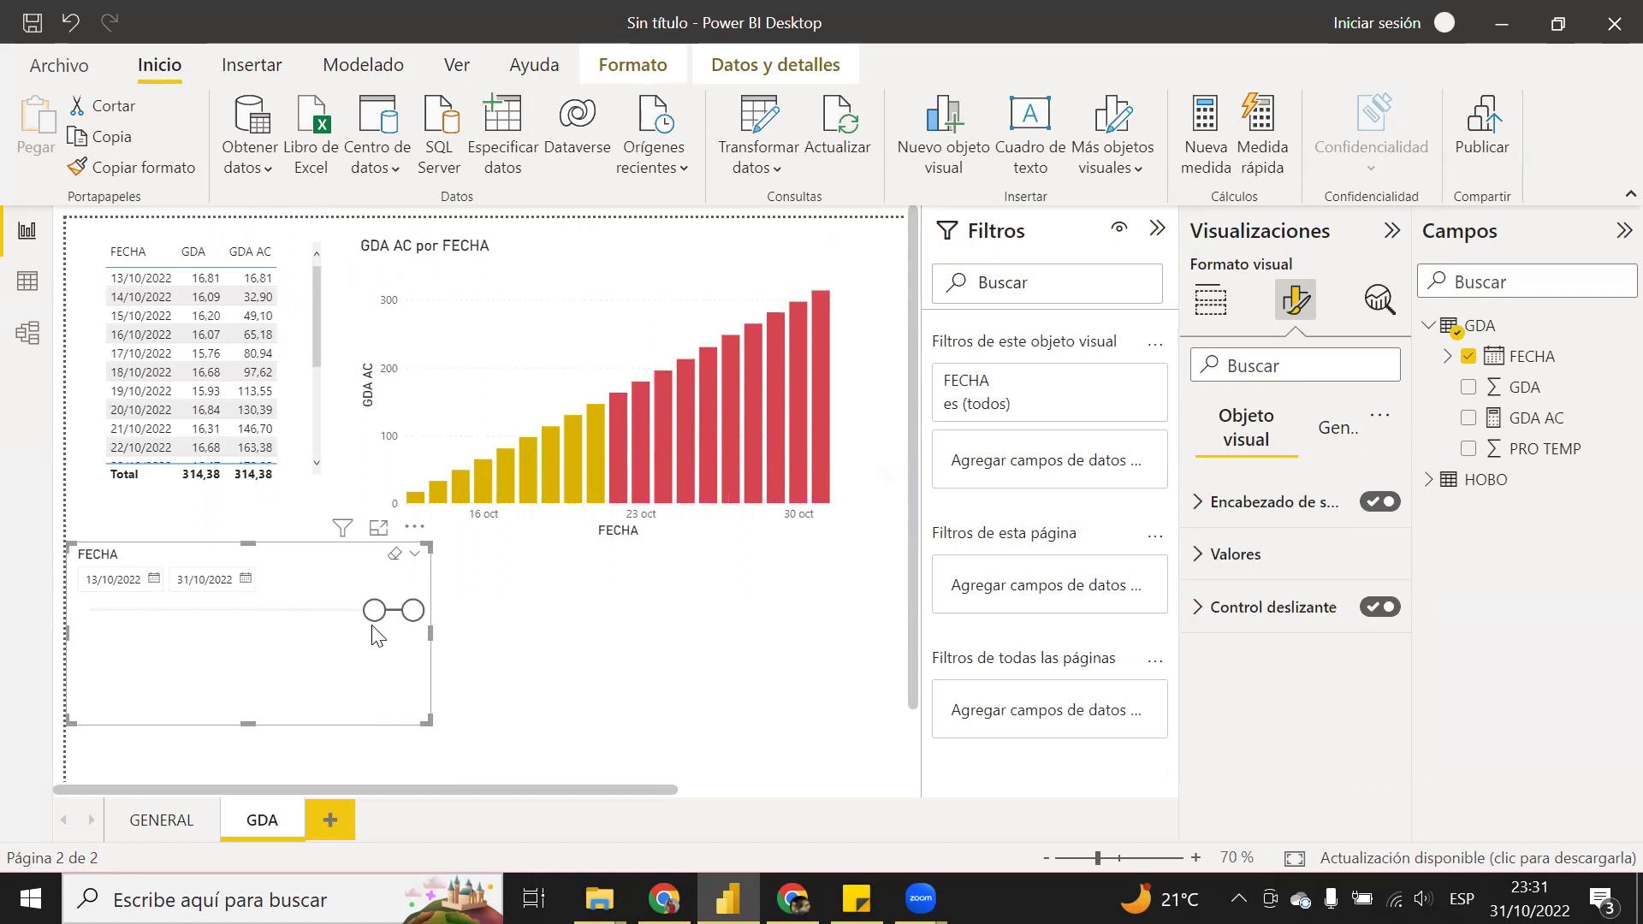
pyautogui.moveTo(373, 627); pyautogui.dragTo(323, 622)
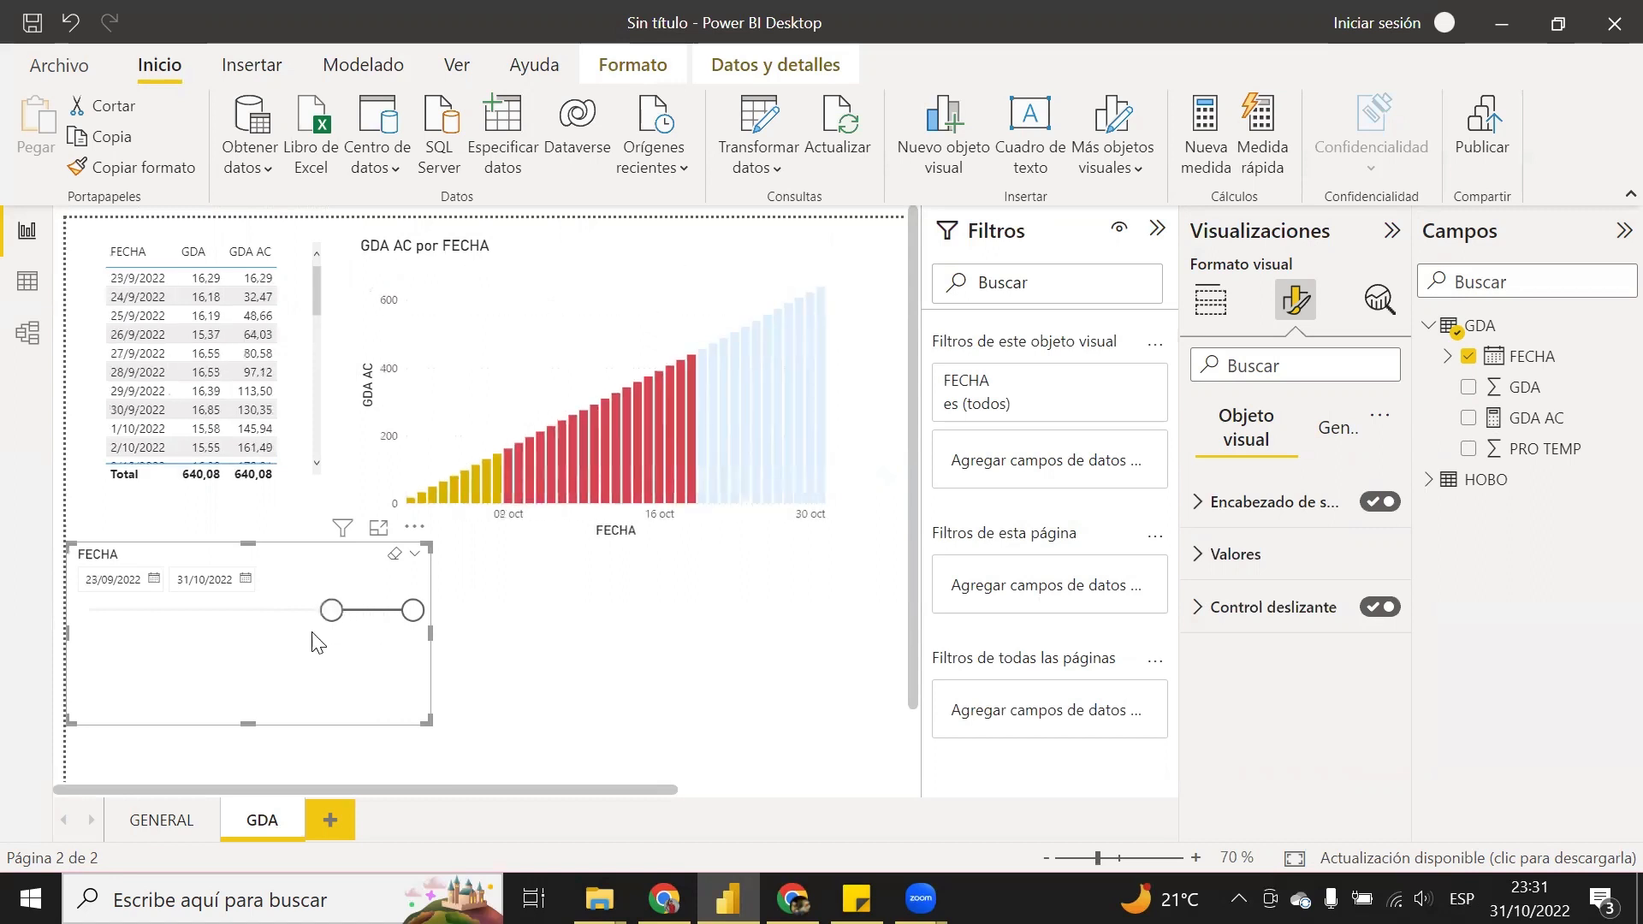
pyautogui.click(504, 623)
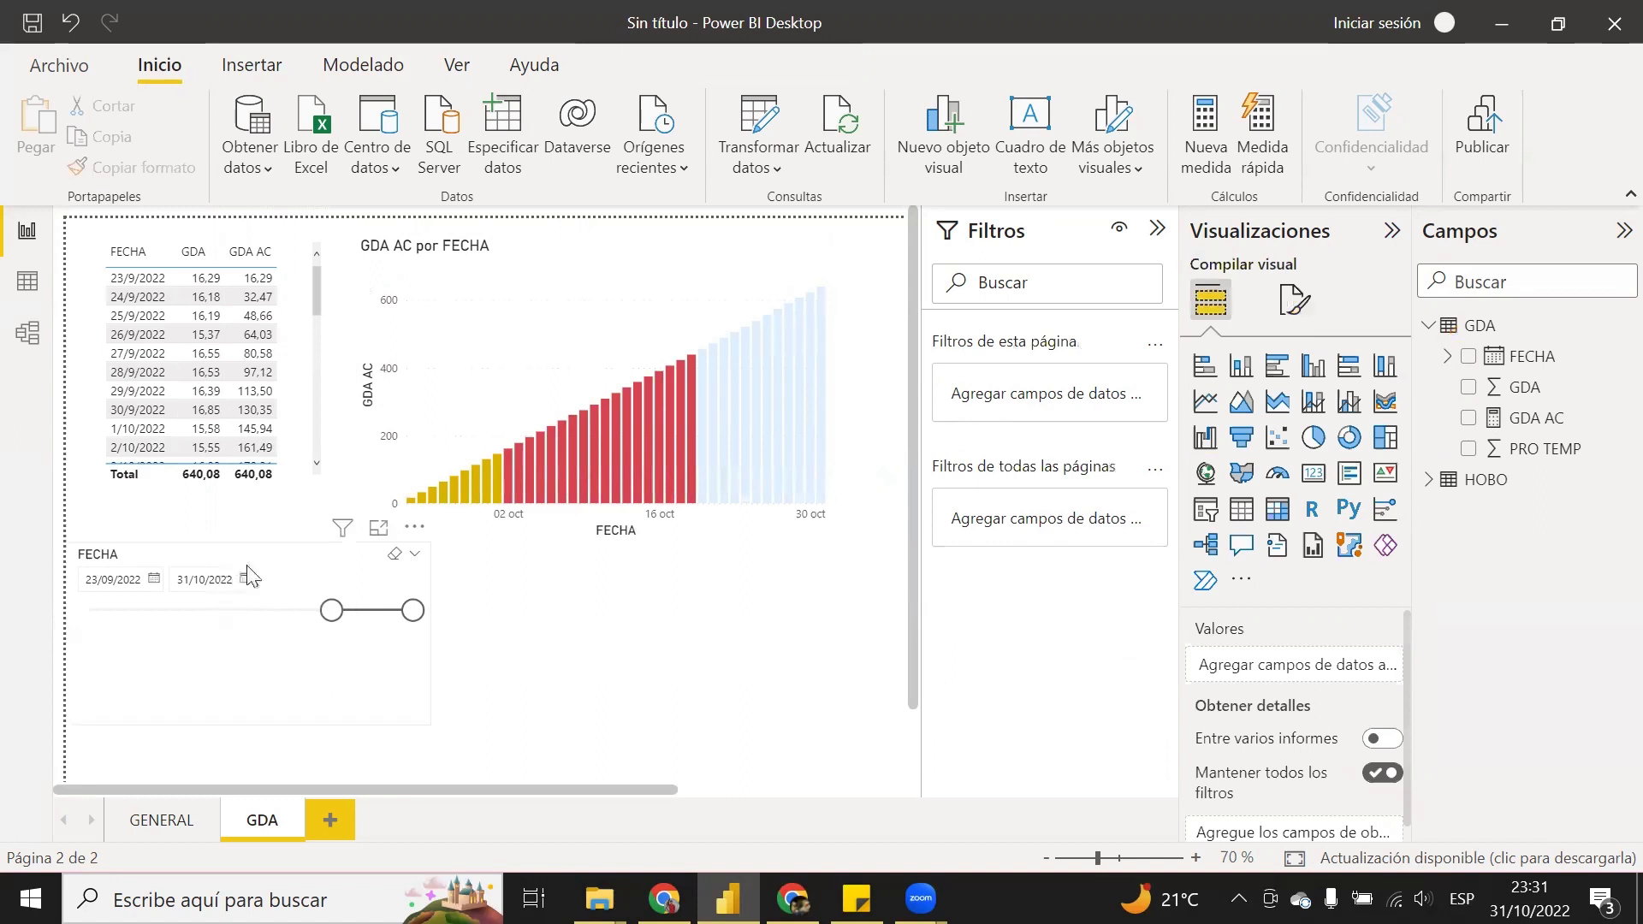
pyautogui.moveTo(248, 575); pyautogui.dragTo(292, 584)
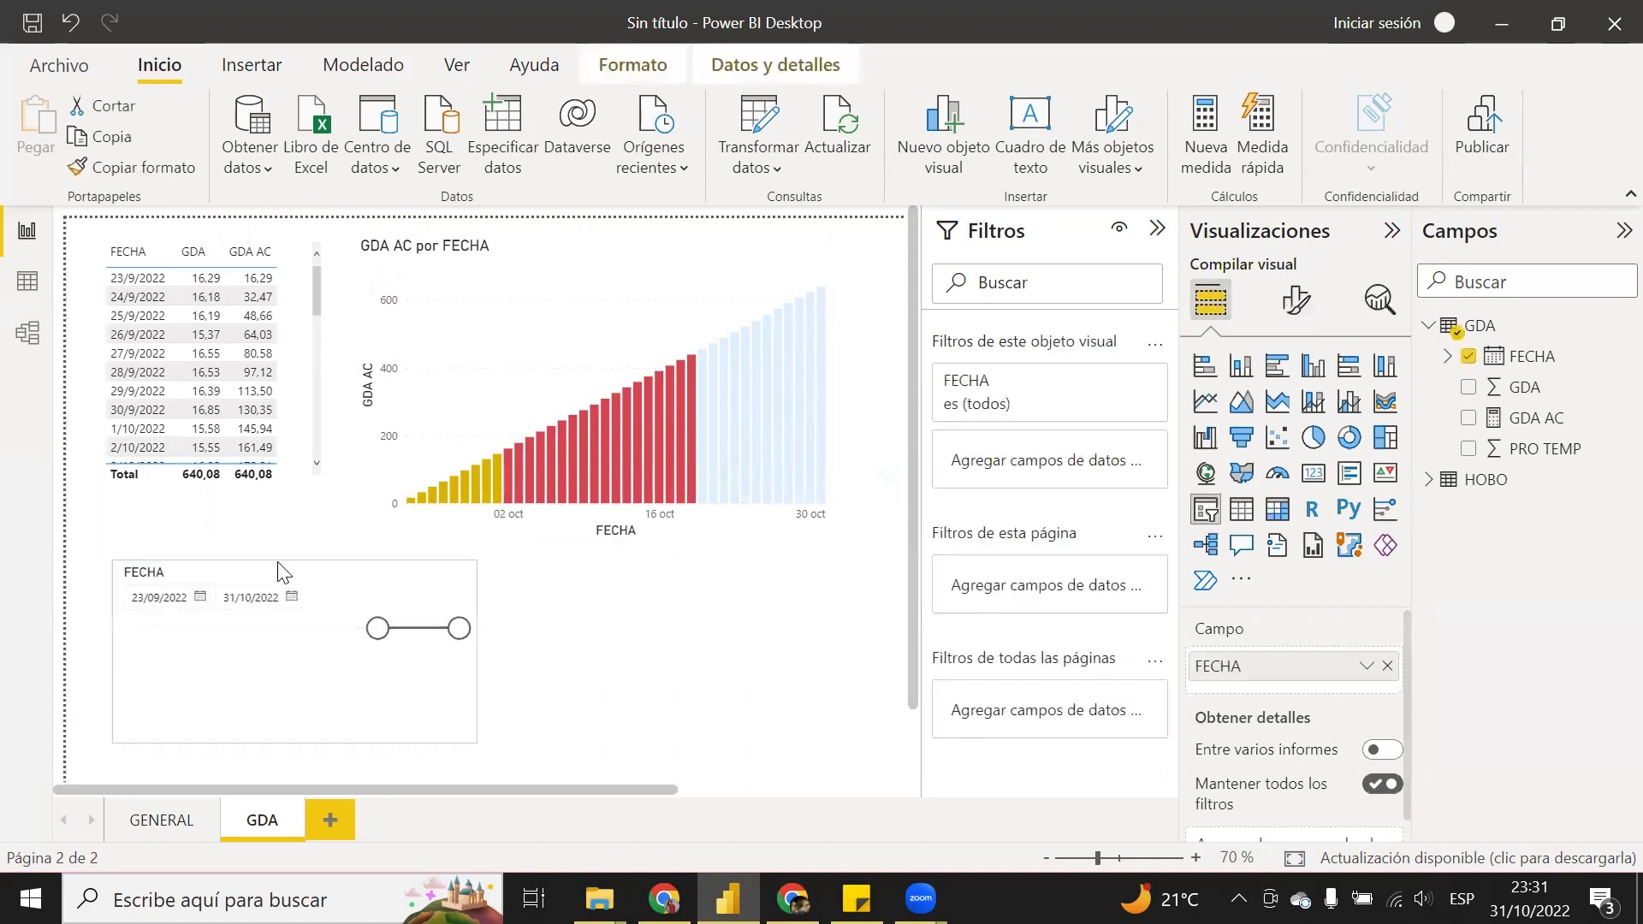
pyautogui.click(633, 623)
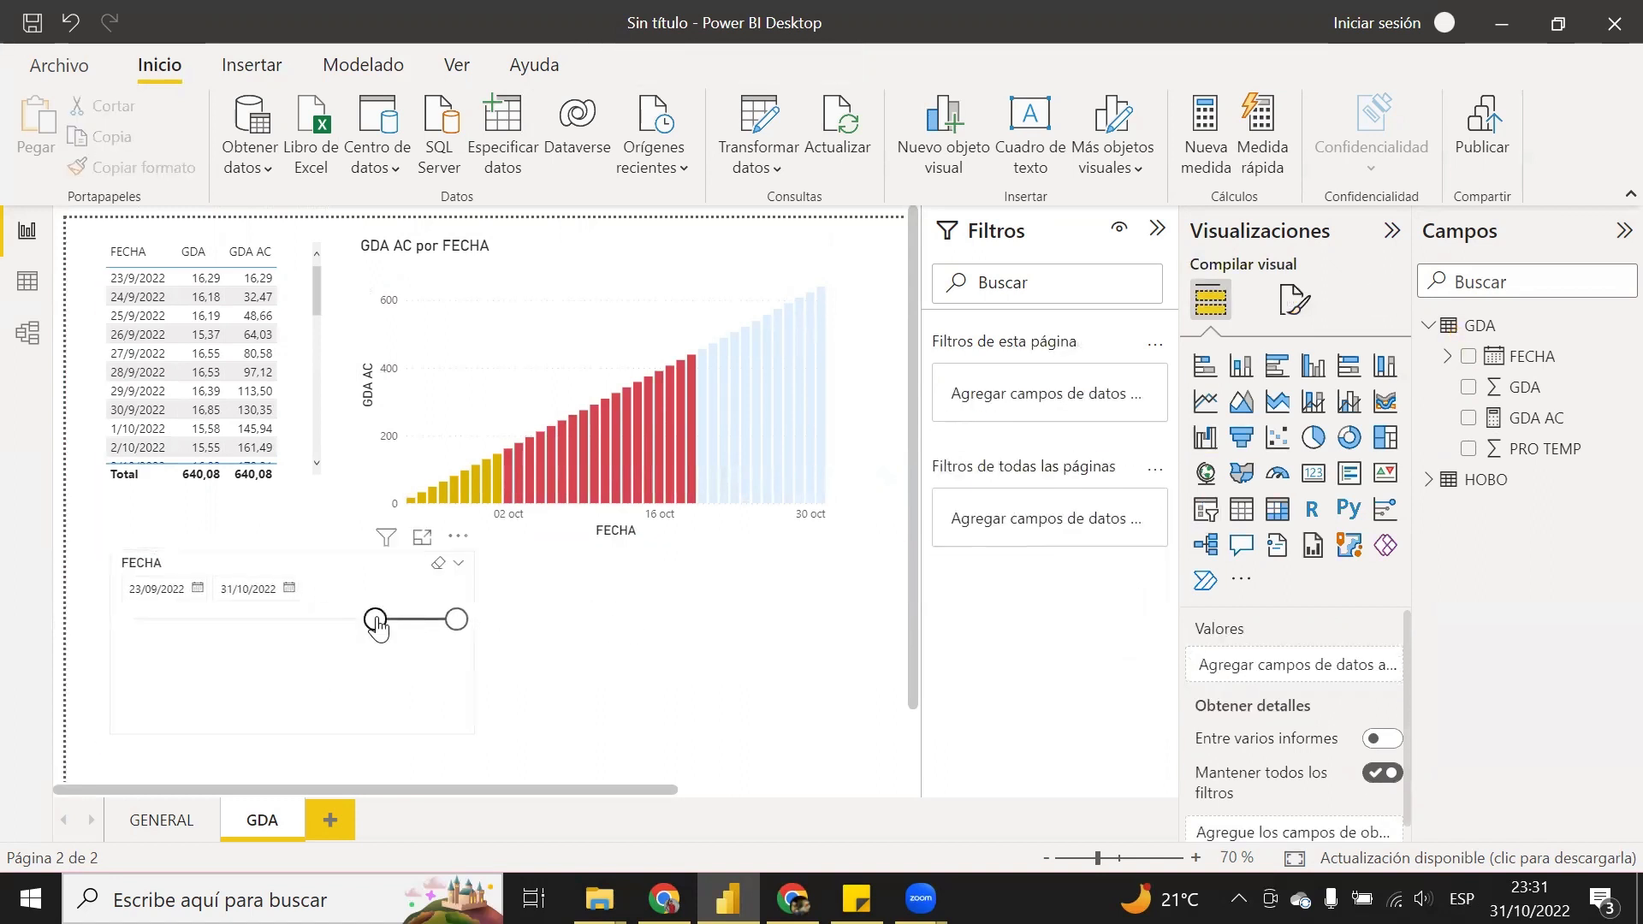
# - Check the chart's colours with a slicer range of 28/09/2022 to 13/10/2022, and set the end date to 31/10/2022
pyautogui.moveTo(375, 618); pyautogui.dragTo(415, 630)
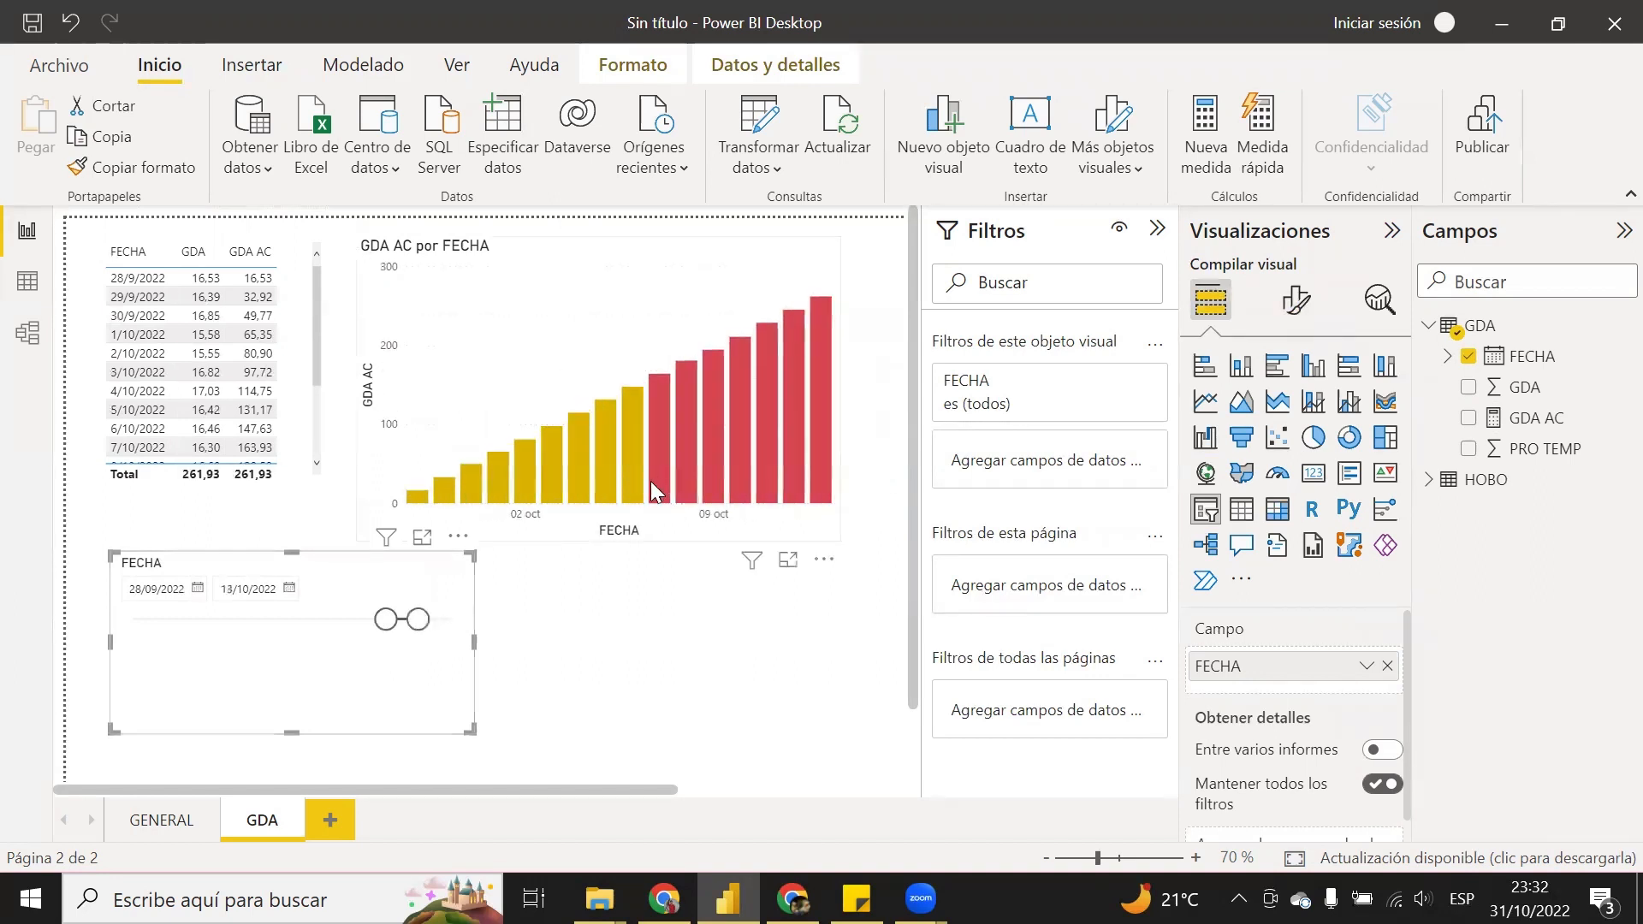
pyautogui.moveTo(621, 477)
pyautogui.moveTo(417, 622); pyautogui.dragTo(454, 630)
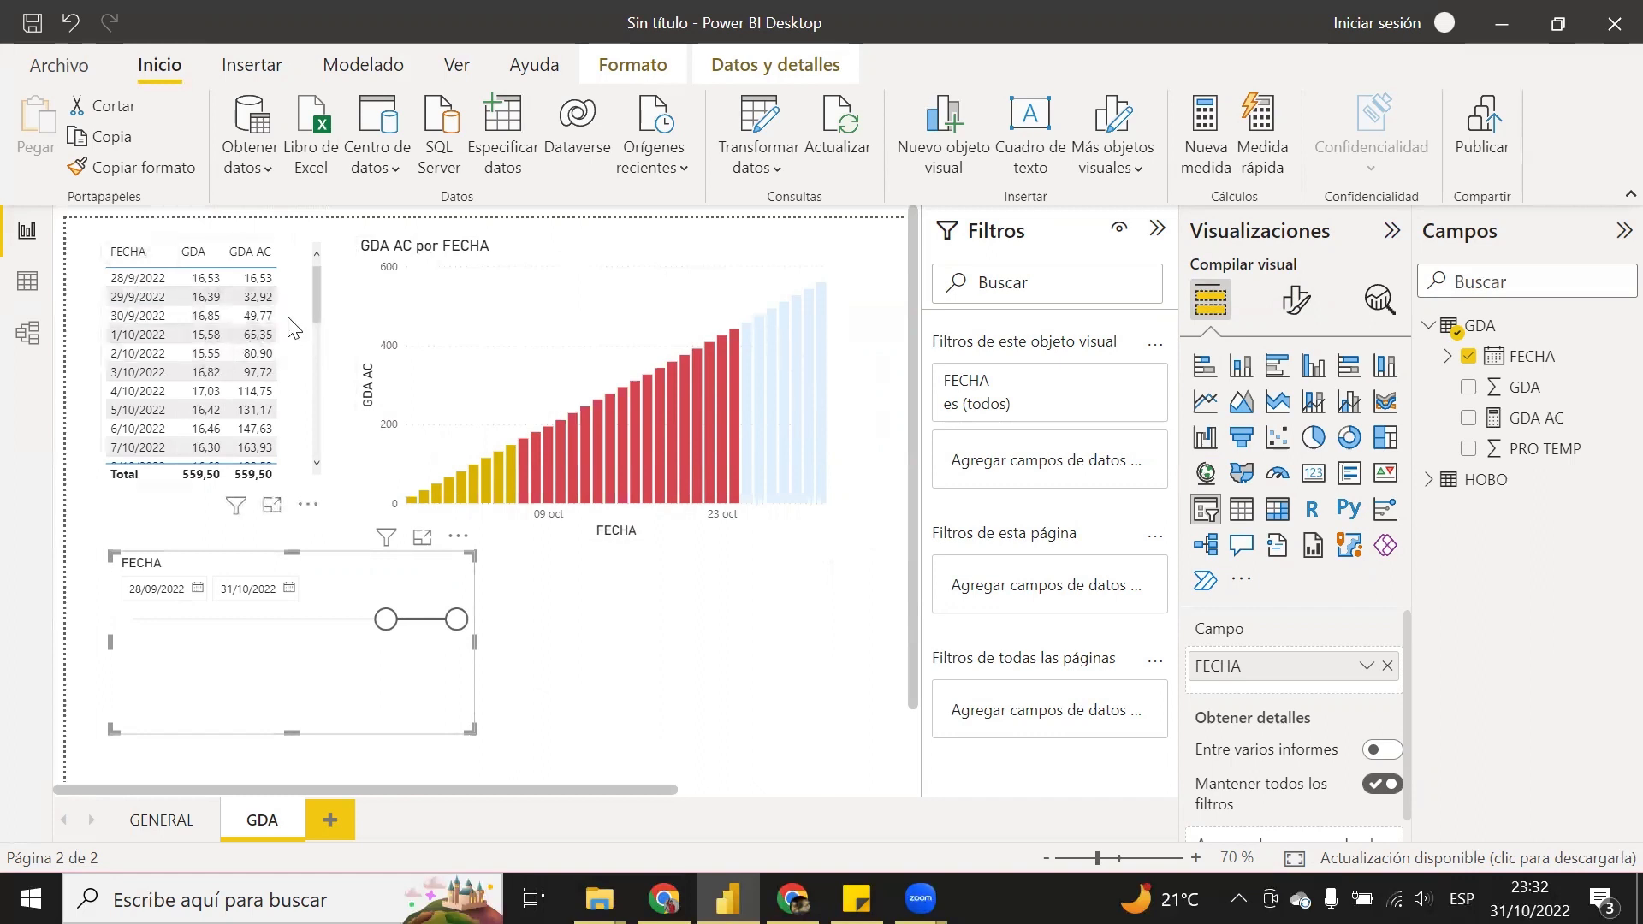
pyautogui.click(563, 634)
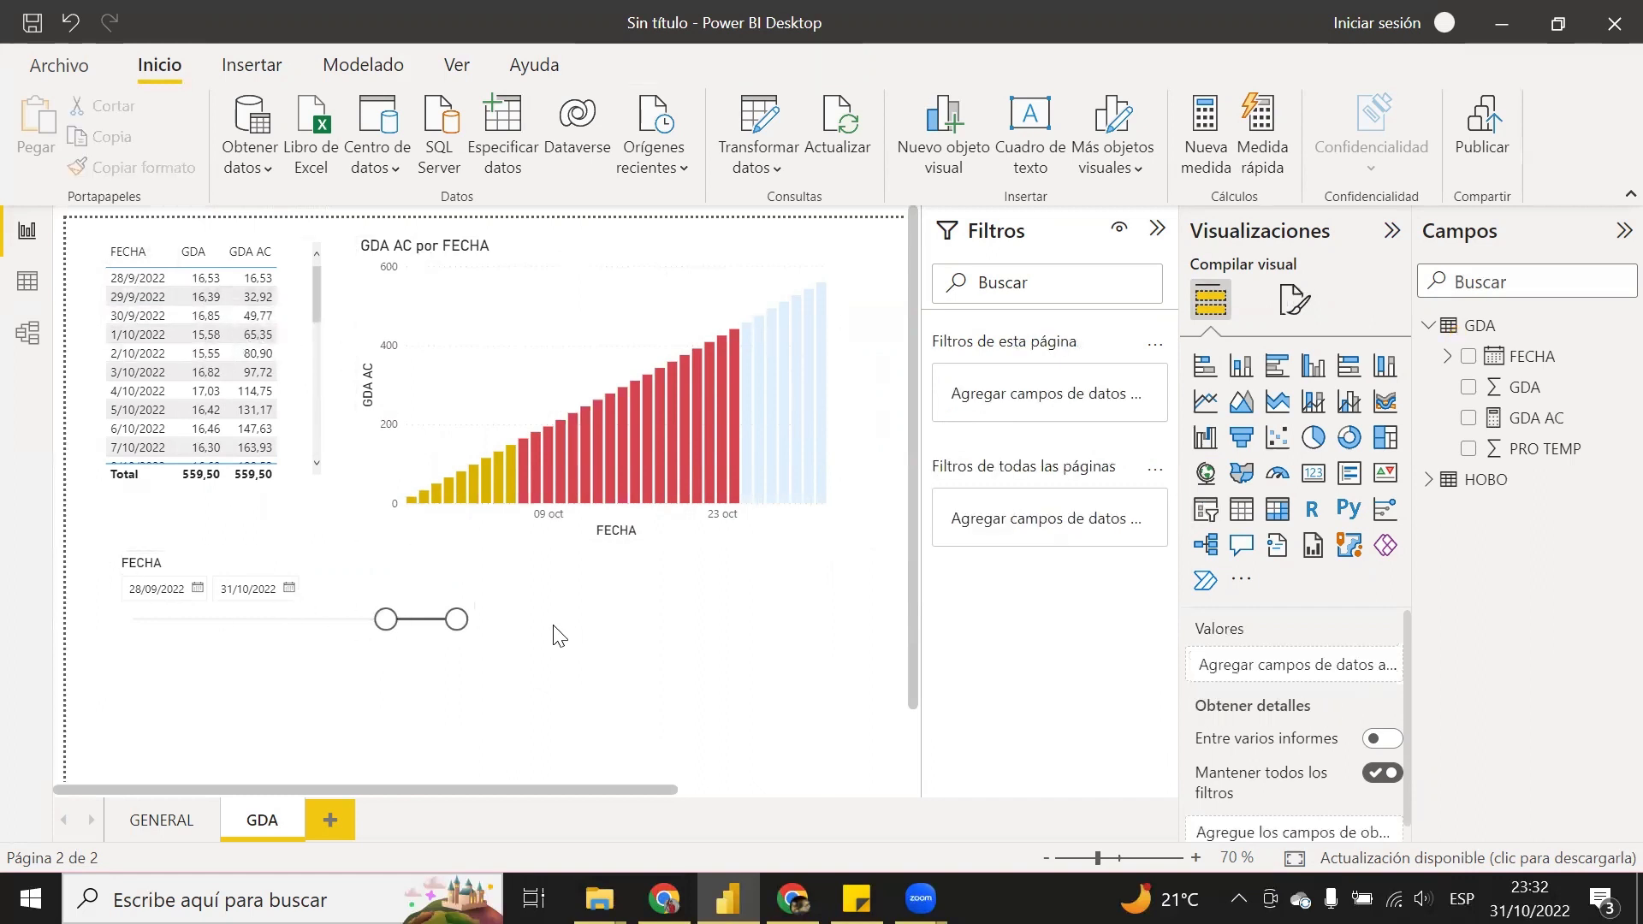